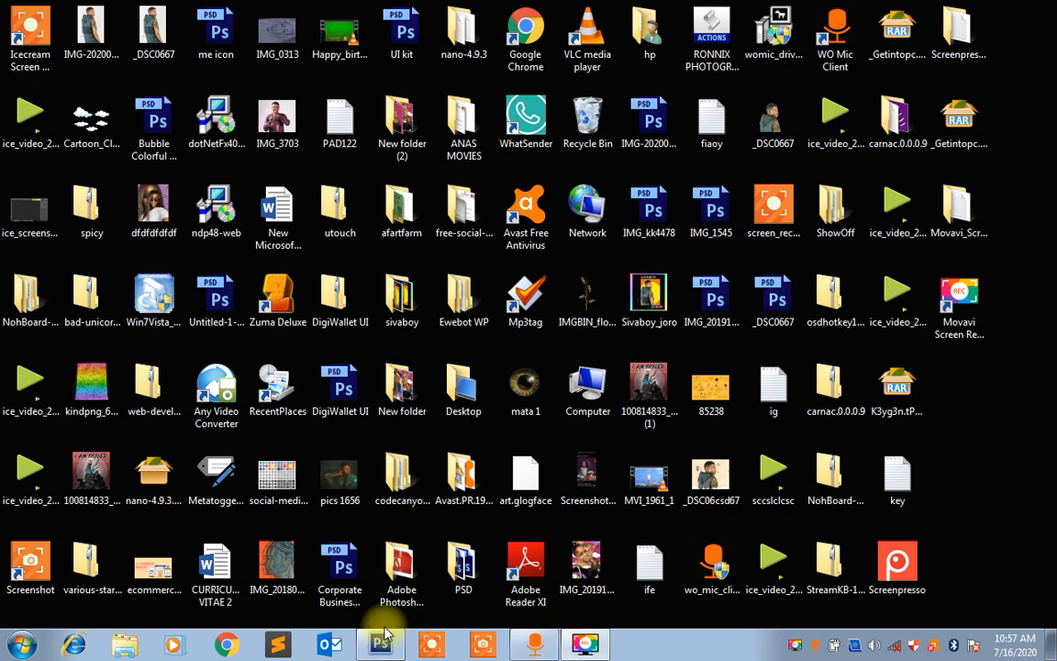
Switch to Photoshop and open the image Screenshot_20200702-170825.png from the Pictures library in it
click(385, 642)
key(space)
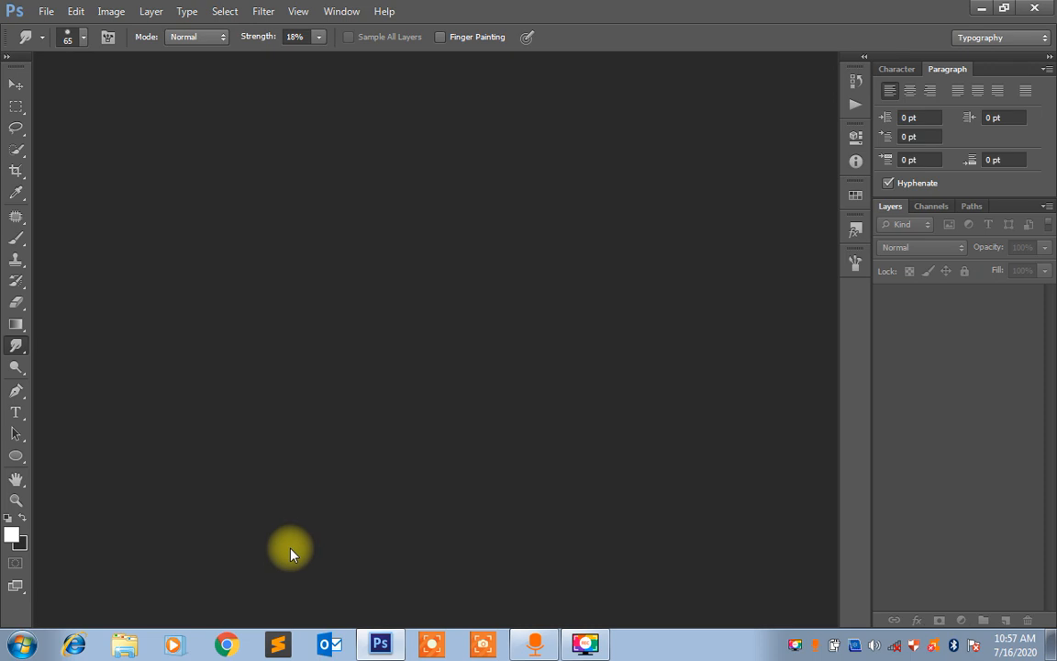
click(127, 646)
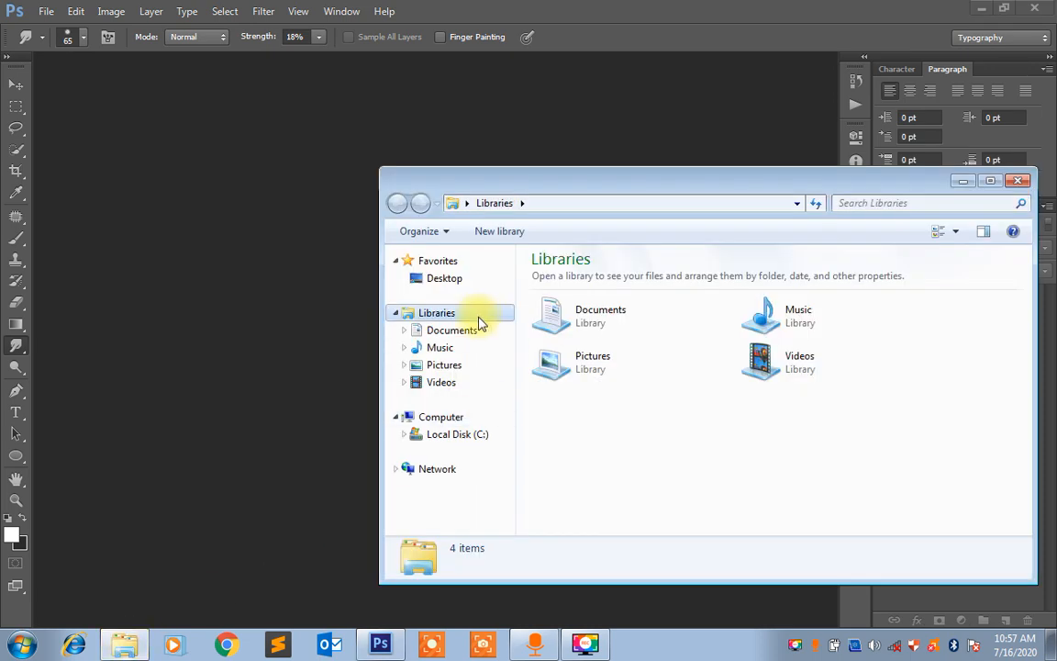
click(443, 365)
drag(783, 187, 697, 138)
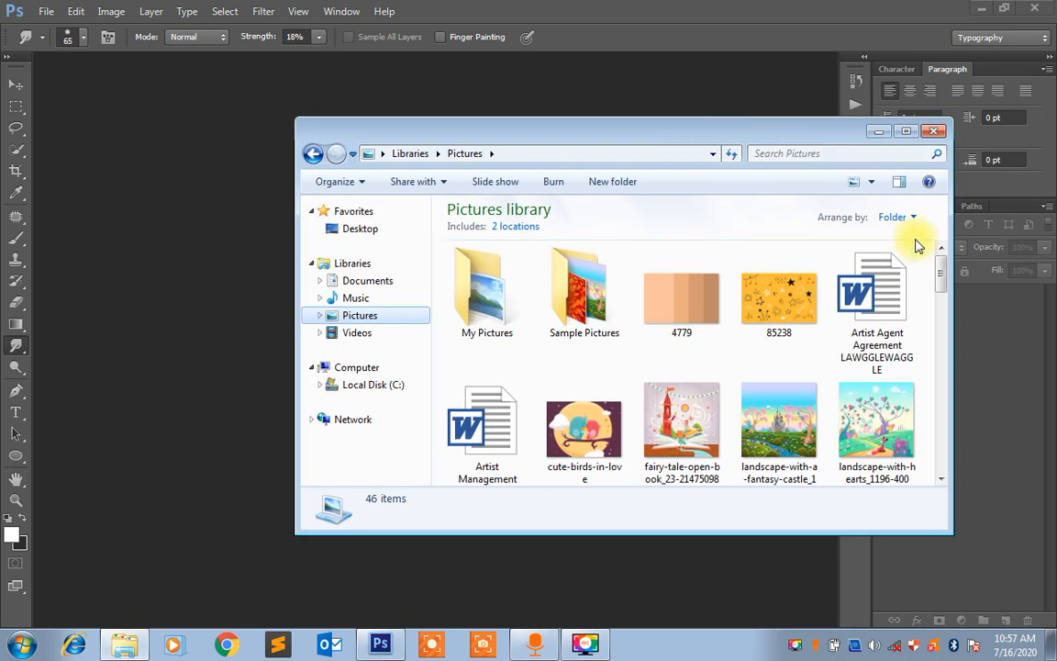
drag(939, 266, 942, 375)
drag(681, 308, 709, 66)
key(space)
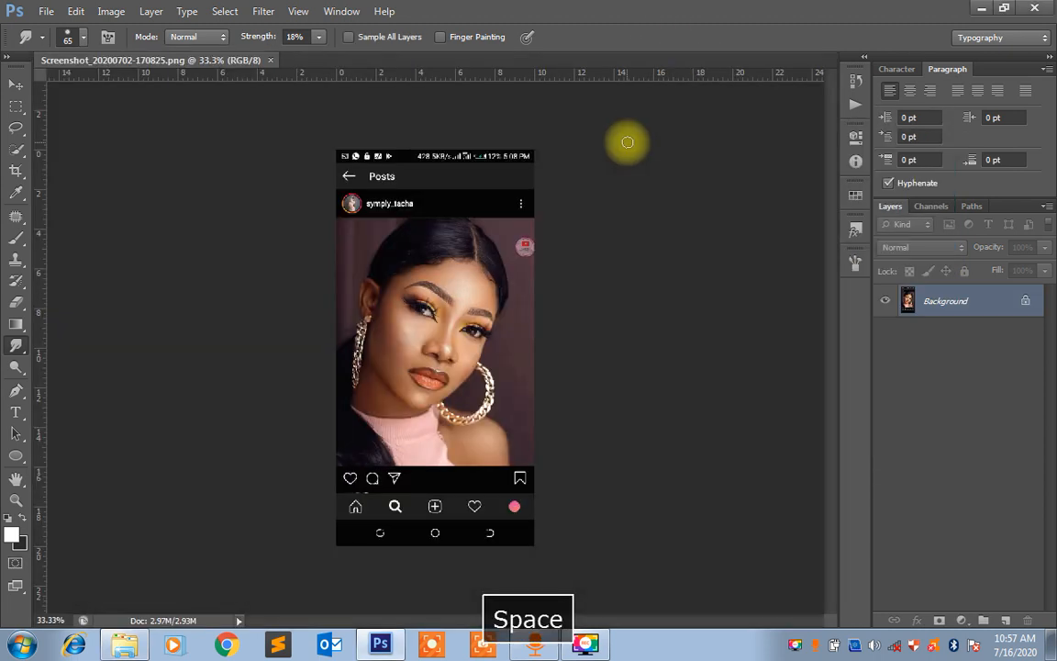
Crop the screenshot to just the portrait photo, removing the phone interface above and below it
key(c)
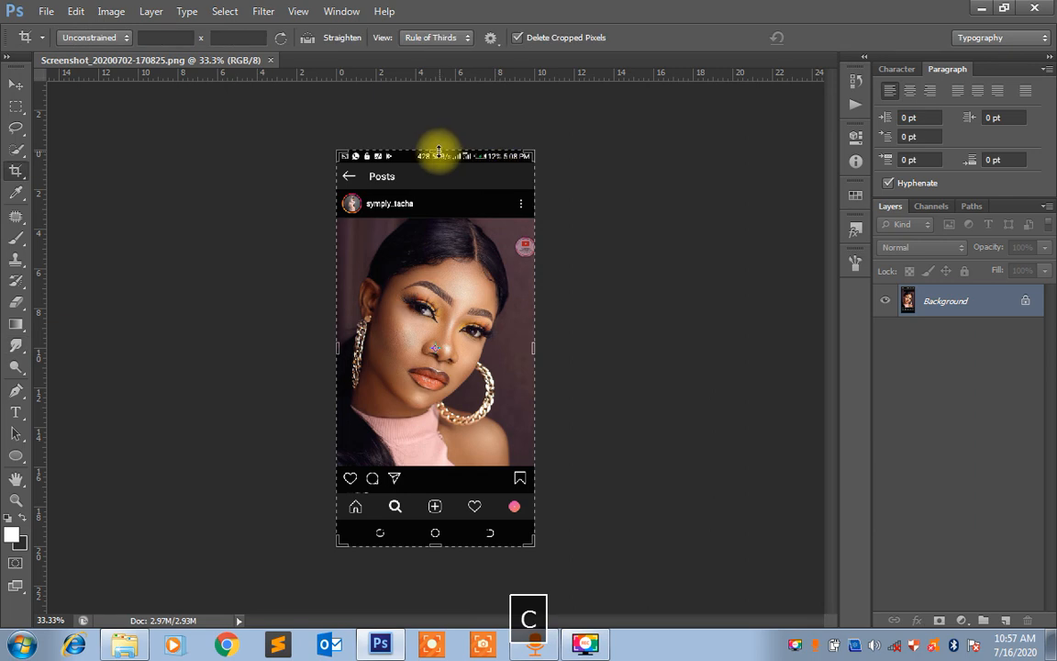
drag(437, 154, 439, 184)
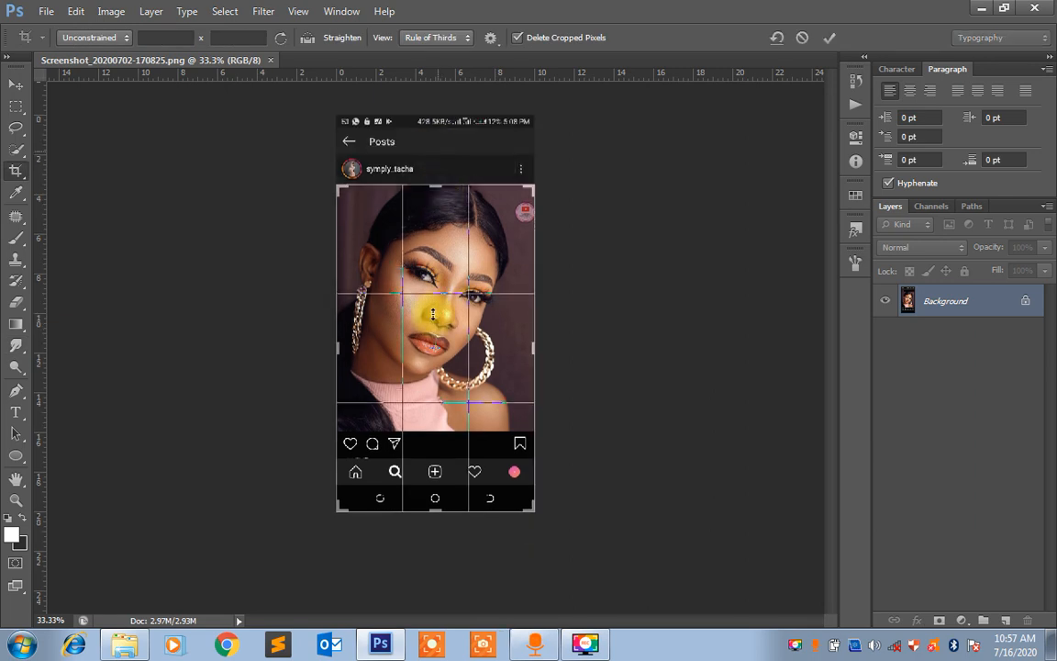
drag(436, 507, 436, 469)
key(Return)
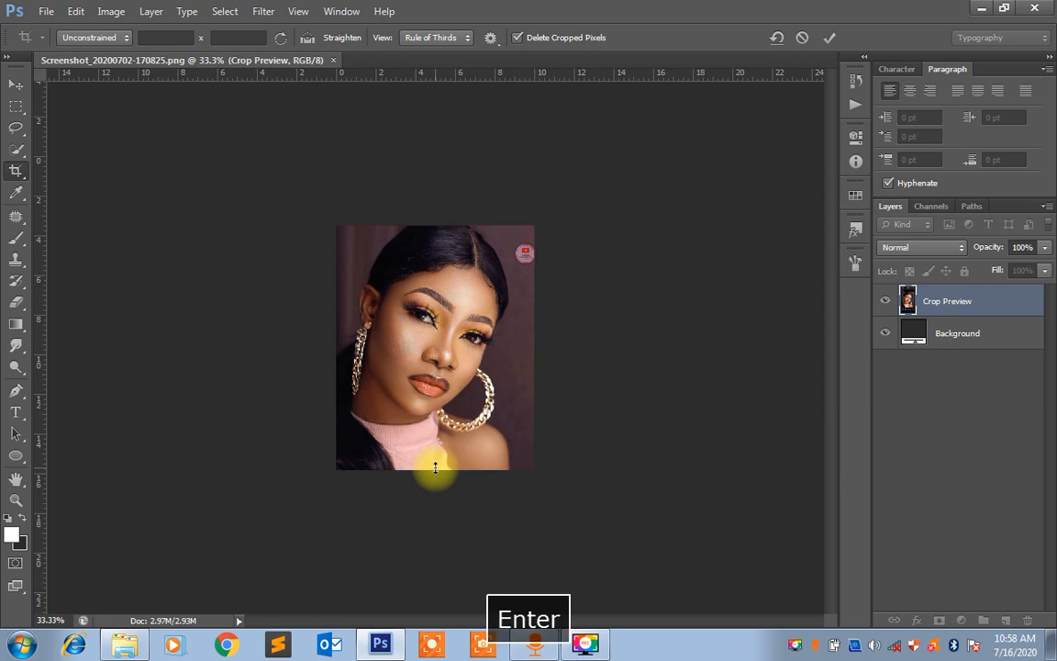
key(ctrl+0)
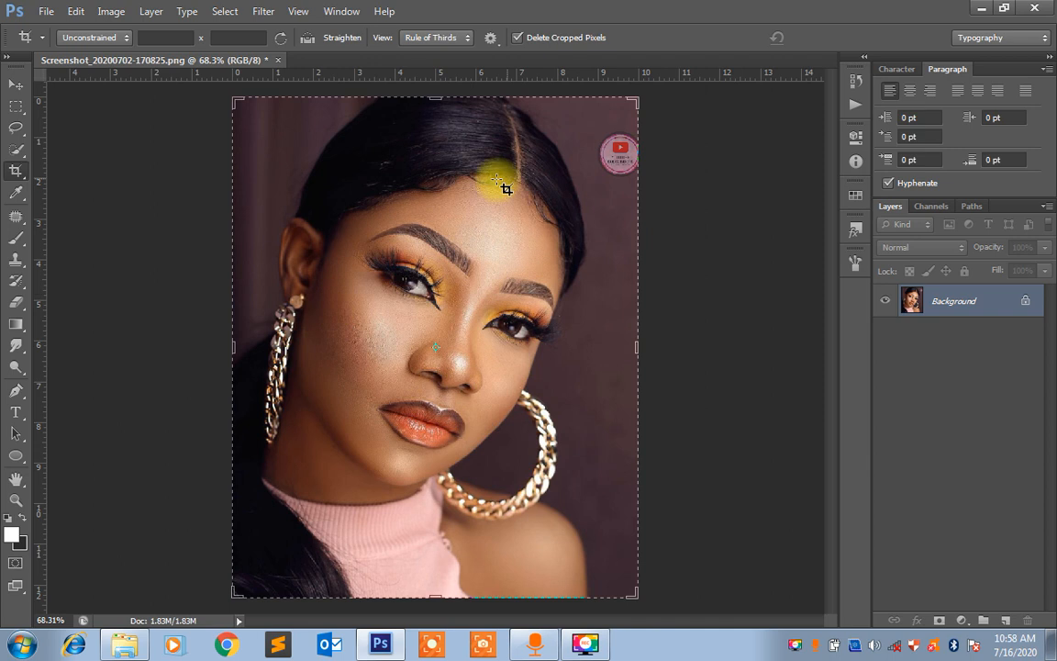
key(v)
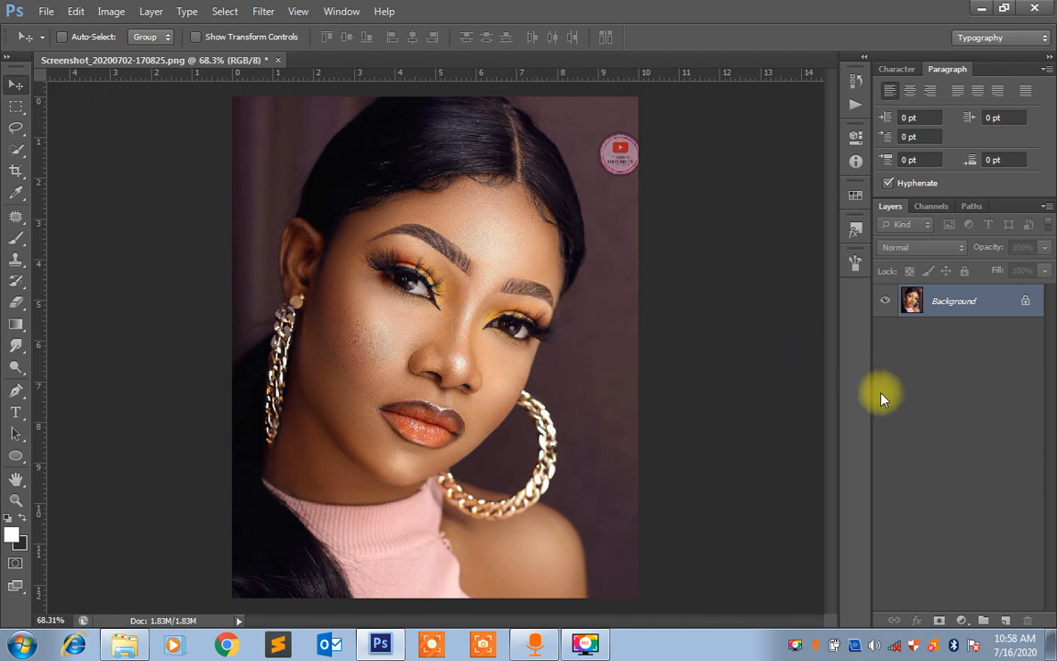
Duplicate the Background layer and apply a High Pass filter to the copy with a small radius below 2.4 pixels
key(ctrl+j)
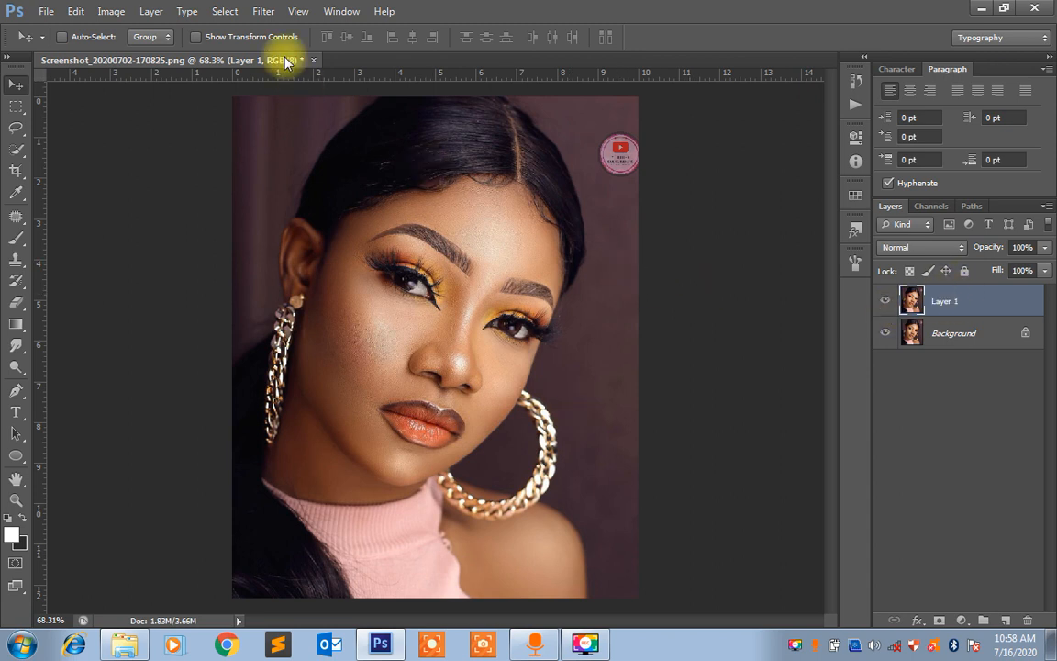
click(267, 13)
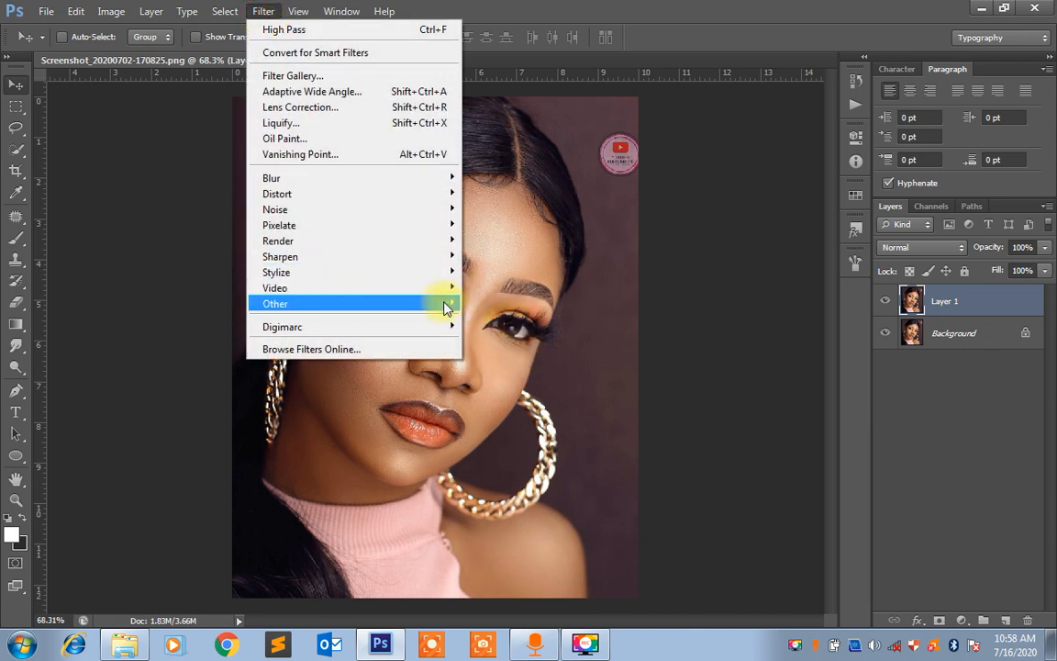
mouse_move(444, 301)
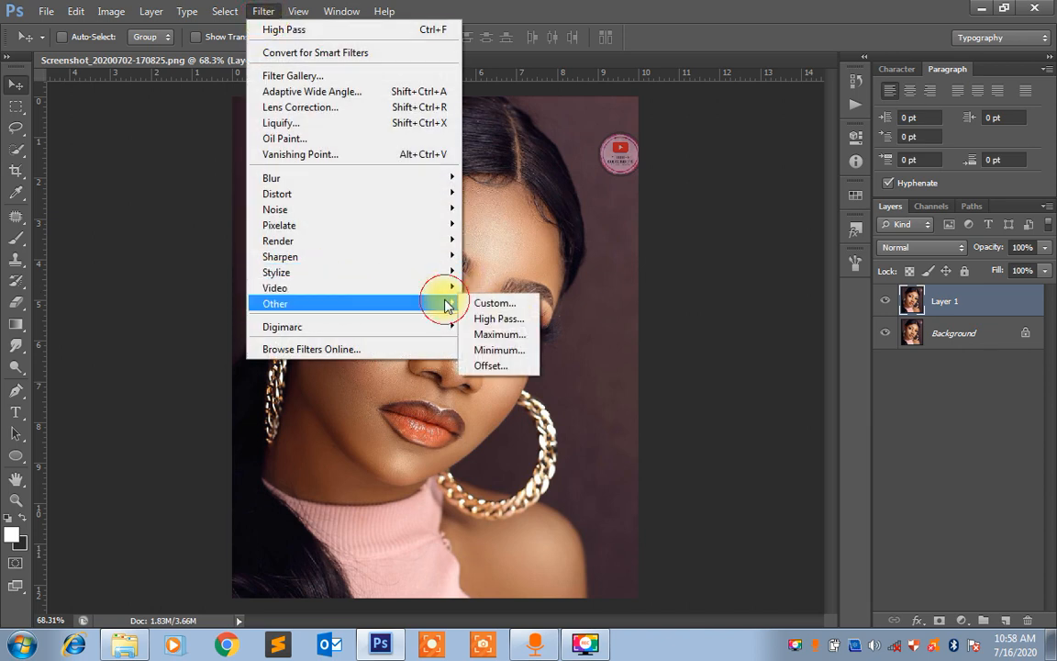
click(491, 320)
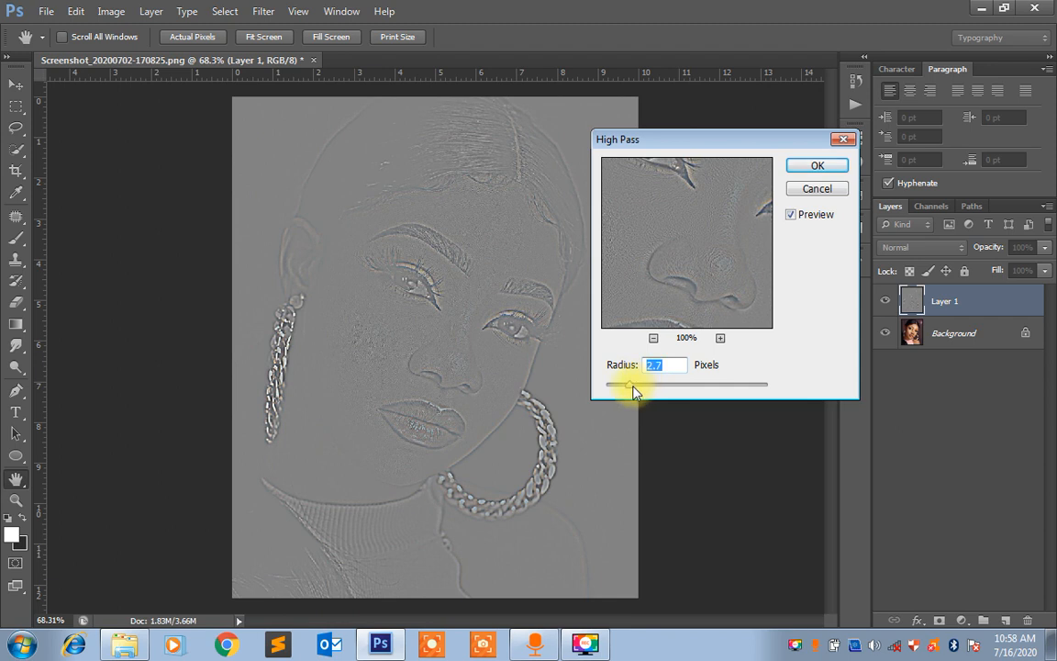
drag(633, 387, 730, 384)
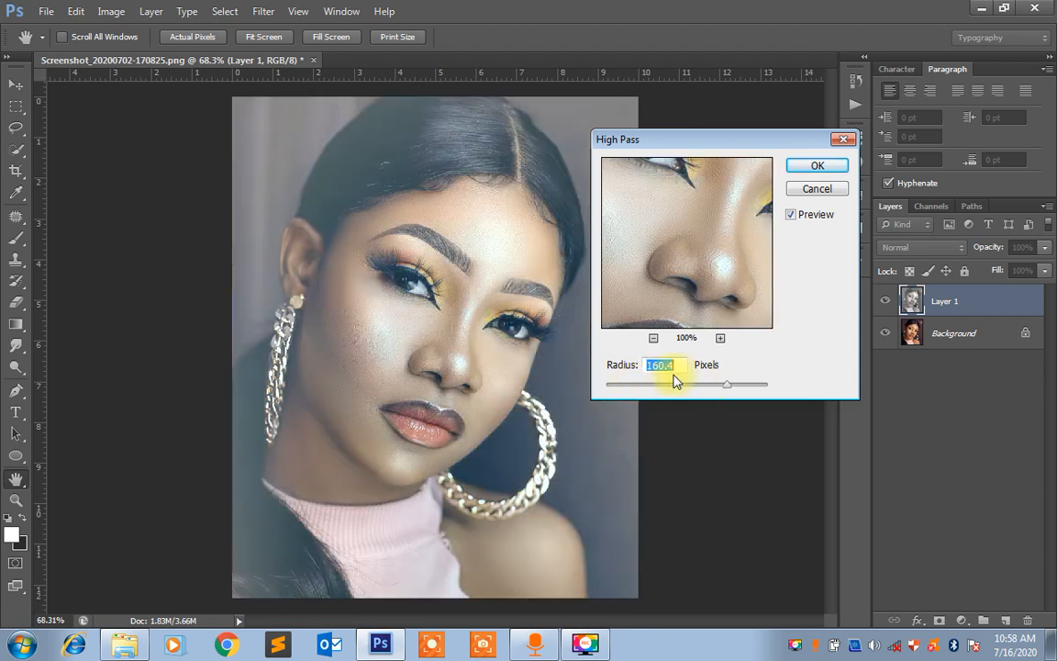
click(632, 387)
drag(632, 386, 628, 386)
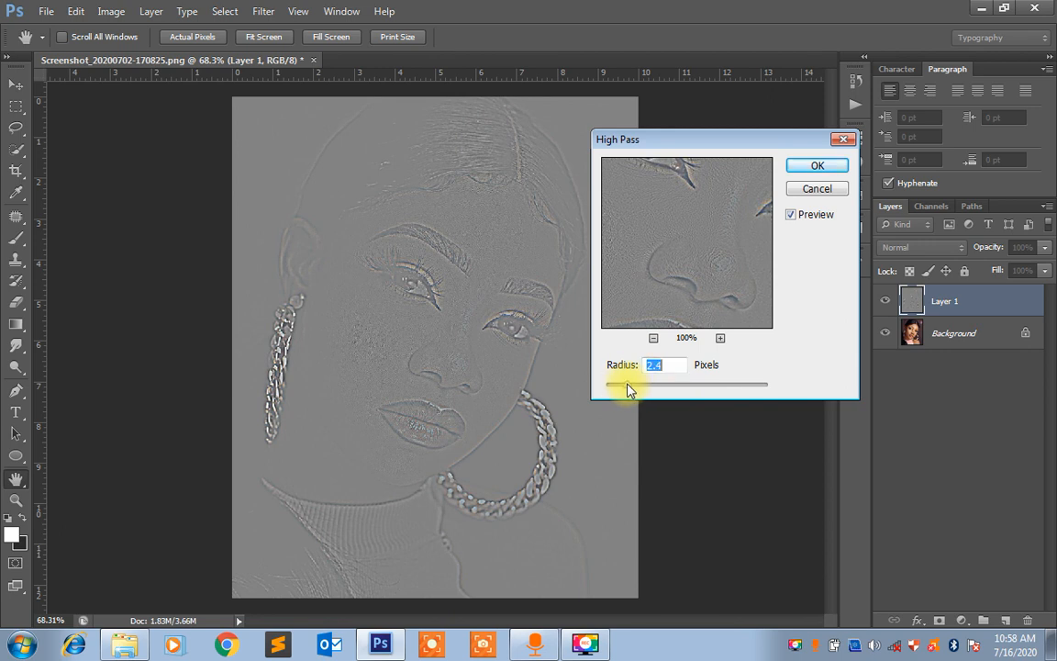
drag(628, 386, 624, 385)
click(798, 168)
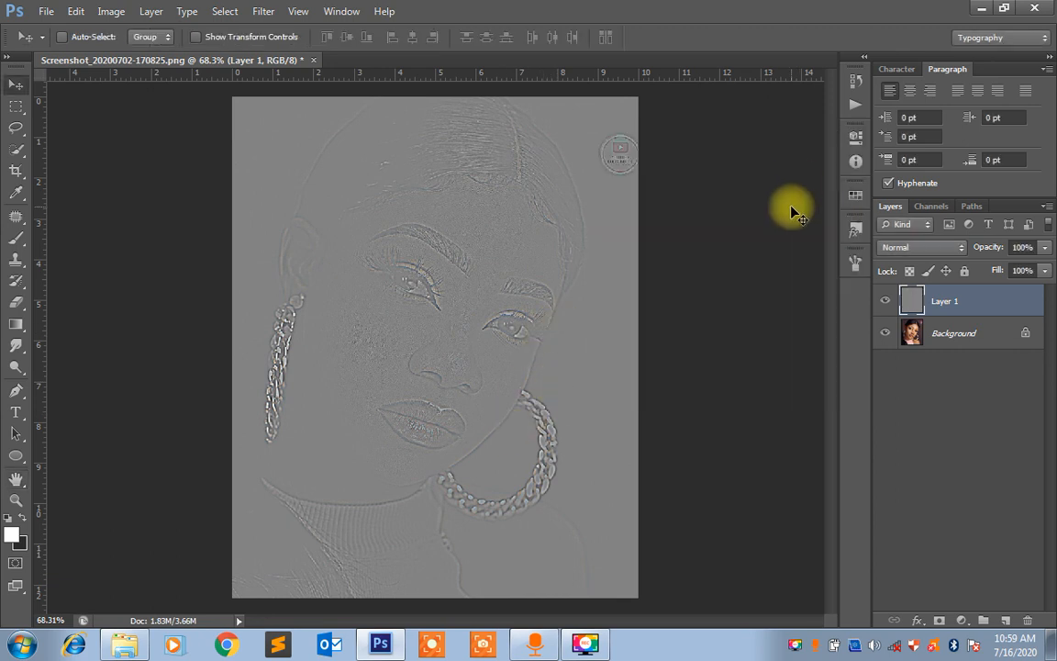
Set the blend mode of the high-pass layer, Layer 1, to Linear Light
click(925, 247)
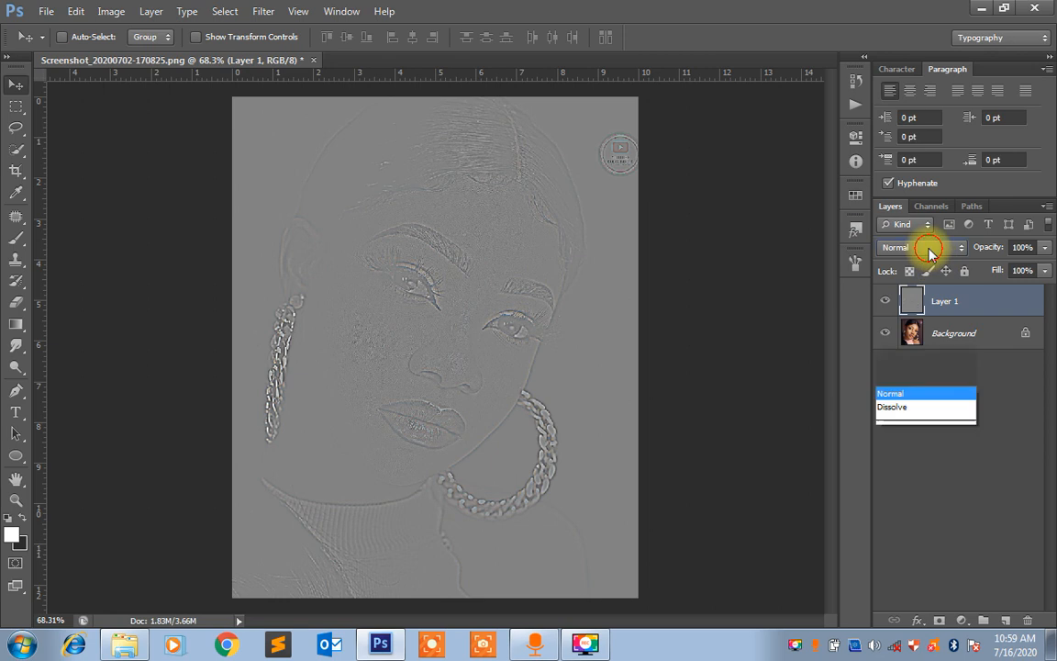
click(1031, 336)
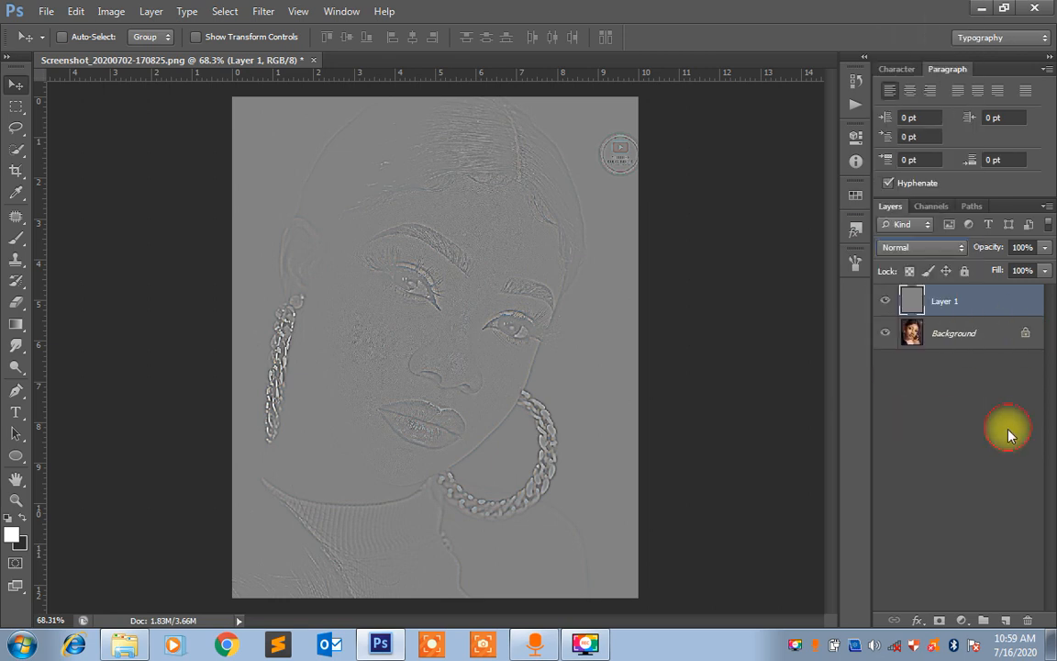
click(925, 248)
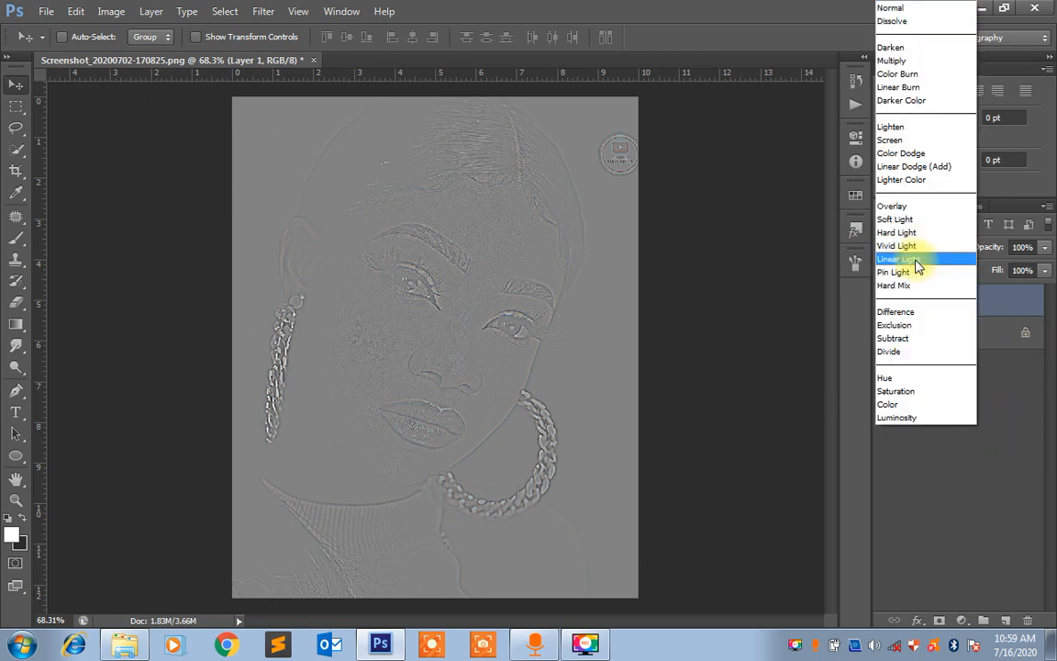
click(900, 259)
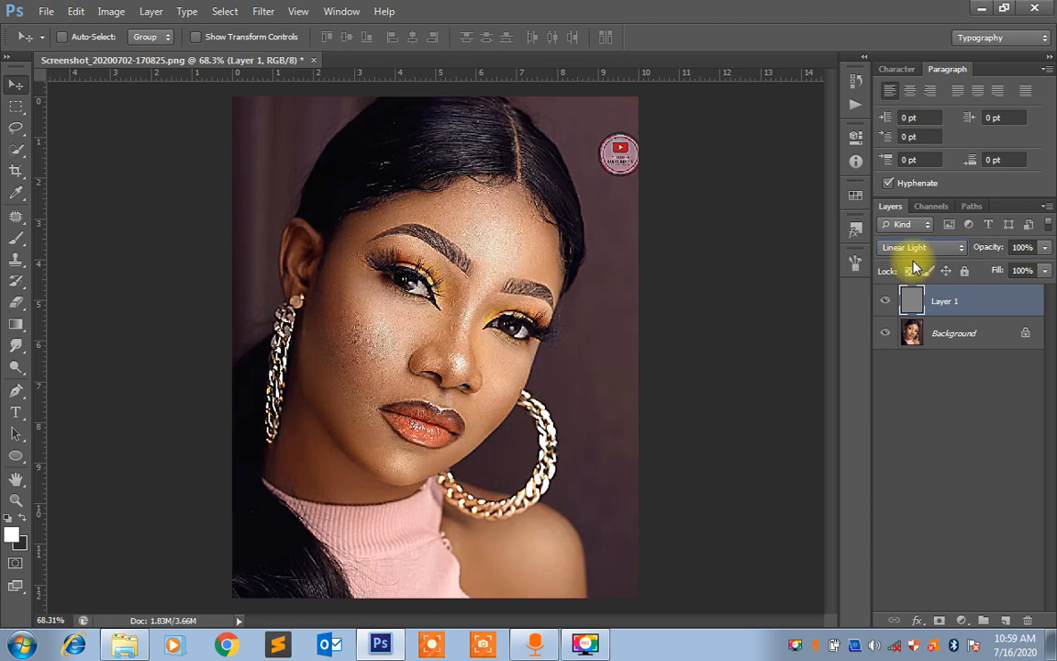
Compare the portrait with and without the sharpening by toggling Layer 1's visibility, leaving the layer shown
click(884, 308)
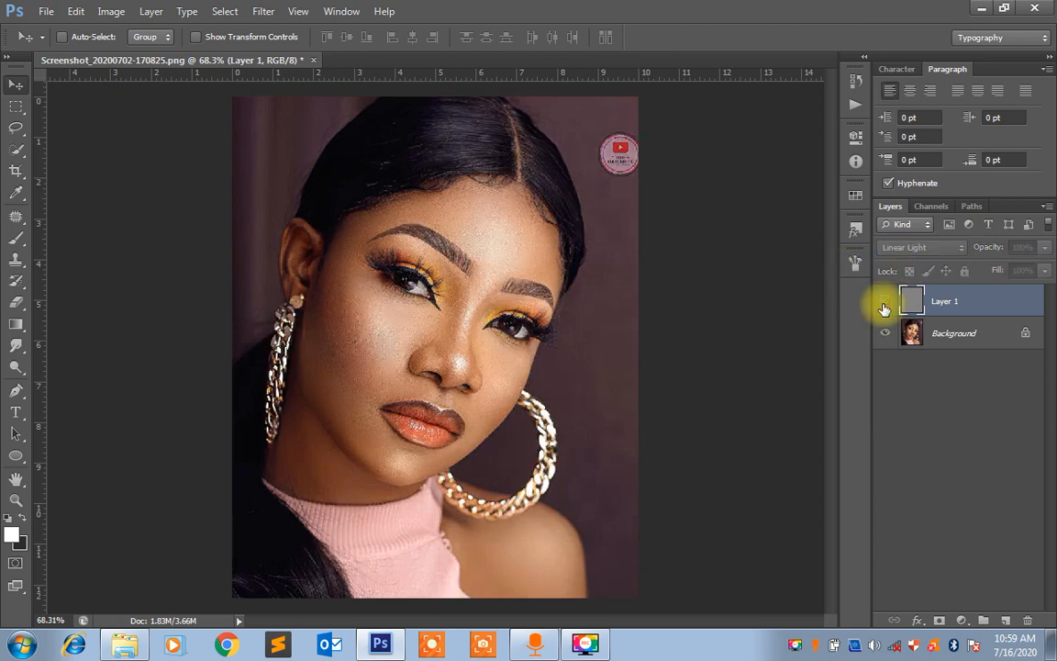
click(885, 309)
click(884, 309)
click(885, 309)
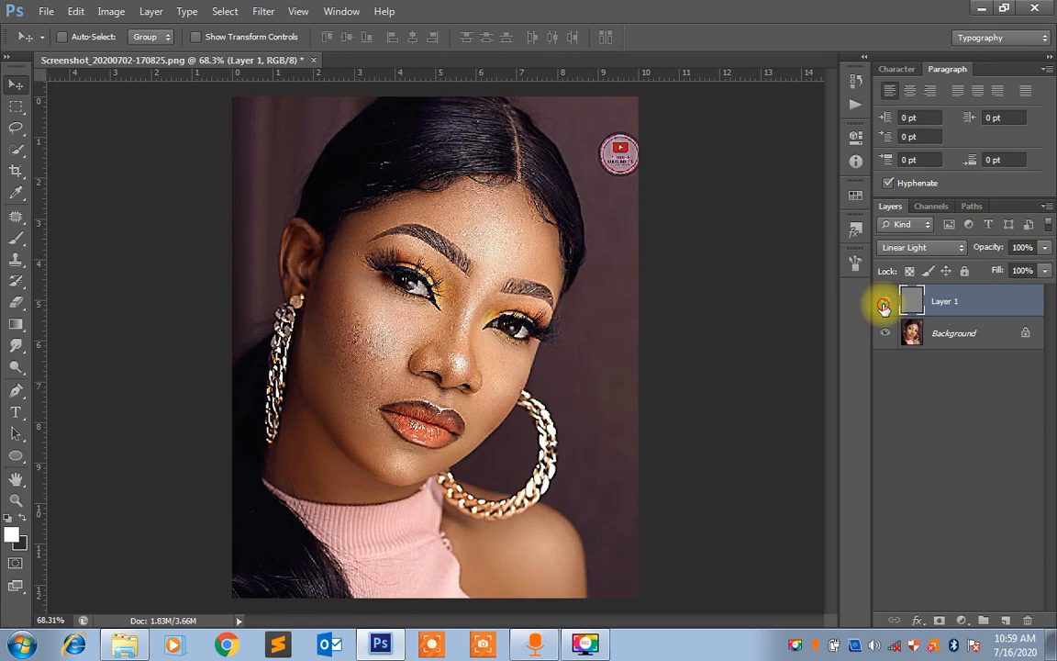
click(885, 309)
click(885, 308)
click(885, 309)
click(883, 309)
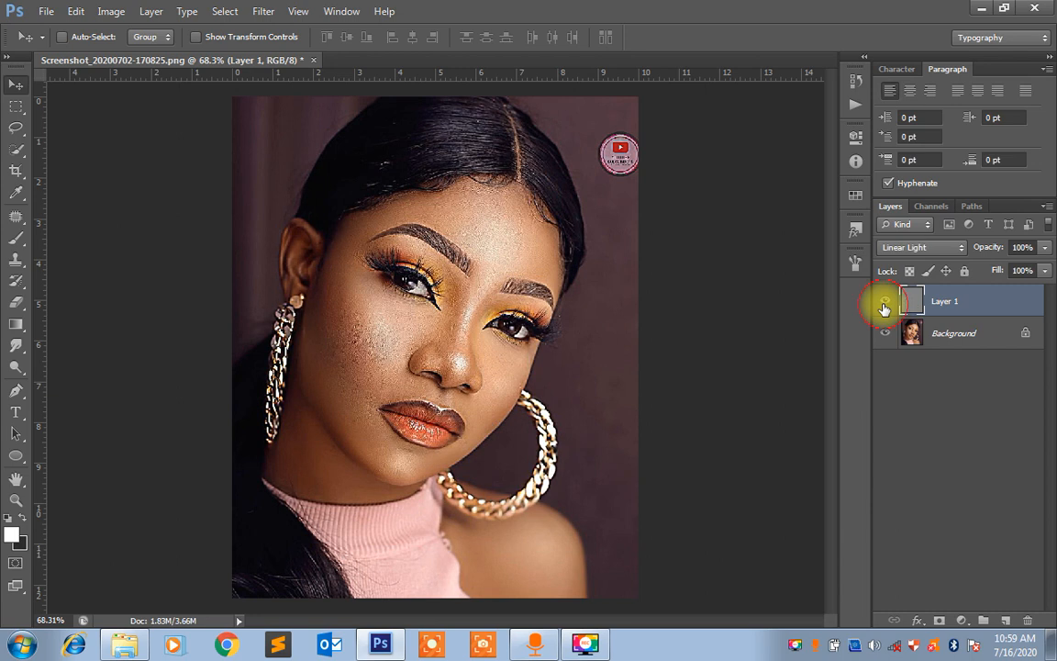
click(884, 308)
click(884, 309)
click(885, 308)
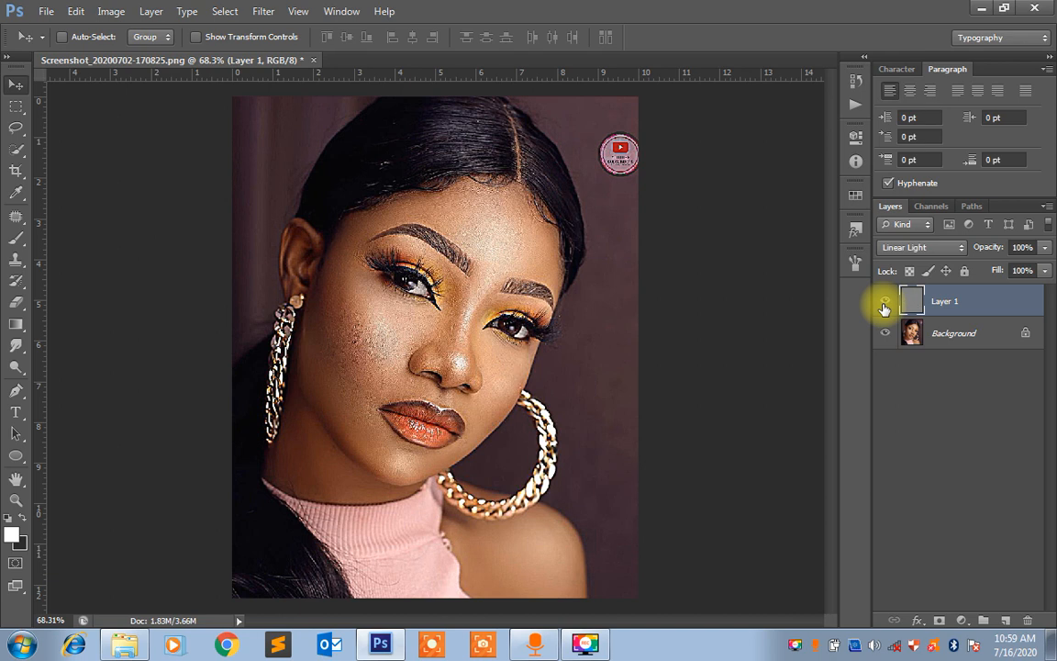
Stamp all visible layers into a new merged layer and delete the high-pass Layer 1
key(ctrl+alt+shift+e)
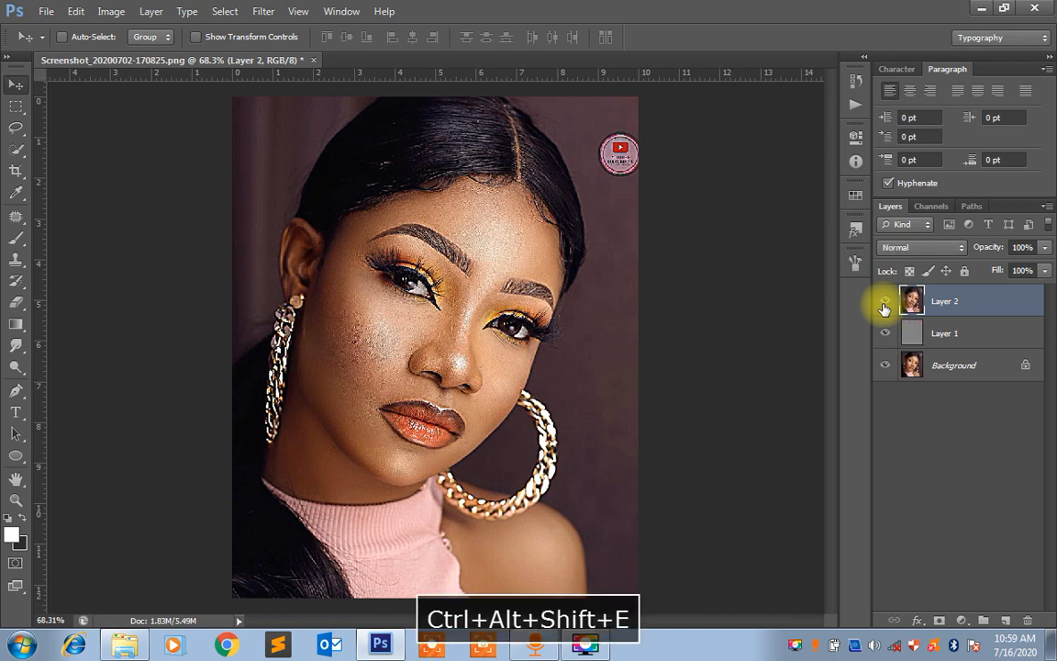
click(947, 336)
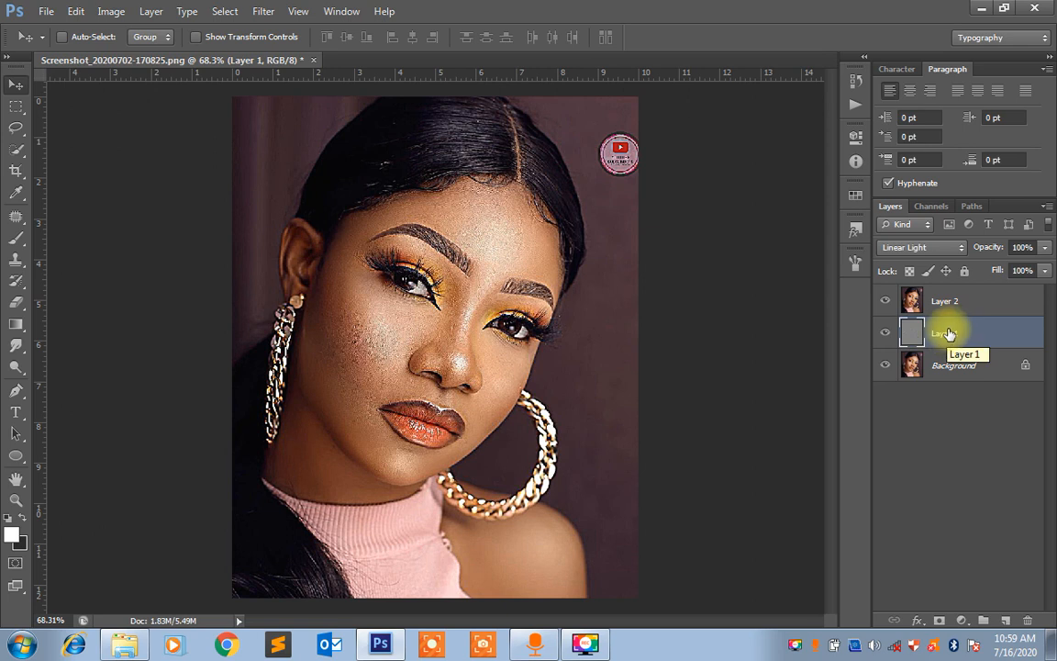
key(Delete)
Rename the merged layer above the Background as "sharp"
click(945, 310)
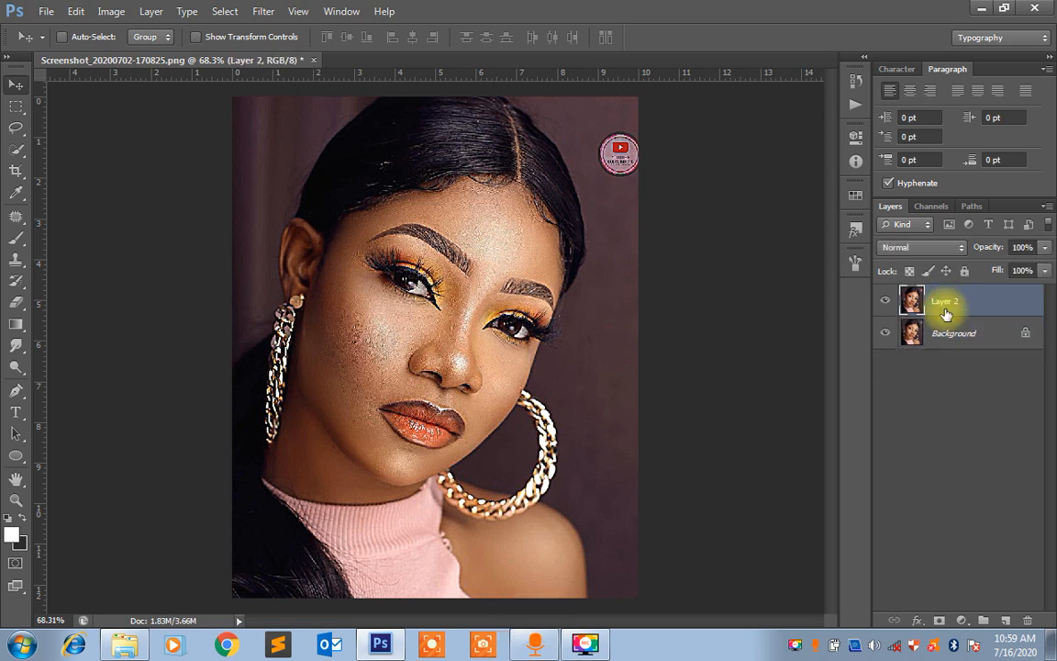
click(945, 303)
text(sharp)
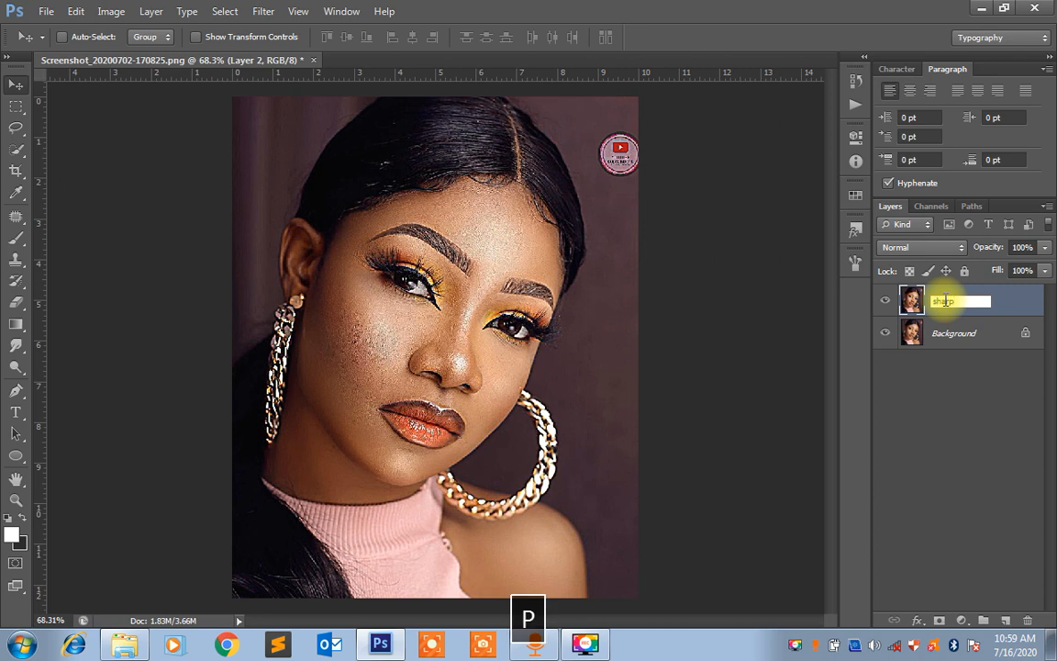
key(Return)
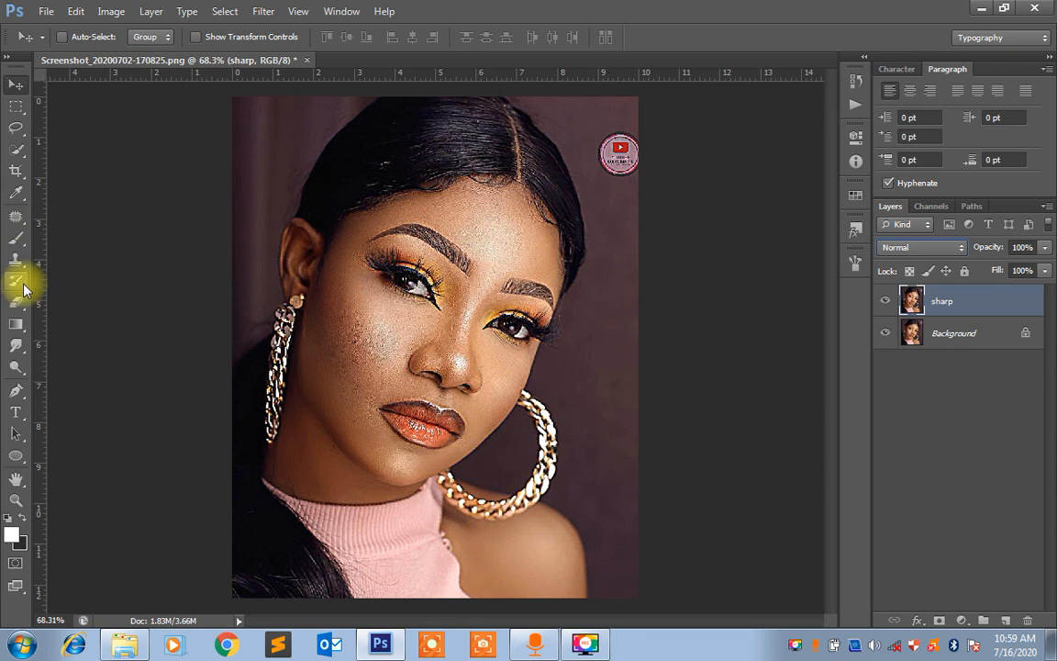
Activate the Smudge Tool and set its brush size to 80
click(16, 347)
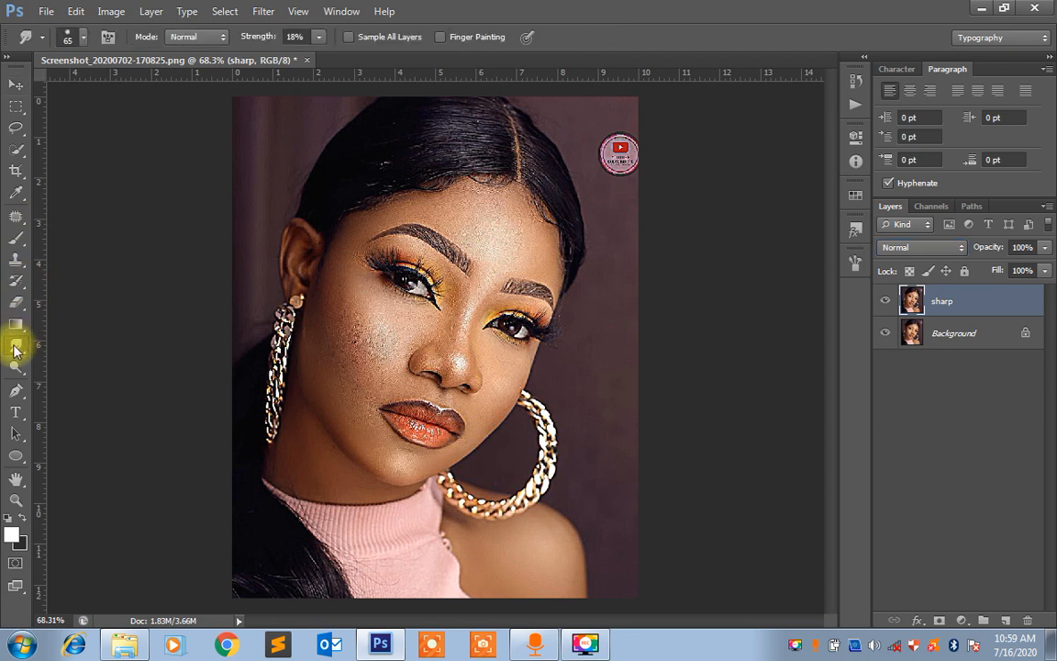
right_click(15, 349)
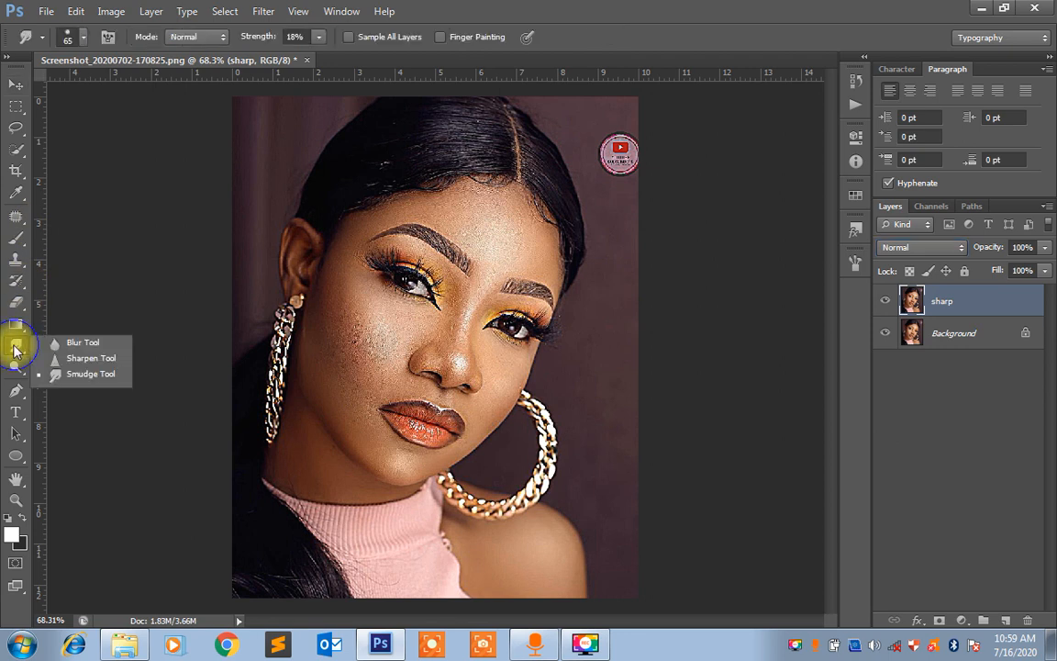
click(75, 374)
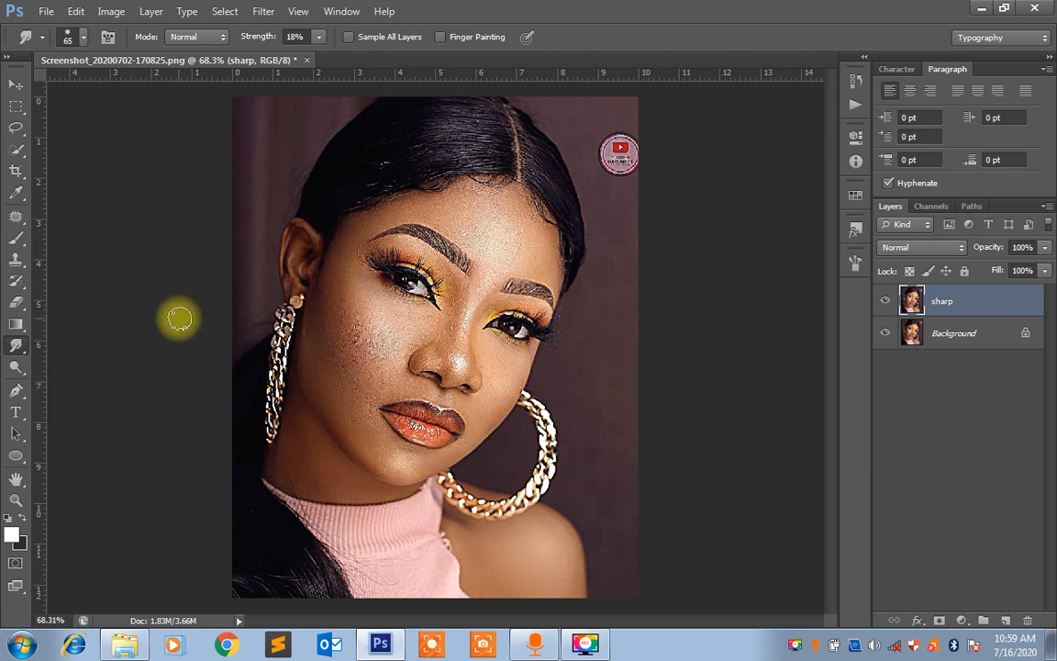
key(bracketright)
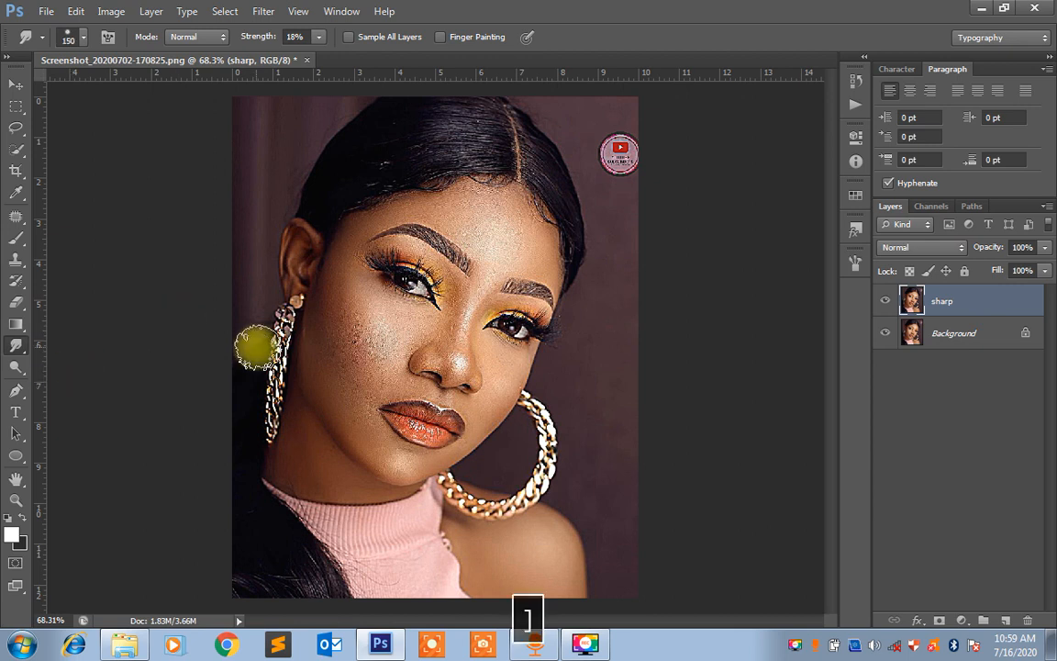
key(bracketright)
key(bracketleft)
key(bracketleft)
key(bracketleft)
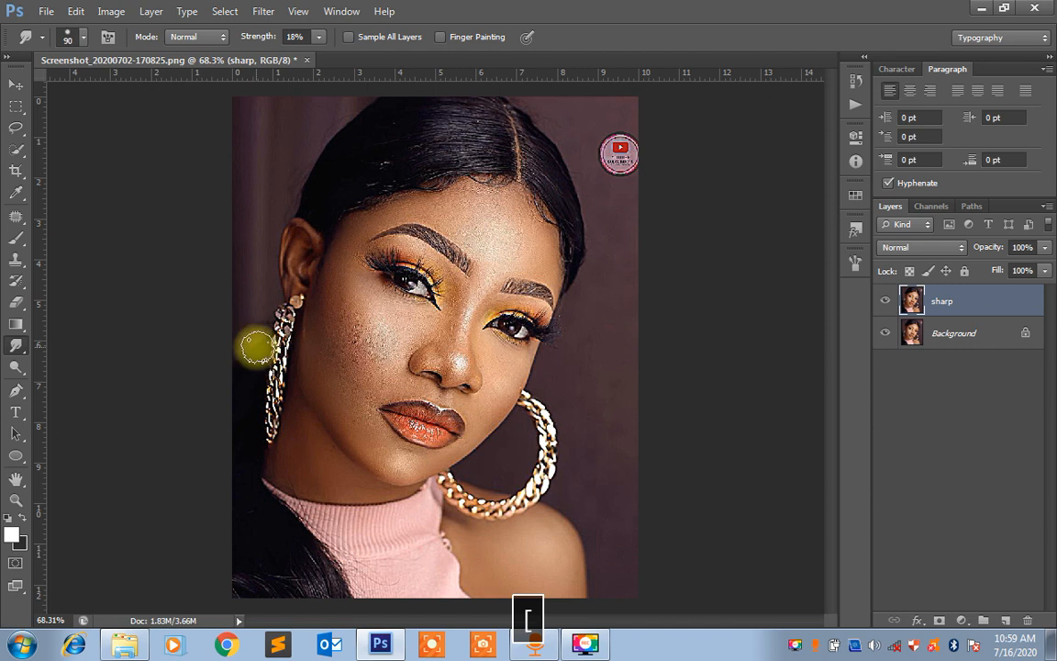
key(bracketleft)
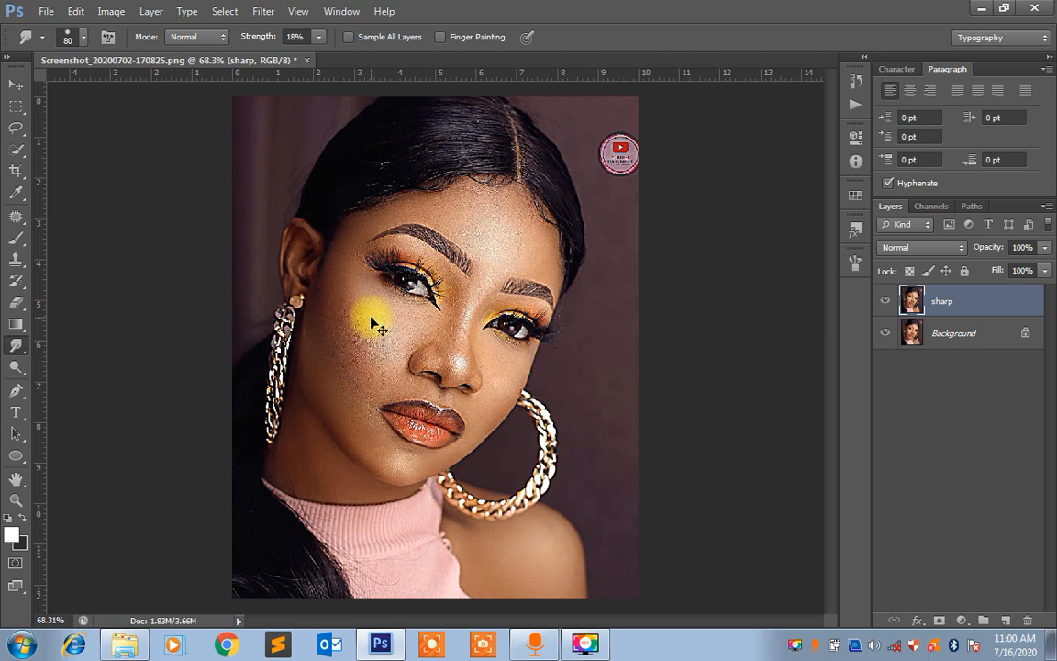
Smudge the skin of the earring-side cheek, jaw and chin smooth, using brush size 70 and then 45
key(ctrl+equal)
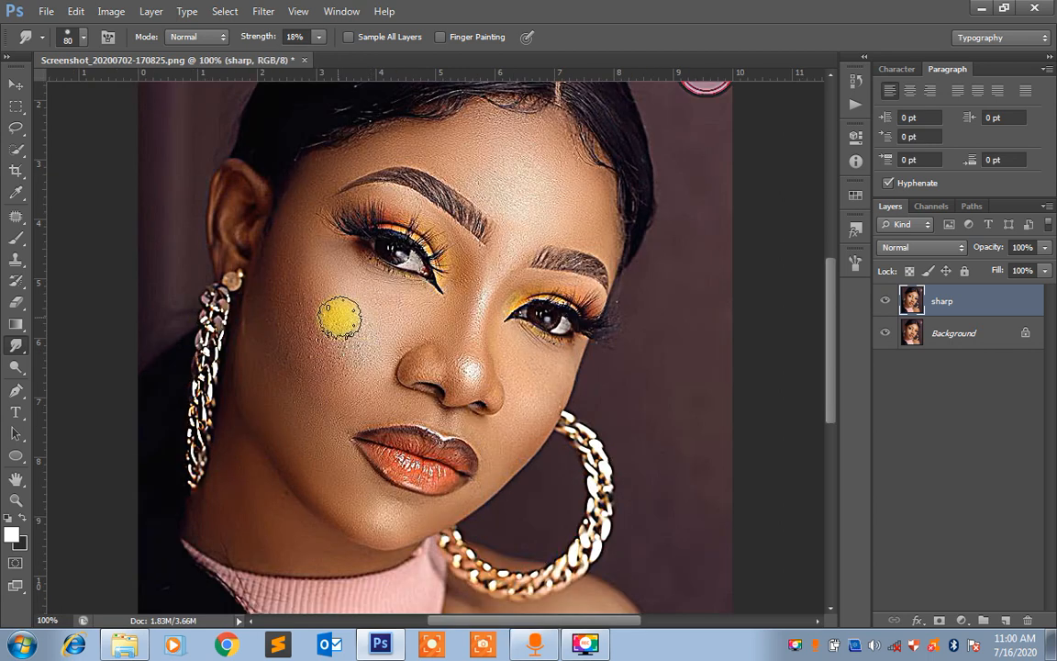
key(ctrl+equal)
drag(338, 314, 448, 302)
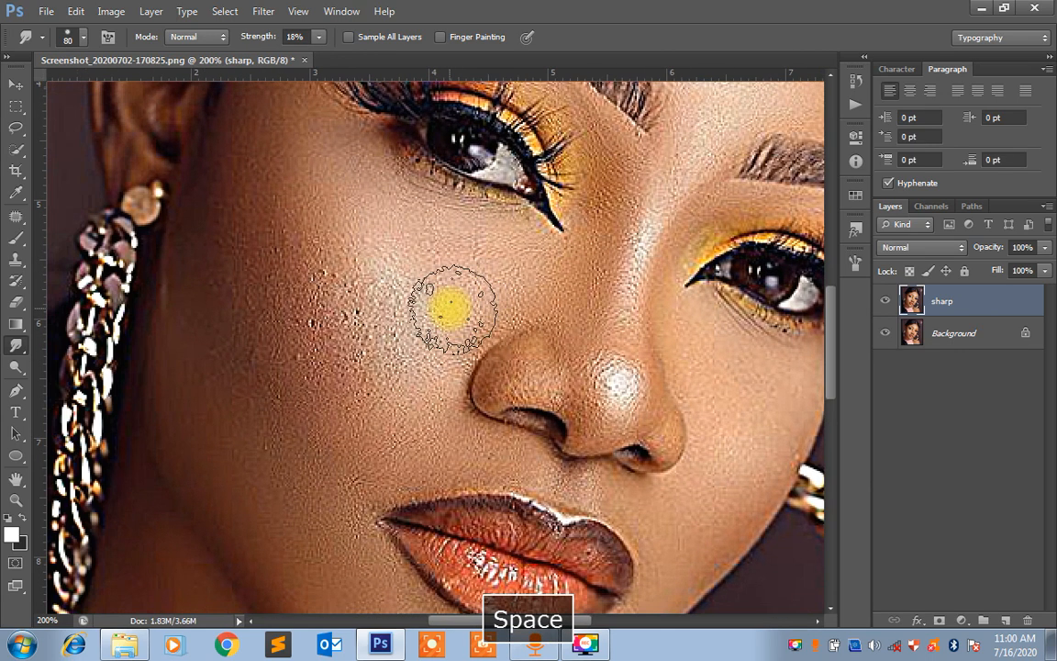
key(ctrl+minus)
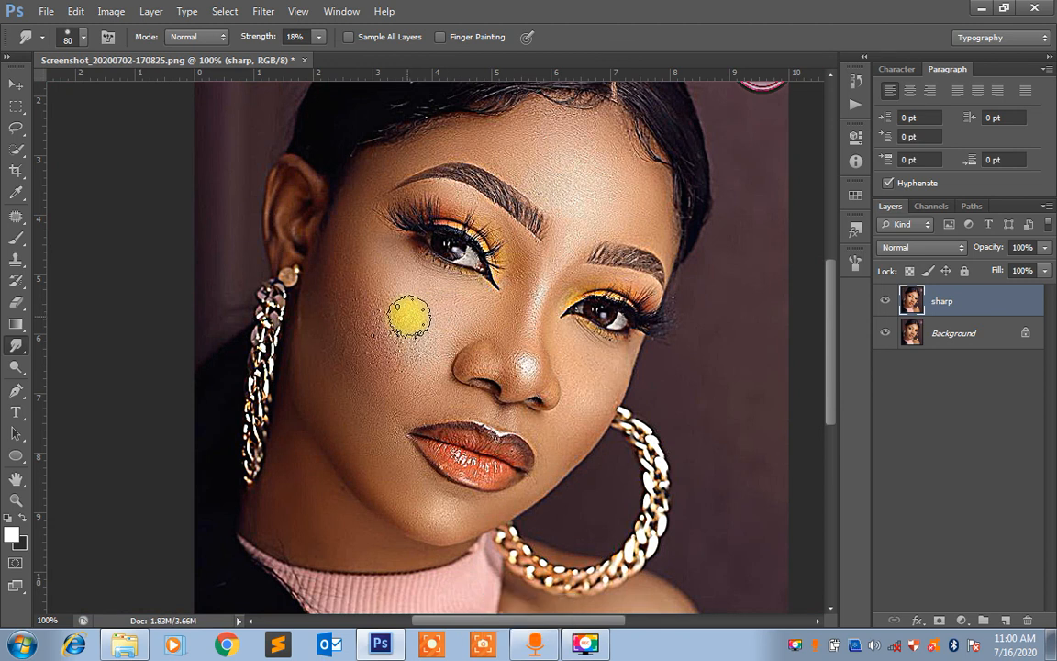
key(bracketleft)
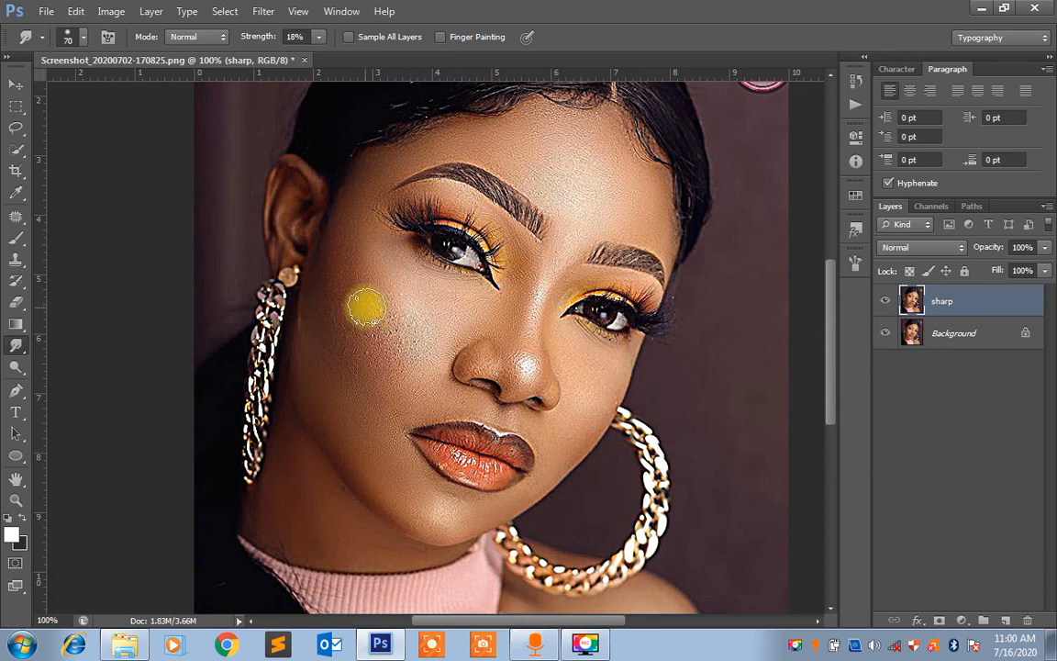
mouse_move(362, 304)
mouse_down()
mouse_move(371, 353)
mouse_move(398, 353)
mouse_move(372, 286)
mouse_move(361, 288)
mouse_move(363, 343)
mouse_move(341, 307)
mouse_move(375, 383)
mouse_move(344, 334)
mouse_move(346, 261)
mouse_move(379, 306)
mouse_move(406, 312)
mouse_move(414, 333)
mouse_move(393, 359)
mouse_move(416, 364)
mouse_move(401, 321)
mouse_move(393, 343)
mouse_move(409, 317)
mouse_move(398, 301)
mouse_move(426, 311)
mouse_move(389, 283)
mouse_move(439, 323)
mouse_move(456, 319)
mouse_move(454, 301)
mouse_move(428, 348)
mouse_move(427, 331)
mouse_move(409, 327)
mouse_move(378, 340)
mouse_move(348, 330)
mouse_move(328, 275)
mouse_move(321, 298)
mouse_move(339, 344)
mouse_move(440, 318)
mouse_move(430, 307)
mouse_move(438, 324)
mouse_move(393, 273)
mouse_move(429, 301)
mouse_move(415, 290)
mouse_move(412, 300)
mouse_move(458, 311)
mouse_move(421, 308)
mouse_move(449, 313)
mouse_move(356, 338)
mouse_move(333, 333)
mouse_move(335, 342)
mouse_move(323, 284)
mouse_move(334, 409)
mouse_move(307, 323)
mouse_move(319, 391)
mouse_move(356, 434)
mouse_move(356, 417)
mouse_move(328, 425)
mouse_move(307, 382)
mouse_move(350, 427)
mouse_move(342, 437)
mouse_move(323, 421)
mouse_move(356, 476)
mouse_move(350, 467)
mouse_move(387, 459)
mouse_move(383, 382)
mouse_move(377, 422)
mouse_move(421, 368)
mouse_move(388, 411)
mouse_move(413, 404)
mouse_move(392, 427)
mouse_move(420, 488)
mouse_move(410, 457)
mouse_move(425, 465)
mouse_move(406, 442)
mouse_move(448, 481)
mouse_move(476, 474)
mouse_move(502, 493)
mouse_up()
key(bracketleft)
mouse_move(508, 496)
mouse_down()
mouse_move(479, 509)
mouse_move(440, 491)
mouse_move(456, 504)
mouse_move(419, 496)
mouse_move(485, 418)
mouse_move(428, 497)
mouse_move(409, 395)
mouse_move(472, 451)
mouse_move(475, 469)
mouse_move(428, 466)
mouse_move(427, 501)
mouse_move(374, 448)
mouse_move(439, 515)
mouse_move(402, 500)
mouse_move(376, 466)
mouse_move(413, 522)
mouse_move(381, 488)
mouse_move(433, 525)
mouse_move(461, 531)
mouse_move(420, 528)
mouse_move(479, 508)
mouse_move(420, 506)
mouse_move(387, 445)
mouse_move(454, 489)
mouse_up()
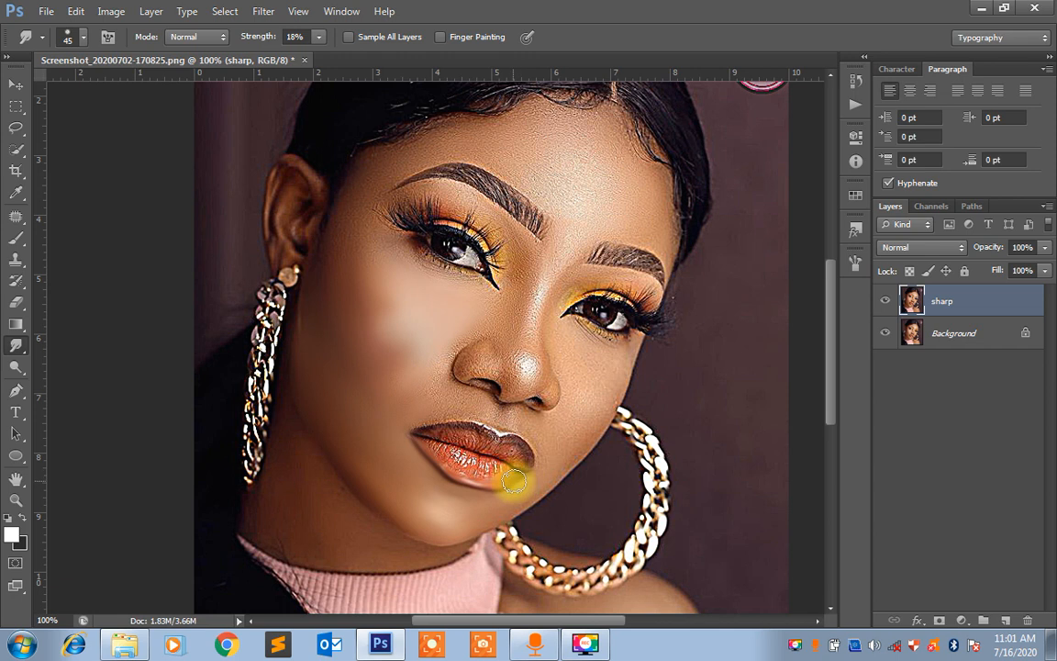
Smudge the lower lip's edge and highlights and the upper lip's dark border, reducing the brush size to 25 and then 15
mouse_move(514, 480)
mouse_down()
mouse_move(475, 491)
mouse_move(420, 444)
mouse_move(438, 202)
mouse_up()
key(ctrl+plus)
key(ctrl+plus)
key(bracketleft)
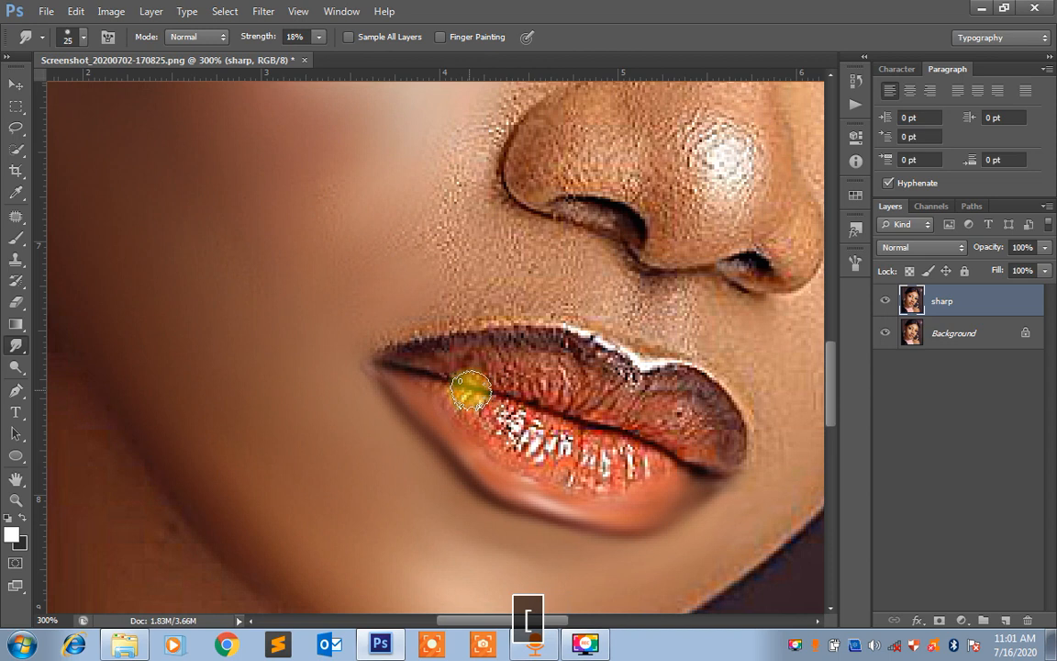
mouse_move(471, 393)
mouse_down()
mouse_move(454, 416)
mouse_move(467, 396)
mouse_move(455, 391)
mouse_move(445, 405)
mouse_move(450, 390)
mouse_move(428, 393)
mouse_move(427, 381)
mouse_move(471, 400)
mouse_move(491, 394)
mouse_move(460, 428)
mouse_move(492, 396)
mouse_move(461, 435)
mouse_move(484, 406)
mouse_move(502, 403)
mouse_move(481, 446)
mouse_move(501, 406)
mouse_move(492, 454)
mouse_move(509, 399)
mouse_move(504, 434)
mouse_move(517, 415)
mouse_move(505, 443)
mouse_move(516, 419)
mouse_move(512, 439)
mouse_move(525, 422)
mouse_move(517, 462)
mouse_move(547, 424)
mouse_move(534, 430)
mouse_move(543, 451)
mouse_move(556, 428)
mouse_move(541, 458)
mouse_move(570, 431)
mouse_move(546, 481)
mouse_move(574, 441)
mouse_move(577, 474)
mouse_up()
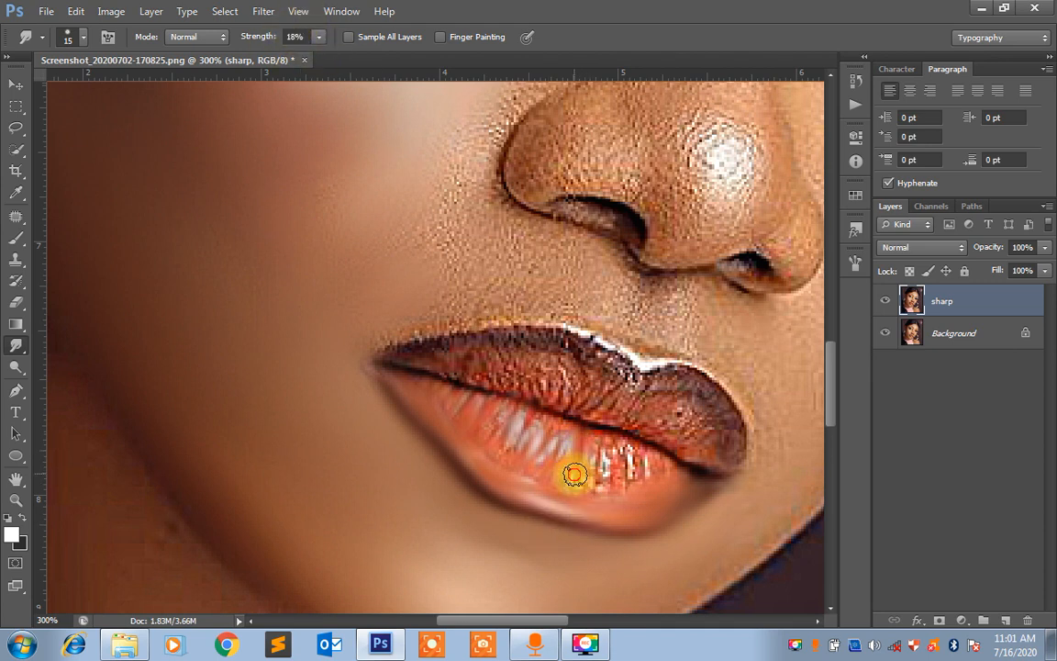
mouse_move(575, 474)
mouse_down()
mouse_move(604, 483)
mouse_move(608, 436)
mouse_move(628, 492)
mouse_move(629, 442)
mouse_move(653, 468)
mouse_move(626, 444)
mouse_up()
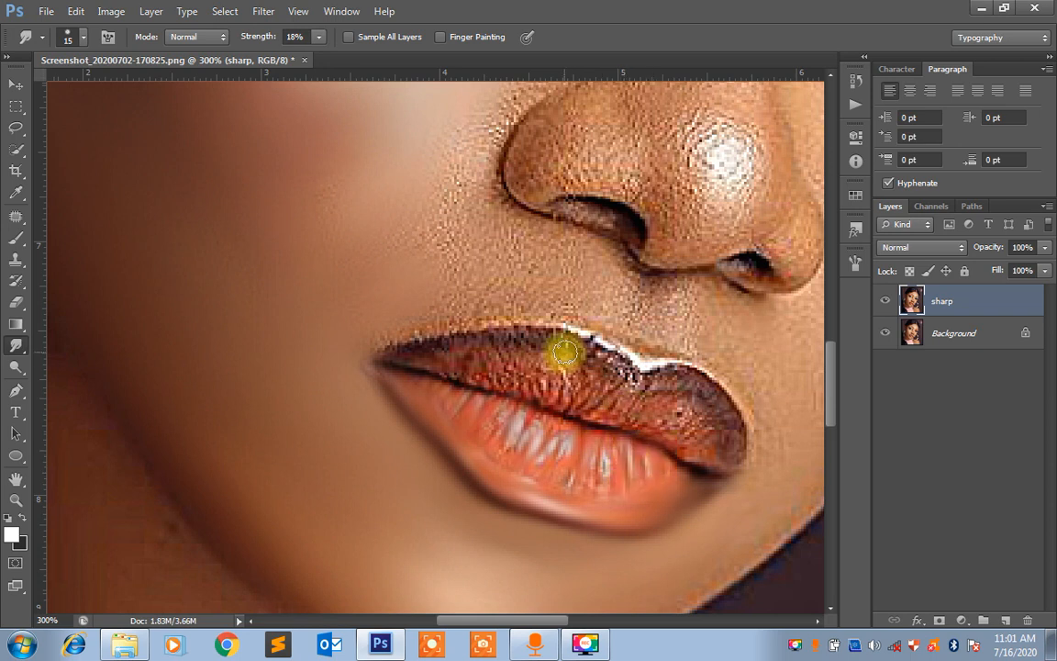
mouse_move(565, 353)
mouse_down()
mouse_move(518, 340)
mouse_move(517, 325)
mouse_move(435, 336)
mouse_move(424, 353)
mouse_move(481, 344)
mouse_move(533, 354)
mouse_up()
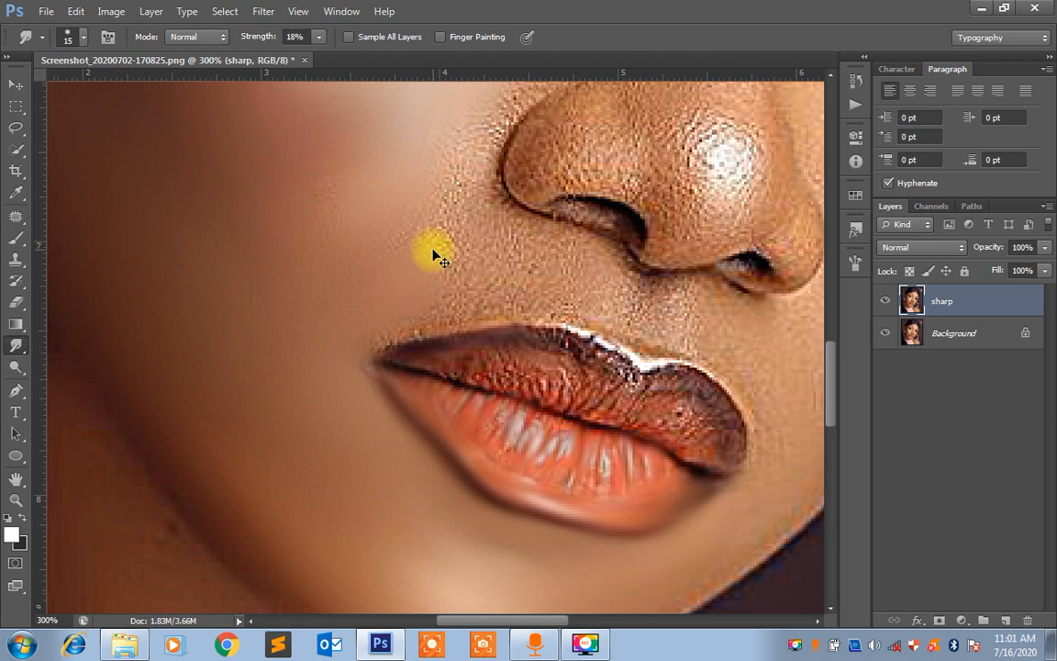
Smudge the skin of the temple, upper cheek and nose smooth with brush size 40
key(ctrl+minus)
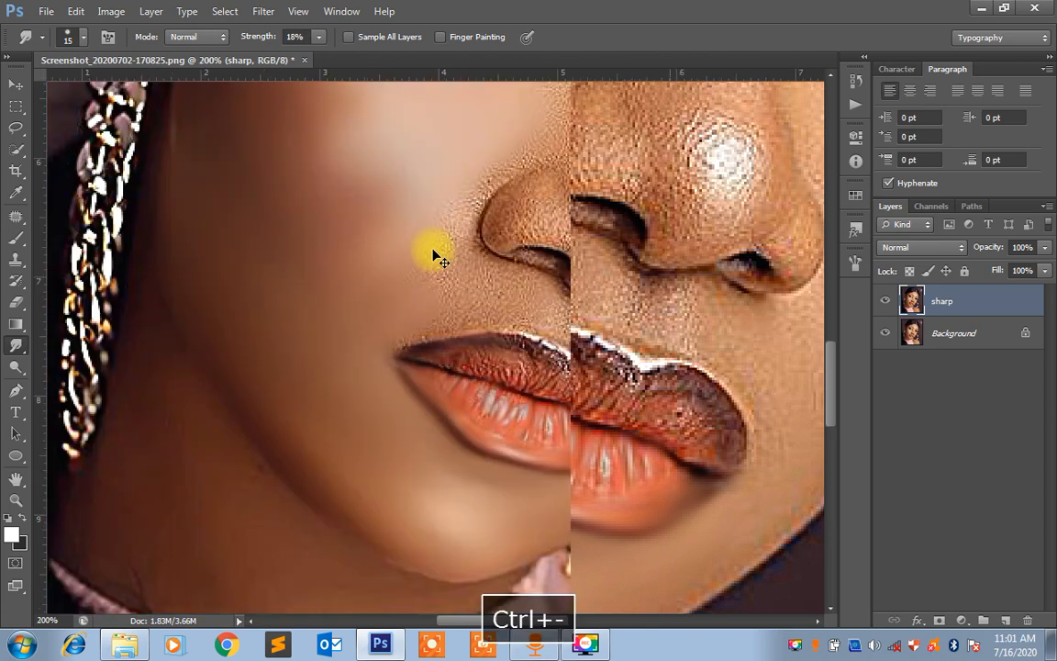
key(ctrl+minus)
click(400, 247)
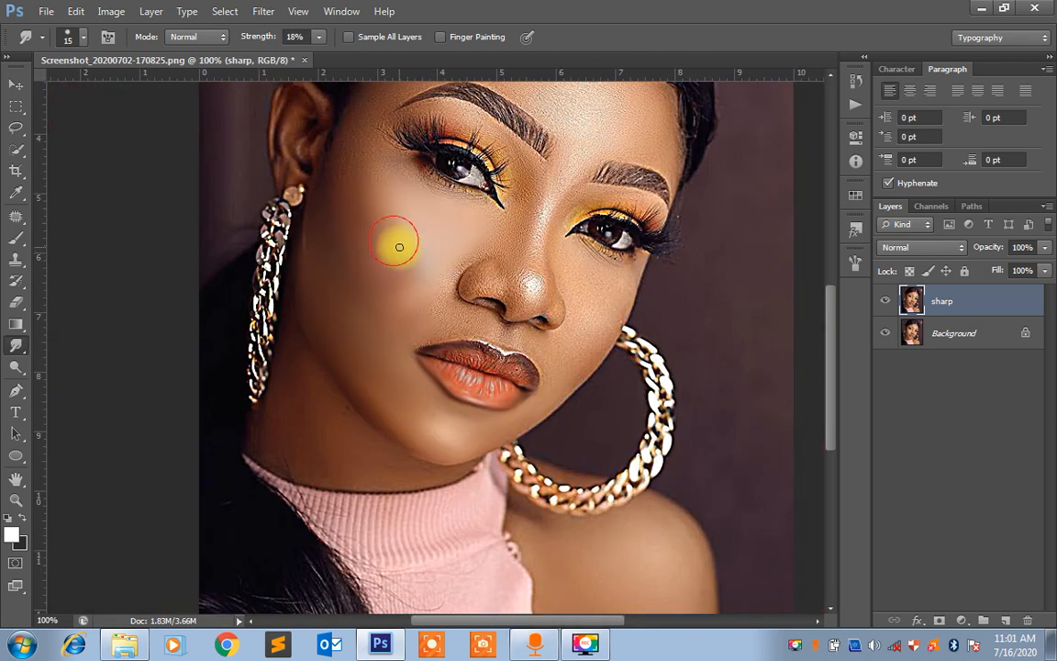
mouse_move(398, 244)
mouse_down()
mouse_move(406, 335)
mouse_move(396, 373)
mouse_up()
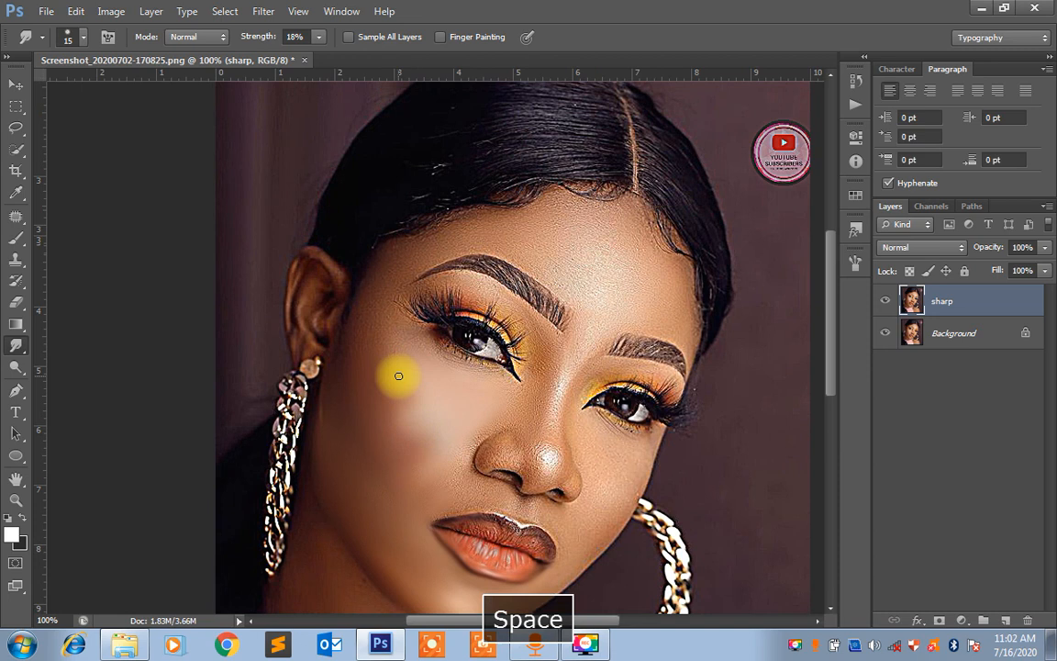
key(bracketright)
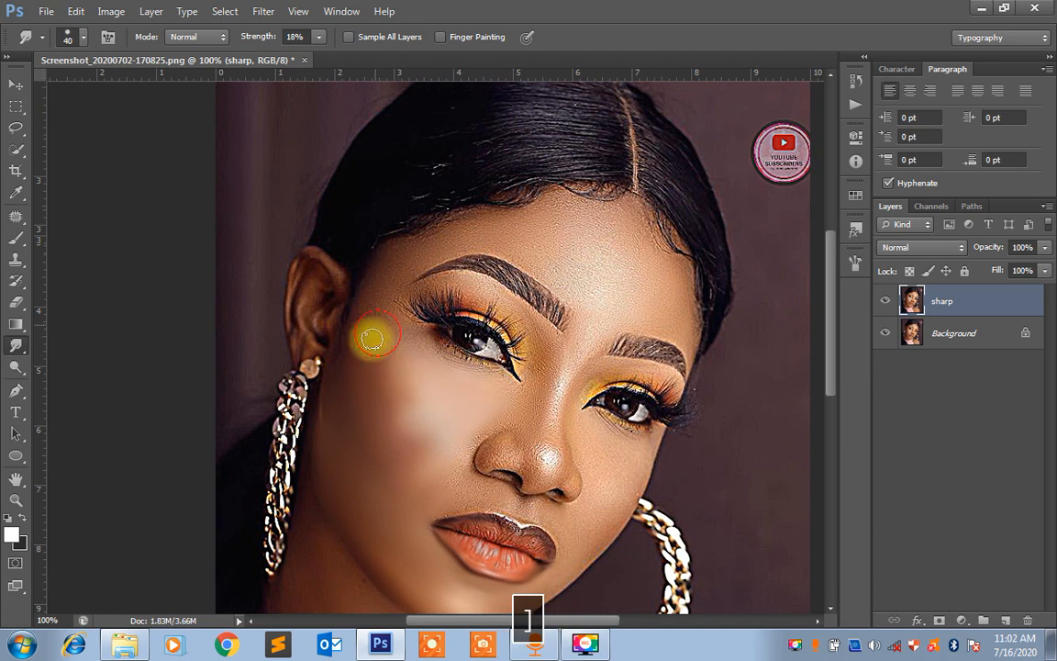
mouse_move(370, 315)
mouse_down()
mouse_move(349, 344)
mouse_move(381, 343)
mouse_move(396, 328)
mouse_move(397, 351)
mouse_move(489, 373)
mouse_move(428, 342)
mouse_move(505, 390)
mouse_move(458, 455)
mouse_move(478, 436)
mouse_move(462, 488)
mouse_move(448, 477)
mouse_move(481, 437)
mouse_move(483, 473)
mouse_move(482, 445)
mouse_move(498, 433)
mouse_move(473, 451)
mouse_move(493, 479)
mouse_move(476, 456)
mouse_move(513, 427)
mouse_move(524, 441)
mouse_move(528, 392)
mouse_move(540, 371)
mouse_move(534, 414)
mouse_move(542, 380)
mouse_move(537, 341)
mouse_move(529, 441)
mouse_move(552, 369)
mouse_move(548, 407)
mouse_move(536, 408)
mouse_move(540, 373)
mouse_move(506, 394)
mouse_move(524, 377)
mouse_move(505, 420)
mouse_move(547, 411)
mouse_move(572, 341)
mouse_move(551, 440)
mouse_move(503, 451)
mouse_move(517, 443)
mouse_move(501, 437)
mouse_move(537, 452)
mouse_move(566, 281)
mouse_up()
key(space)
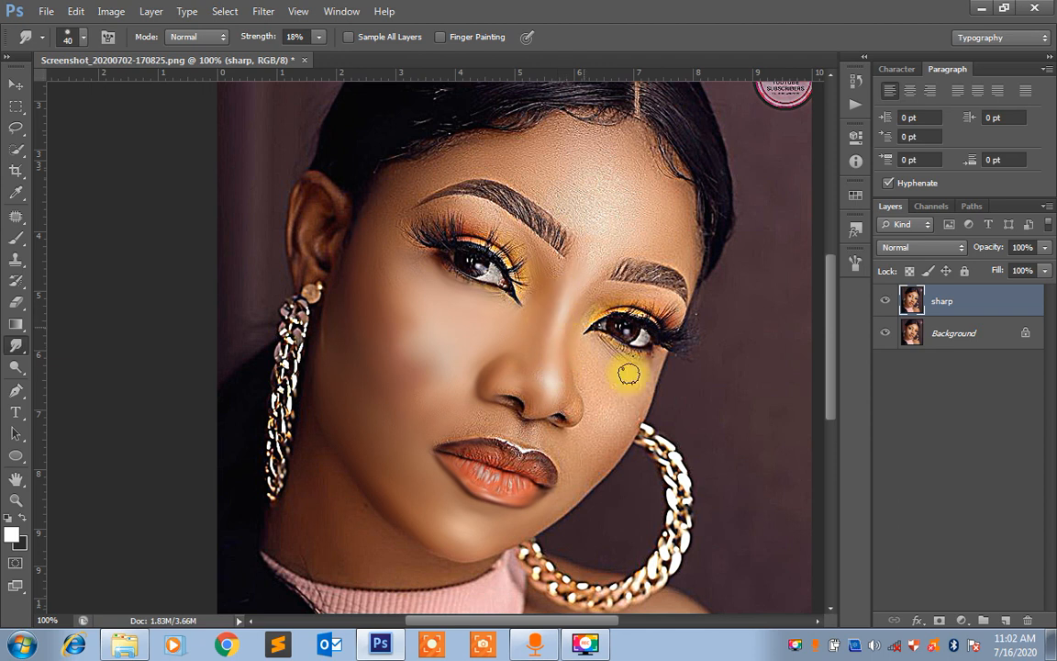
right_click(797, 645)
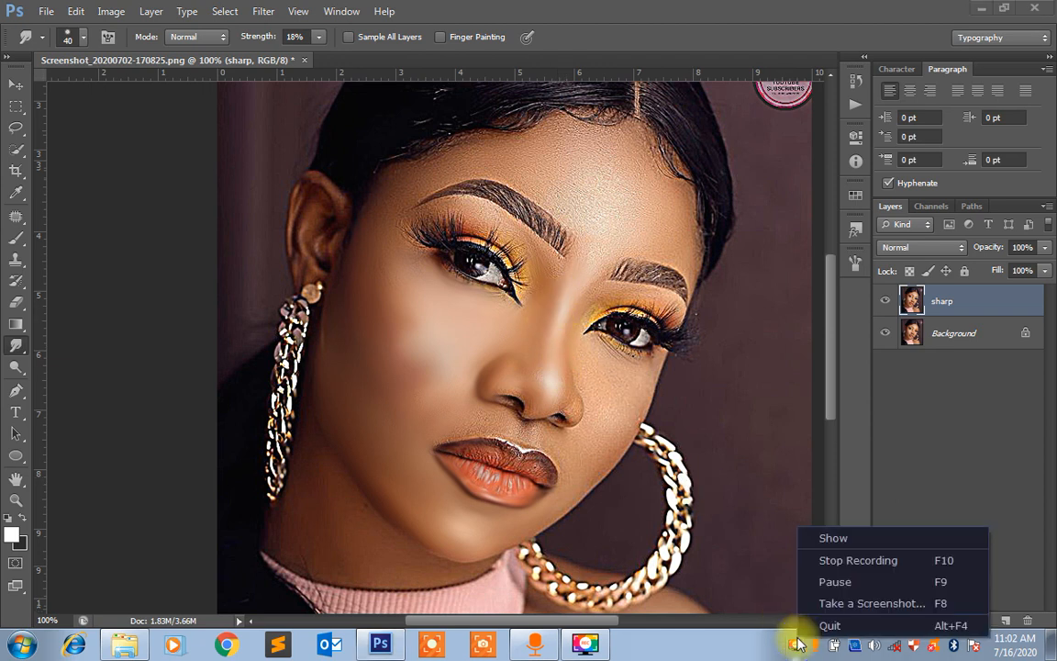
click(831, 582)
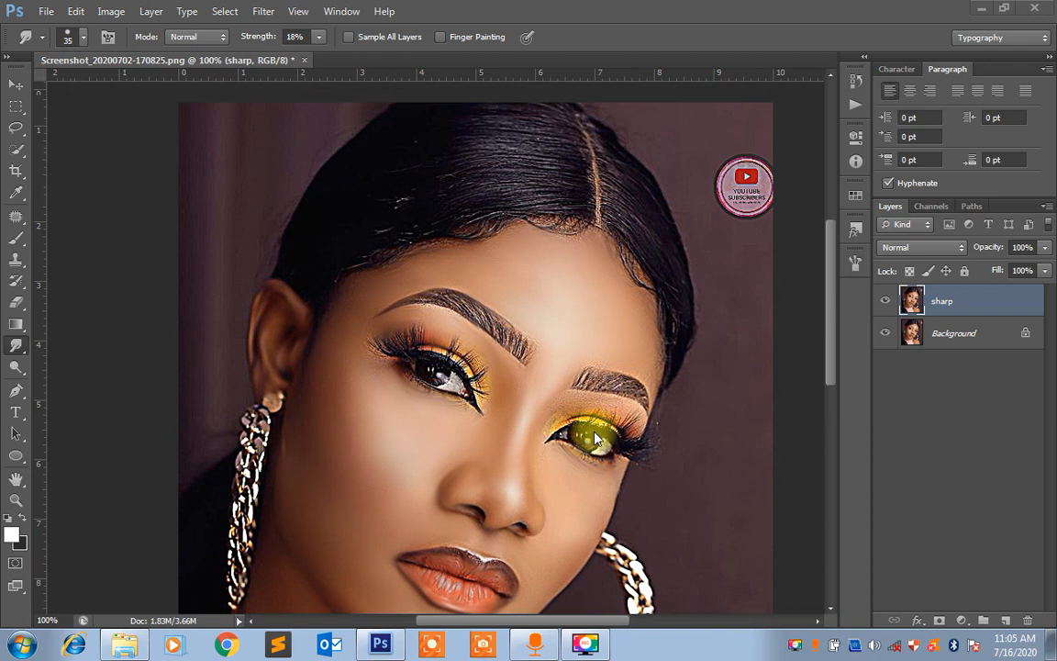
right_click(796, 647)
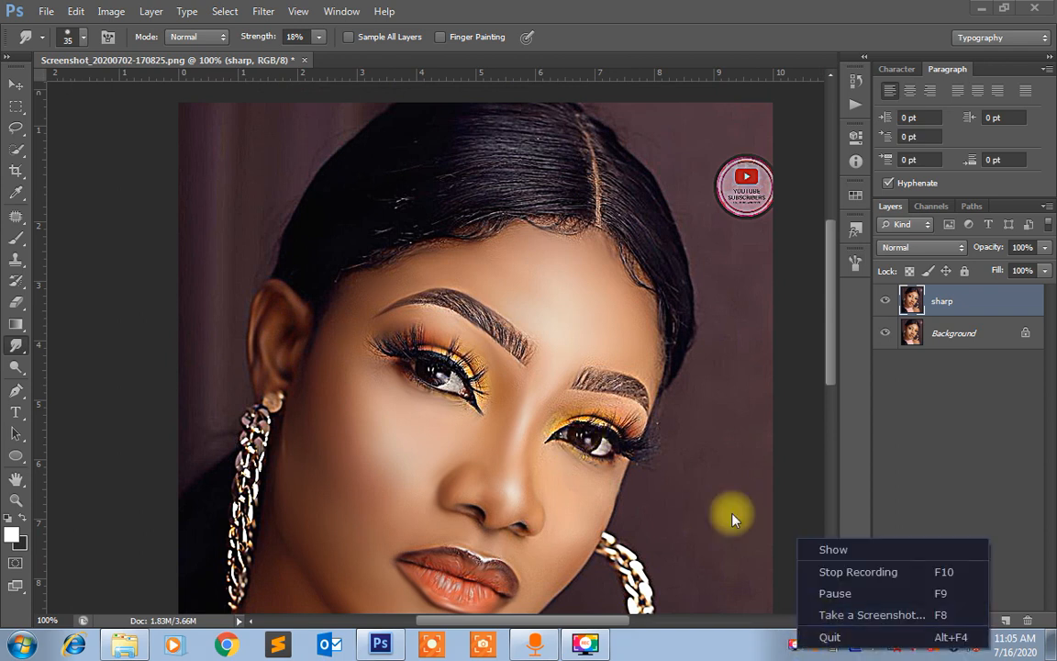
Smudge both eyebrows into smooth hair strokes and soften the eyelashes of both eyes with brush size 40
key(space)
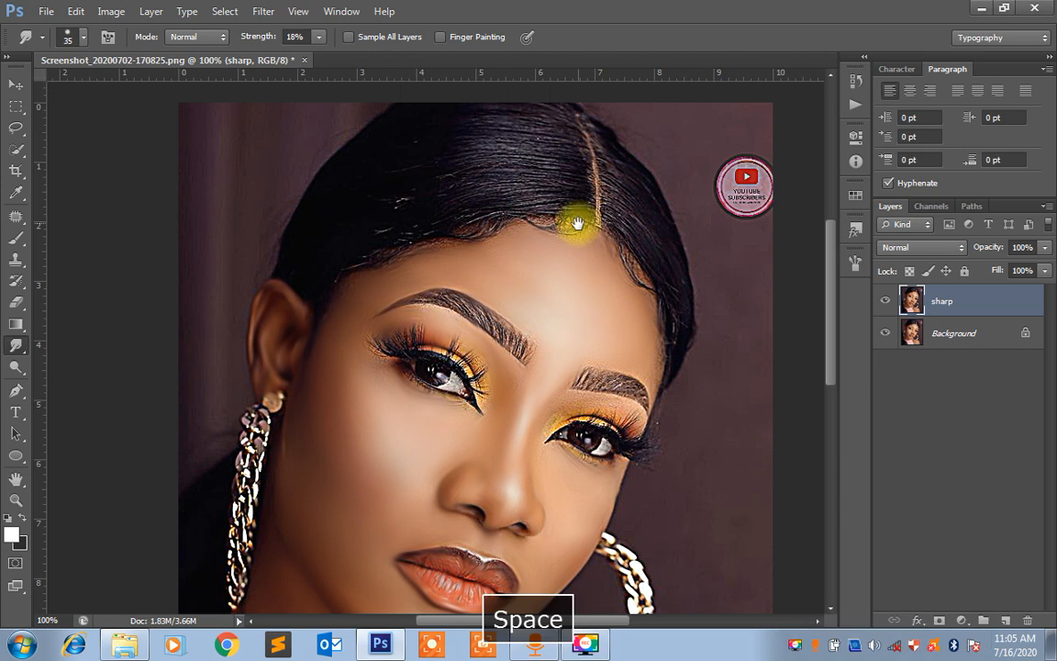
drag(573, 326, 568, 283)
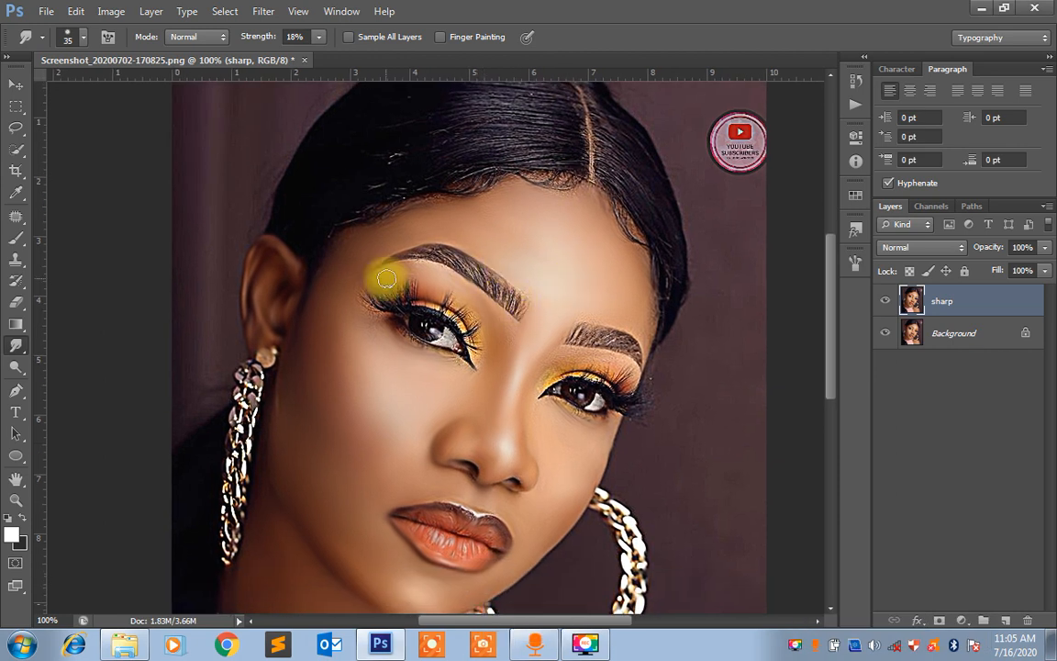
key(space)
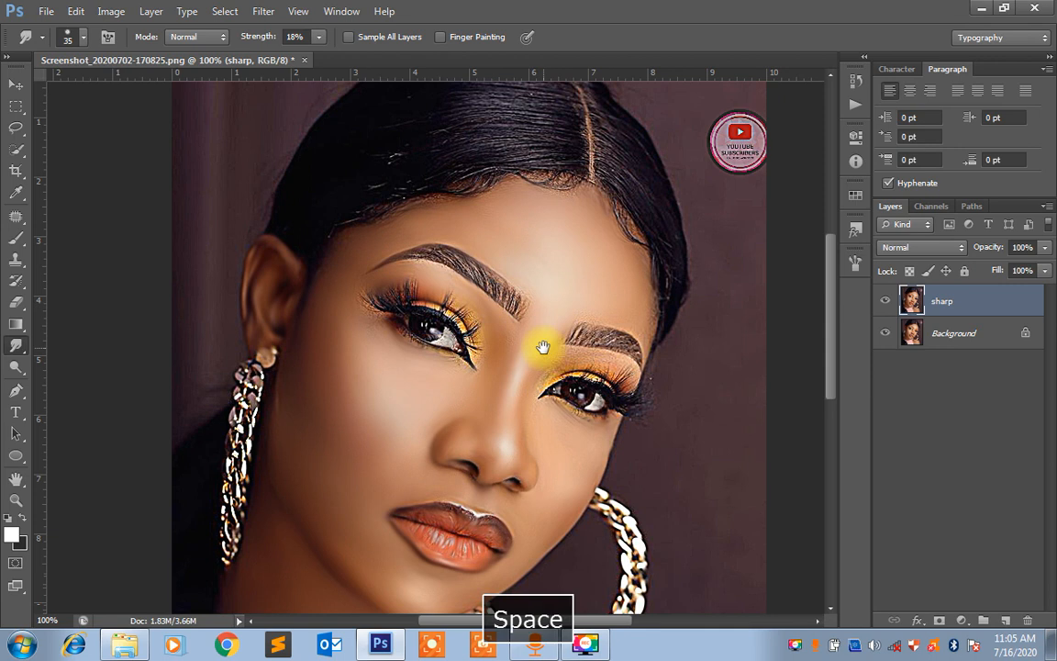
drag(543, 347, 555, 290)
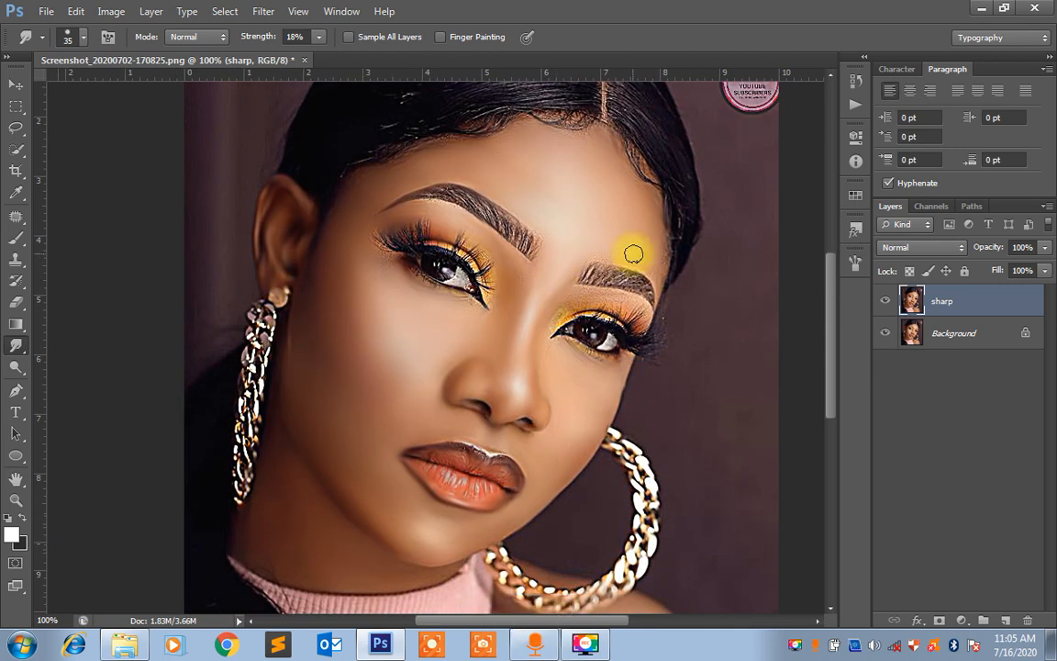
key(bracketright)
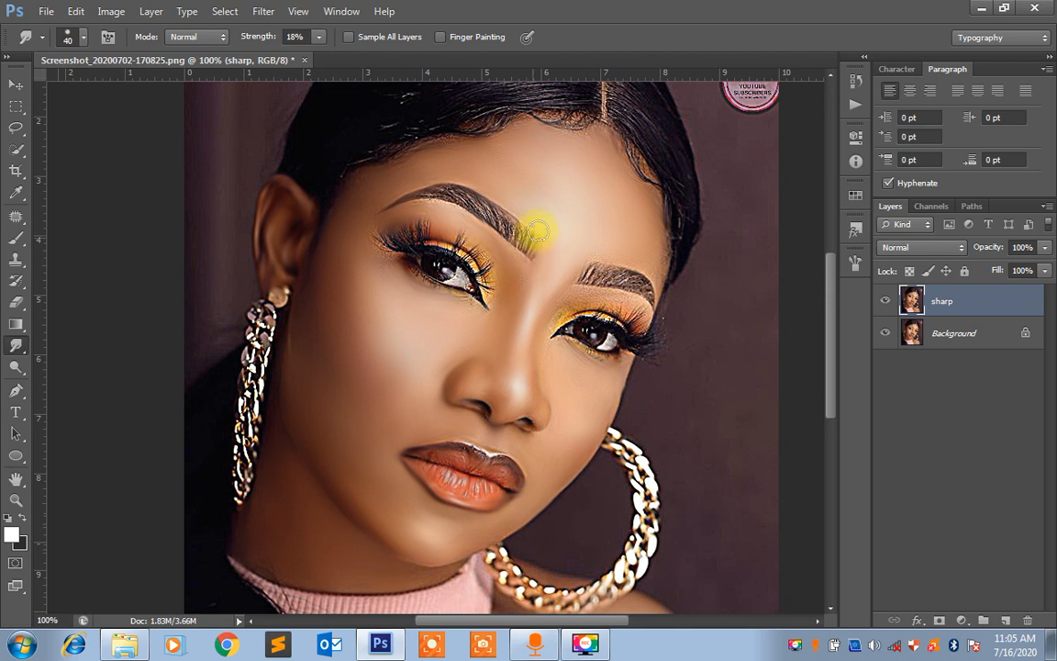
mouse_move(534, 239)
mouse_down()
mouse_move(529, 258)
mouse_move(479, 189)
mouse_move(496, 228)
mouse_move(408, 174)
mouse_move(424, 201)
mouse_move(392, 193)
mouse_move(373, 207)
mouse_move(454, 216)
mouse_move(456, 175)
mouse_move(503, 249)
mouse_move(503, 207)
mouse_move(530, 248)
mouse_move(552, 223)
mouse_up()
mouse_move(606, 317)
mouse_down()
mouse_move(587, 282)
mouse_move(605, 274)
mouse_move(672, 309)
mouse_up()
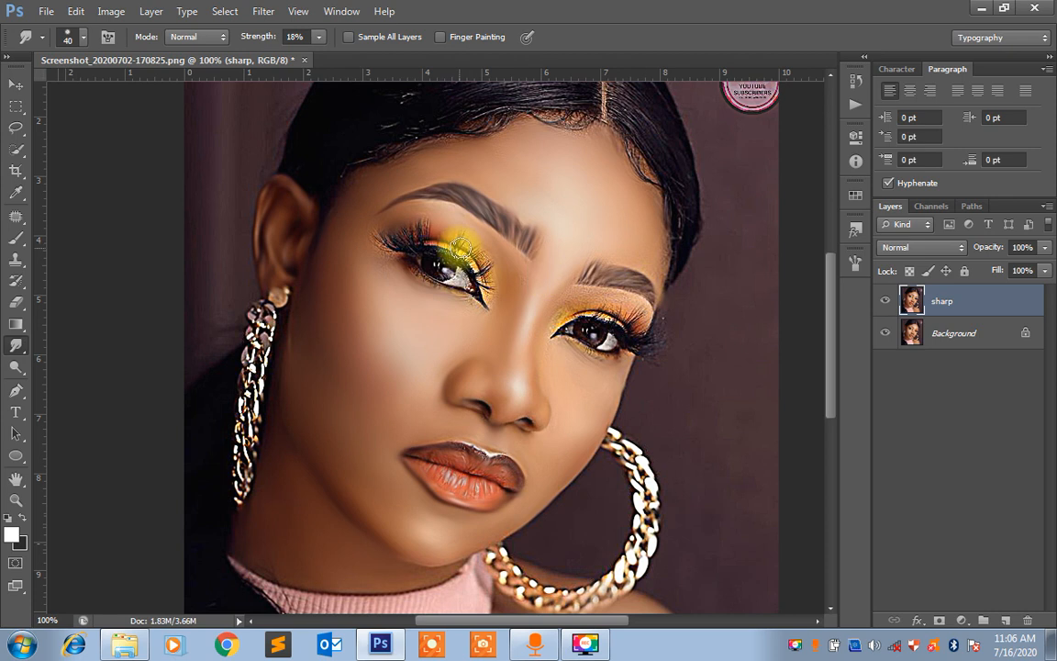
drag(465, 246, 458, 239)
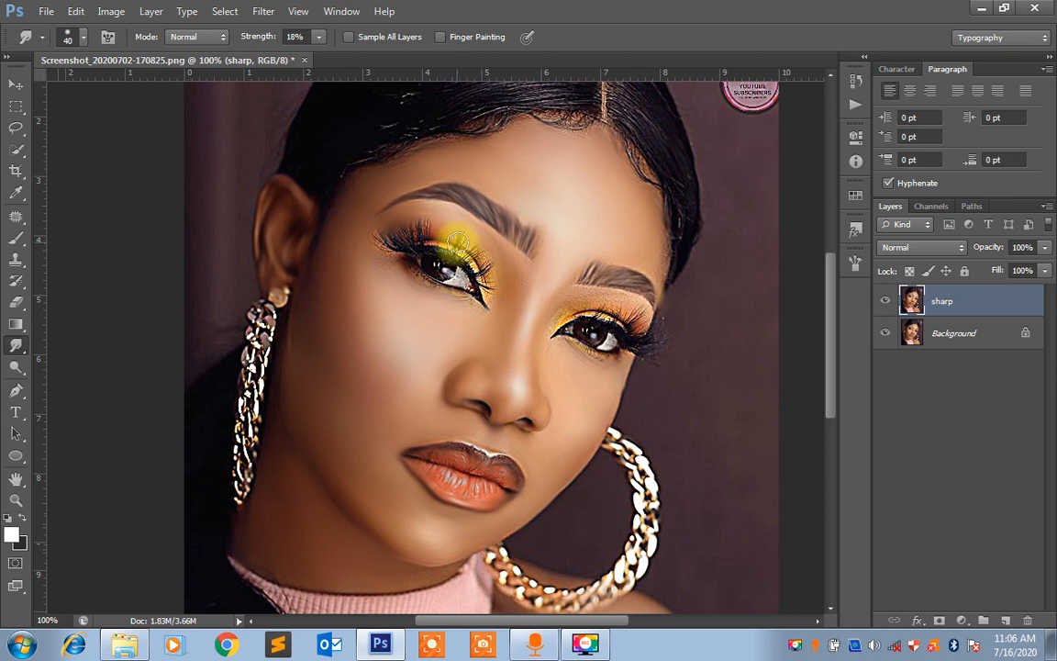
mouse_move(468, 240)
mouse_down()
mouse_move(412, 249)
mouse_move(375, 225)
mouse_move(394, 257)
mouse_move(377, 231)
mouse_move(412, 243)
mouse_move(405, 215)
mouse_move(421, 241)
mouse_move(423, 218)
mouse_move(448, 249)
mouse_move(470, 224)
mouse_move(463, 250)
mouse_move(479, 242)
mouse_move(469, 253)
mouse_move(494, 253)
mouse_move(482, 273)
mouse_move(498, 267)
mouse_move(485, 277)
mouse_move(516, 292)
mouse_move(481, 283)
mouse_move(547, 316)
mouse_move(590, 323)
mouse_move(620, 296)
mouse_move(608, 327)
mouse_move(624, 303)
mouse_move(638, 295)
mouse_move(630, 323)
mouse_move(653, 299)
mouse_move(638, 347)
mouse_move(665, 330)
mouse_move(639, 351)
mouse_move(665, 354)
mouse_move(626, 358)
mouse_up()
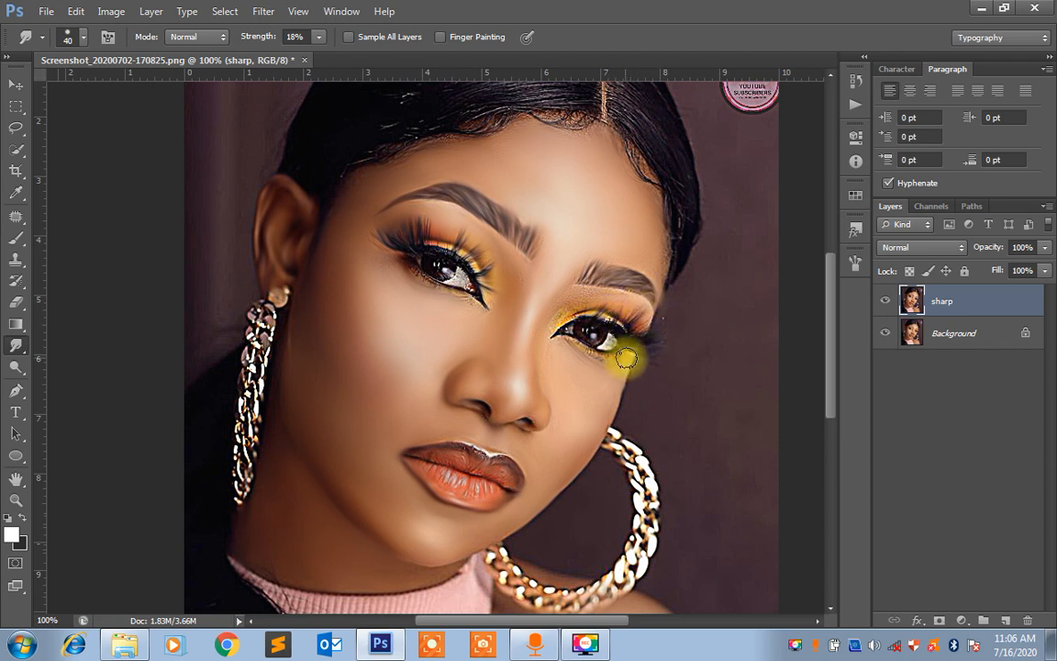
Smudge the iris, lower lash line and surrounding skin of the eye nearest the ear, using brush sizes 9 and 20
key(ctrl+equal)
key(ctrl+equal)
key(ctrl+equal)
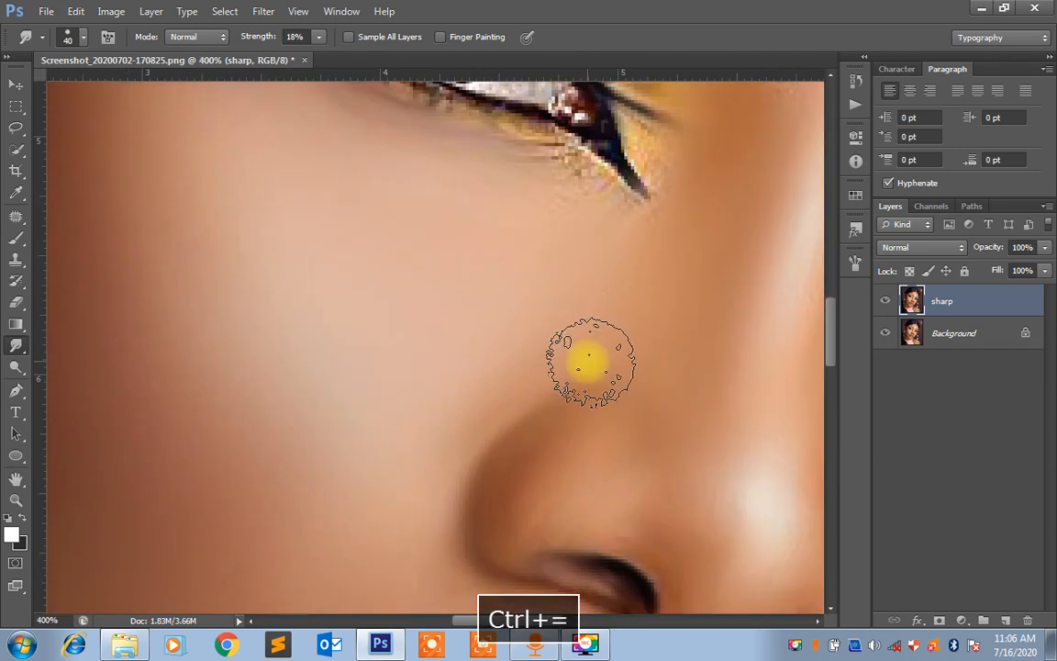
key(space)
drag(670, 509, 549, 554)
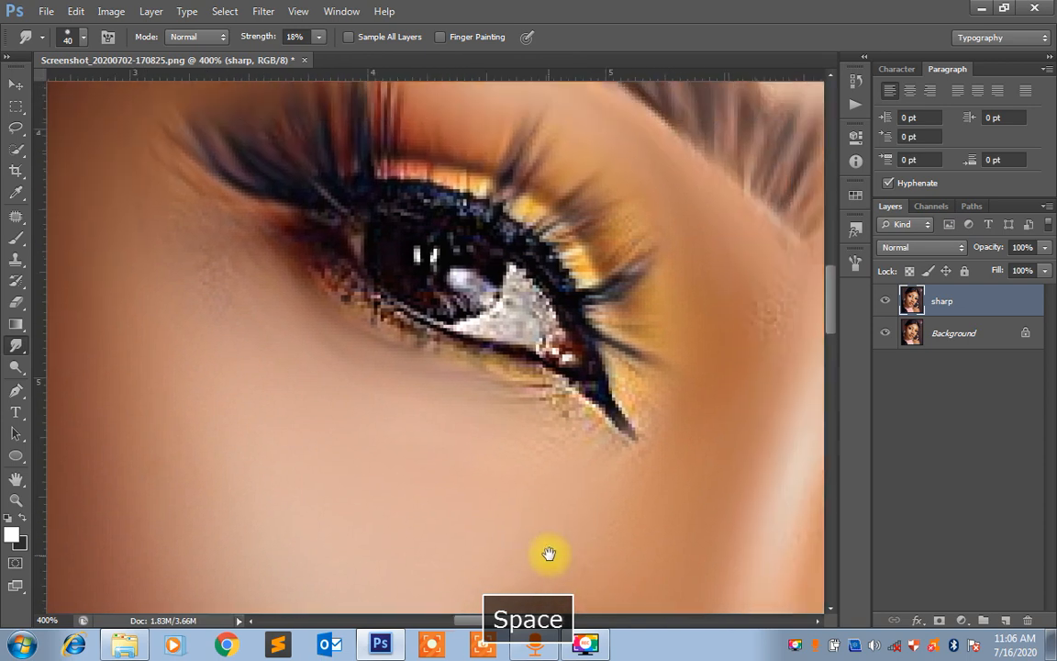
key(bracketleft)
key(bracketleft)
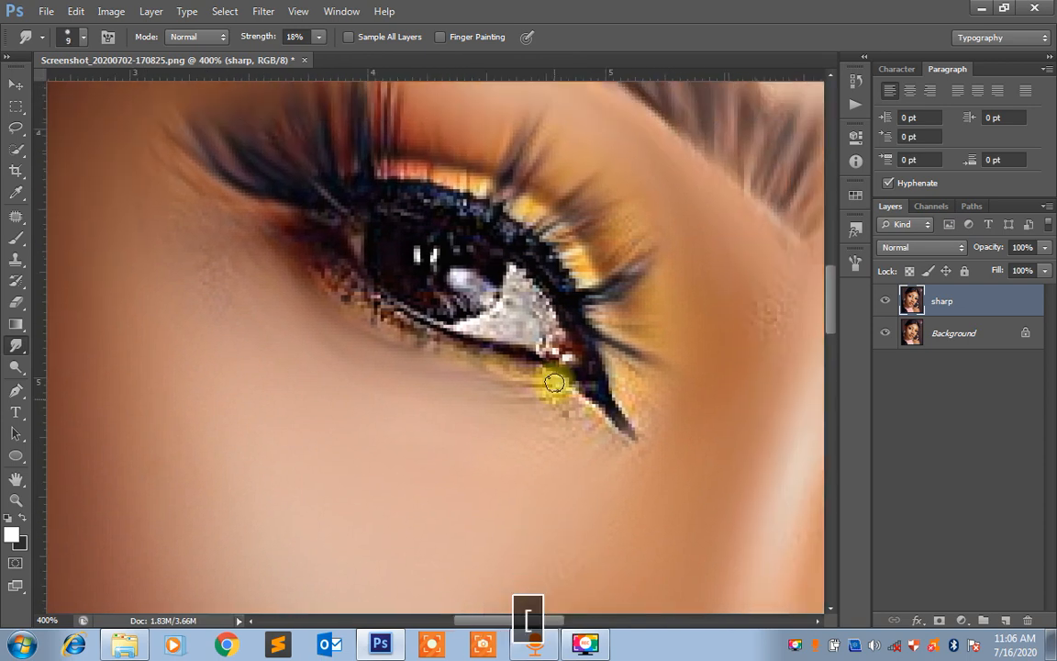
mouse_move(554, 381)
mouse_down()
mouse_move(528, 372)
mouse_move(607, 439)
mouse_move(643, 439)
mouse_move(621, 361)
mouse_move(647, 401)
mouse_move(545, 347)
mouse_move(557, 336)
mouse_move(529, 284)
mouse_move(521, 312)
mouse_move(479, 309)
mouse_move(571, 354)
mouse_move(572, 334)
mouse_move(529, 268)
mouse_move(490, 265)
mouse_move(441, 237)
mouse_move(399, 238)
mouse_move(385, 251)
mouse_move(398, 288)
mouse_move(439, 307)
mouse_move(447, 298)
mouse_move(453, 308)
mouse_move(410, 288)
mouse_move(382, 256)
mouse_move(384, 267)
mouse_move(385, 227)
mouse_move(387, 247)
mouse_move(443, 253)
mouse_move(473, 282)
mouse_move(352, 270)
mouse_move(359, 301)
mouse_move(347, 277)
mouse_move(341, 292)
mouse_move(352, 285)
mouse_move(404, 321)
mouse_move(219, 252)
mouse_up()
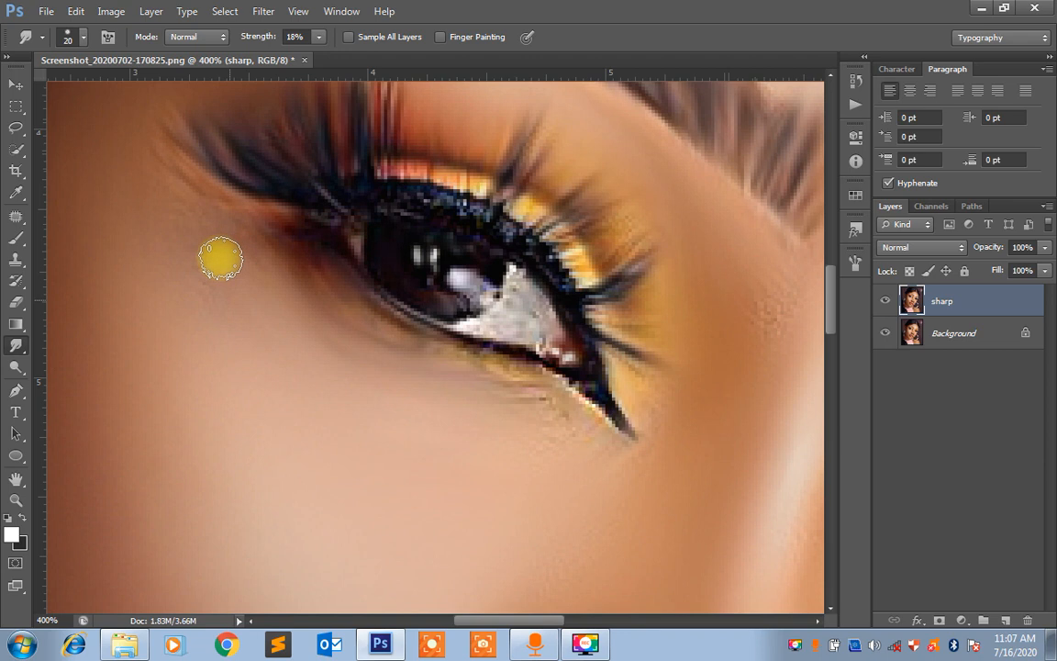
Smudge the textured eyelid and inner-corner skin of the eye farther from the ear smooth with brush size 25
key(ctrl+minus)
key(ctrl+minus)
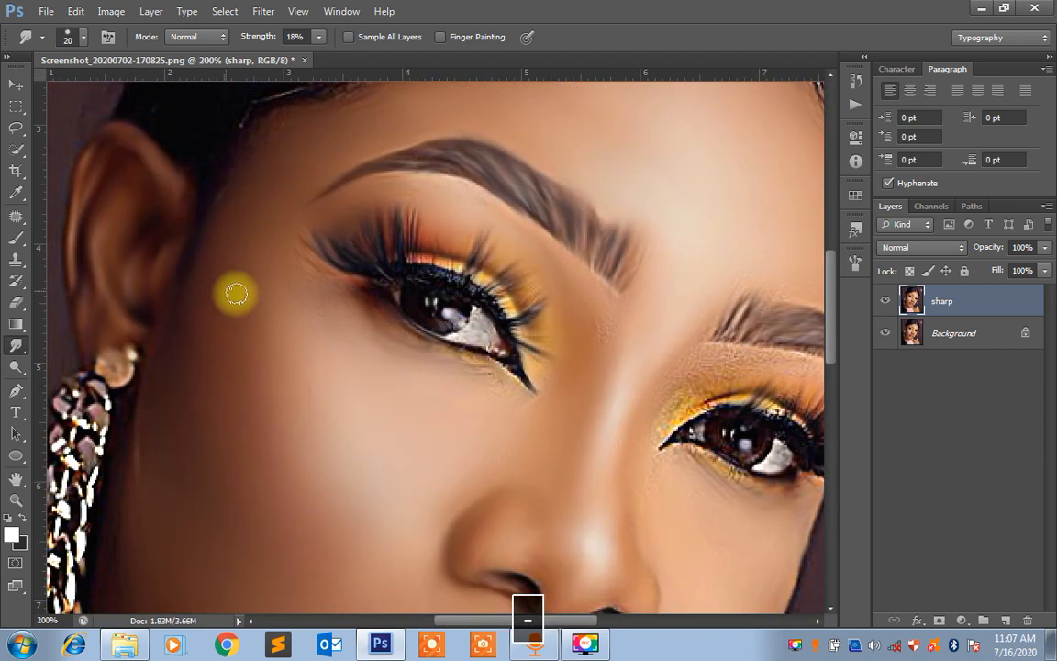
key(space)
drag(557, 484, 353, 404)
mouse_move(407, 246)
mouse_down()
mouse_move(402, 275)
mouse_move(418, 254)
mouse_move(390, 212)
mouse_move(419, 273)
mouse_up()
key(space)
drag(530, 333, 431, 353)
key(ctrl+equal)
key(space)
key(bracketright)
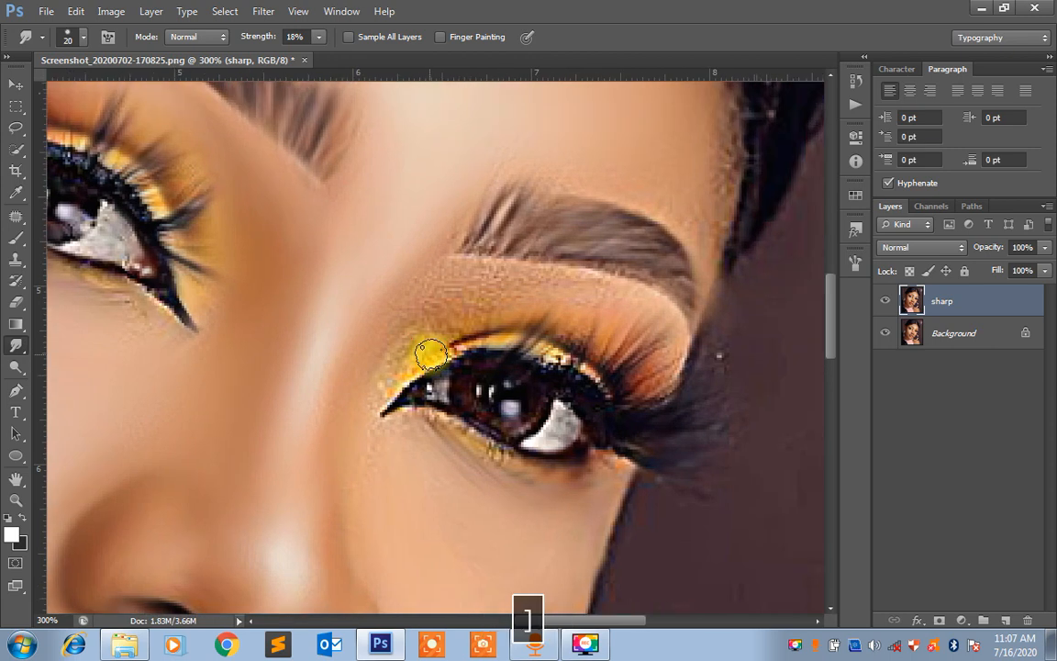
mouse_move(431, 354)
mouse_down()
mouse_move(387, 362)
mouse_move(411, 335)
mouse_move(379, 394)
mouse_move(453, 294)
mouse_move(429, 303)
mouse_move(463, 269)
mouse_move(469, 286)
mouse_move(408, 314)
mouse_move(470, 257)
mouse_move(486, 276)
mouse_move(468, 295)
mouse_move(480, 303)
mouse_move(568, 289)
mouse_move(603, 302)
mouse_move(557, 284)
mouse_move(528, 297)
mouse_move(603, 308)
mouse_move(548, 297)
mouse_move(464, 321)
mouse_move(489, 304)
mouse_move(433, 333)
mouse_move(455, 330)
mouse_move(362, 411)
mouse_move(389, 450)
mouse_up()
drag(396, 445, 373, 439)
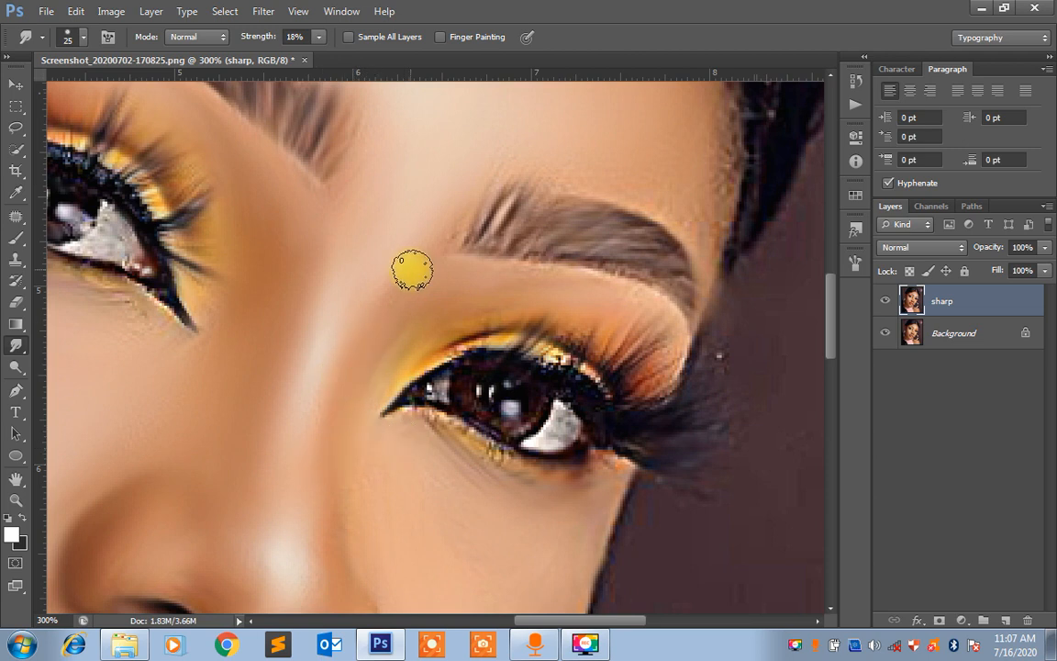
Smudge the pink top and the long hair hanging over the shoulder with brush size 50
key(ctrl+minus)
key(ctrl+minus)
key(ctrl+minus)
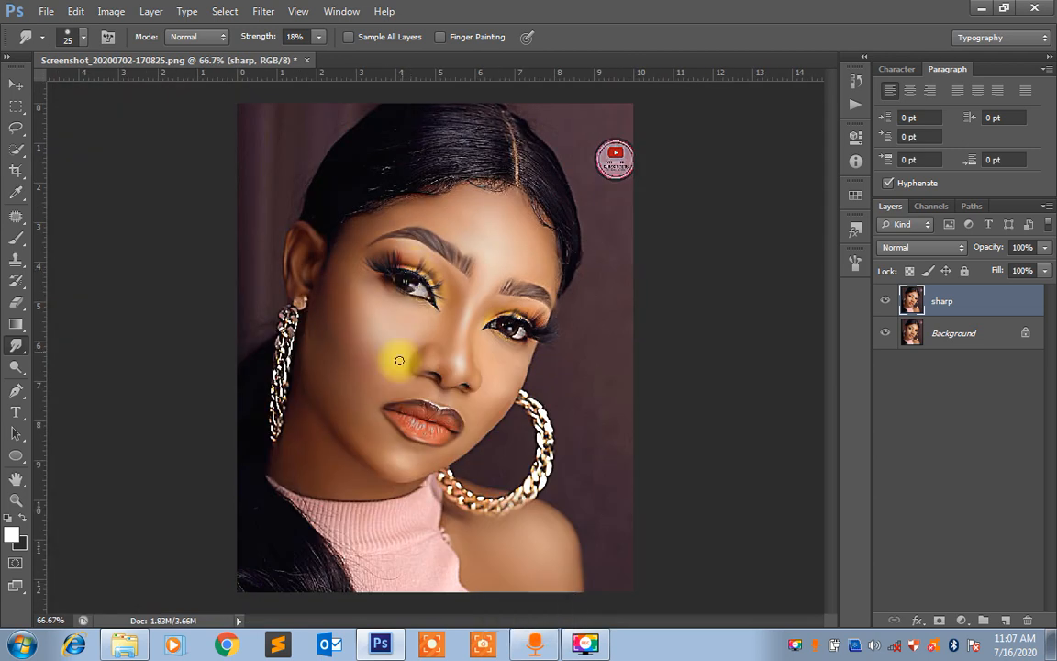
key(space)
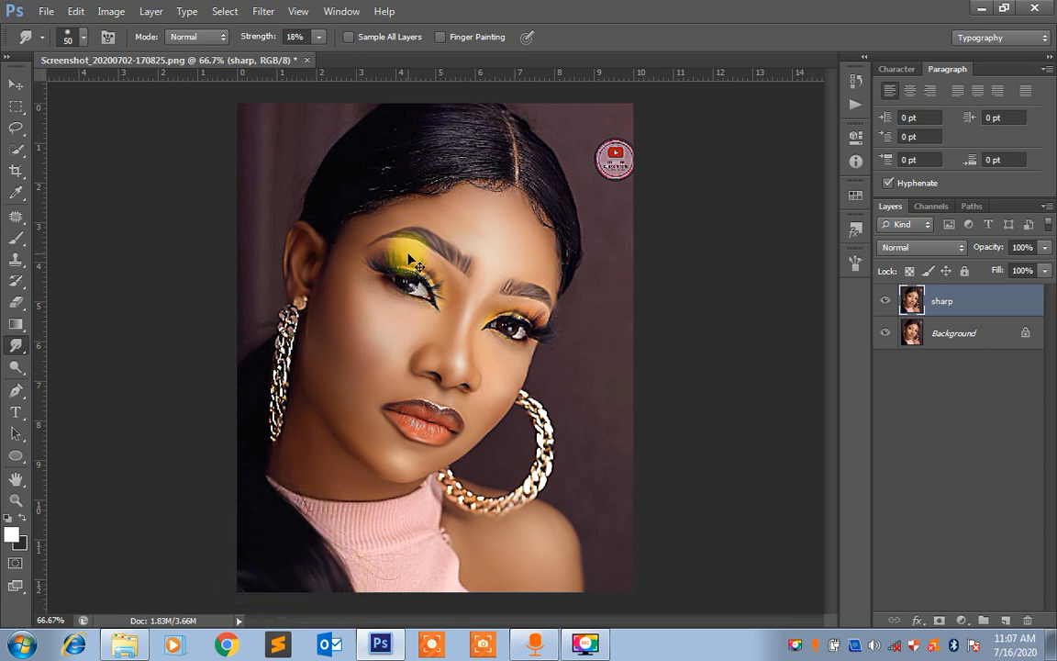
Smudge the hair between the parting and the ear, including its hairline curls, into smooth strands with brush size 70
key(ctrl+plus)
key(space)
drag(411, 448, 411, 459)
scroll(412, 459, up, 5)
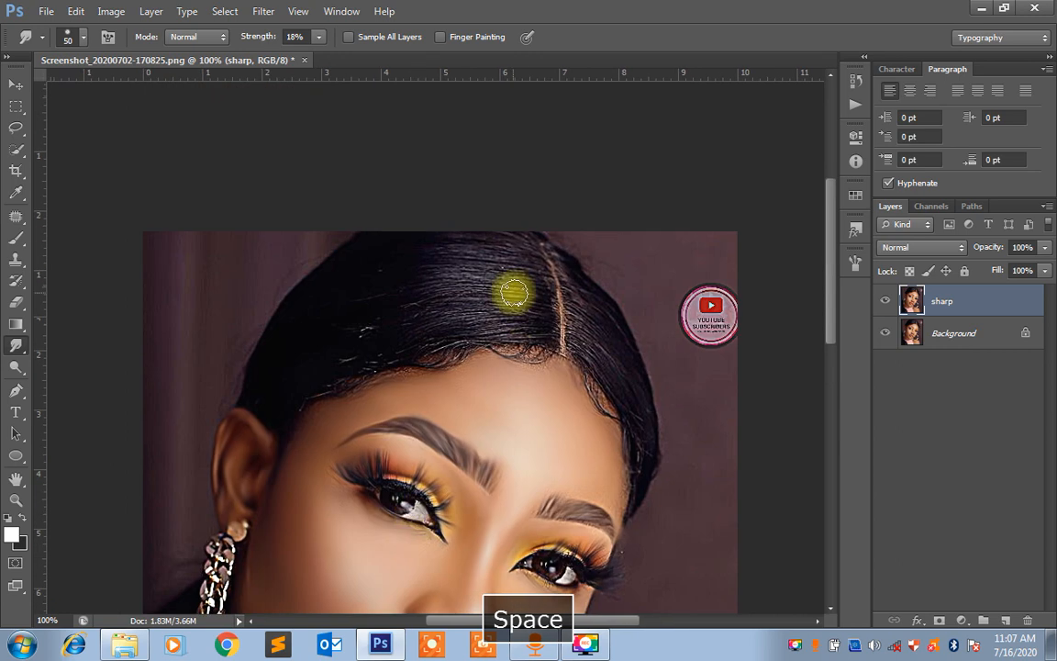
key(bracketright)
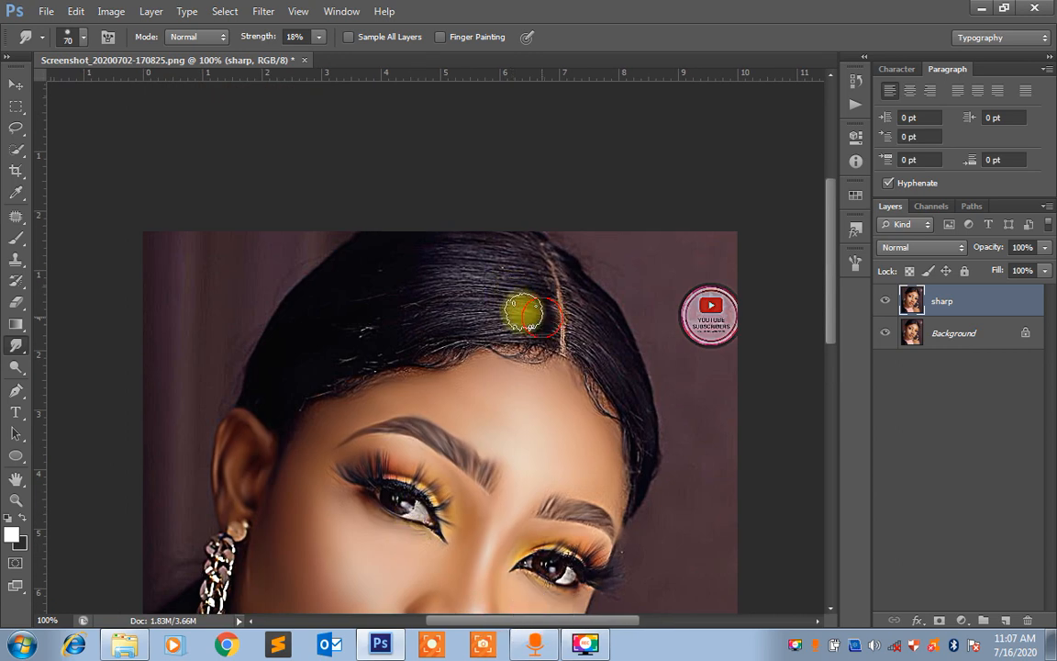
mouse_move(425, 322)
mouse_down()
mouse_move(303, 382)
mouse_move(361, 342)
mouse_move(443, 322)
mouse_move(543, 330)
mouse_move(499, 316)
mouse_move(411, 324)
mouse_move(361, 359)
mouse_move(305, 368)
mouse_move(488, 321)
mouse_move(538, 294)
mouse_move(482, 278)
mouse_move(421, 287)
mouse_move(281, 343)
mouse_move(265, 368)
mouse_move(461, 300)
mouse_move(525, 307)
mouse_move(458, 290)
mouse_move(355, 305)
mouse_move(302, 336)
mouse_move(256, 385)
mouse_move(339, 310)
mouse_move(443, 275)
mouse_move(539, 270)
mouse_move(512, 252)
mouse_move(334, 276)
mouse_move(266, 325)
mouse_move(296, 313)
mouse_move(262, 349)
mouse_up()
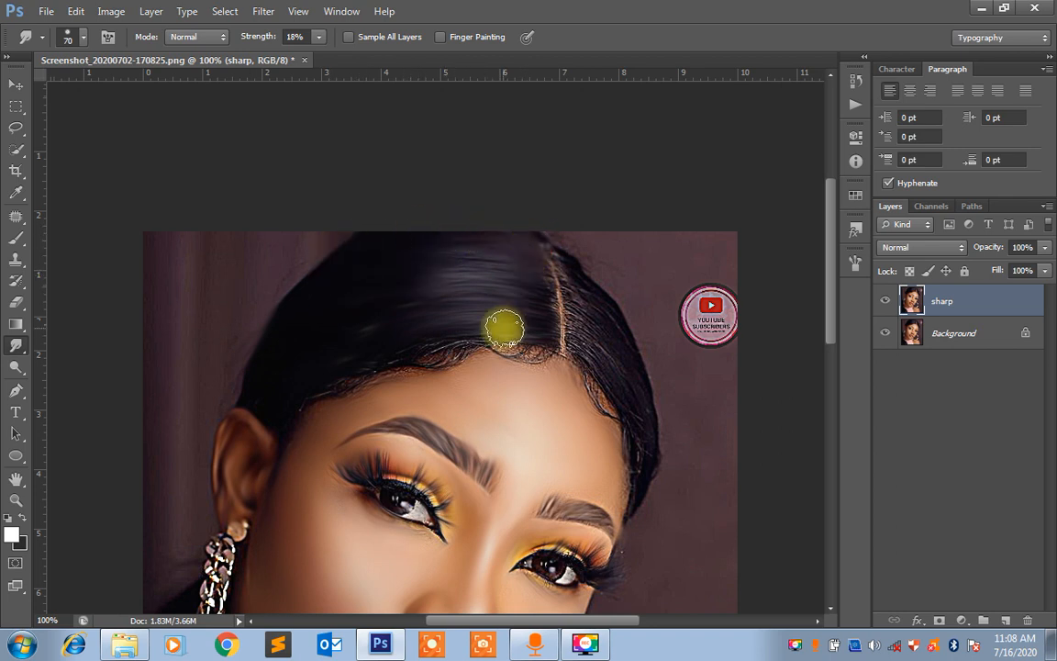
mouse_move(536, 353)
mouse_down()
mouse_move(469, 347)
mouse_move(338, 381)
mouse_move(285, 425)
mouse_up()
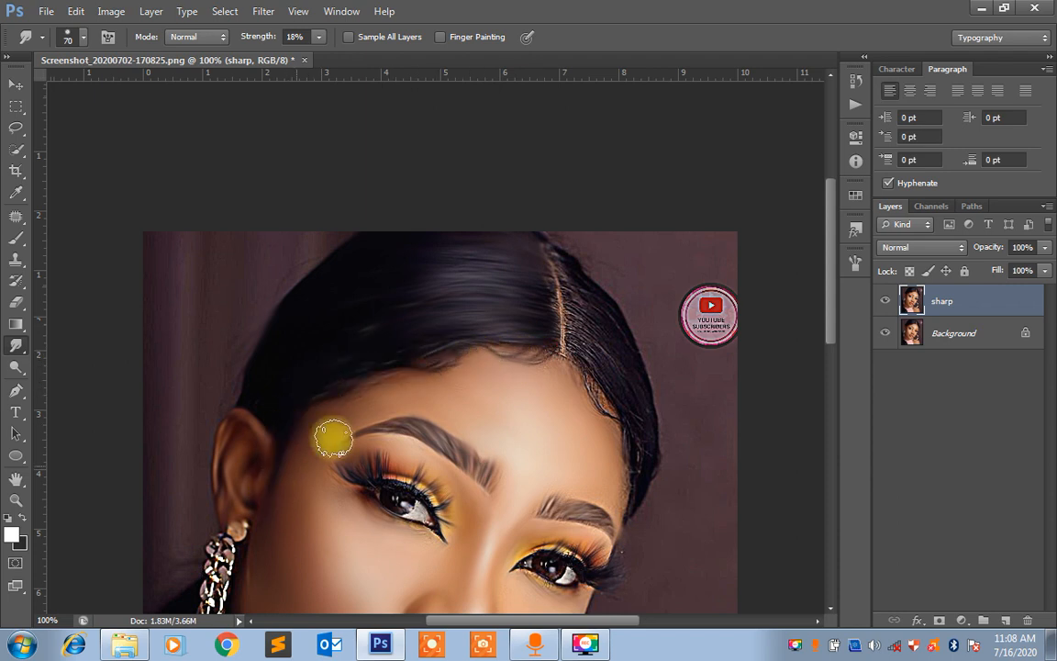
Smudge the narrower section of hair on the other side of the parting down to the temple, using brush sizes 70 and 45
mouse_move(581, 339)
mouse_down()
mouse_move(644, 413)
mouse_move(652, 463)
mouse_up()
mouse_move(592, 378)
mouse_down()
mouse_move(616, 426)
mouse_move(647, 438)
mouse_up()
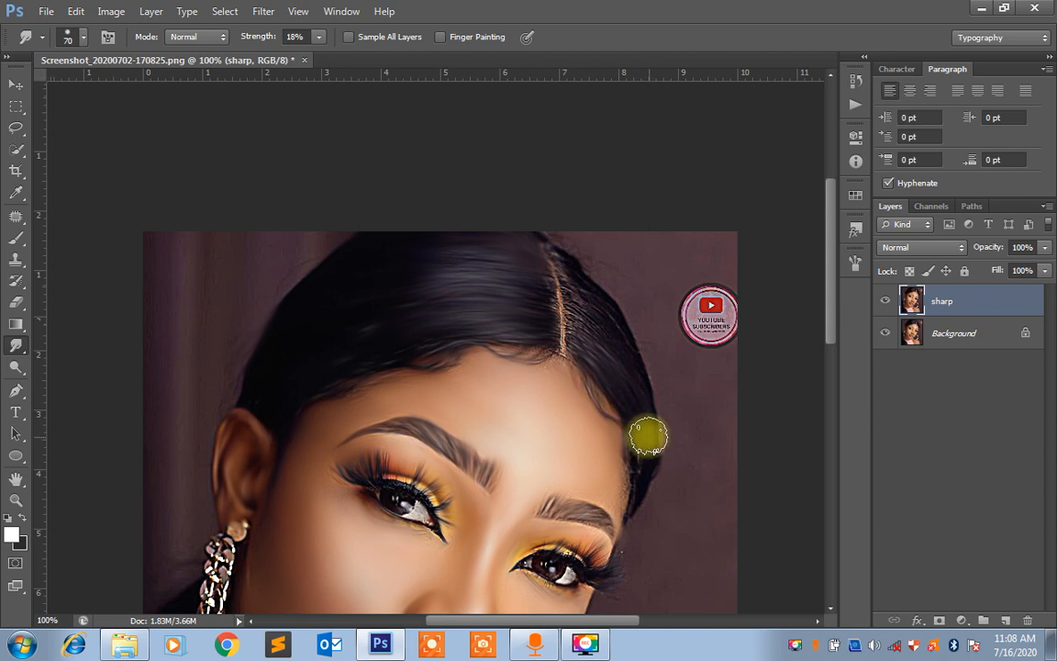
drag(577, 318, 613, 353)
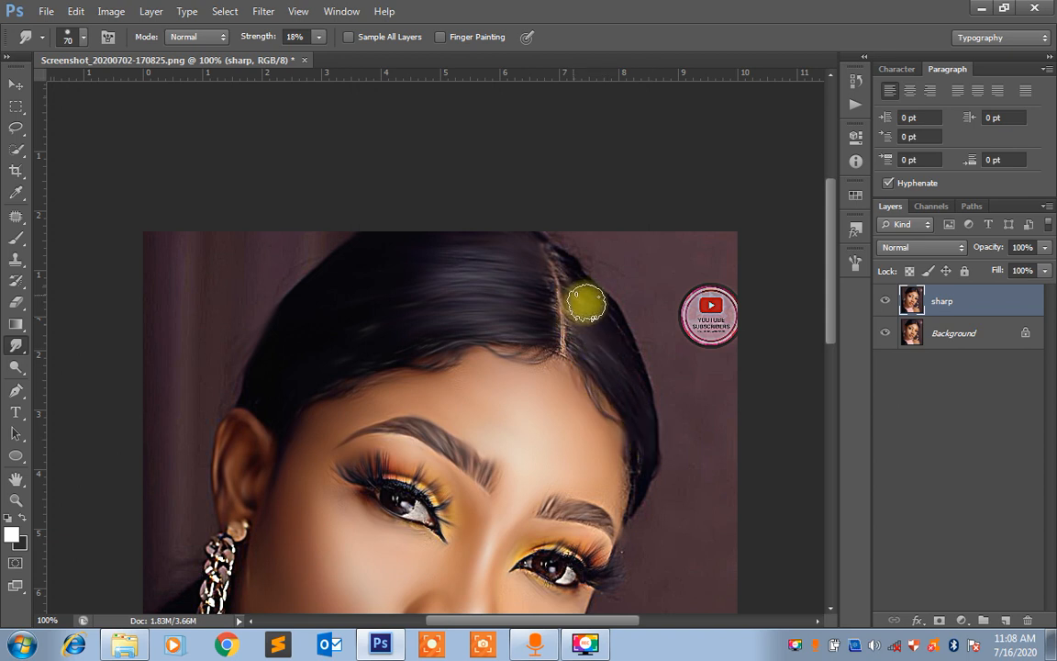
mouse_move(588, 302)
mouse_down()
mouse_move(614, 334)
mouse_move(651, 417)
mouse_up()
mouse_move(579, 269)
mouse_down()
mouse_move(604, 298)
mouse_move(570, 264)
mouse_move(595, 287)
mouse_move(578, 326)
mouse_up()
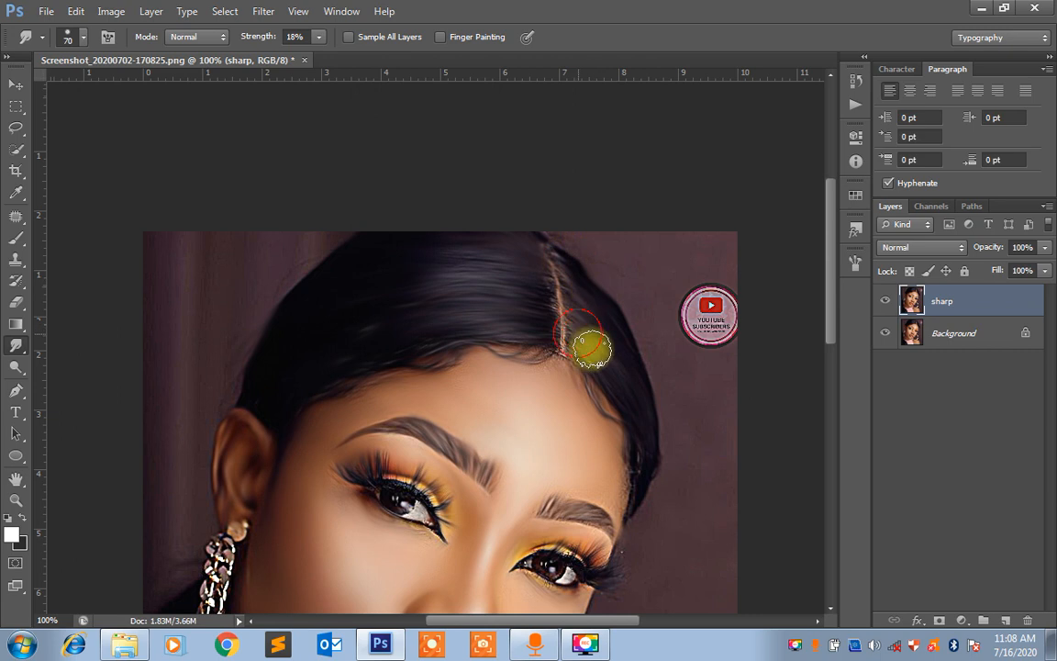
key(space)
drag(640, 427, 640, 371)
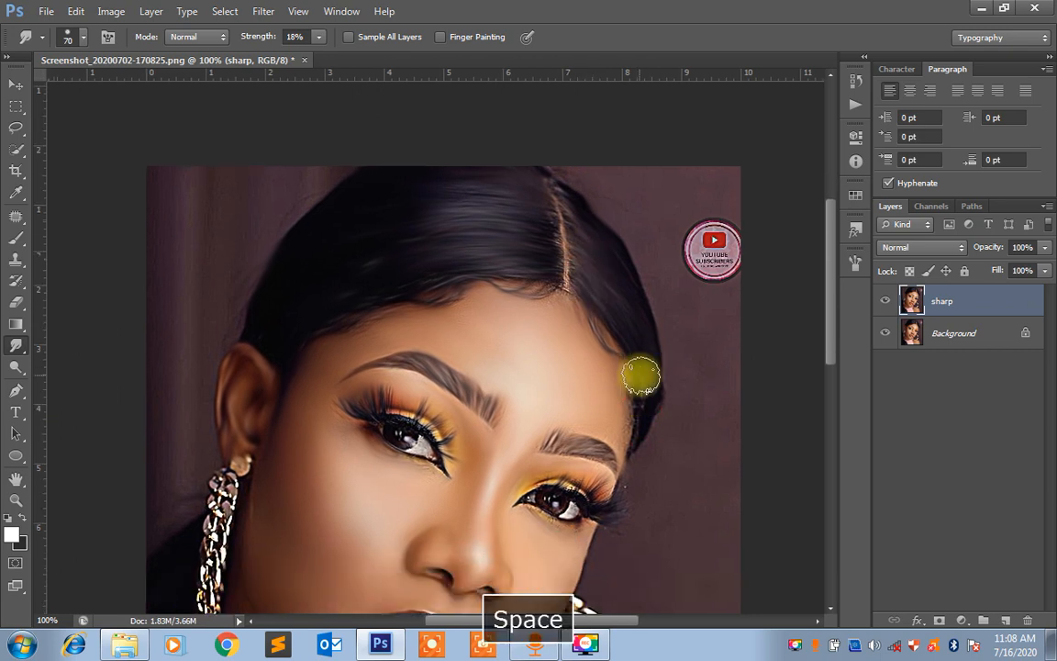
key(bracketleft)
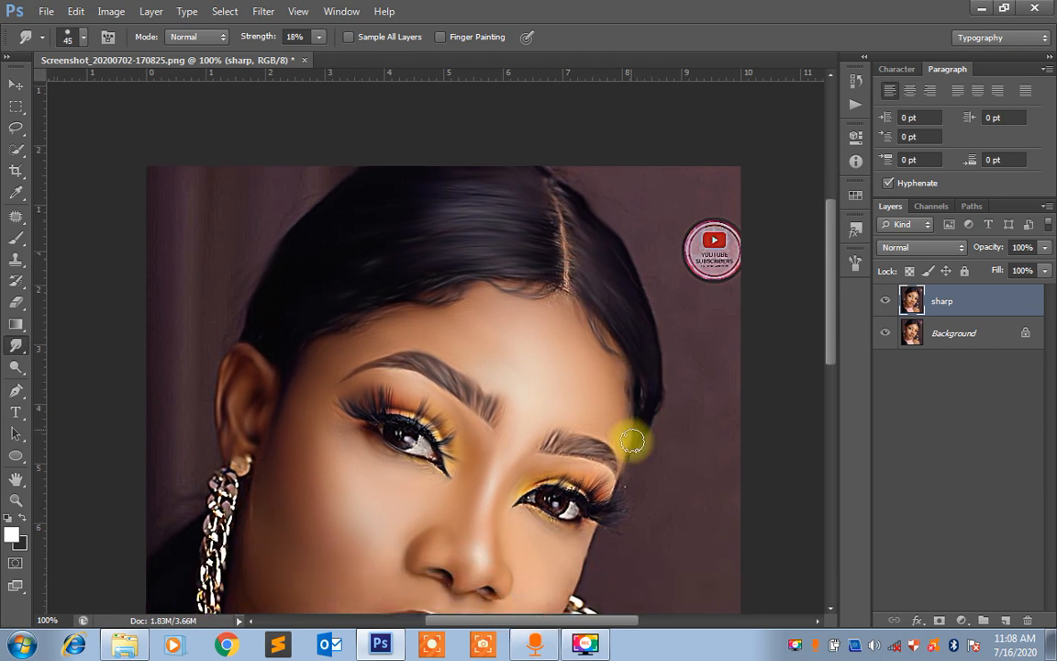
Smudge the upper eyelid of the eye farther from the ear with brush size 45
key(space)
drag(632, 396, 673, 255)
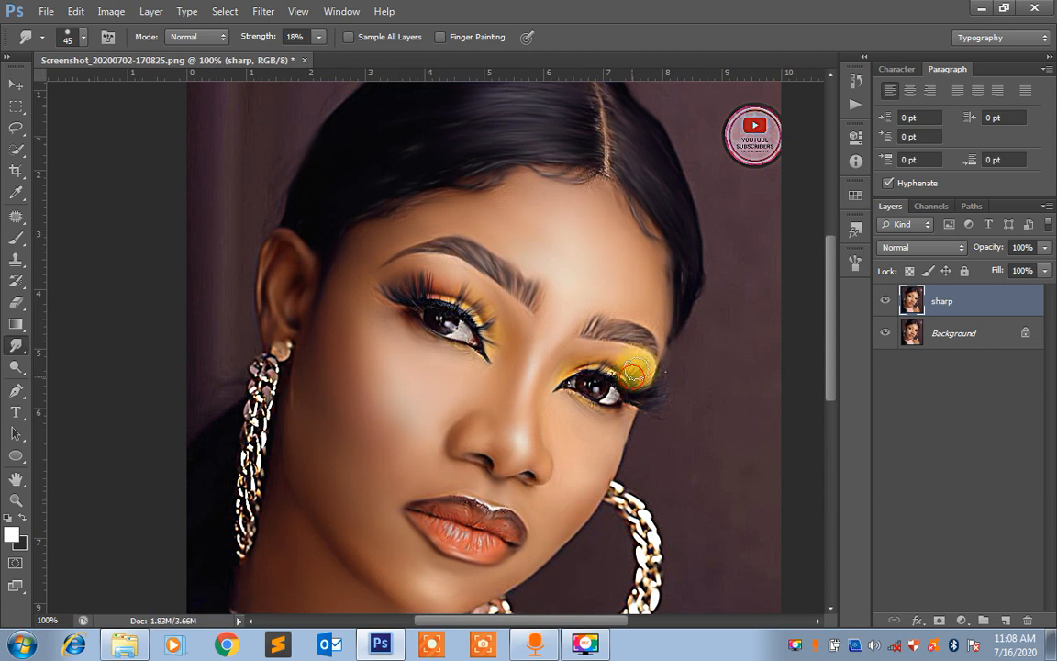
mouse_move(633, 372)
mouse_down()
mouse_move(660, 396)
mouse_move(643, 407)
mouse_move(663, 406)
mouse_move(602, 366)
mouse_up()
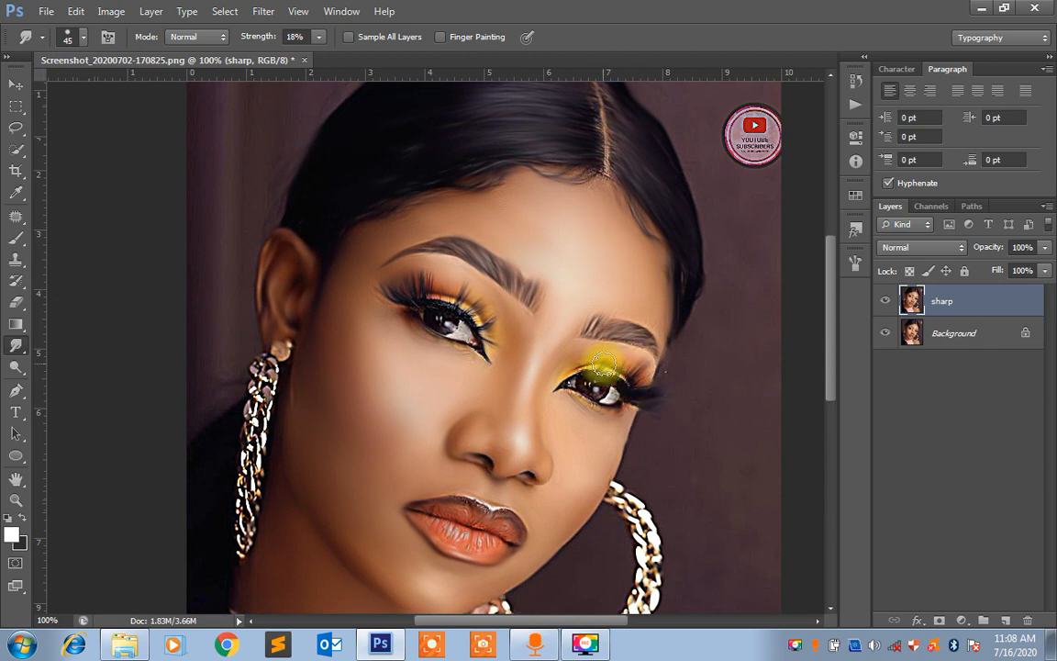
Compare the whole portrait before and after smudging by toggling the sharp layer's visibility
key(ctrl+minus)
key(ctrl+minus)
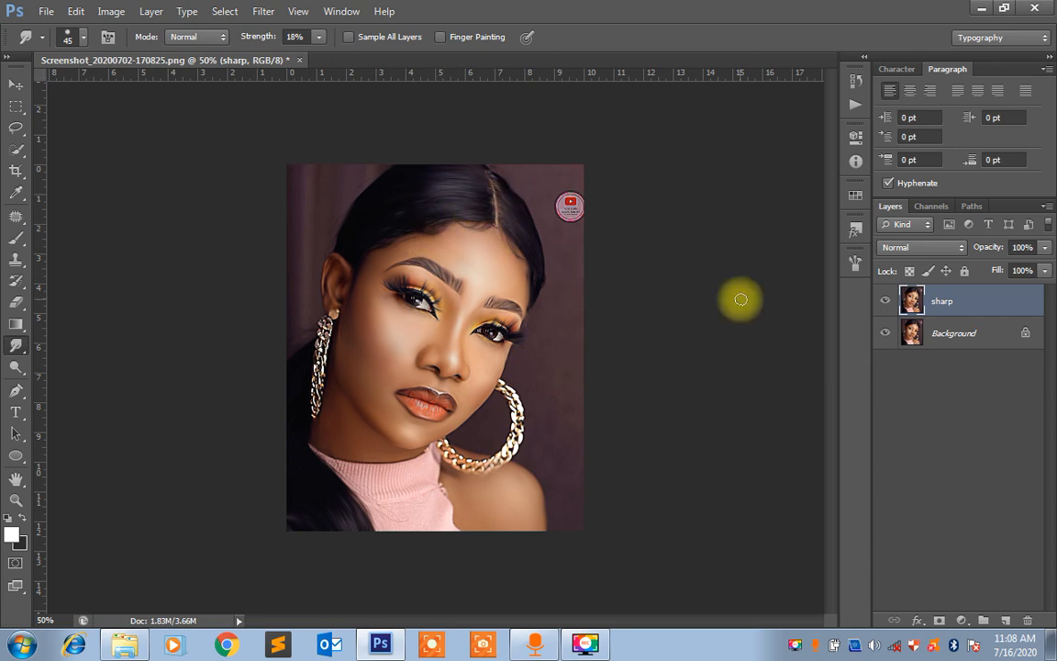
click(886, 303)
click(887, 303)
click(887, 303)
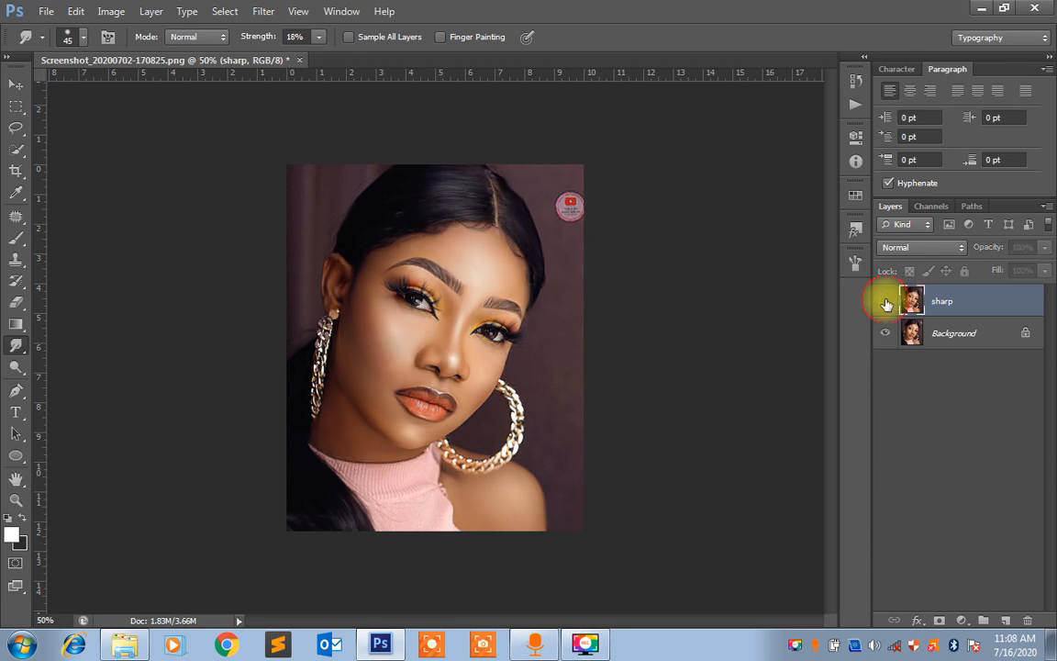
click(887, 303)
click(887, 303)
click(887, 303)
click(887, 303)
click(886, 303)
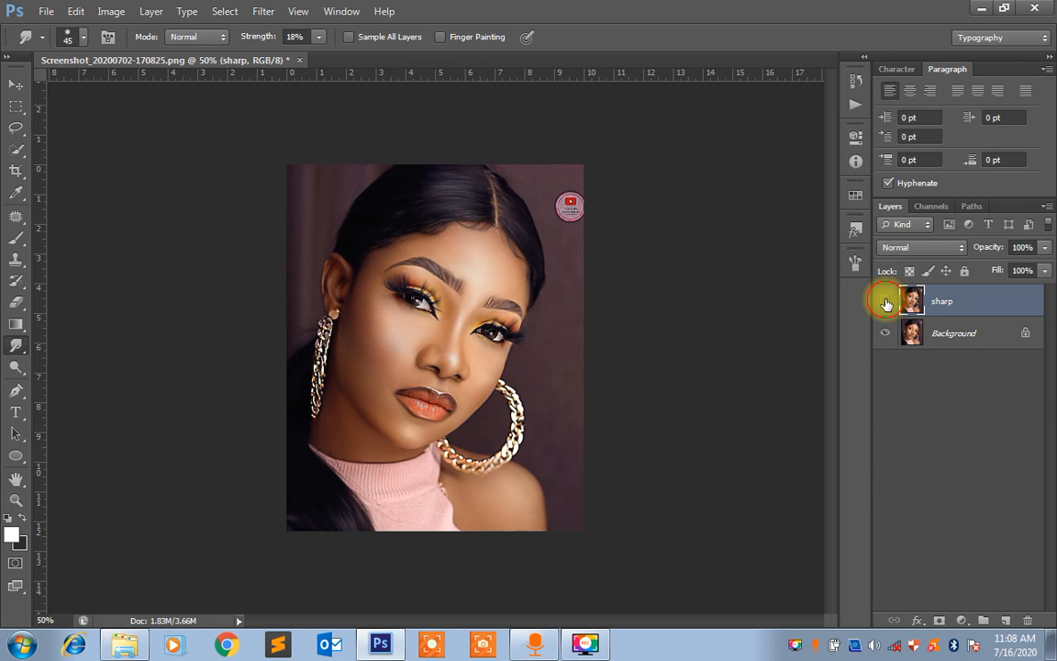
click(887, 302)
click(887, 303)
click(887, 303)
click(887, 303)
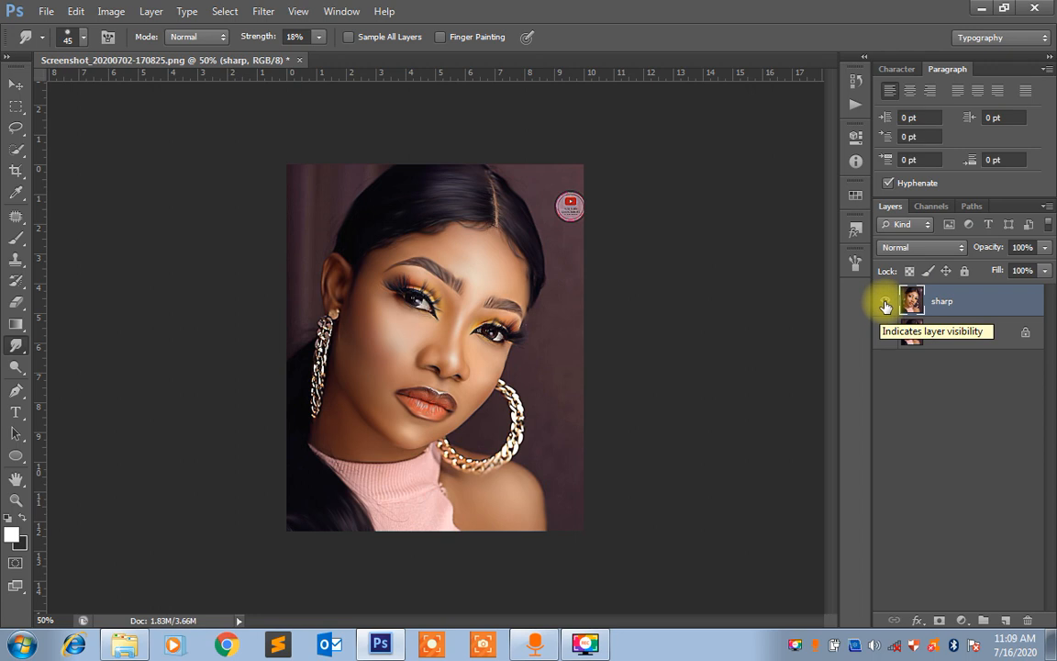
Hide the sharp layer and add a Black & White adjustment layer with the Default preset directly above the Background
click(887, 303)
click(946, 335)
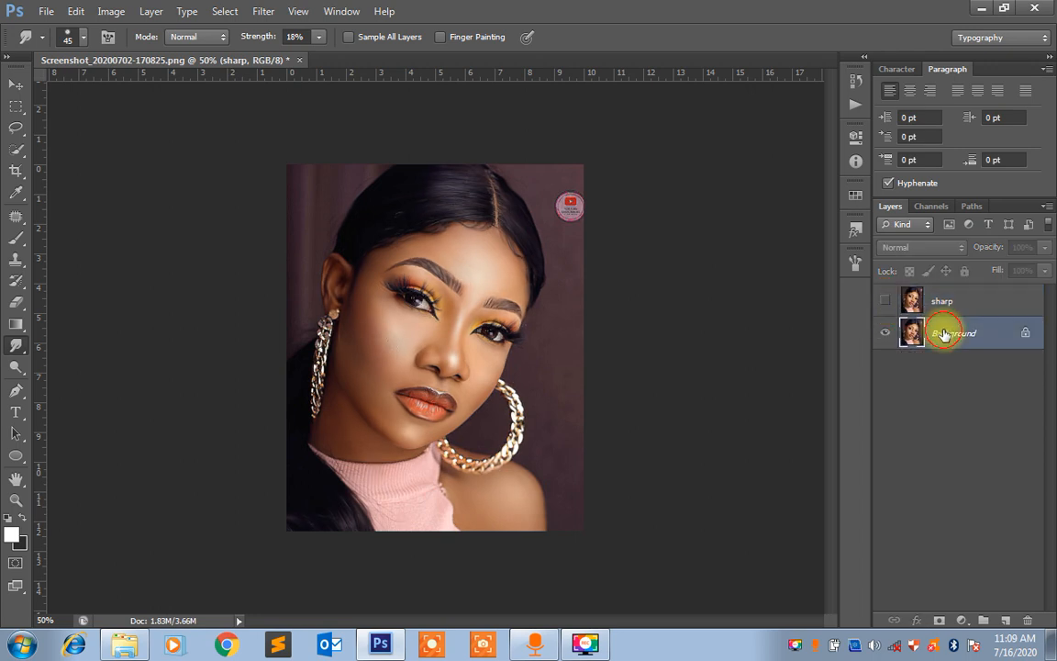
click(963, 619)
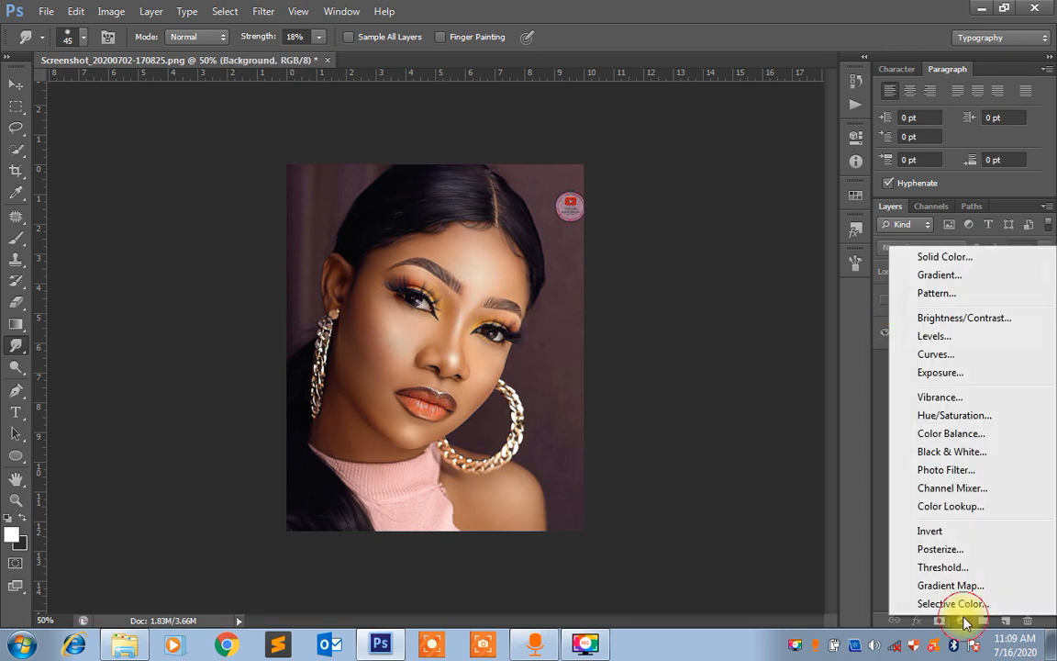
click(974, 451)
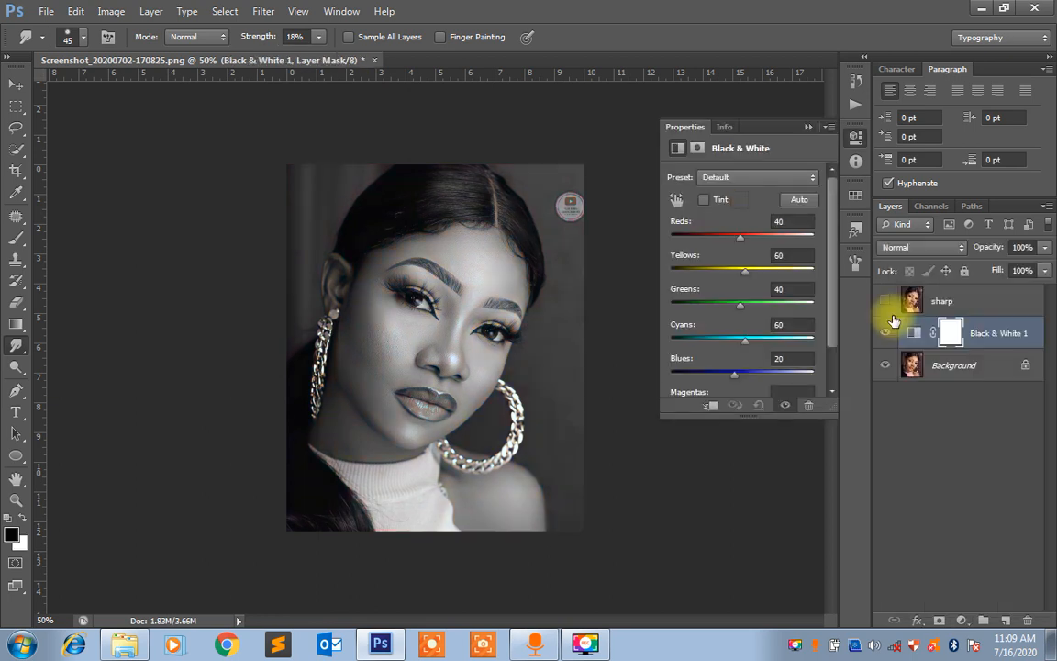
click(808, 127)
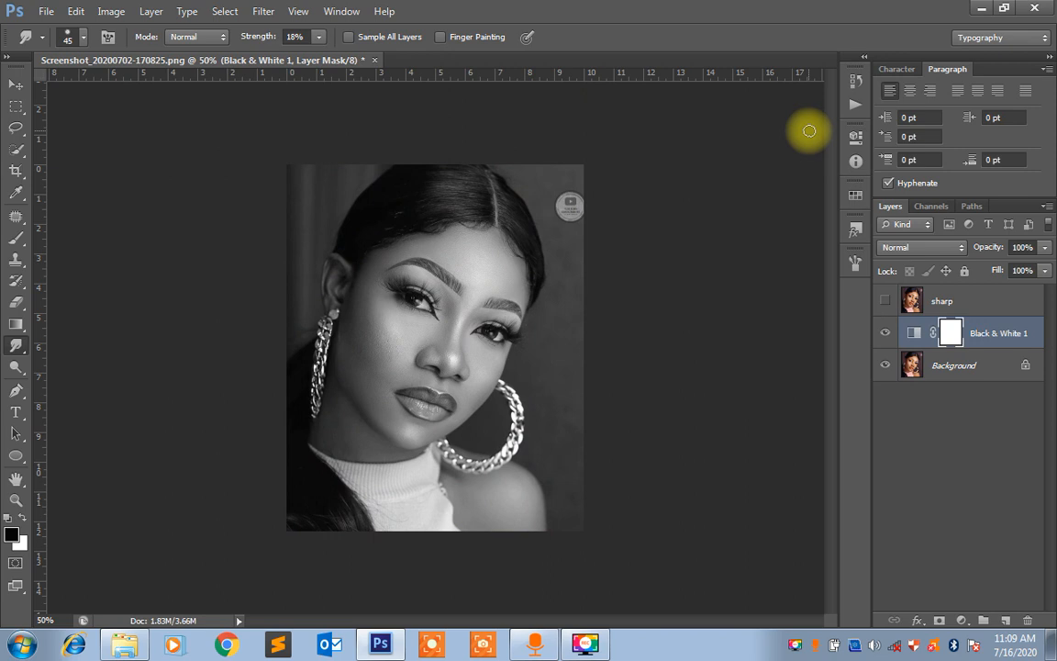
click(955, 371)
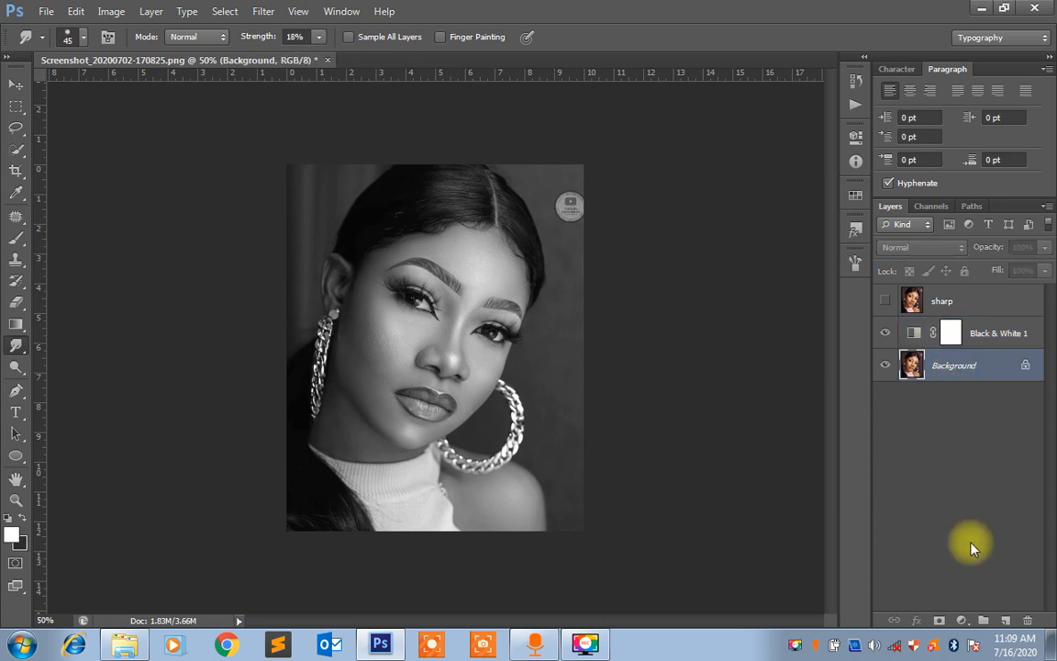
key(shift+F5)
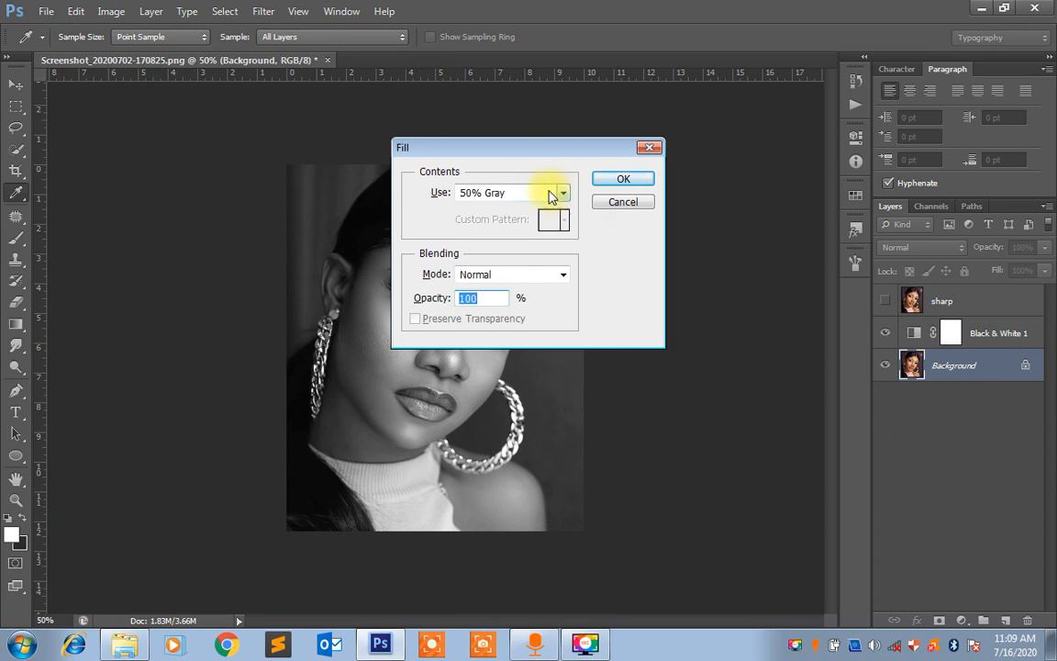
click(557, 195)
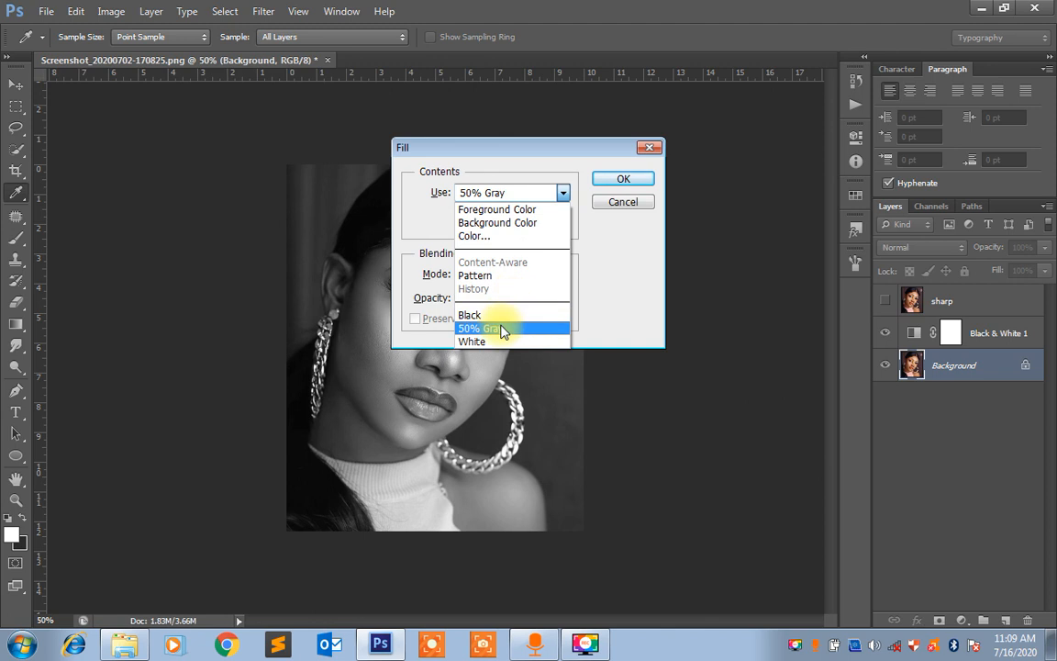
click(502, 329)
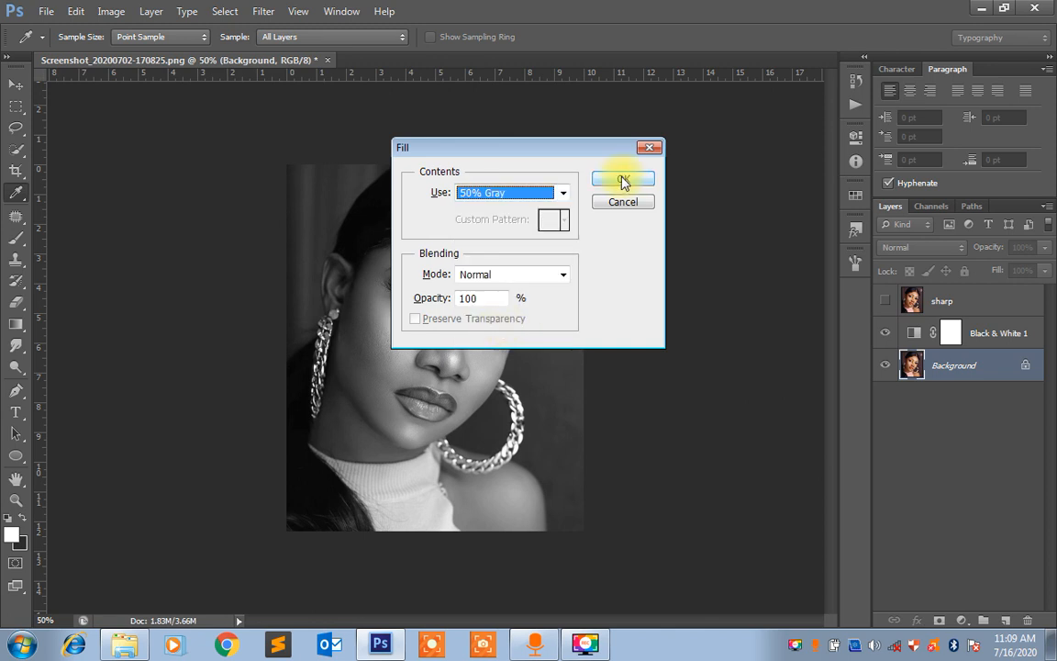
click(622, 180)
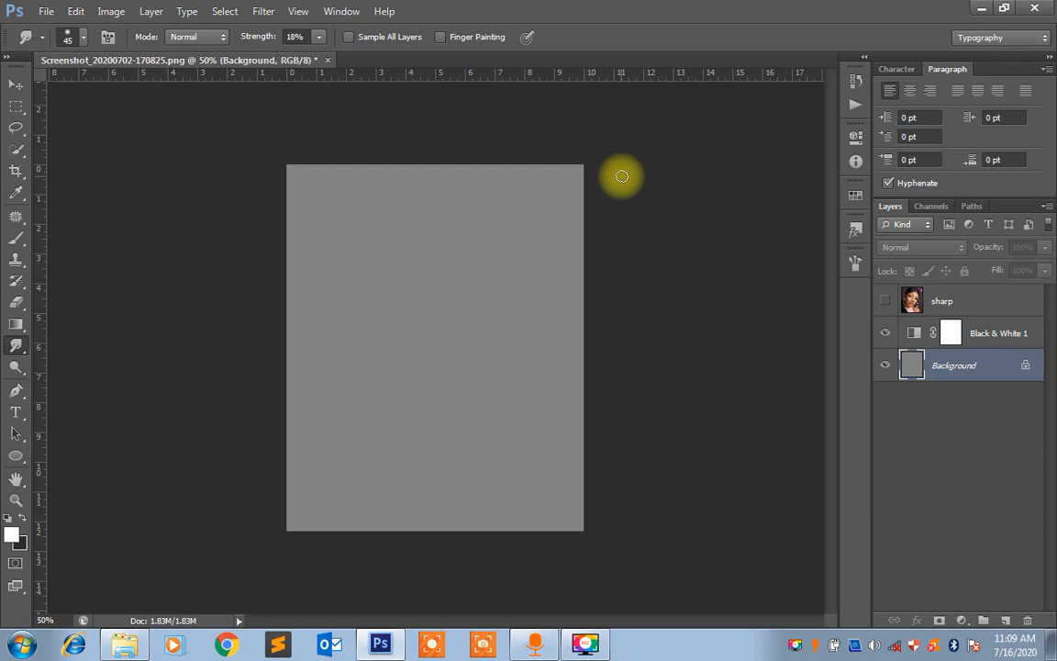
key(ctrl+alt+z)
key(ctrl+alt+z)
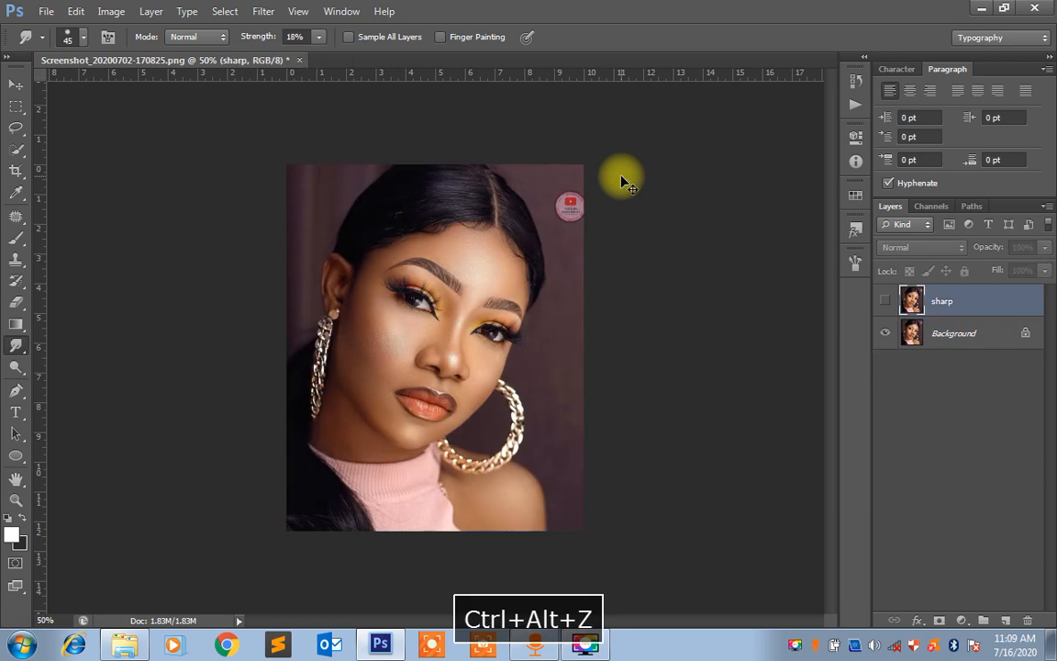
key(ctrl+shift+z)
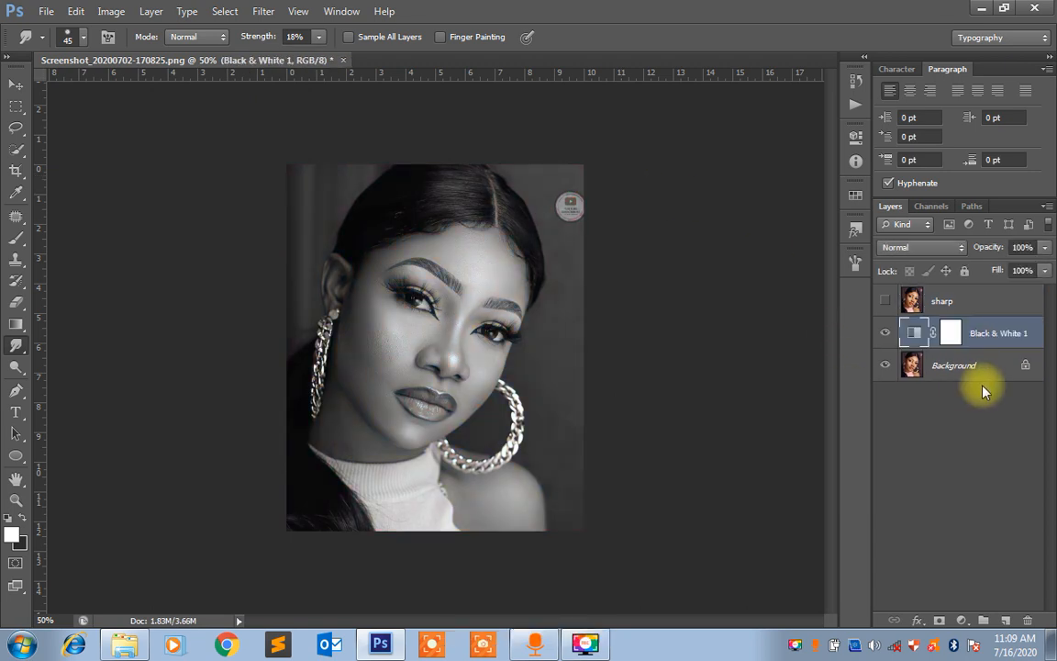
Create a new layer directly above the Background and fill it with 50% Gray at 100% opacity in Normal mode
click(961, 368)
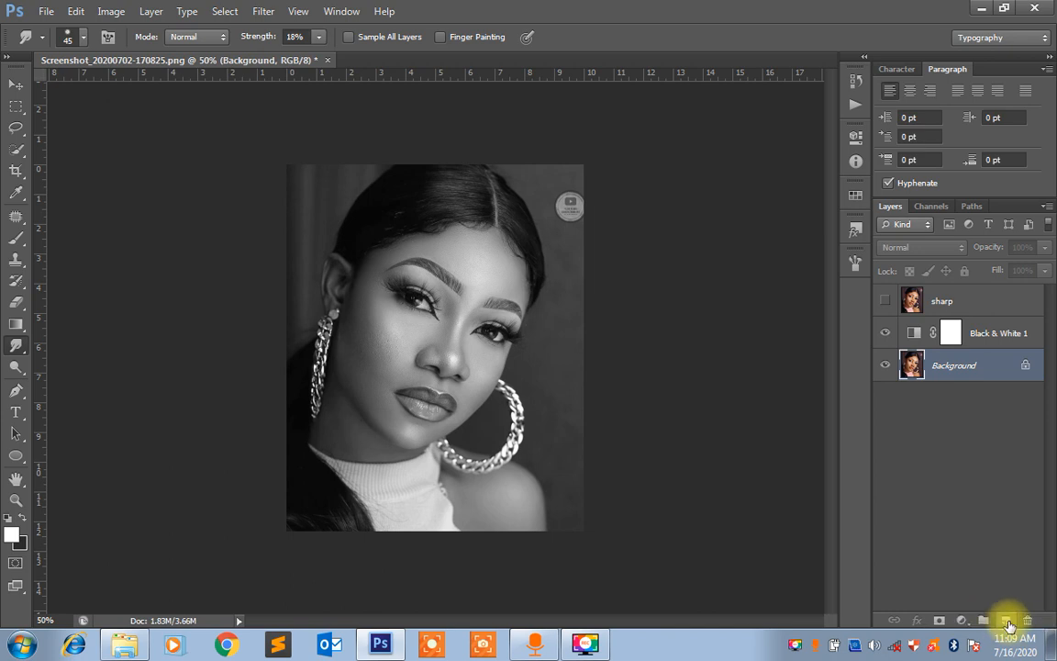
click(1007, 624)
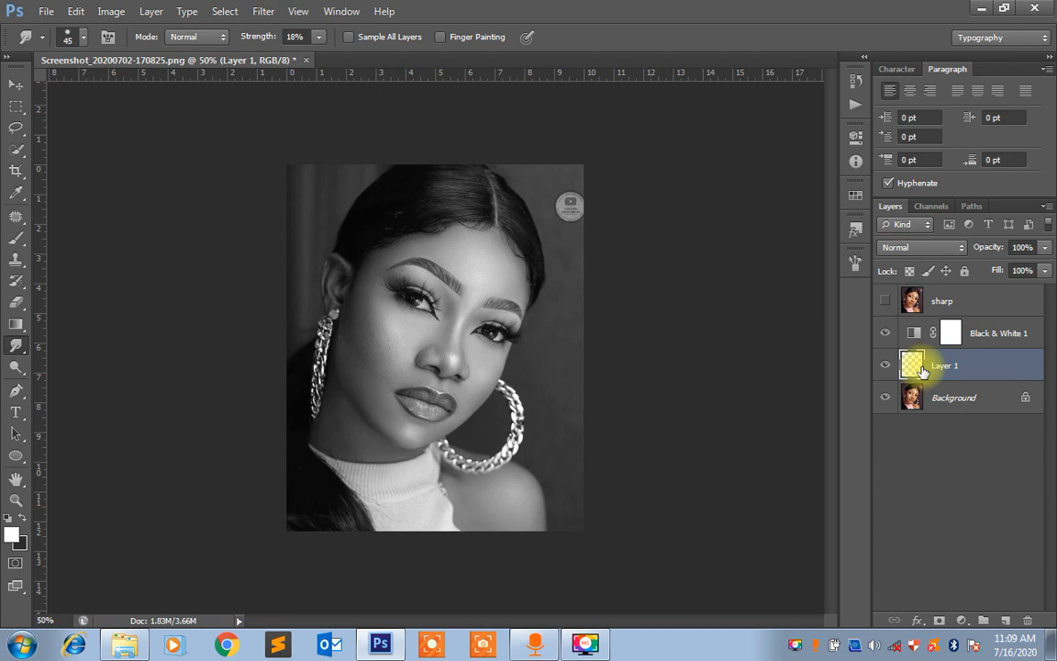
key(shift+F5)
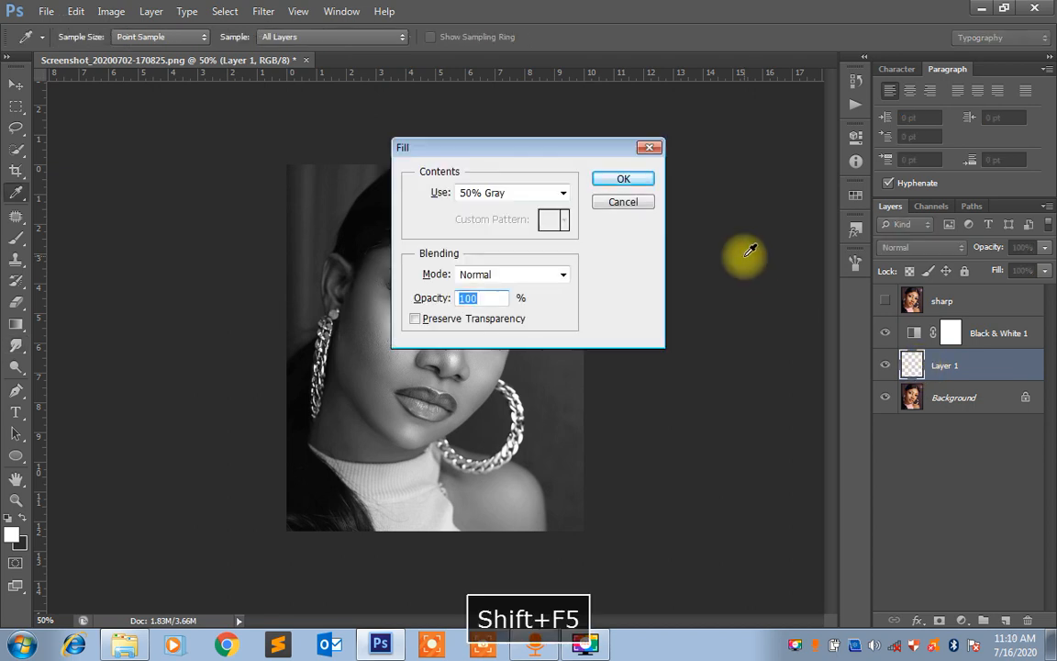
click(563, 196)
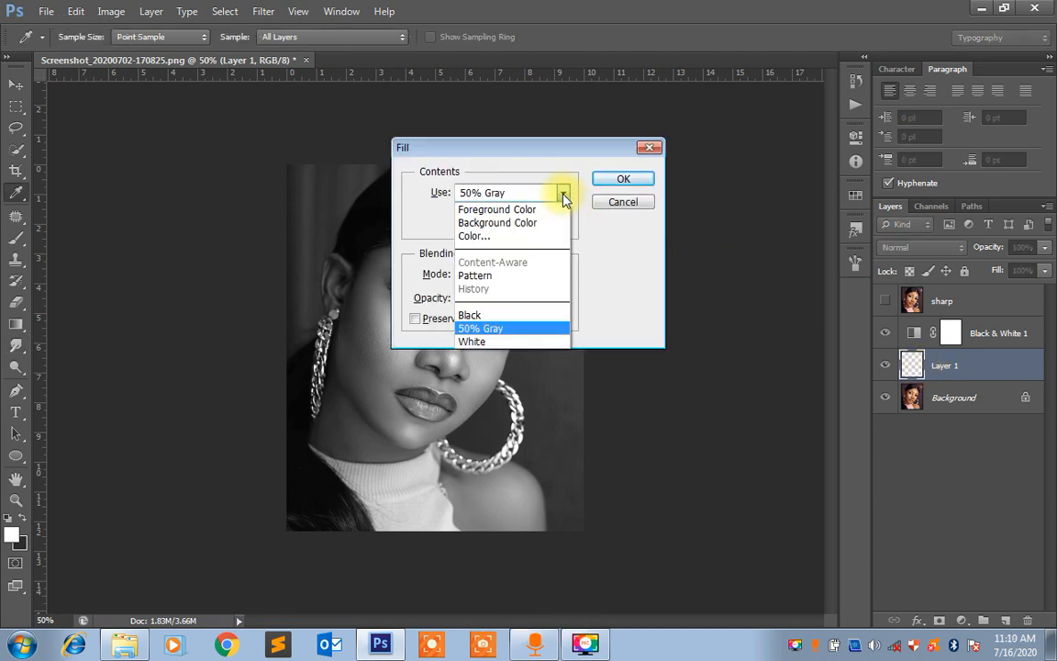
click(493, 331)
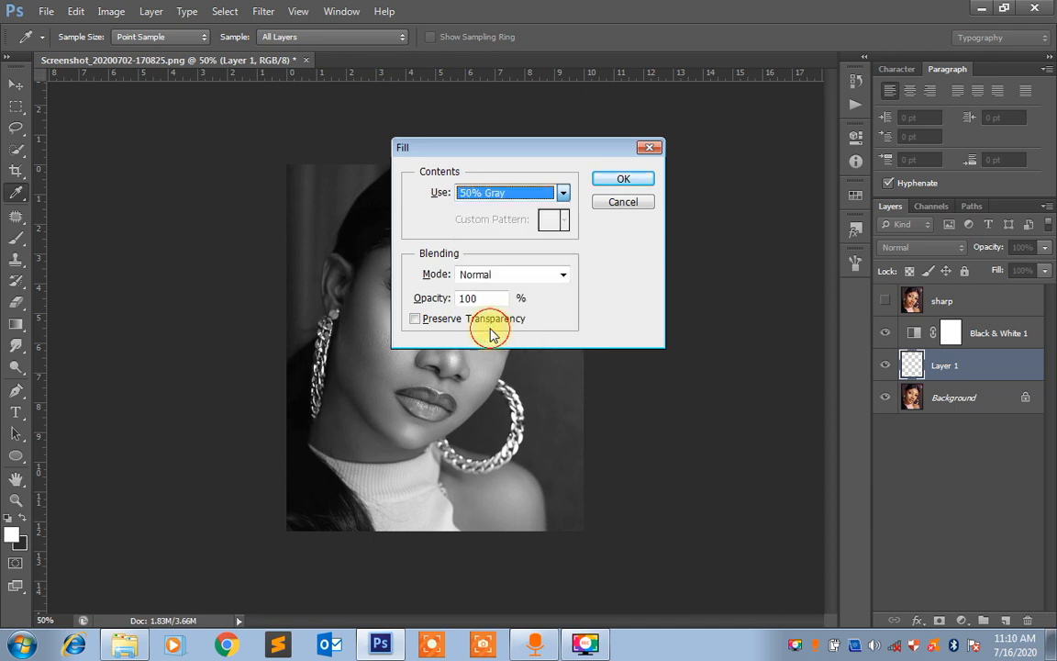
click(621, 179)
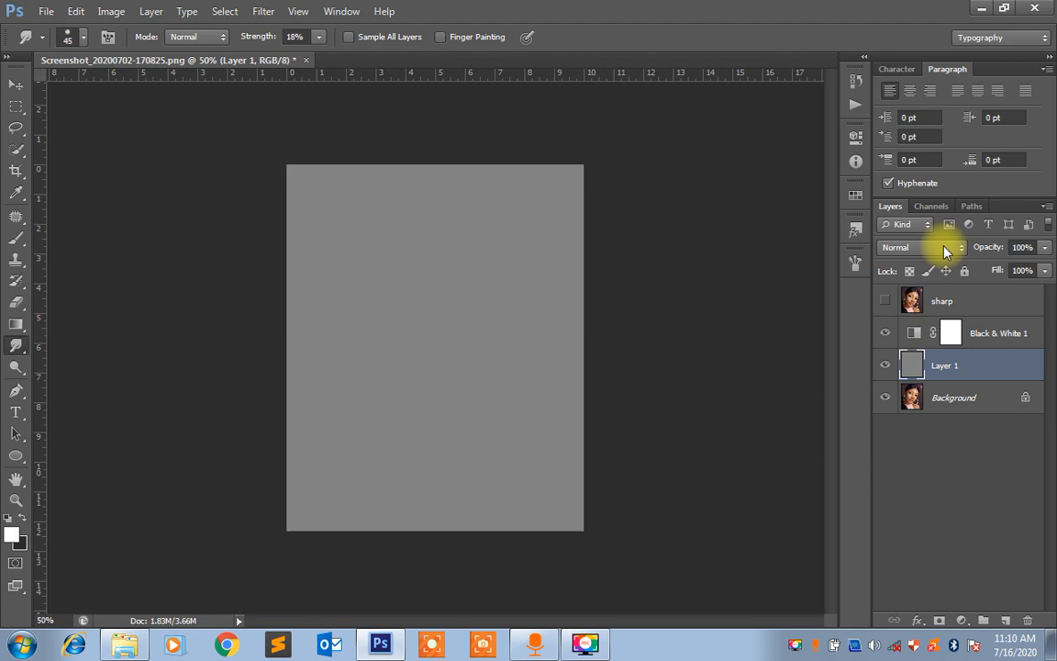
Set the gray layer's blend mode to Soft Light and duplicate the layer
click(940, 247)
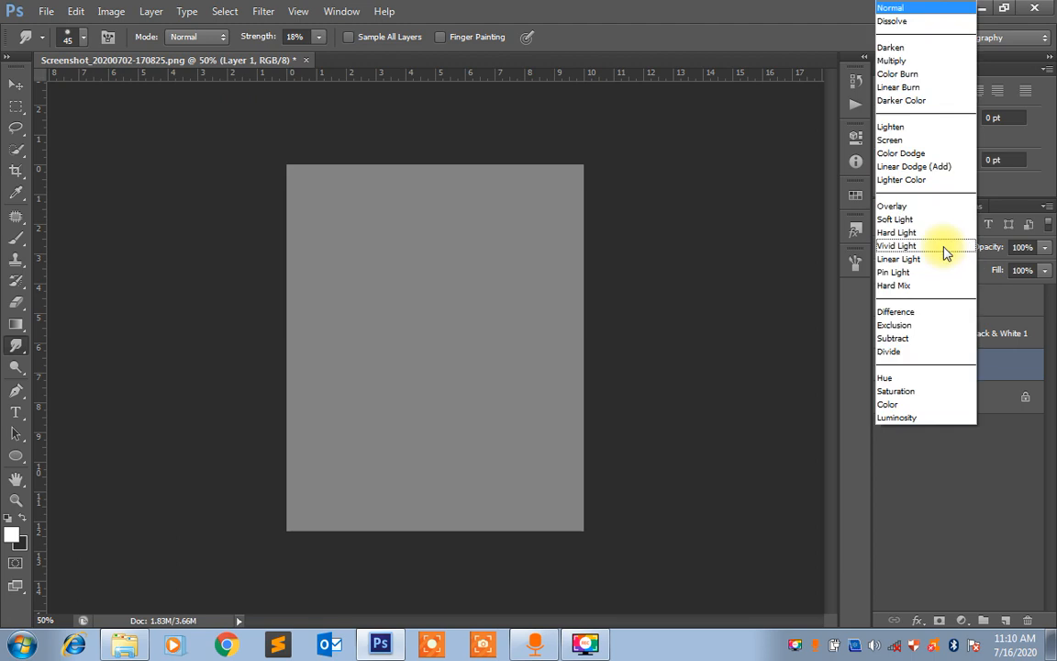
click(903, 221)
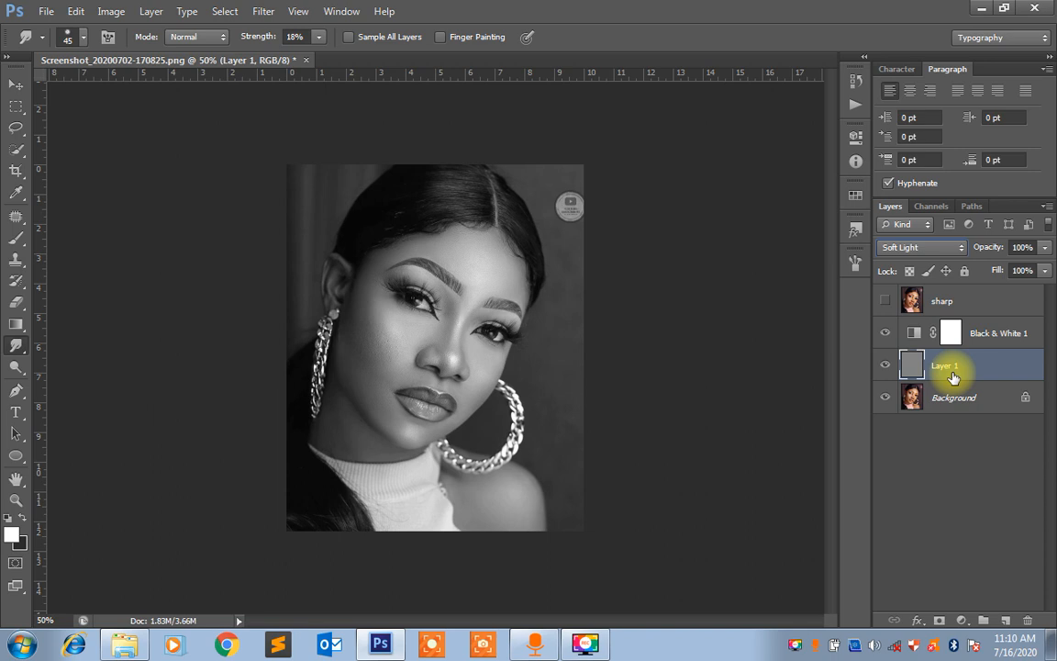
key(ctrl+j)
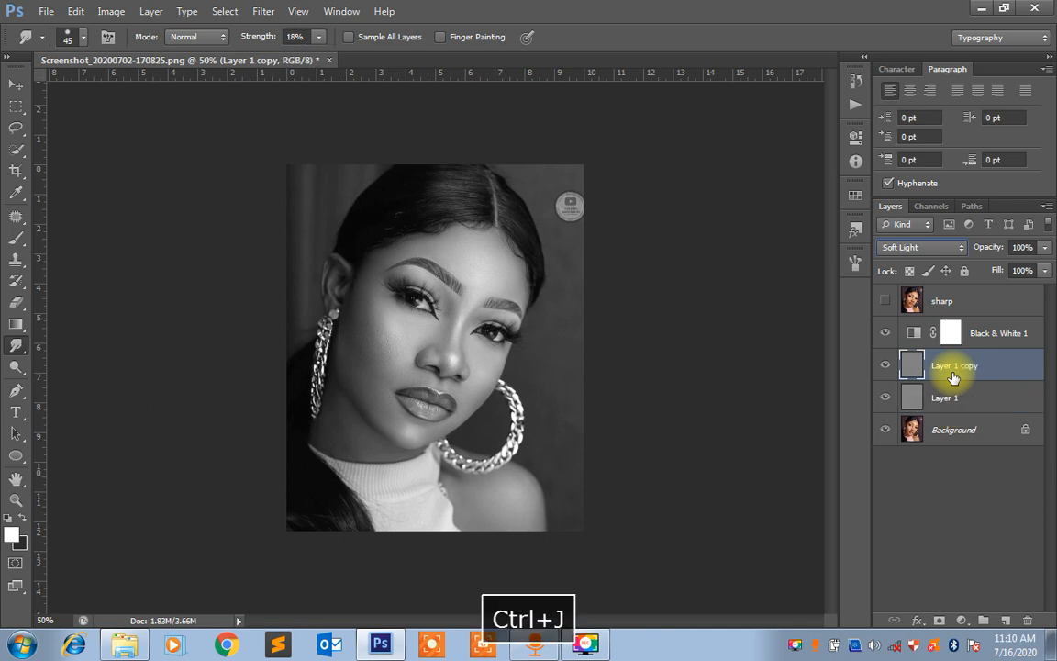
Switch to the Burn tool and reduce its brush size to 40
click(15, 369)
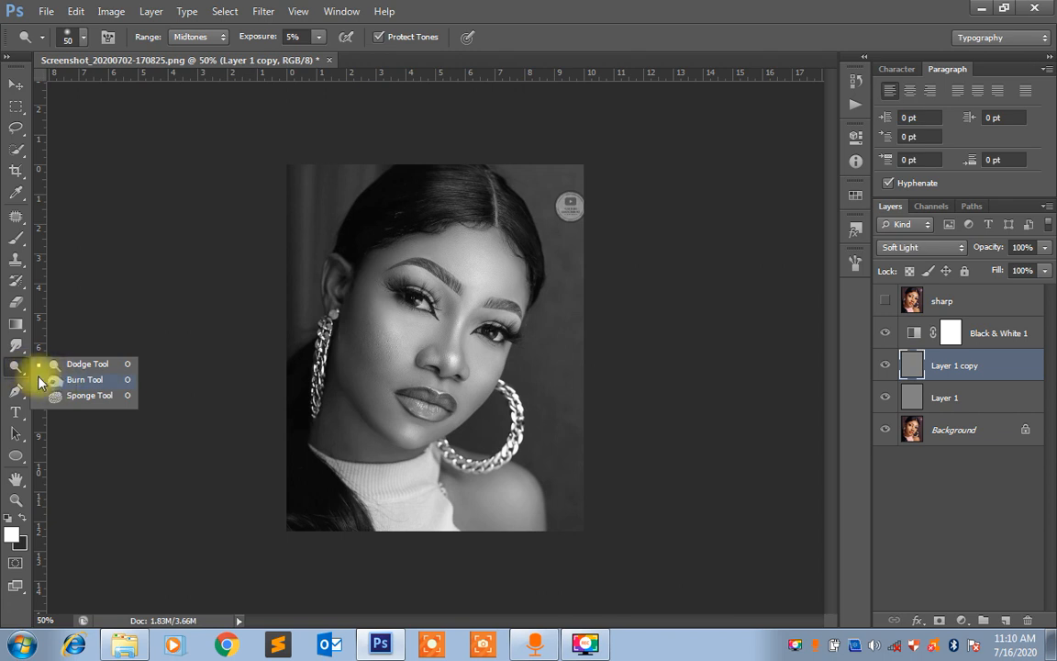
click(16, 369)
right_click(16, 369)
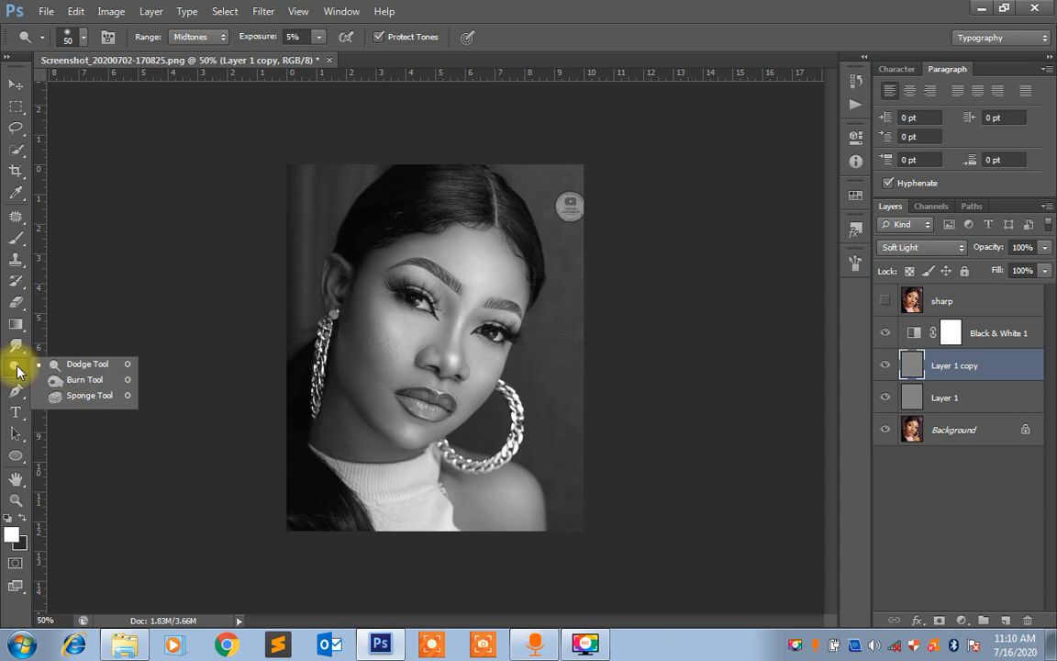
click(64, 377)
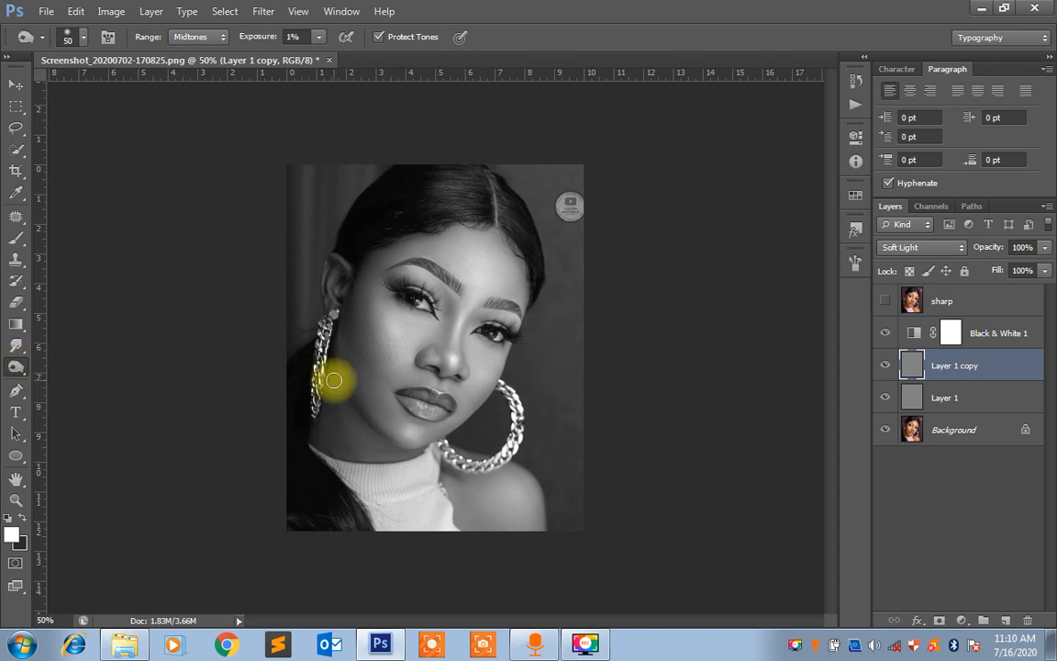
key(ctrl+equal)
key(ctrl+equal)
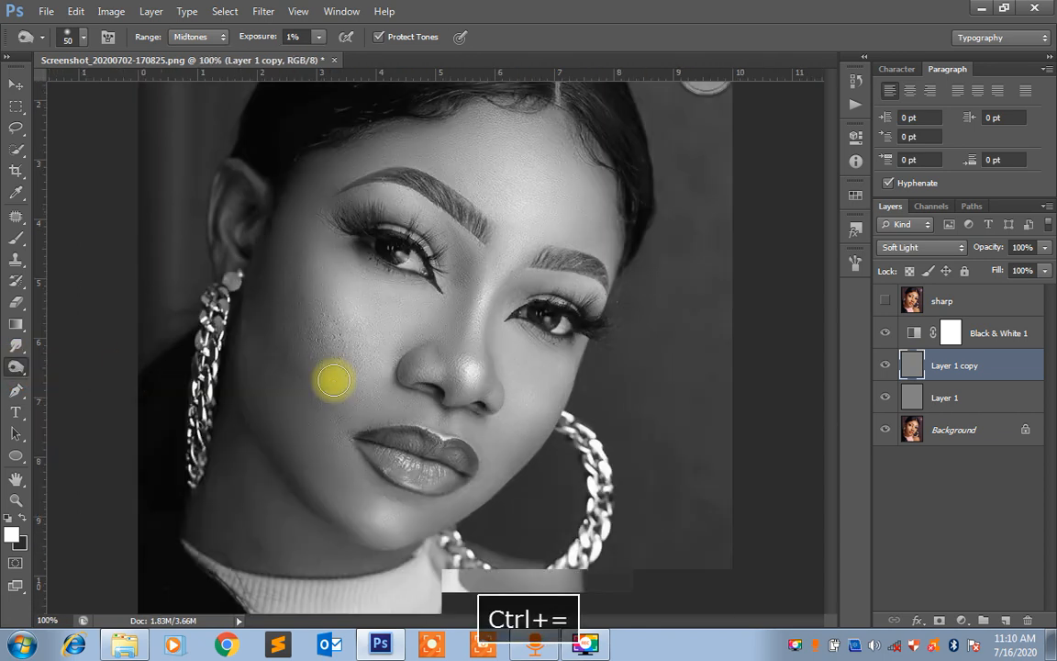
key(space)
mouse_move(333, 379)
mouse_down()
mouse_move(347, 405)
mouse_move(335, 397)
mouse_up()
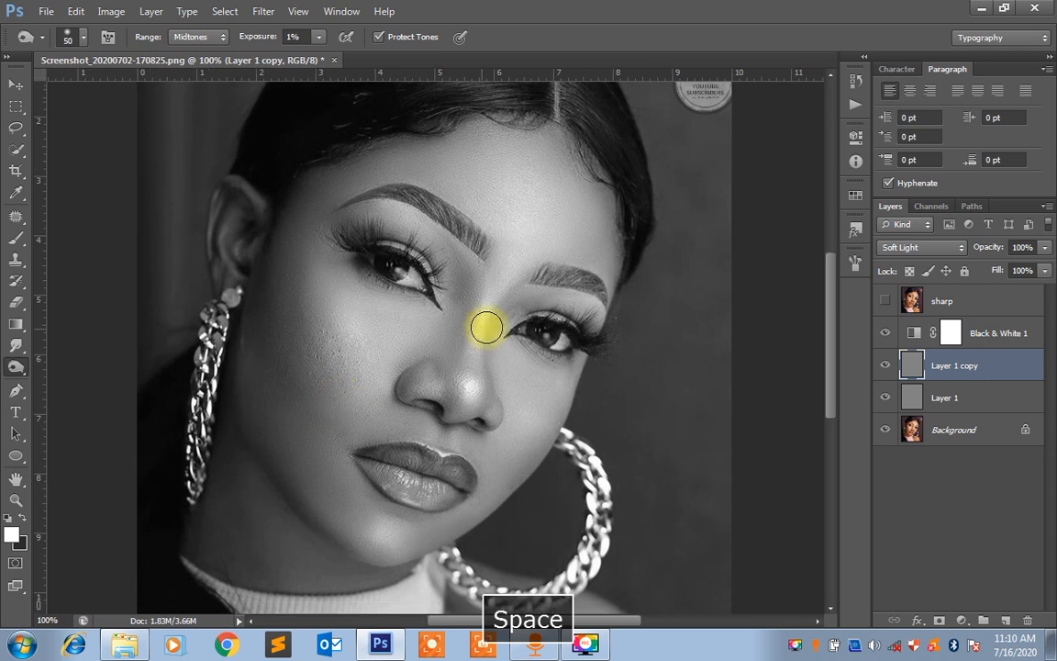
key(bracketleft)
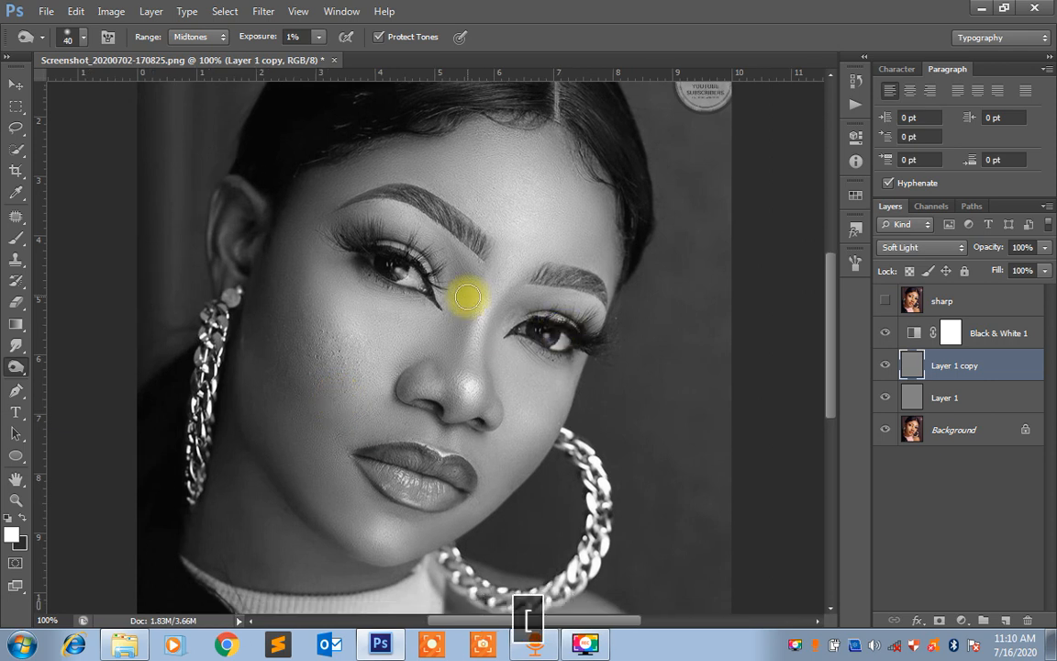
key(ctrl+minus)
key(ctrl+equal)
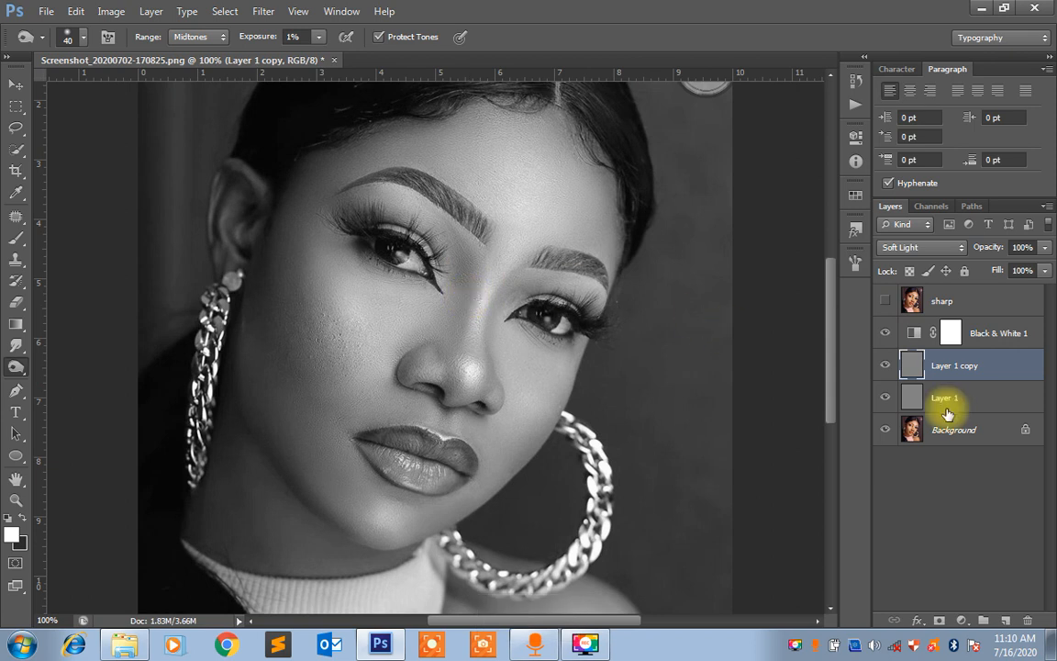
Rename the upper gray layer as burn
click(955, 367)
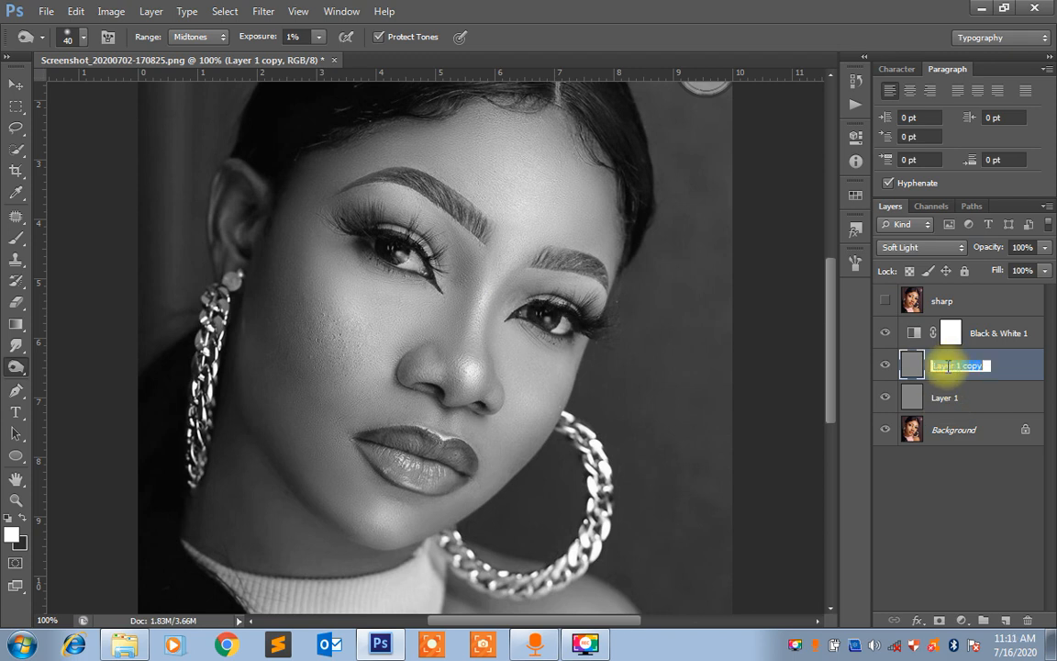
text(burn)
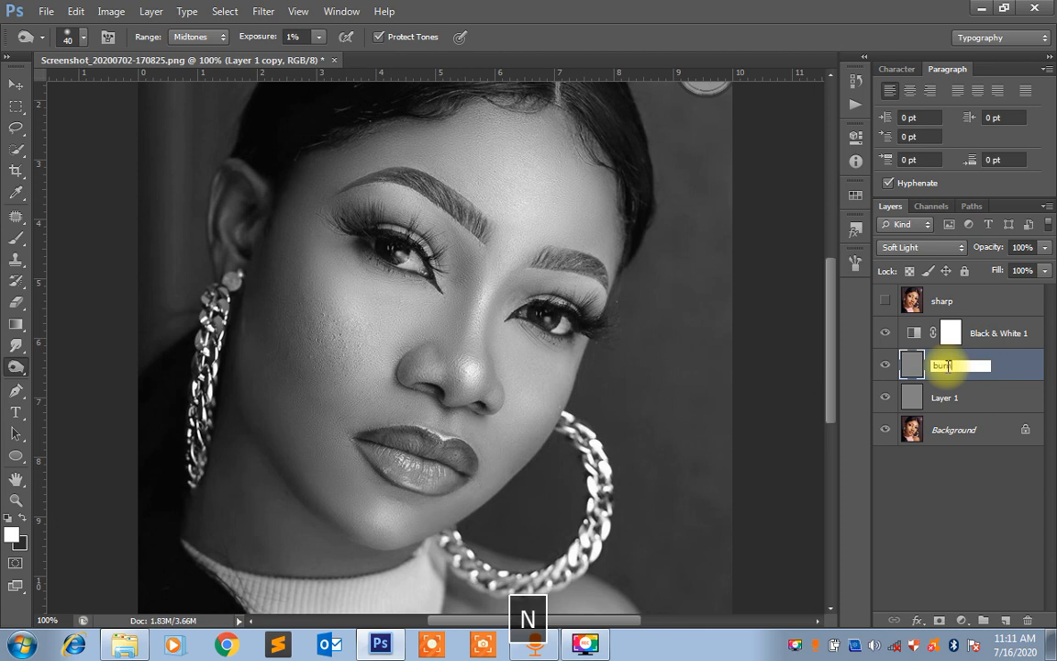
key(Return)
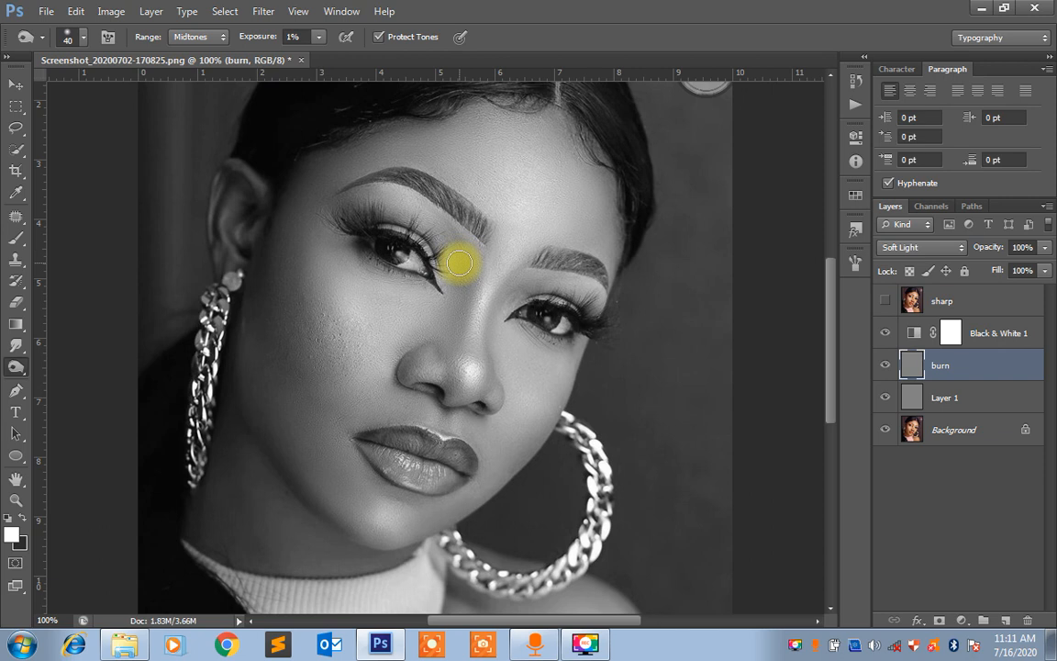
Burn the shadow between the inner eye corner and the nose bridge, raising the Burn tool's exposure to 5%
mouse_move(460, 266)
mouse_down()
mouse_move(453, 240)
mouse_move(462, 283)
mouse_up()
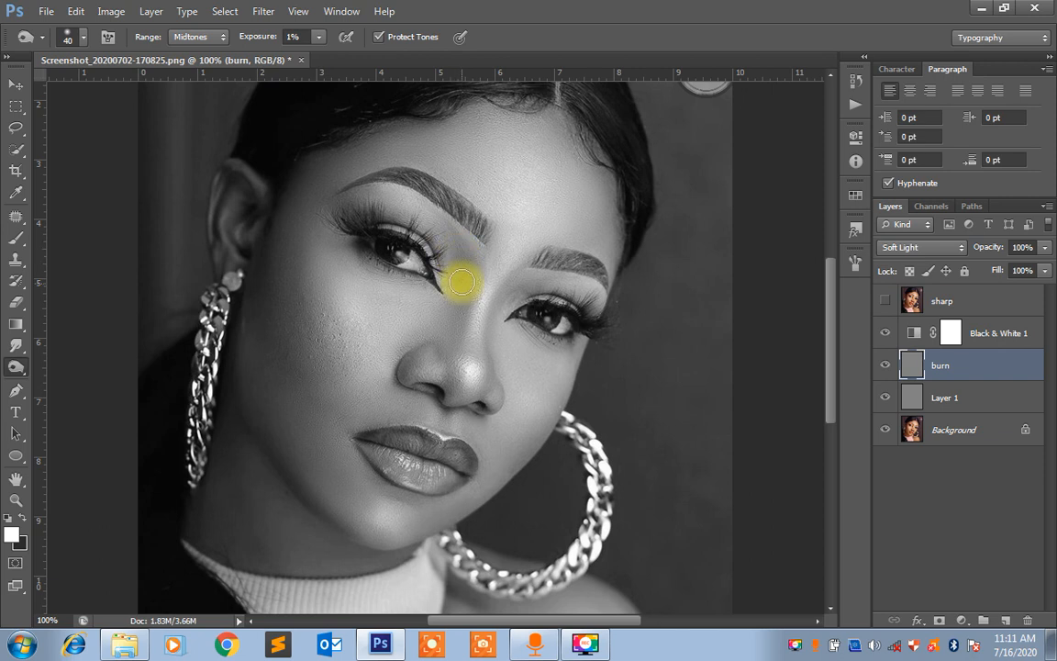
click(318, 37)
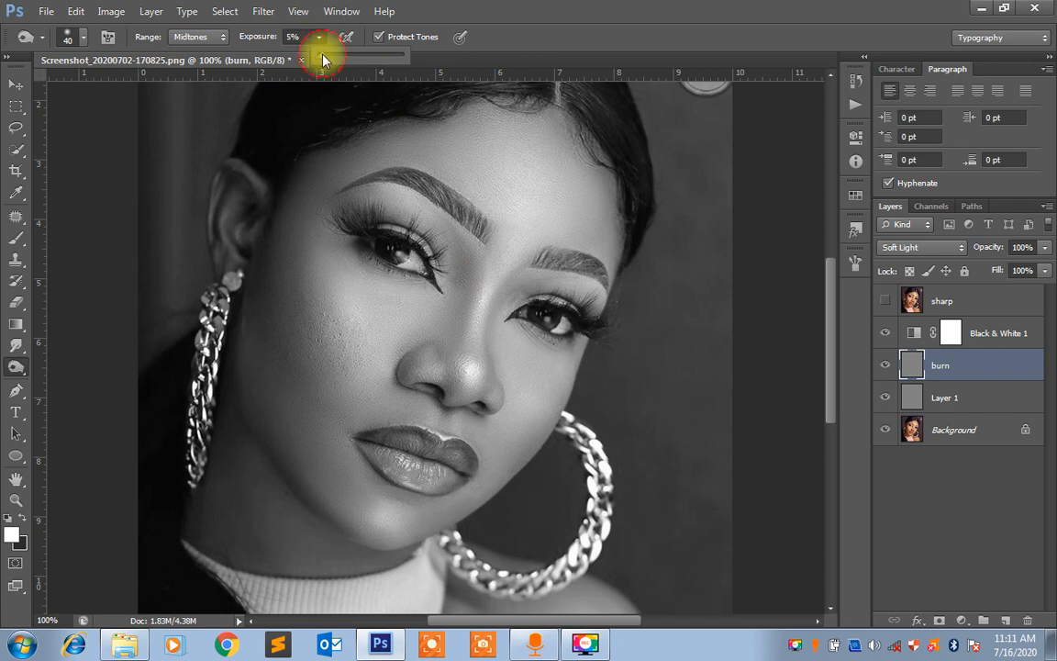
click(546, 7)
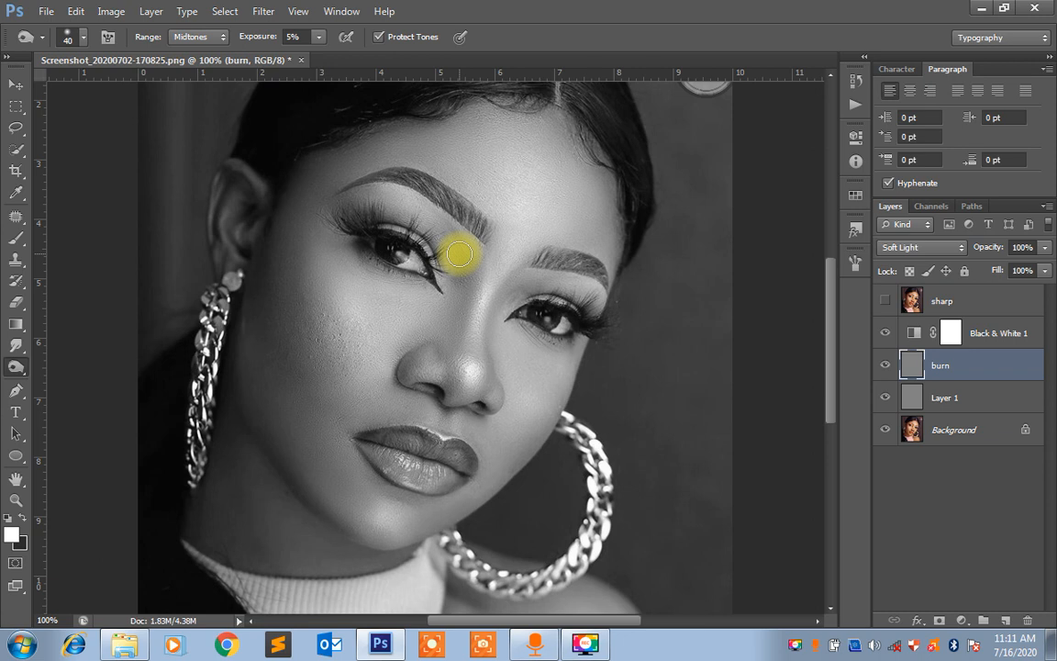
mouse_move(457, 258)
mouse_down()
mouse_move(438, 248)
mouse_move(459, 277)
mouse_up()
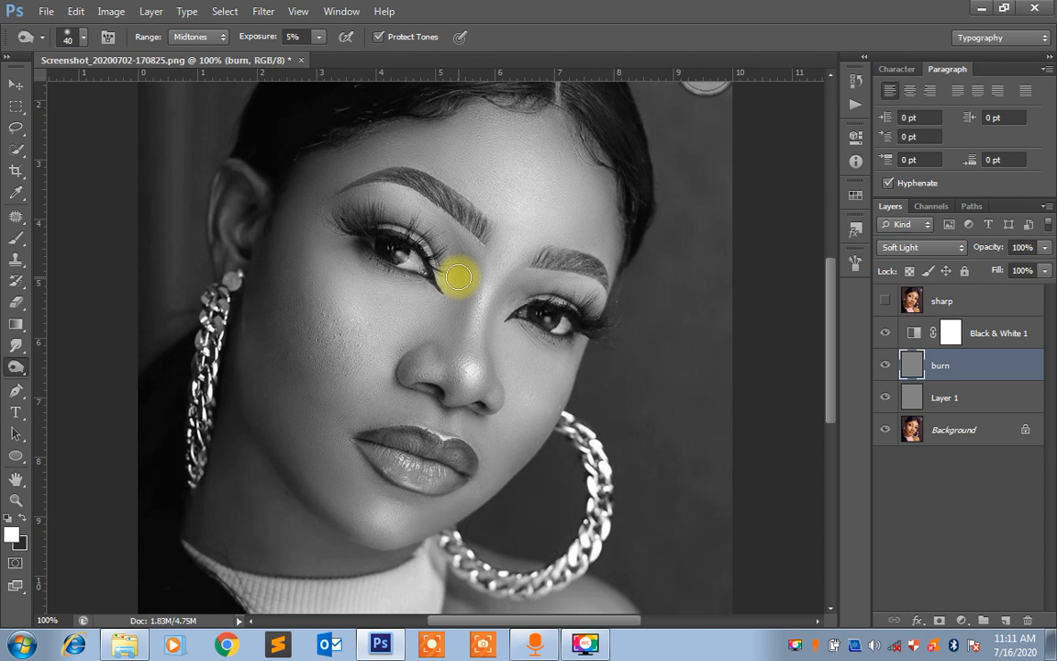
drag(459, 277, 462, 259)
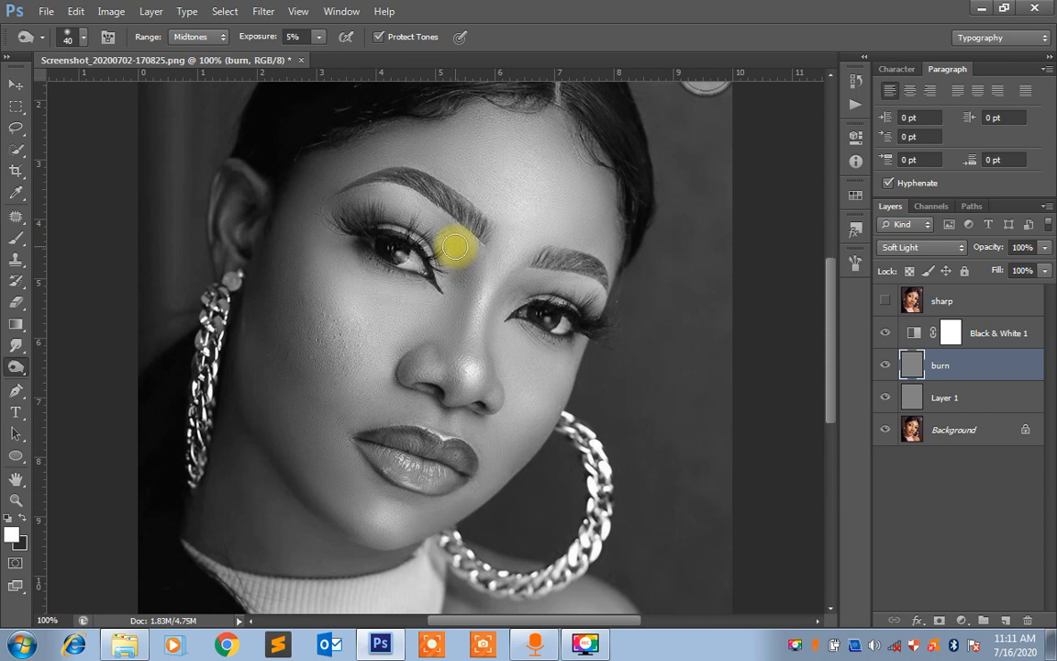
mouse_move(455, 246)
mouse_down()
mouse_move(459, 331)
mouse_move(463, 249)
mouse_move(463, 319)
mouse_move(457, 248)
mouse_move(449, 336)
mouse_move(455, 290)
mouse_move(461, 342)
mouse_move(458, 259)
mouse_move(462, 301)
mouse_move(447, 337)
mouse_move(464, 302)
mouse_move(451, 321)
mouse_move(462, 294)
mouse_move(457, 228)
mouse_move(463, 271)
mouse_move(446, 230)
mouse_move(452, 339)
mouse_move(458, 302)
mouse_up()
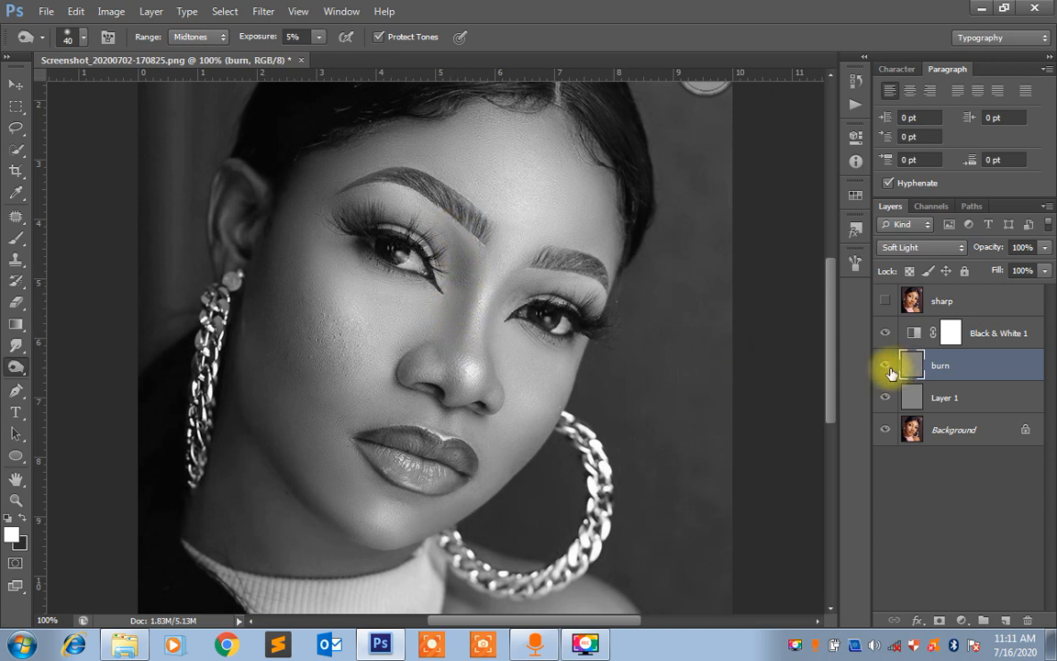
Compare the portrait with and without the burn layer by toggling its visibility
click(887, 370)
click(887, 369)
click(887, 370)
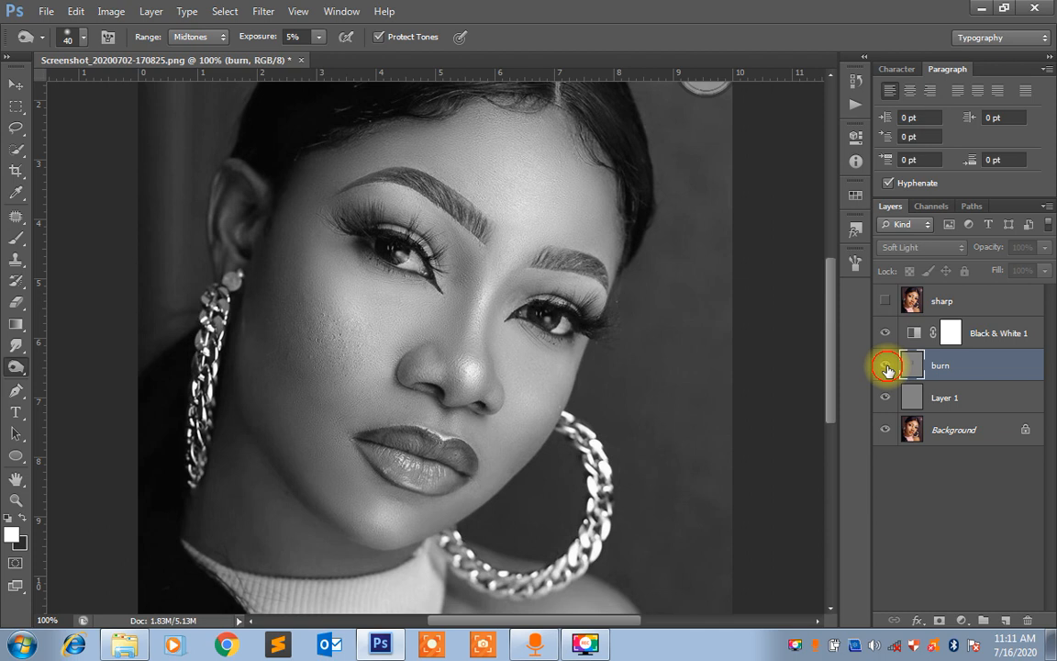
click(887, 370)
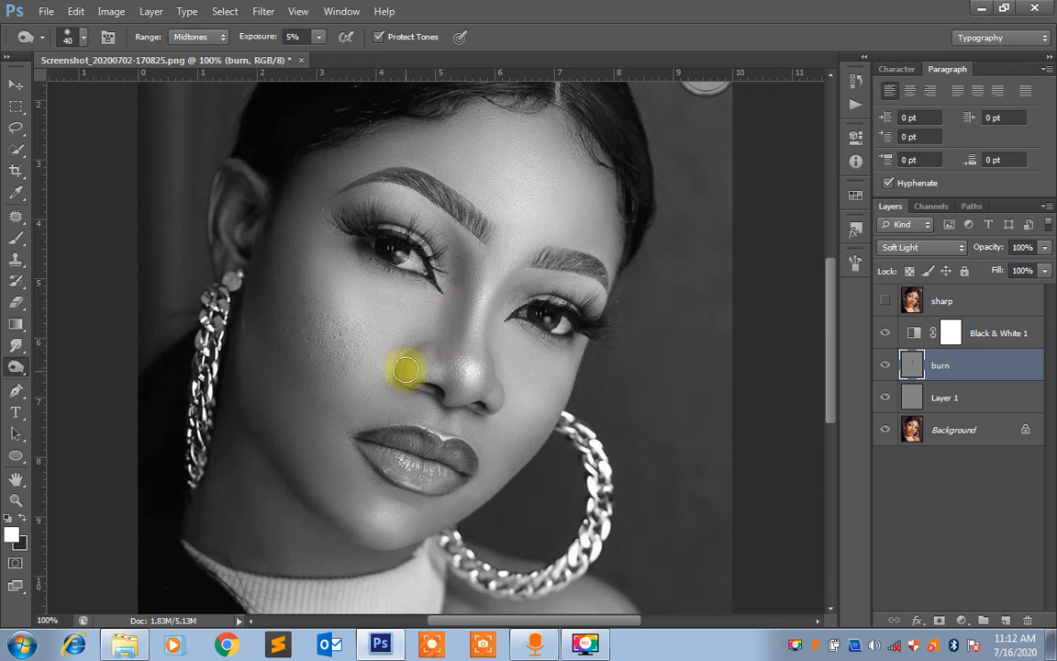
Burn the shadows around the nostril and the side of the nose with the brush size reduced to 15
key(ctrl+equal)
key(ctrl+equal)
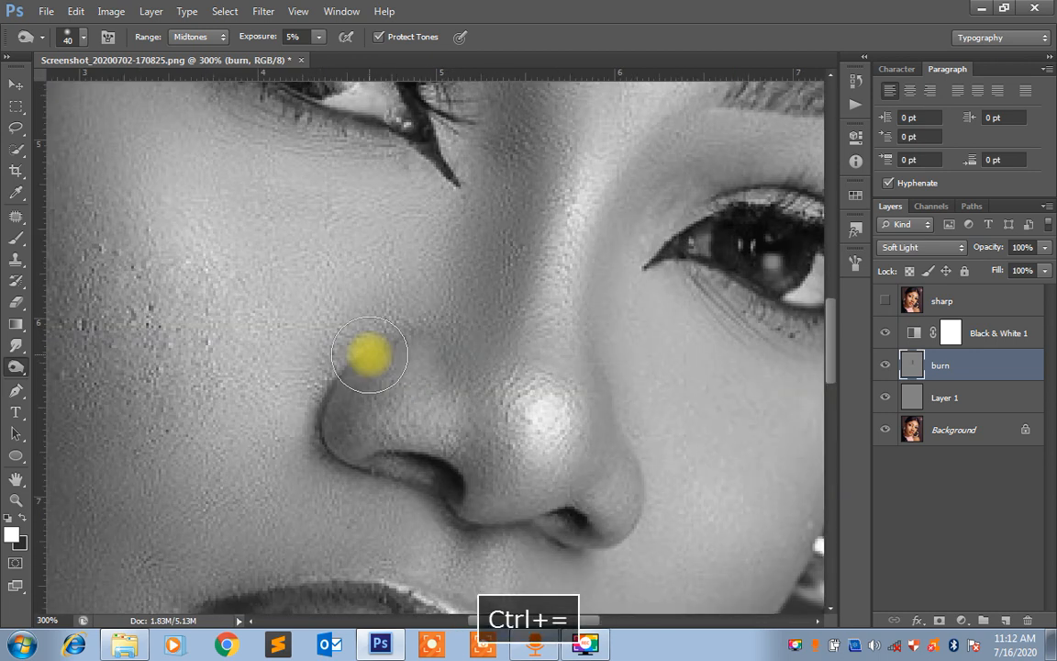
key(bracketleft)
mouse_move(369, 355)
mouse_down()
mouse_move(333, 379)
mouse_move(336, 350)
mouse_move(381, 328)
mouse_move(308, 403)
mouse_move(321, 428)
mouse_move(321, 396)
mouse_move(317, 420)
mouse_move(352, 341)
mouse_move(329, 384)
mouse_move(326, 371)
mouse_move(402, 317)
mouse_move(338, 353)
mouse_move(350, 366)
mouse_move(312, 426)
mouse_move(334, 469)
mouse_move(356, 475)
mouse_move(318, 456)
mouse_move(339, 373)
mouse_move(374, 341)
mouse_move(322, 419)
mouse_move(323, 405)
mouse_move(332, 455)
mouse_move(423, 487)
mouse_move(476, 528)
mouse_move(463, 507)
mouse_move(504, 521)
mouse_move(443, 490)
mouse_move(462, 512)
mouse_move(424, 481)
mouse_up()
key(ctrl+minus)
key(ctrl+minus)
key(ctrl+minus)
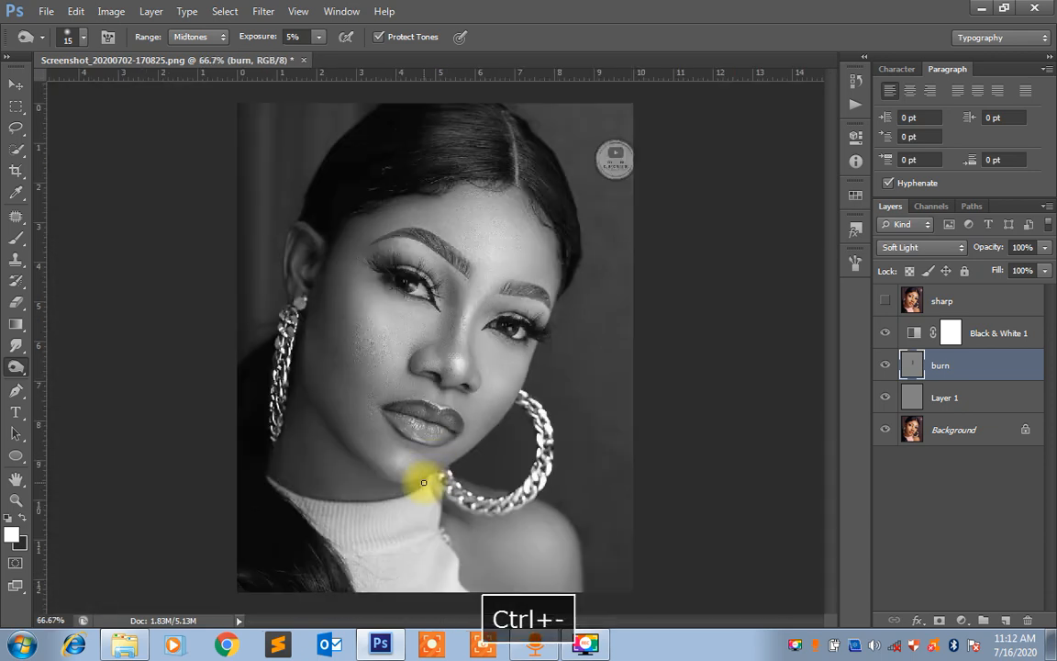
Burn the nose bridge and eye socket shadows with a brush size of 35, and reduce it to 15 around the lips
key(bracketright)
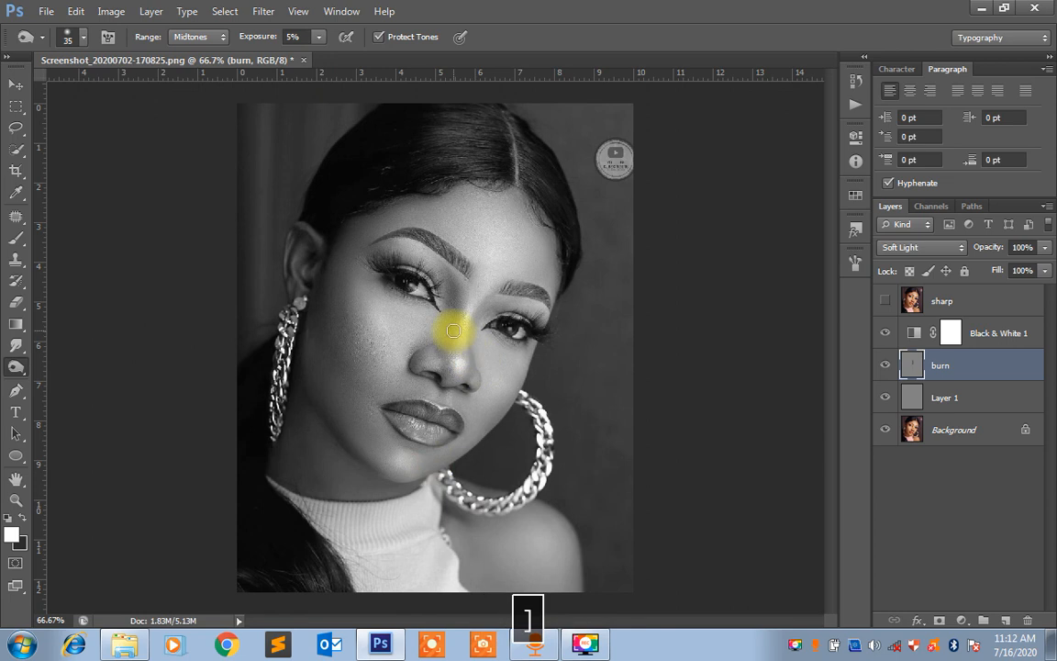
mouse_move(453, 331)
mouse_down()
mouse_move(448, 295)
mouse_move(437, 347)
mouse_move(439, 280)
mouse_move(437, 344)
mouse_move(404, 321)
mouse_move(395, 335)
mouse_move(403, 326)
mouse_move(435, 343)
mouse_move(433, 296)
mouse_move(447, 299)
mouse_move(447, 284)
mouse_move(385, 246)
mouse_move(391, 258)
mouse_move(390, 243)
mouse_move(371, 245)
mouse_move(382, 249)
mouse_up()
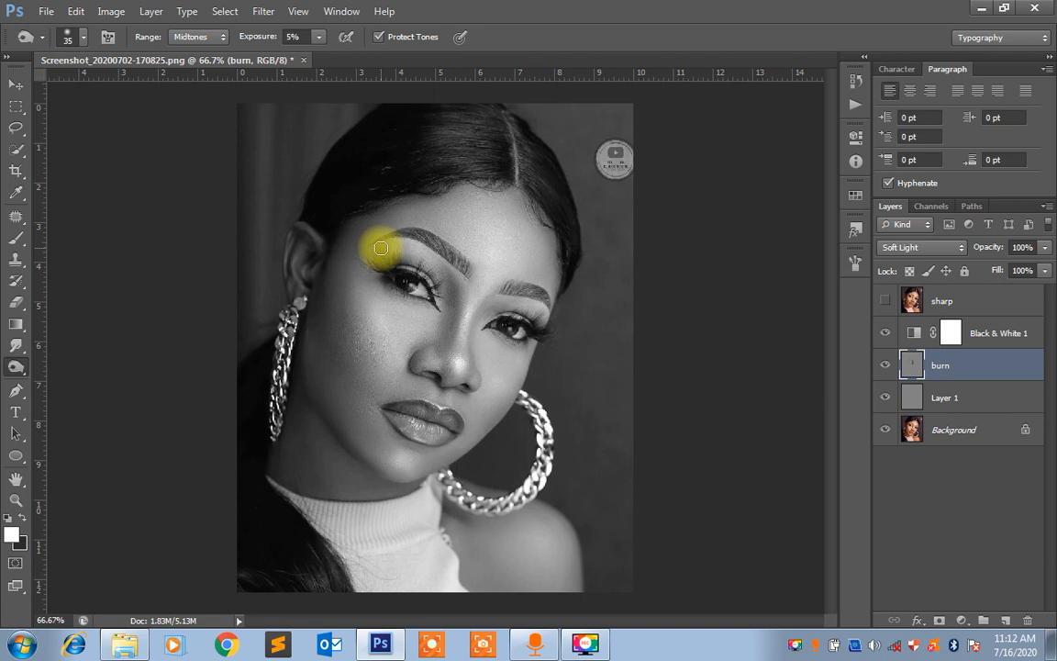
mouse_move(381, 247)
mouse_down()
mouse_move(476, 331)
mouse_move(493, 322)
mouse_move(487, 351)
mouse_move(484, 312)
mouse_up()
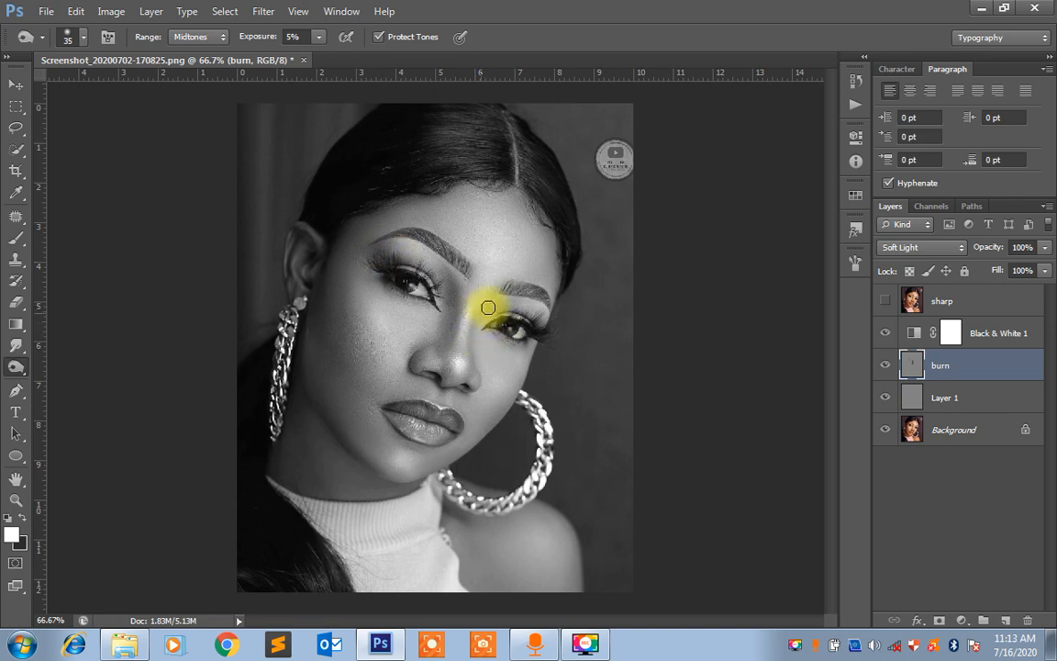
mouse_move(489, 307)
mouse_down()
mouse_move(475, 360)
mouse_move(486, 300)
mouse_move(476, 361)
mouse_move(480, 313)
mouse_move(497, 303)
mouse_move(486, 303)
mouse_move(474, 357)
mouse_move(412, 317)
mouse_move(490, 366)
mouse_move(469, 410)
mouse_move(490, 339)
mouse_move(480, 398)
mouse_move(483, 351)
mouse_move(454, 423)
mouse_move(453, 401)
mouse_move(419, 406)
mouse_move(405, 366)
mouse_move(397, 371)
mouse_move(406, 394)
mouse_move(442, 401)
mouse_move(475, 394)
mouse_move(483, 366)
mouse_move(479, 377)
mouse_move(480, 366)
mouse_move(366, 359)
mouse_move(366, 371)
mouse_move(416, 347)
mouse_move(401, 371)
mouse_move(402, 353)
mouse_move(400, 388)
mouse_up()
key(ctrl+equal)
key(ctrl+equal)
key(bracketleft)
key(space)
key(ctrl+minus)
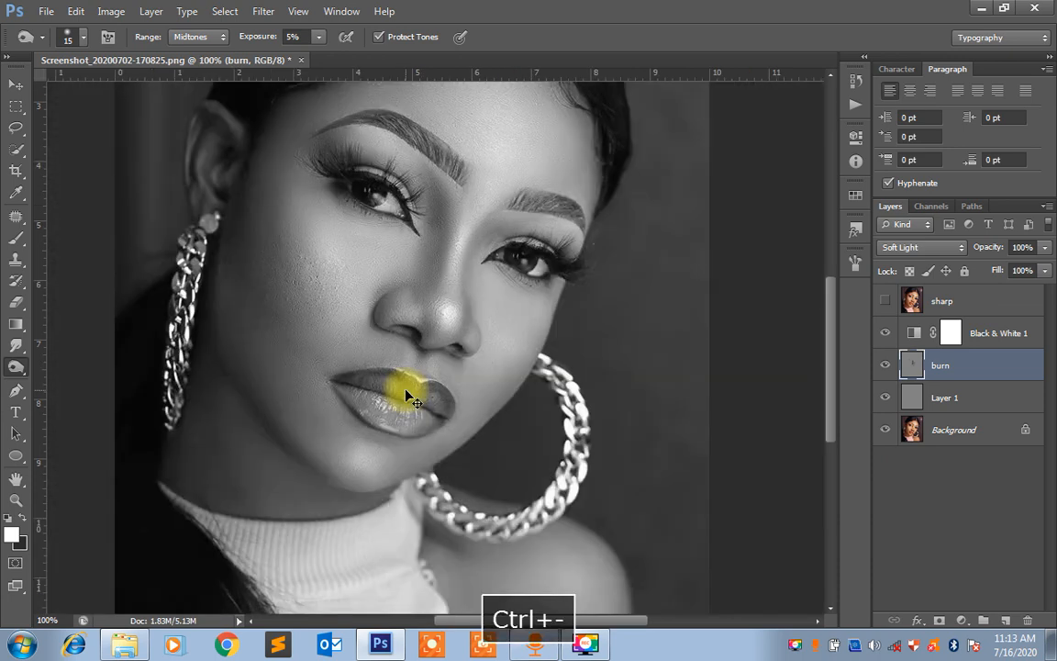
key(ctrl+minus)
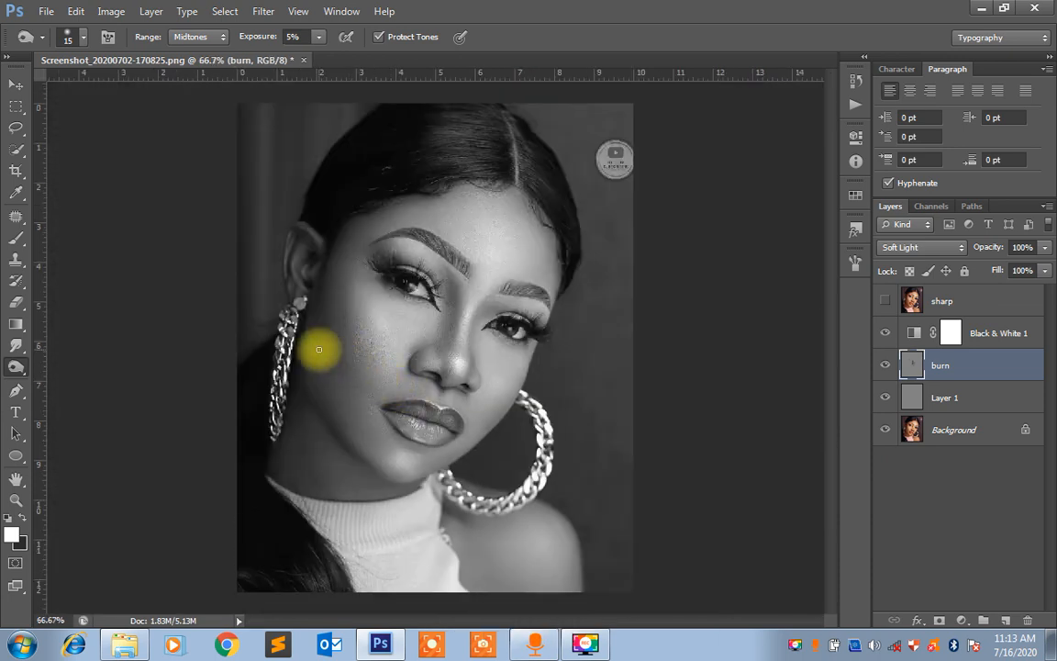
Burn the cheek hollow beside the hanging chain earring, enlarging the brush to 60
key(bracketright)
key(bracketright)
mouse_move(318, 350)
mouse_down()
mouse_move(320, 295)
mouse_move(337, 368)
mouse_move(321, 287)
mouse_move(348, 375)
mouse_move(350, 339)
mouse_move(333, 334)
mouse_move(340, 370)
mouse_move(341, 344)
mouse_move(324, 337)
mouse_move(343, 329)
mouse_move(331, 323)
mouse_move(337, 350)
mouse_move(339, 332)
mouse_move(345, 347)
mouse_move(339, 334)
mouse_move(338, 359)
mouse_move(321, 303)
mouse_move(322, 328)
mouse_move(320, 280)
mouse_move(334, 346)
mouse_up()
key(bracketright)
key(bracketright)
key(bracketright)
key(bracketright)
key(bracketright)
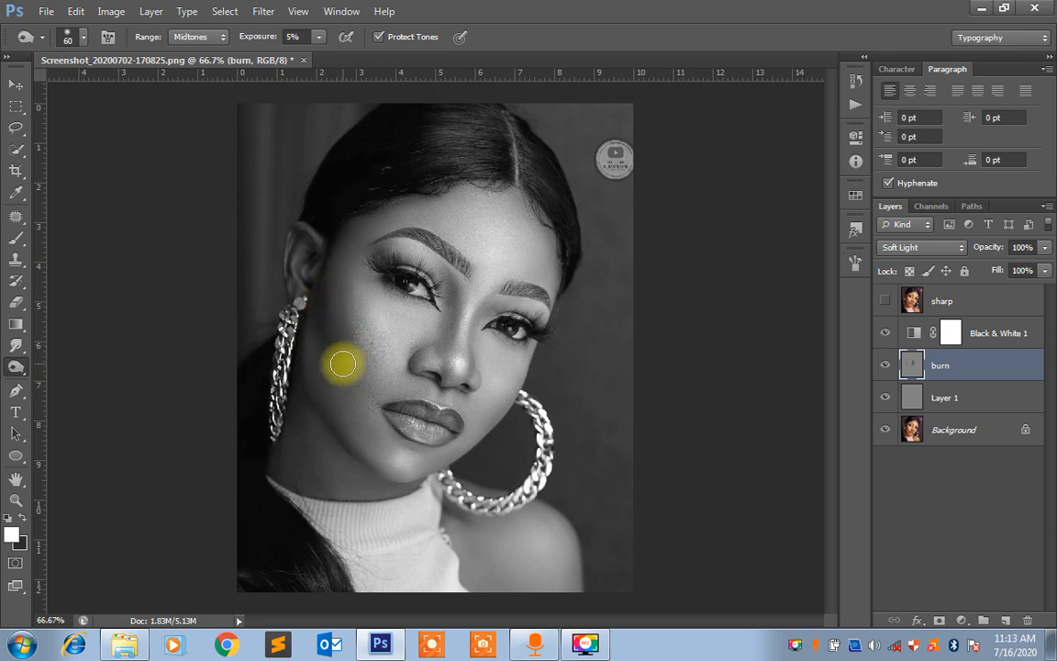
Burn along the jawline and the outer contours of the face, starting with a brush size of 45
key(bracketleft)
key(bracketleft)
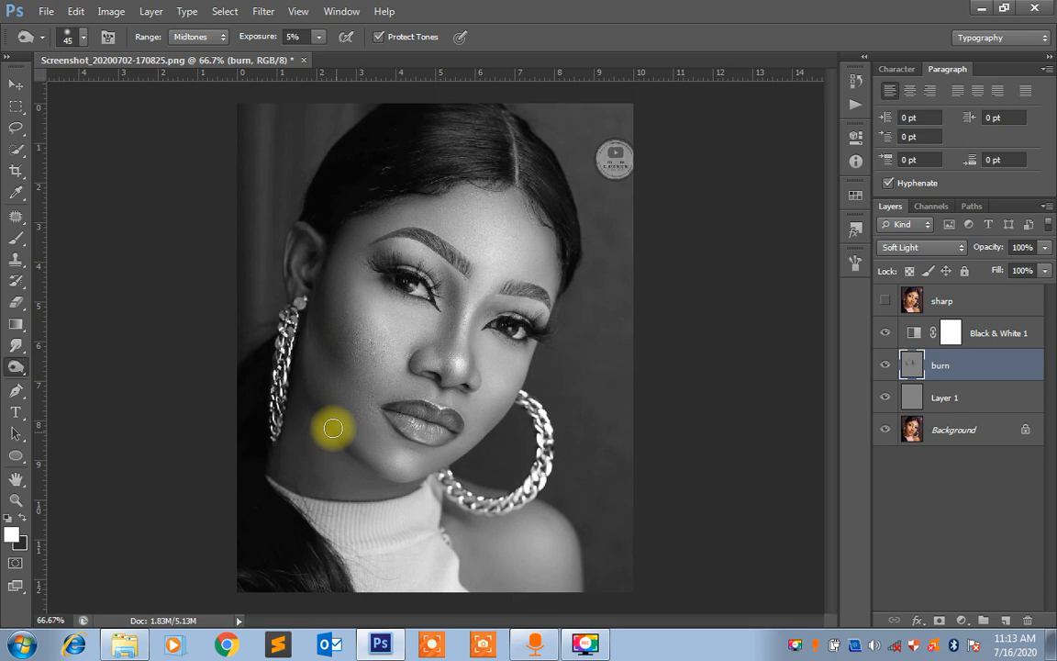
mouse_move(315, 400)
mouse_down()
mouse_move(355, 455)
mouse_move(314, 389)
mouse_move(331, 416)
mouse_move(372, 294)
mouse_move(448, 204)
mouse_move(444, 231)
mouse_move(436, 207)
mouse_move(441, 236)
mouse_move(439, 206)
mouse_move(451, 234)
mouse_move(437, 217)
mouse_move(455, 201)
mouse_move(544, 222)
mouse_move(555, 255)
mouse_move(533, 205)
mouse_move(558, 260)
mouse_up()
Burn the temple and forehead edge along the hairline above the right-hand eyebrow with a brush size of 60
key(bracketright)
key(bracketright)
key(bracketleft)
key(bracketleft)
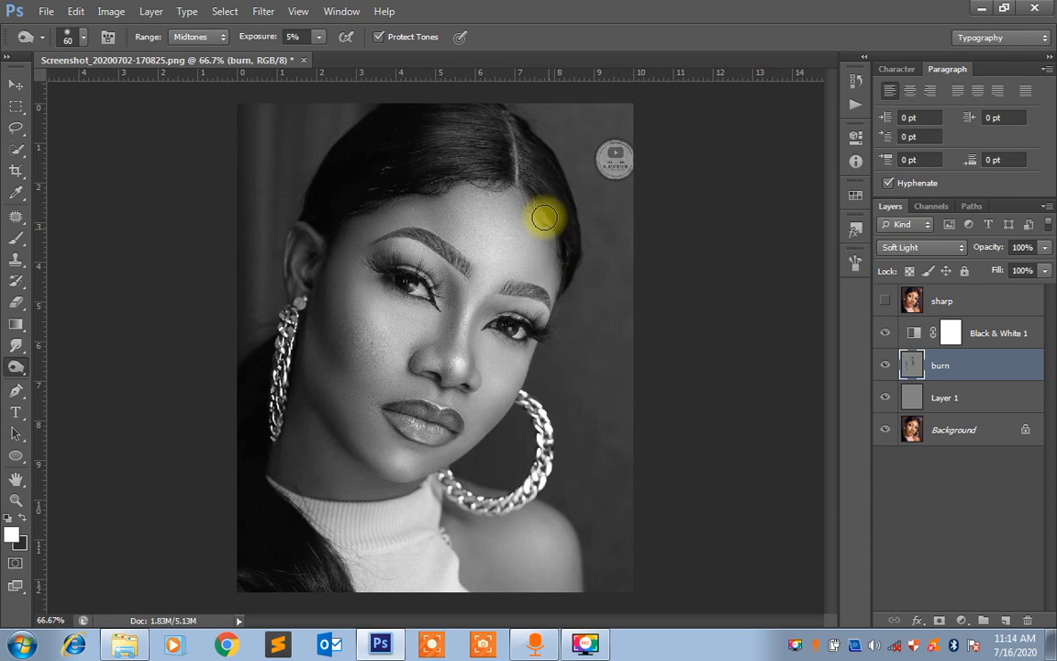
mouse_move(544, 217)
mouse_down()
mouse_move(553, 245)
mouse_move(536, 213)
mouse_move(553, 251)
mouse_move(550, 215)
mouse_move(551, 252)
mouse_move(538, 205)
mouse_up()
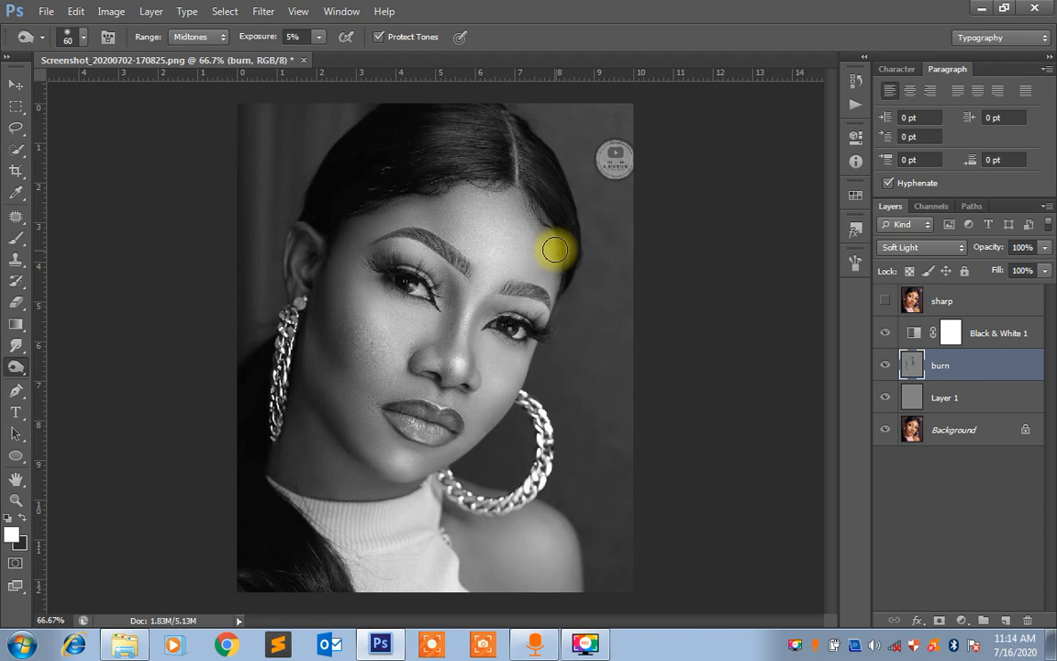
drag(552, 240, 531, 212)
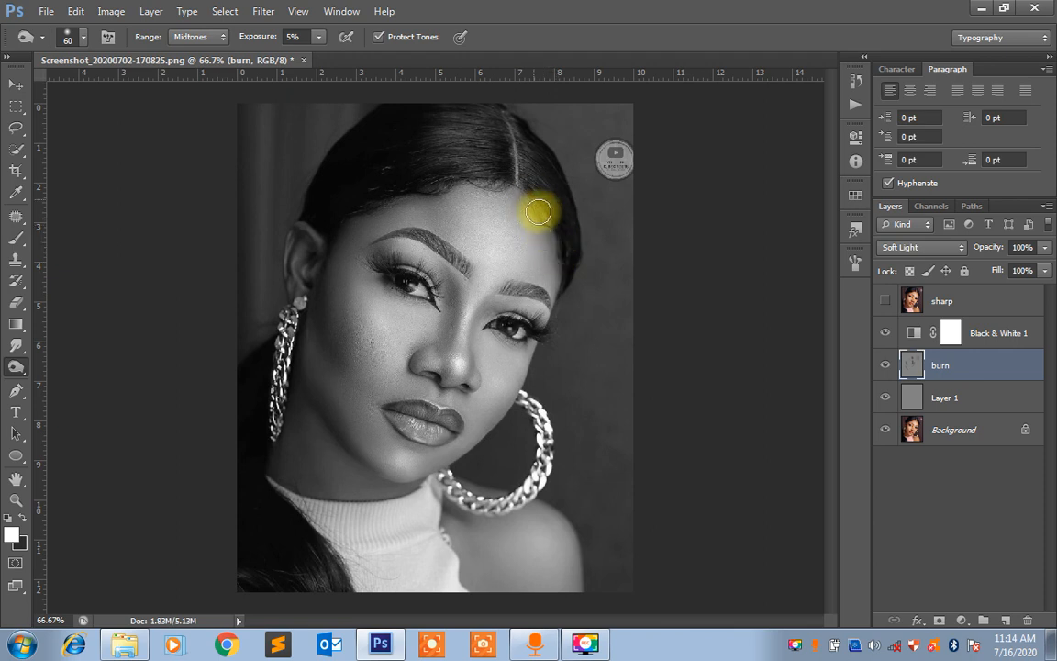
drag(539, 210, 555, 246)
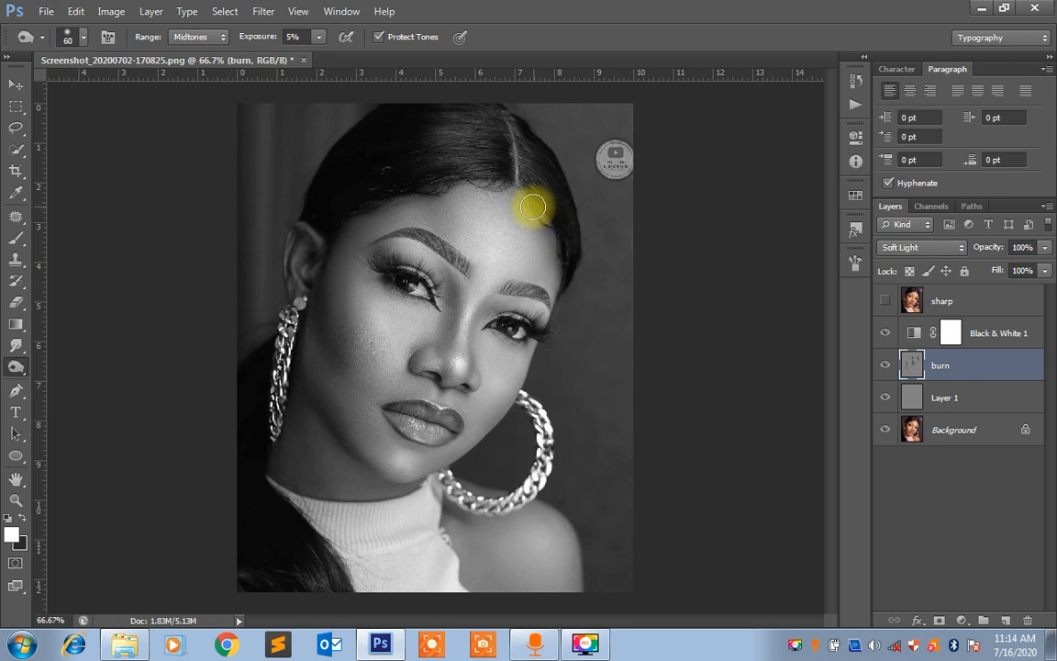
mouse_move(533, 207)
mouse_down()
mouse_move(489, 286)
mouse_move(499, 237)
mouse_move(496, 245)
mouse_move(517, 240)
mouse_move(497, 232)
mouse_move(499, 246)
mouse_move(558, 246)
mouse_move(453, 254)
mouse_move(496, 241)
mouse_up()
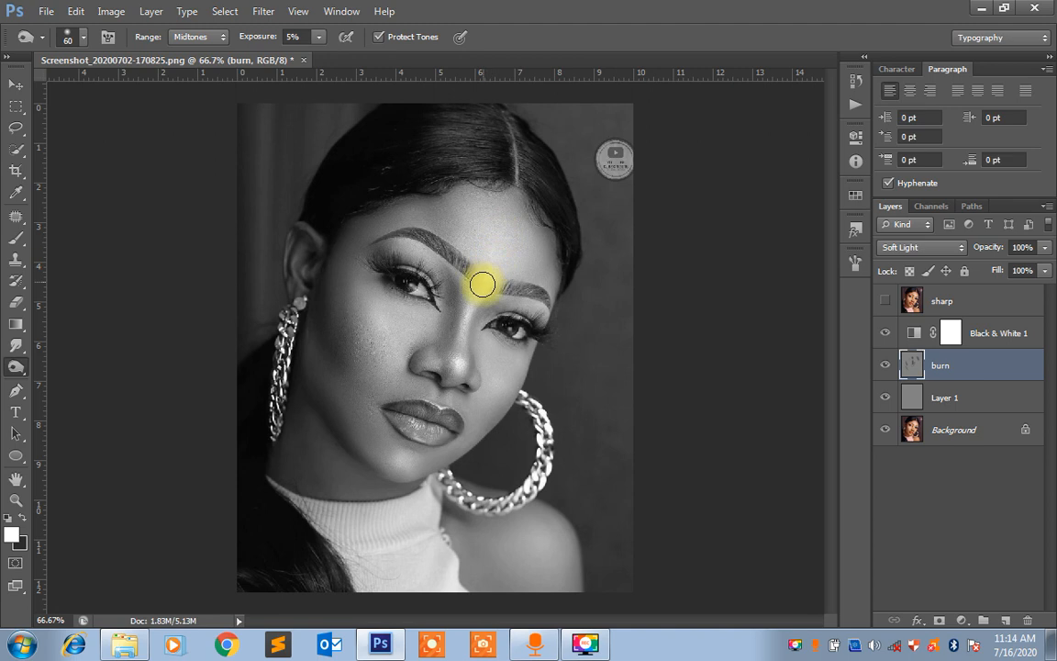
Burn the remaining forehead, hair and neck shadows on the burn layer with the size 60 brush
mouse_move(482, 286)
mouse_down()
mouse_move(458, 362)
mouse_move(426, 357)
mouse_move(511, 391)
mouse_move(495, 371)
mouse_move(375, 316)
mouse_move(392, 324)
mouse_move(394, 479)
mouse_move(399, 454)
mouse_move(401, 467)
mouse_move(521, 333)
mouse_move(551, 264)
mouse_move(543, 222)
mouse_move(554, 256)
mouse_move(543, 210)
mouse_move(550, 247)
mouse_move(552, 225)
mouse_move(504, 192)
mouse_move(478, 193)
mouse_move(443, 216)
mouse_move(449, 132)
mouse_move(449, 149)
mouse_move(464, 121)
mouse_up()
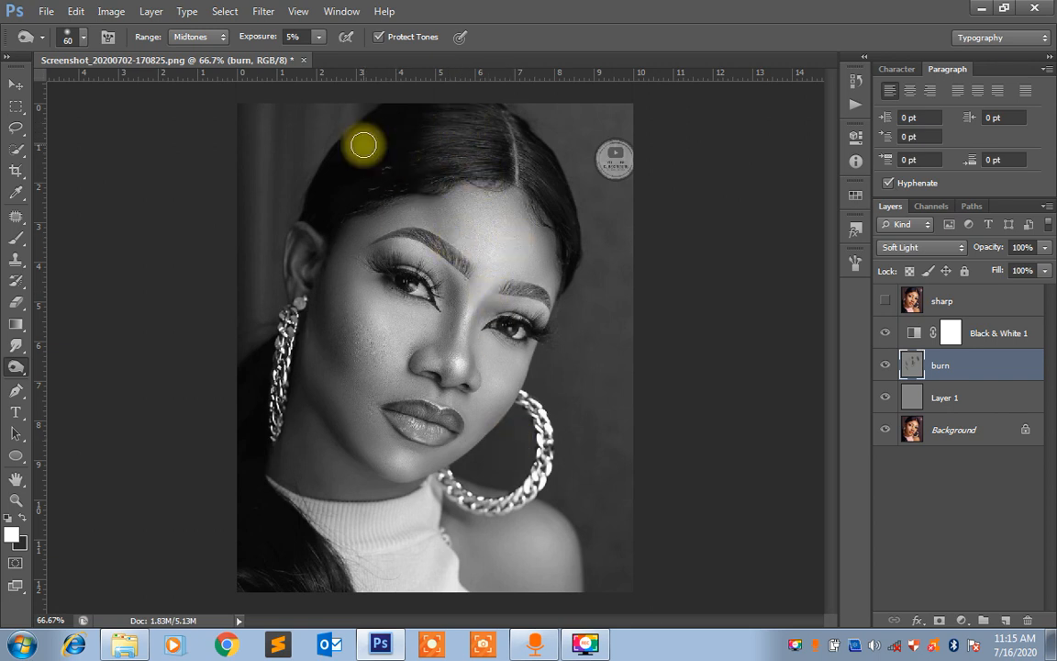
mouse_move(364, 146)
mouse_down()
mouse_move(384, 138)
mouse_move(349, 147)
mouse_move(337, 185)
mouse_move(381, 174)
mouse_move(374, 187)
mouse_move(391, 170)
mouse_move(392, 150)
mouse_move(370, 158)
mouse_move(370, 144)
mouse_move(347, 183)
mouse_move(337, 178)
mouse_move(326, 201)
mouse_move(348, 162)
mouse_move(317, 222)
mouse_move(276, 437)
mouse_move(275, 558)
mouse_move(250, 514)
mouse_move(285, 447)
mouse_up()
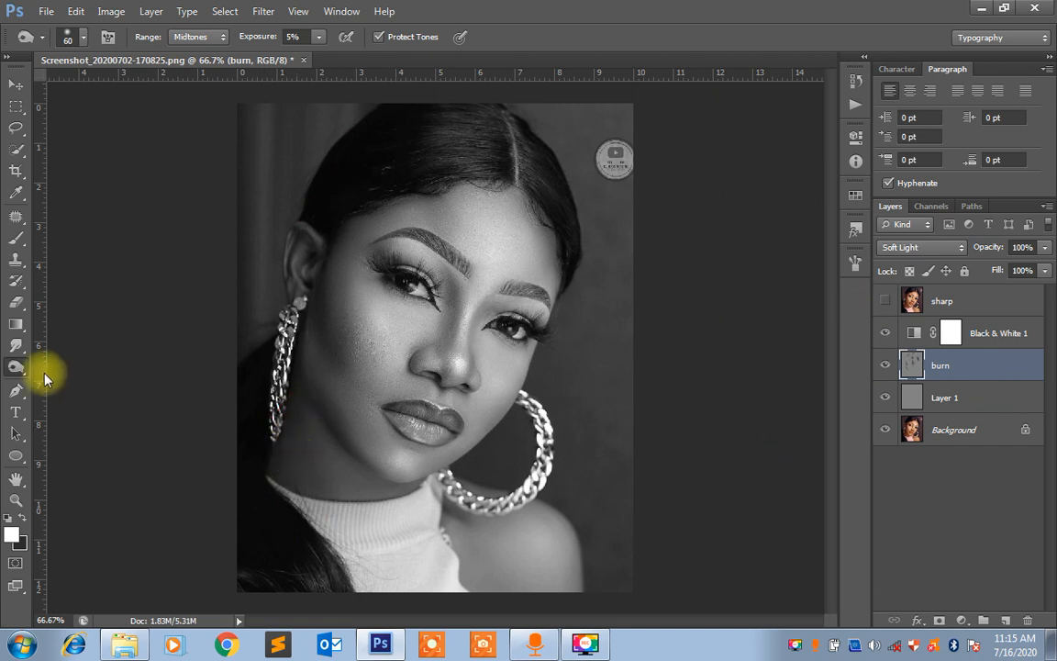
Switch to the Dodge tool and rename the gray layer below the burn layer as doge
click(18, 367)
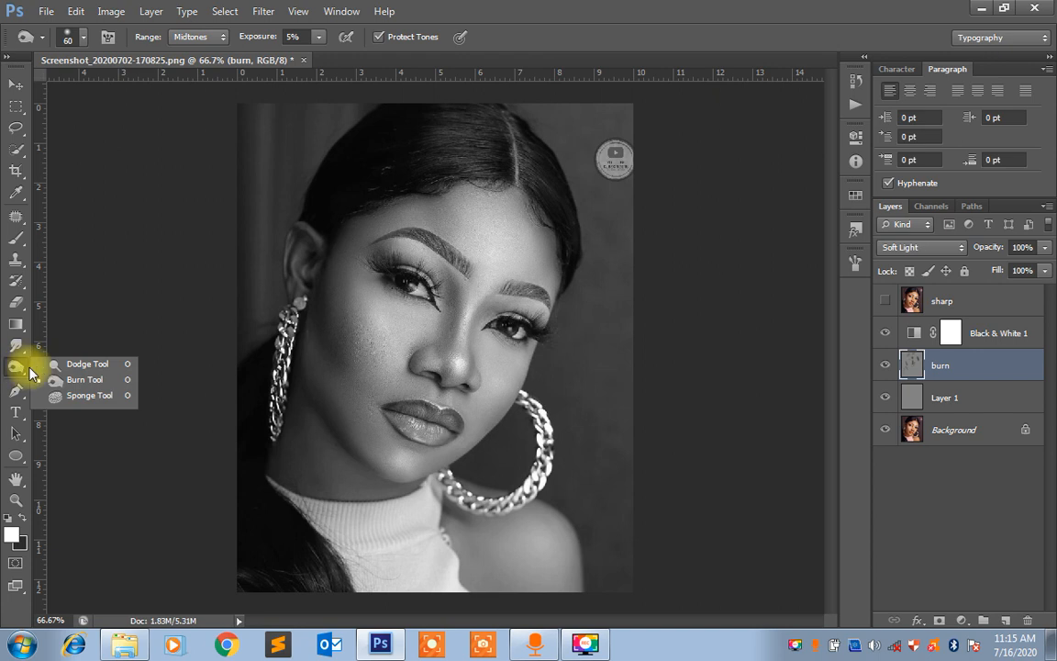
click(82, 365)
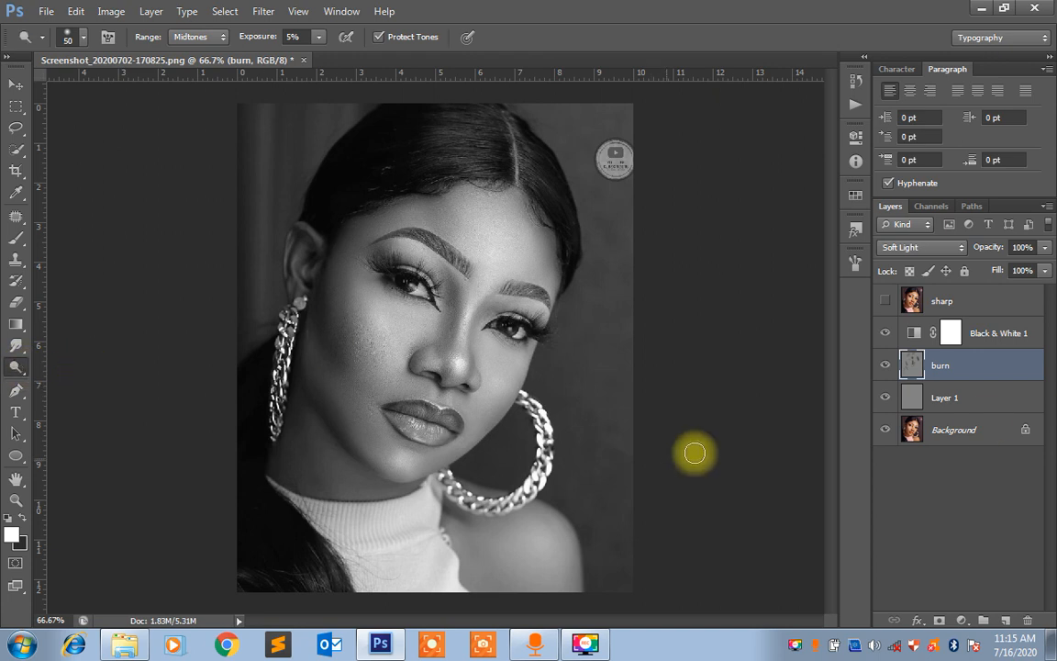
click(946, 402)
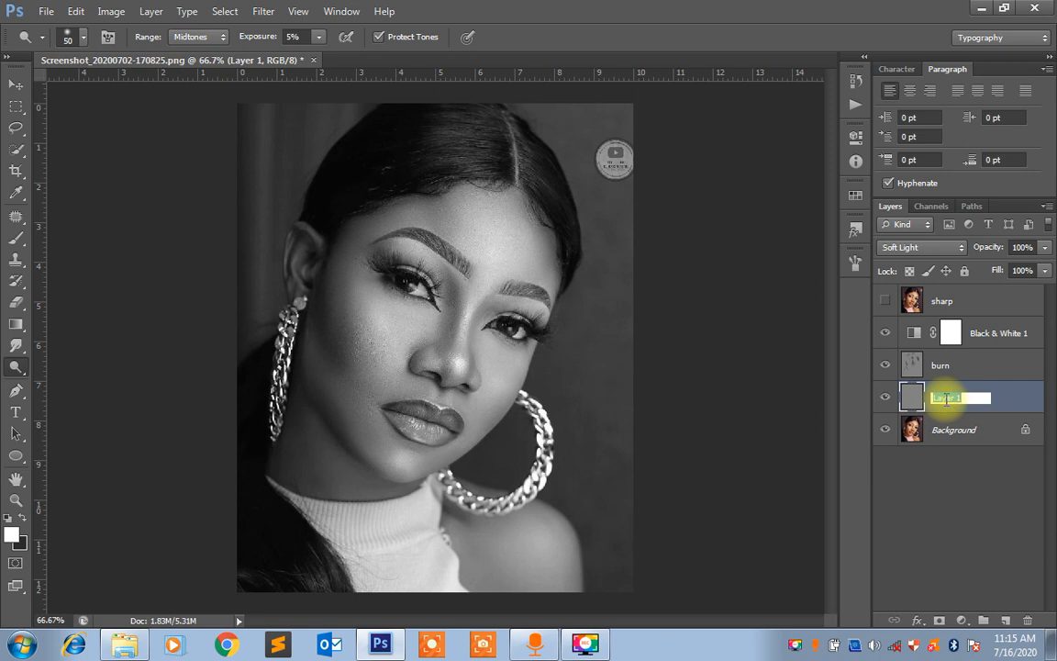
text(do)
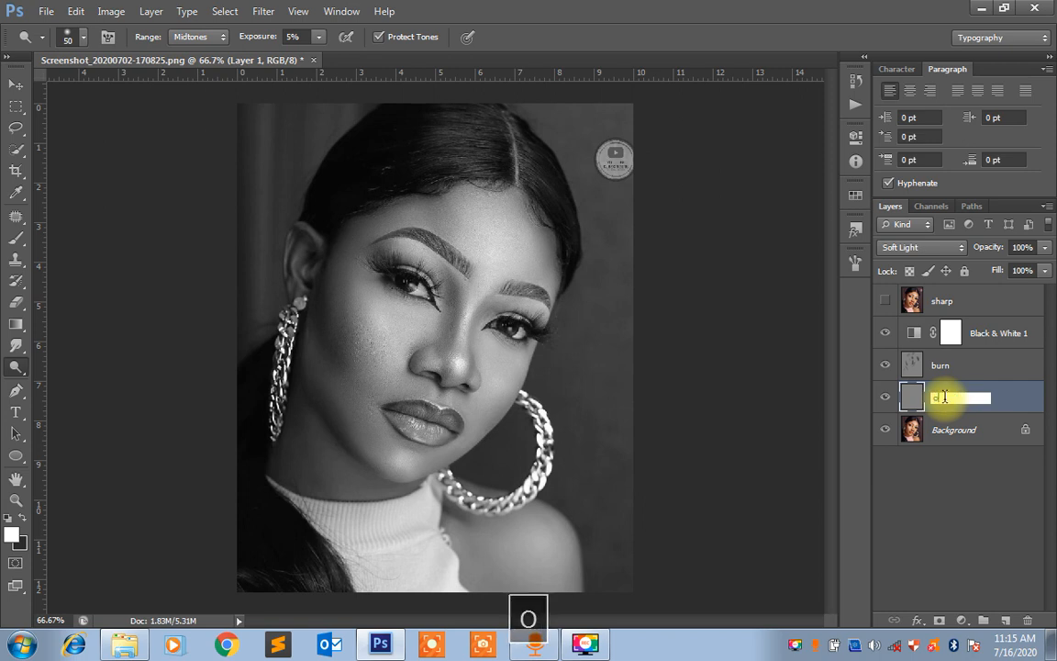
key(BackSpace)
text(doge)
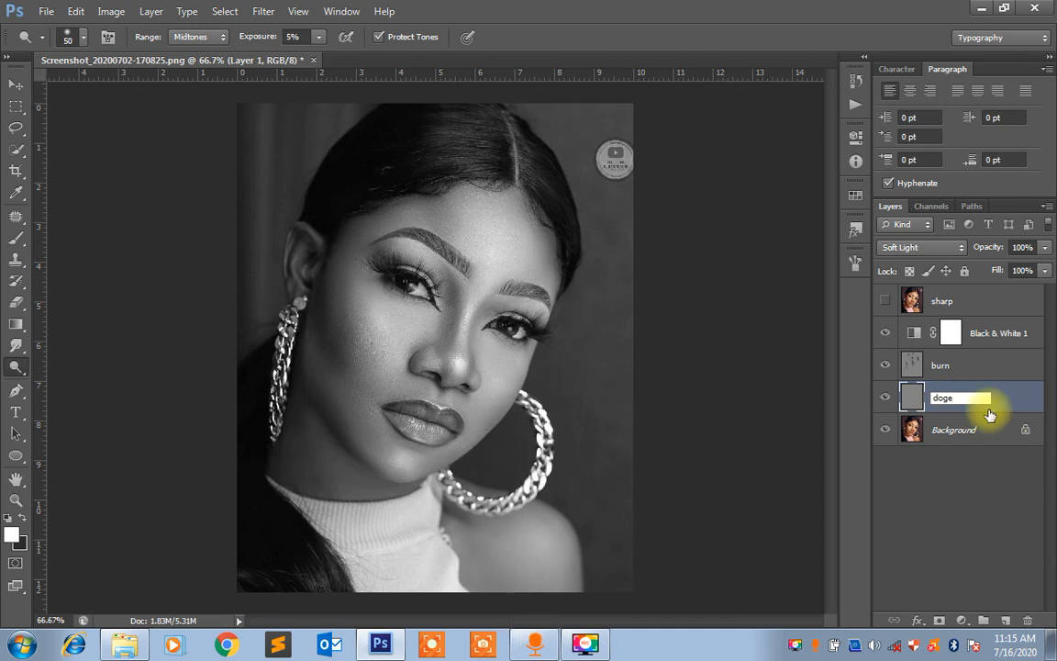
key(Return)
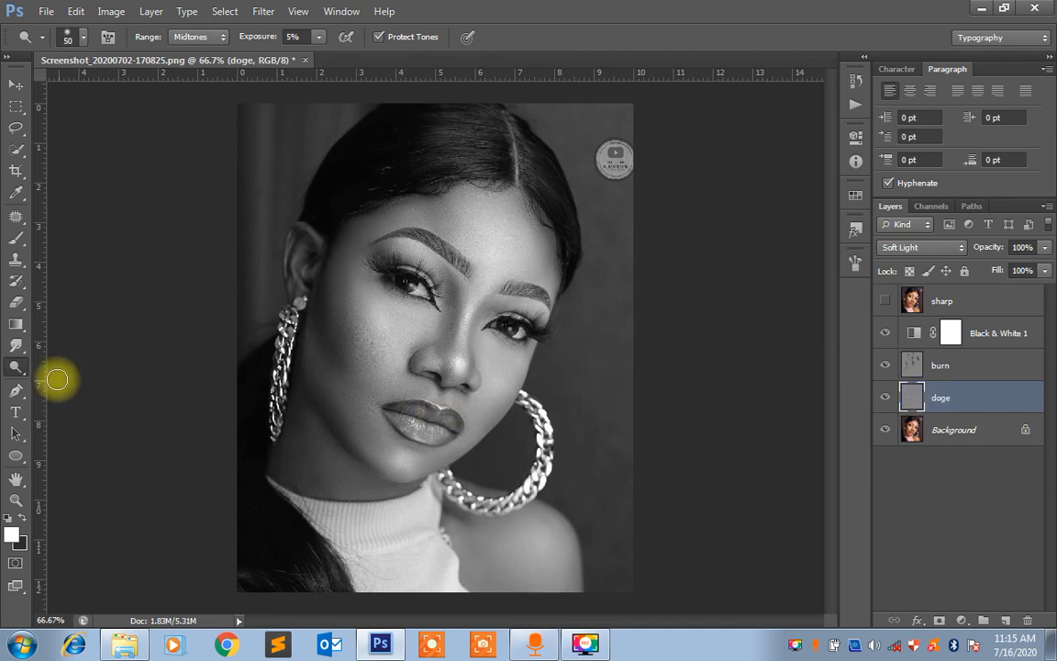
right_click(19, 366)
click(104, 365)
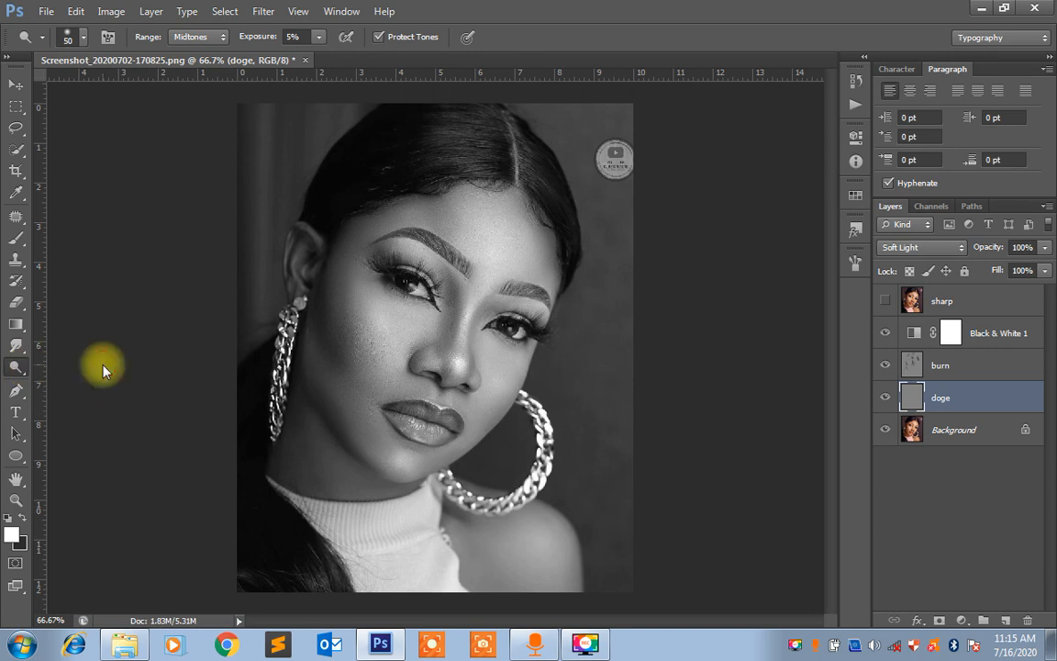
Dodge the centre of the forehead above the brows on the doge layer with a brush size of 70
key(ctrl+equal)
key(space)
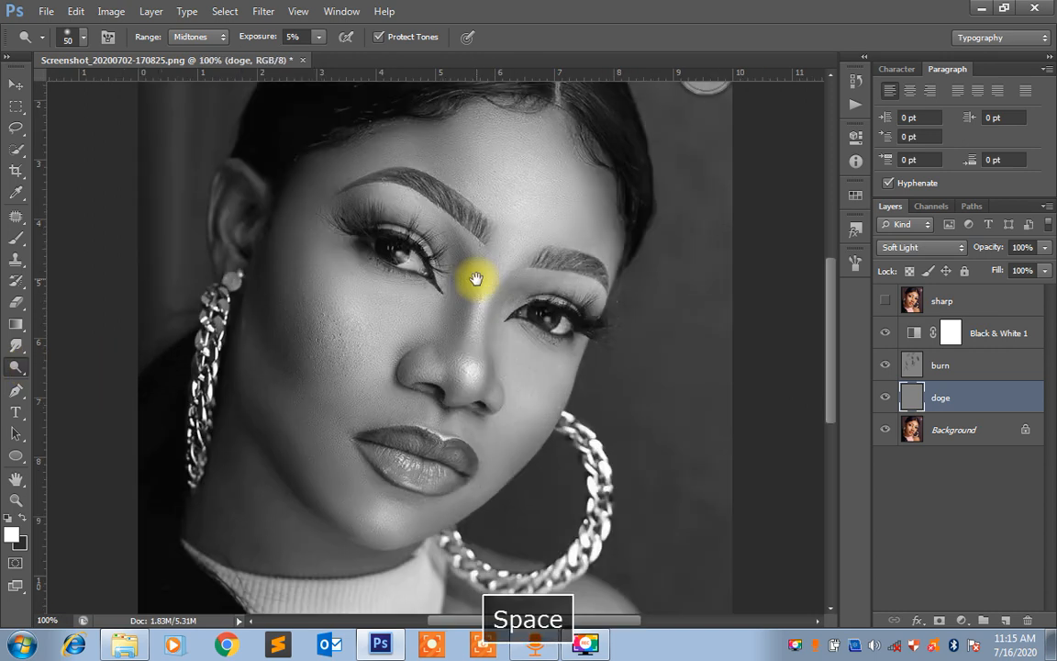
drag(475, 280, 471, 310)
key(ctrl+minus)
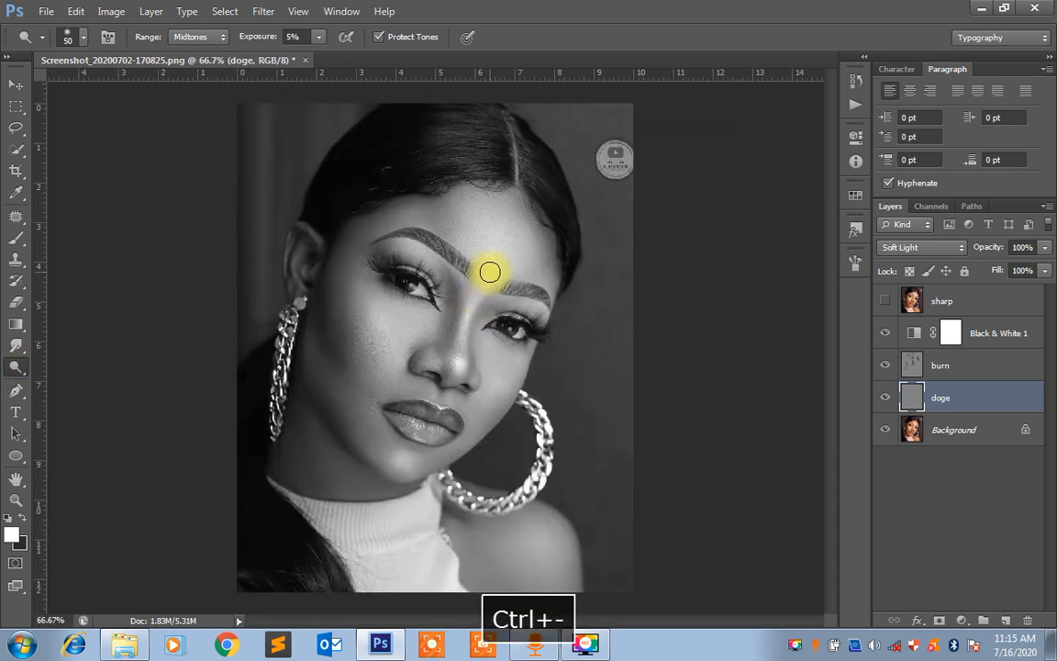
key(bracketright)
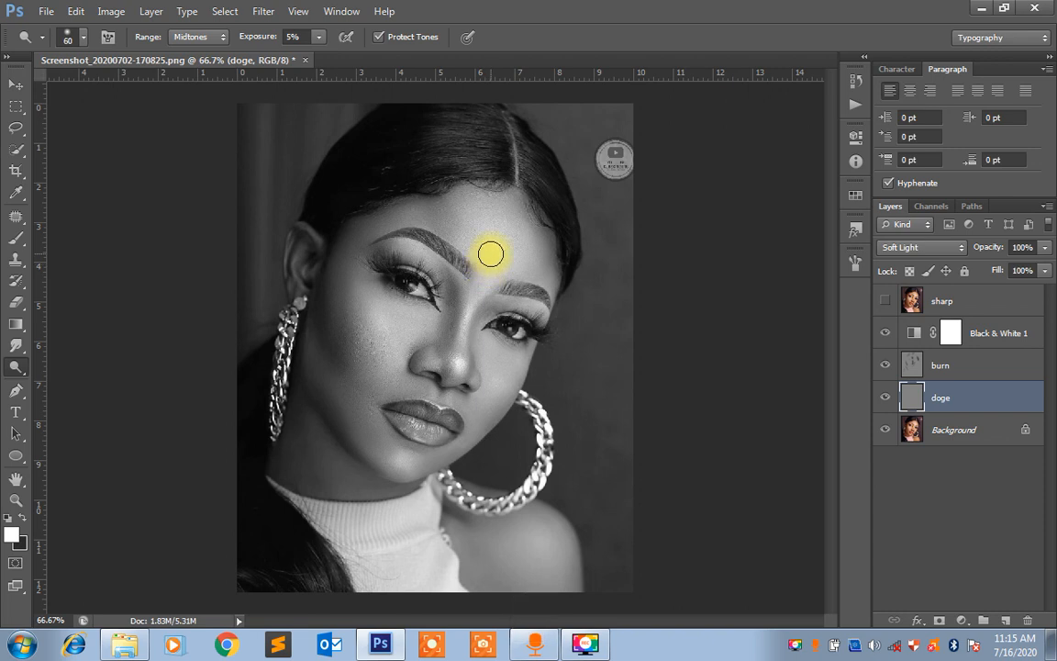
key(bracketright)
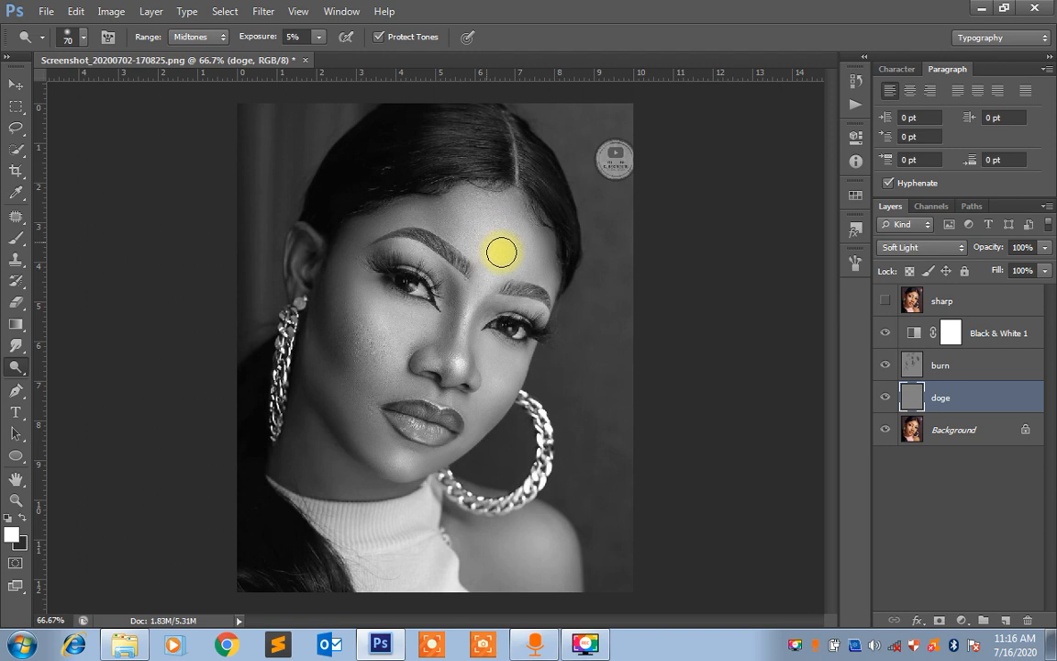
mouse_move(481, 247)
mouse_down()
mouse_move(494, 216)
mouse_move(487, 239)
mouse_up()
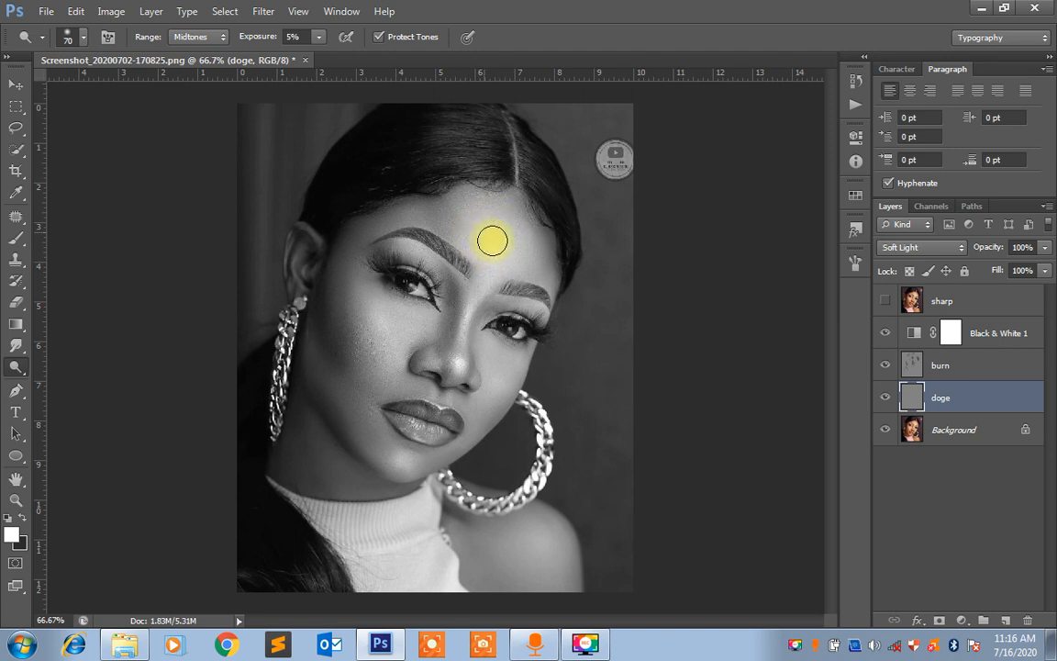
click(886, 398)
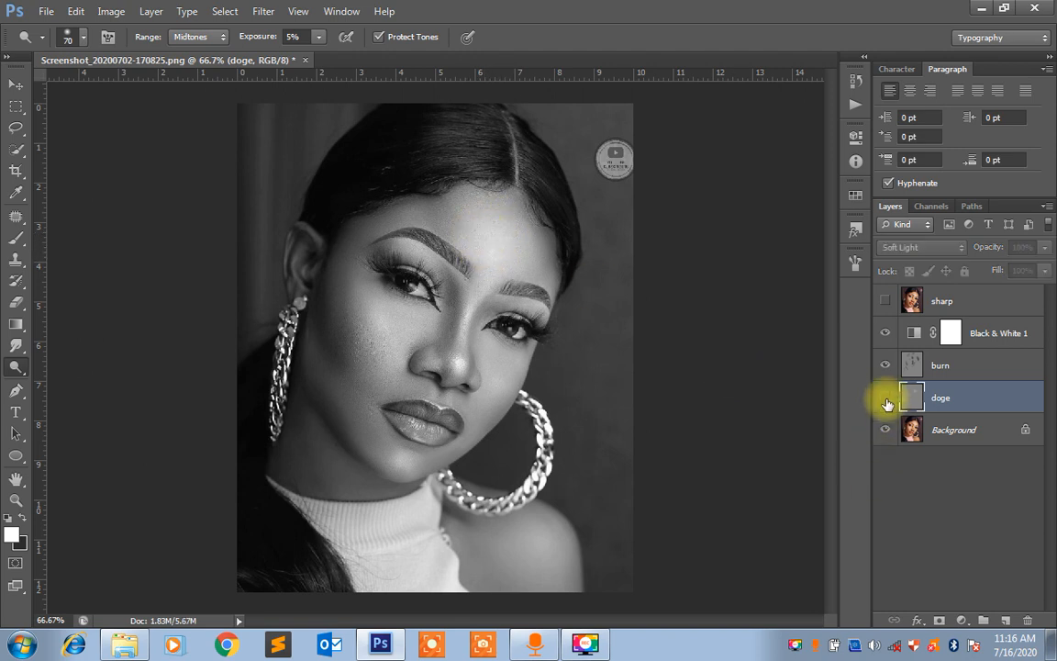
click(886, 398)
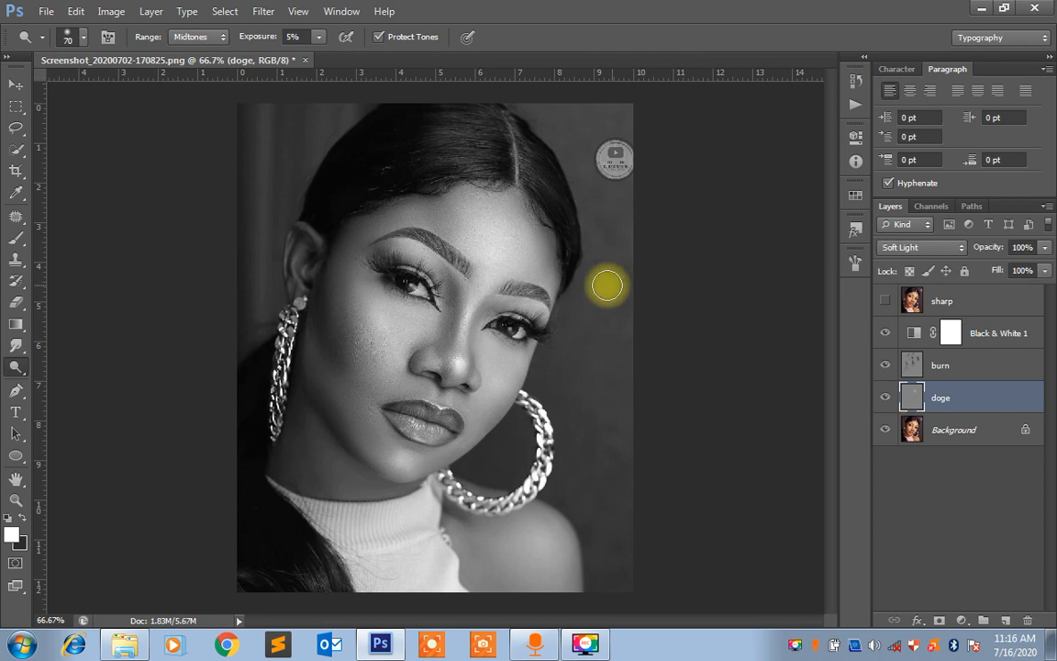
mouse_move(507, 238)
mouse_down()
mouse_move(508, 224)
mouse_move(491, 218)
mouse_move(512, 227)
mouse_move(470, 255)
mouse_up()
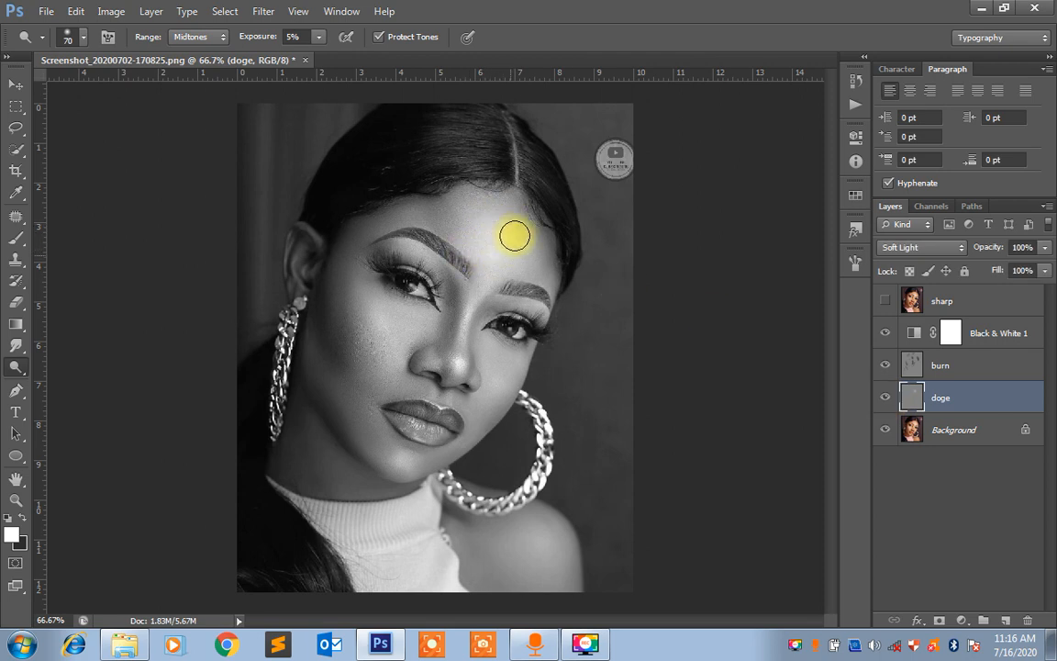
Compare the portrait with and without the doge layer to judge the forehead highlight
click(883, 399)
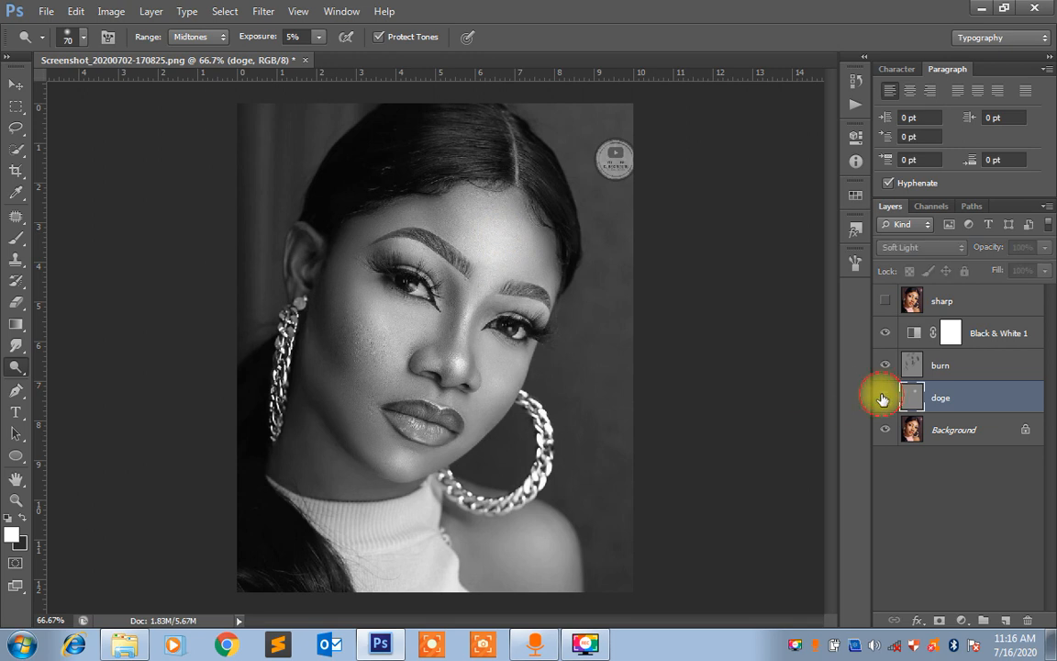
click(883, 398)
click(883, 398)
click(883, 398)
click(883, 398)
click(883, 399)
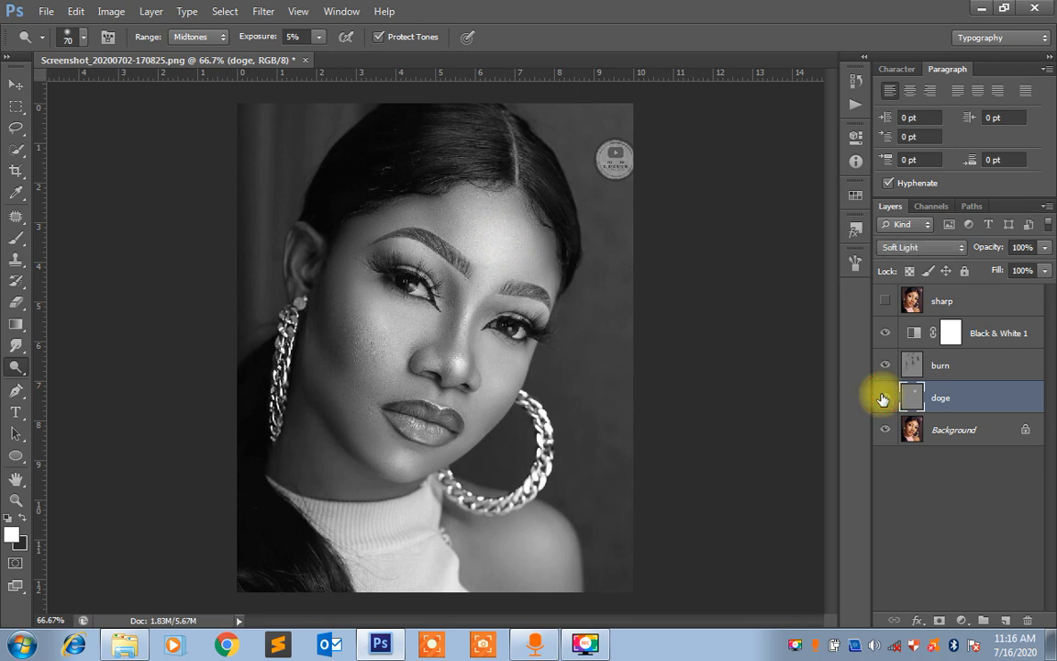
click(883, 398)
click(883, 399)
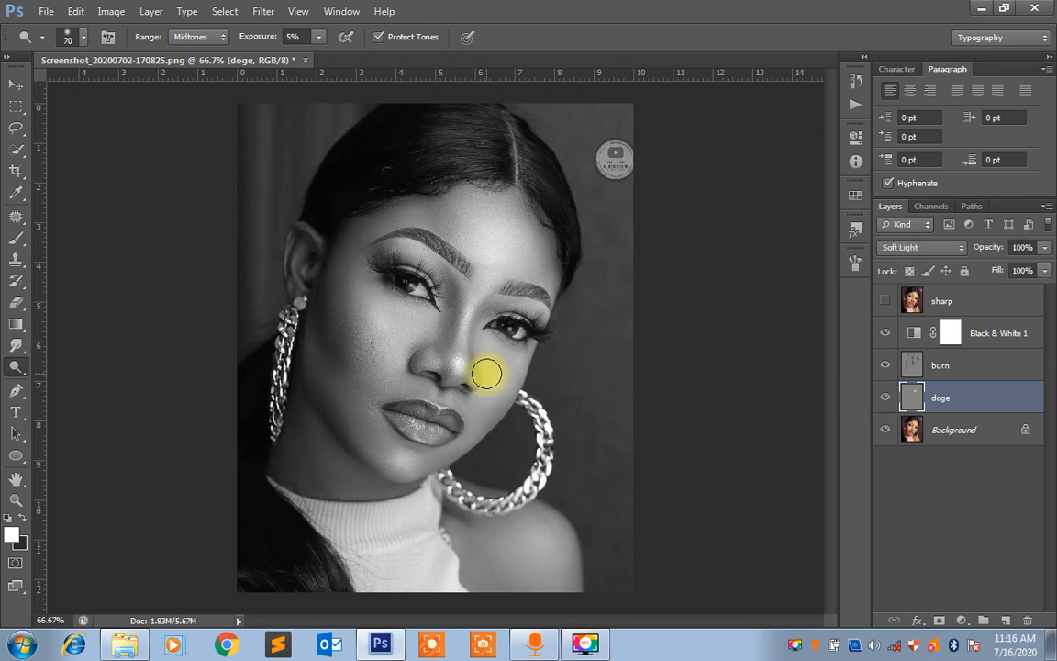
Dodge the nose bridge with a brush size of 40 and the nostril edges with a brush size of 25
key(bracketleft)
key(bracketleft)
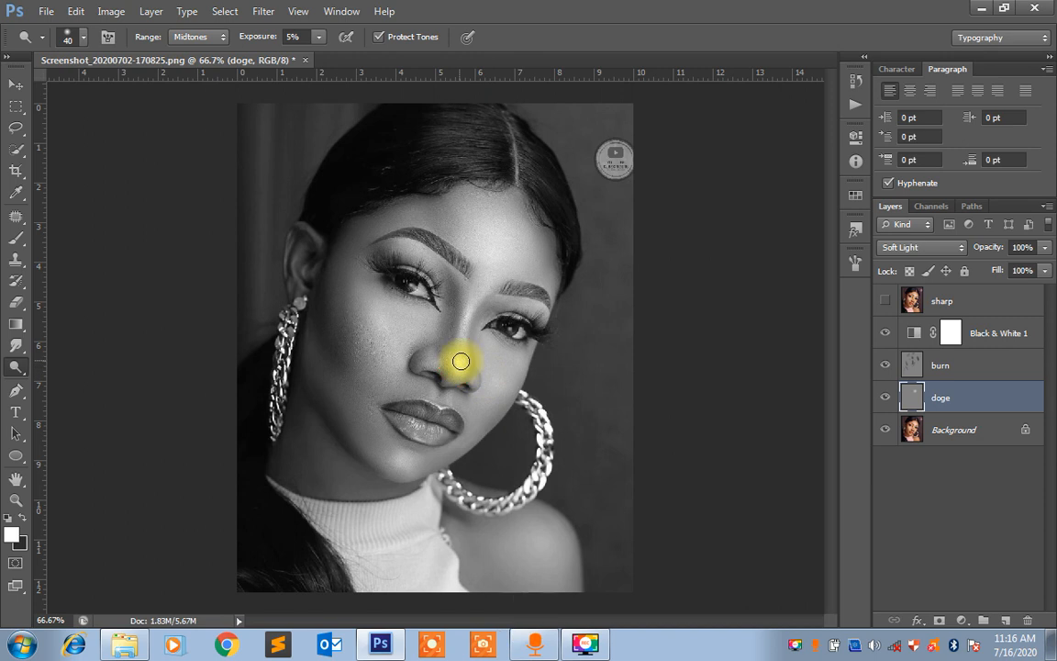
mouse_move(460, 353)
mouse_down()
mouse_move(477, 274)
mouse_move(462, 358)
mouse_move(479, 278)
mouse_move(466, 345)
mouse_move(474, 296)
mouse_move(468, 333)
mouse_up()
key(bracketleft)
key(bracketleft)
key(bracketleft)
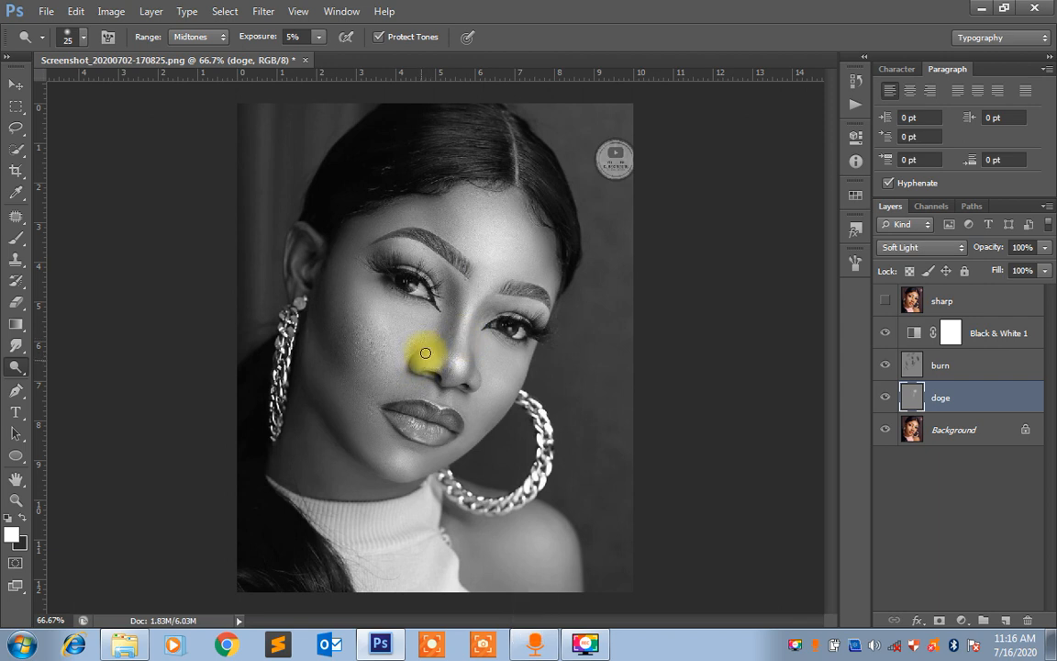
mouse_move(425, 352)
mouse_down()
mouse_move(422, 362)
mouse_move(474, 381)
mouse_up()
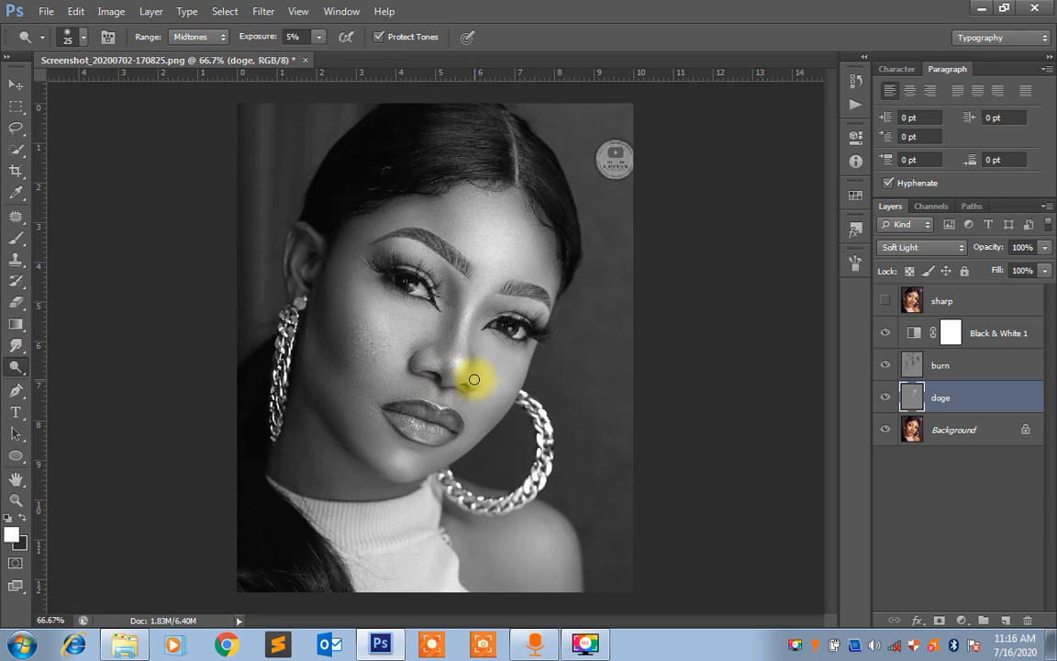
Dodge the lower lip and chin, and brighten the bare shoulder with the brush enlarged to 70
mouse_move(415, 431)
mouse_down()
mouse_move(424, 425)
mouse_move(413, 423)
mouse_move(389, 454)
mouse_move(401, 453)
mouse_move(392, 469)
mouse_move(394, 452)
mouse_up()
key(bracketright)
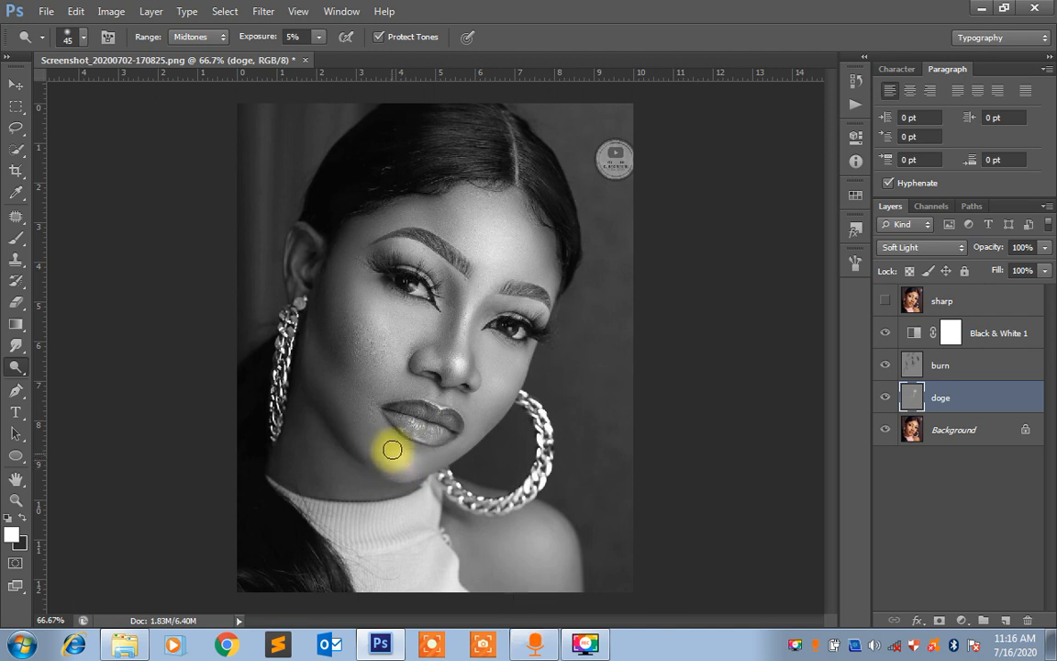
key(bracketright)
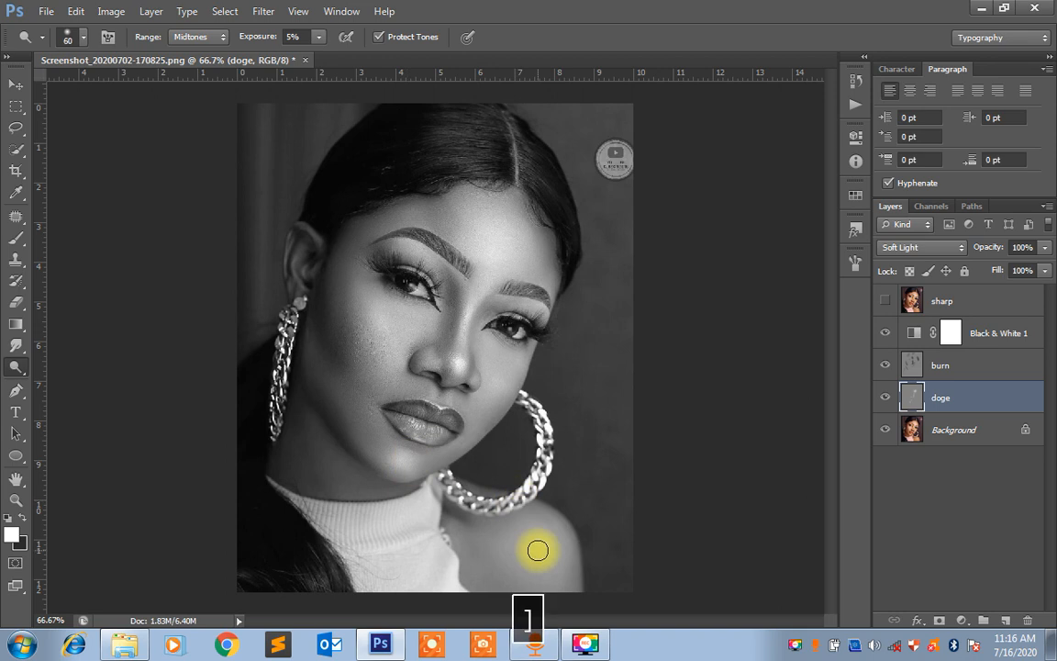
mouse_move(538, 550)
mouse_down()
mouse_move(511, 539)
mouse_move(531, 536)
mouse_move(526, 566)
mouse_move(509, 537)
mouse_move(530, 539)
mouse_move(546, 567)
mouse_move(521, 529)
mouse_move(524, 557)
mouse_move(528, 515)
mouse_move(545, 536)
mouse_move(528, 553)
mouse_move(497, 546)
mouse_move(543, 578)
mouse_move(528, 542)
mouse_up()
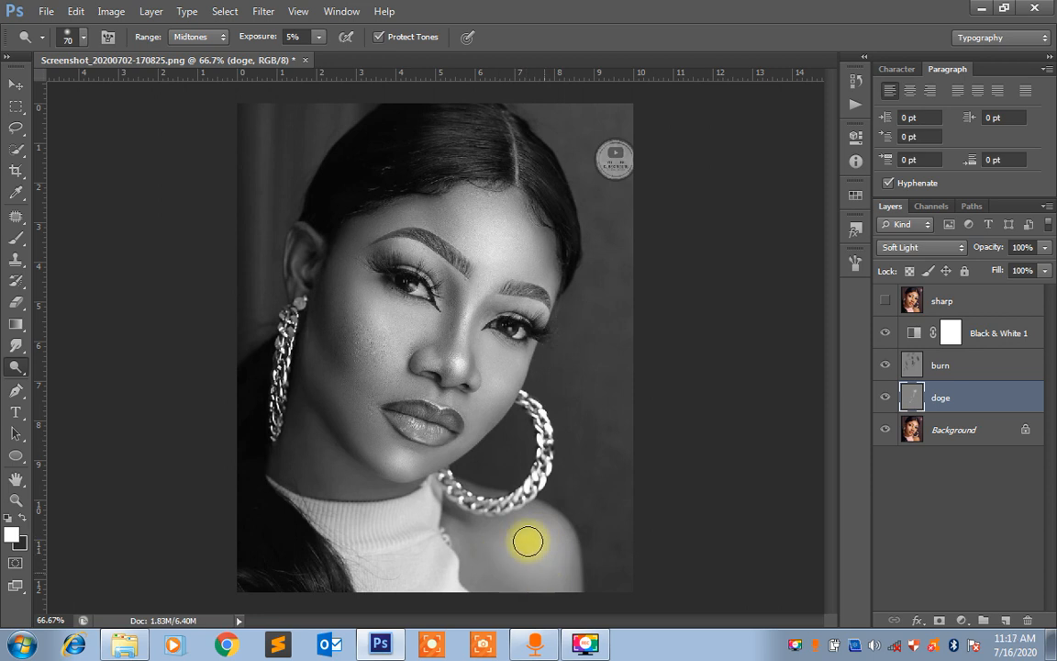
Dodge the jaw and neck edge beside the hanging chain earring with a brush size of 60
key(bracketleft)
key(bracketleft)
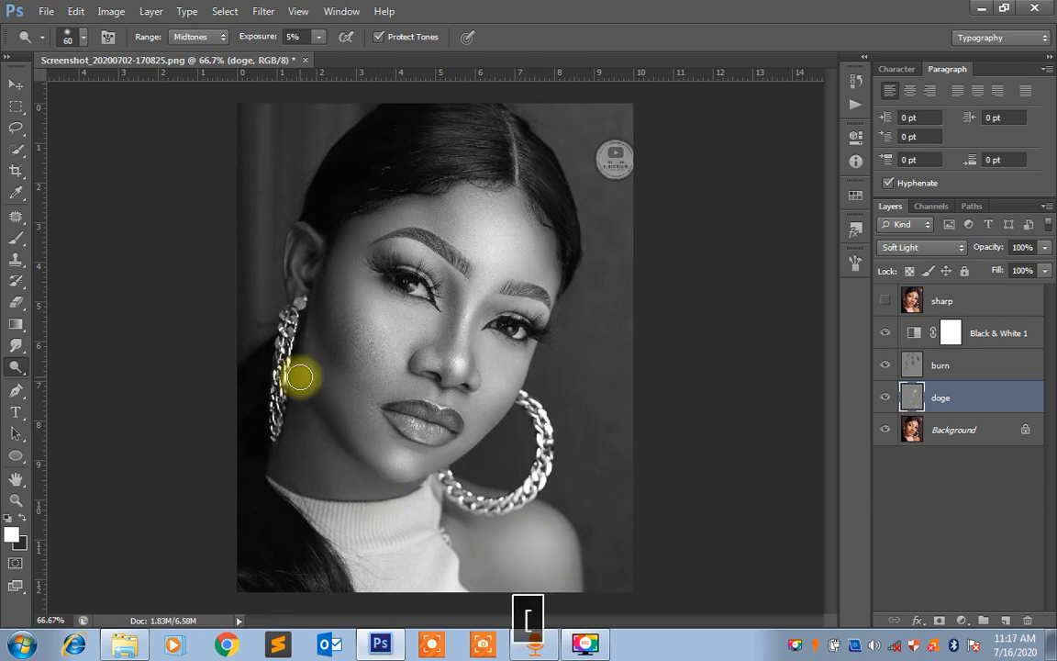
mouse_move(315, 424)
mouse_down()
mouse_move(322, 458)
mouse_move(313, 423)
mouse_move(328, 460)
mouse_move(304, 400)
mouse_move(330, 487)
mouse_move(314, 441)
mouse_move(292, 442)
mouse_move(324, 465)
mouse_move(310, 323)
mouse_move(319, 386)
mouse_move(304, 326)
mouse_move(316, 376)
mouse_move(307, 348)
mouse_move(313, 376)
mouse_up()
Dodge both eyelids, the cheek under the eye, the ear and the neck with a brush size of 35
key(bracketleft)
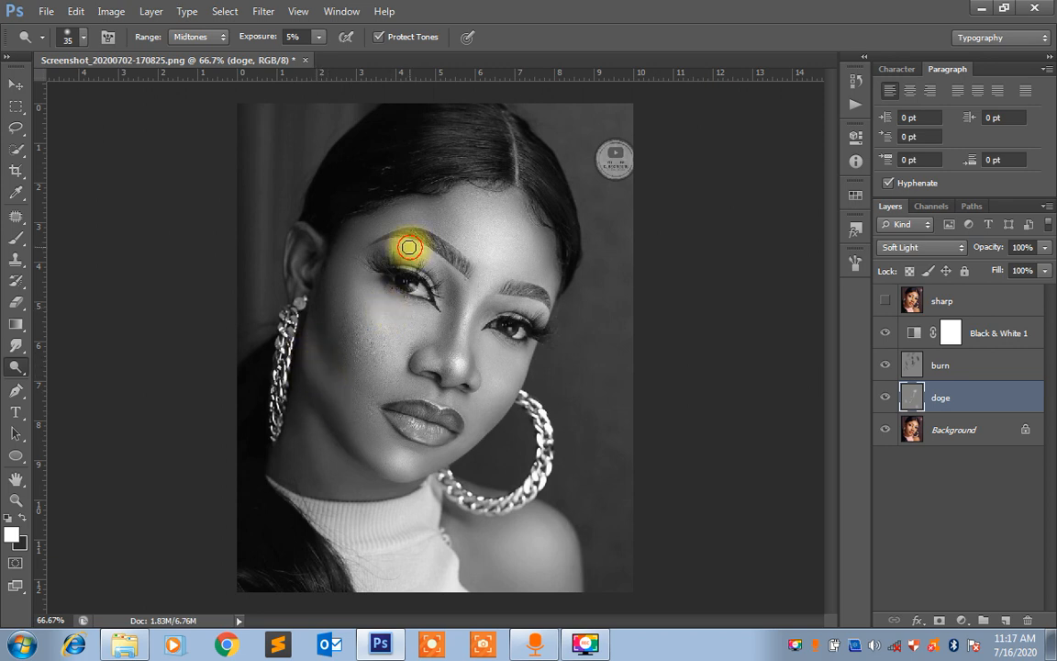
drag(417, 246, 434, 257)
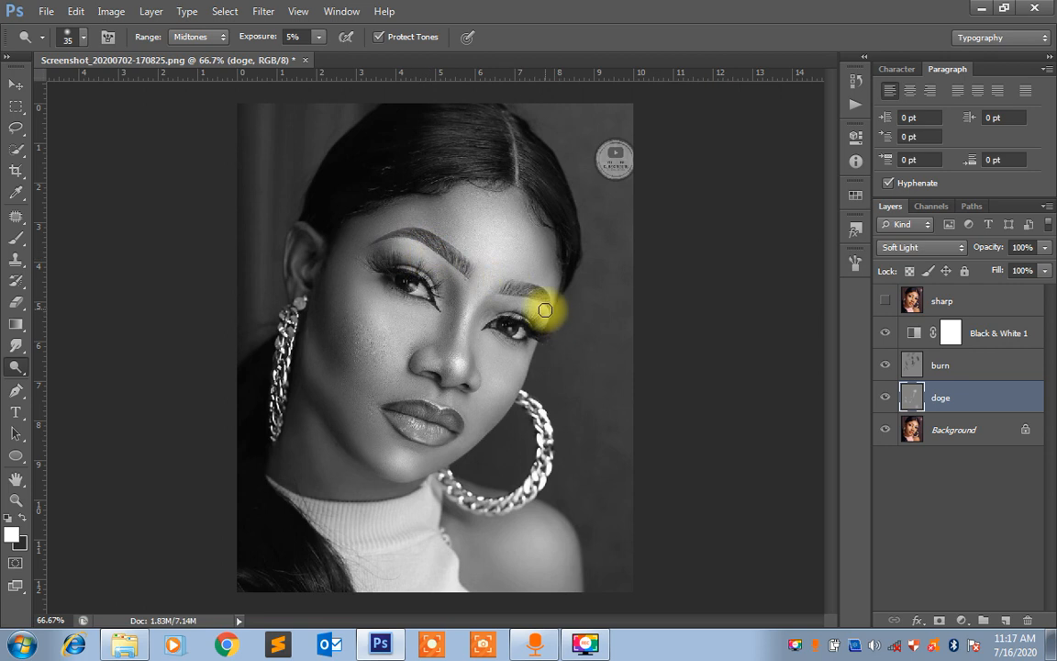
drag(545, 310, 533, 305)
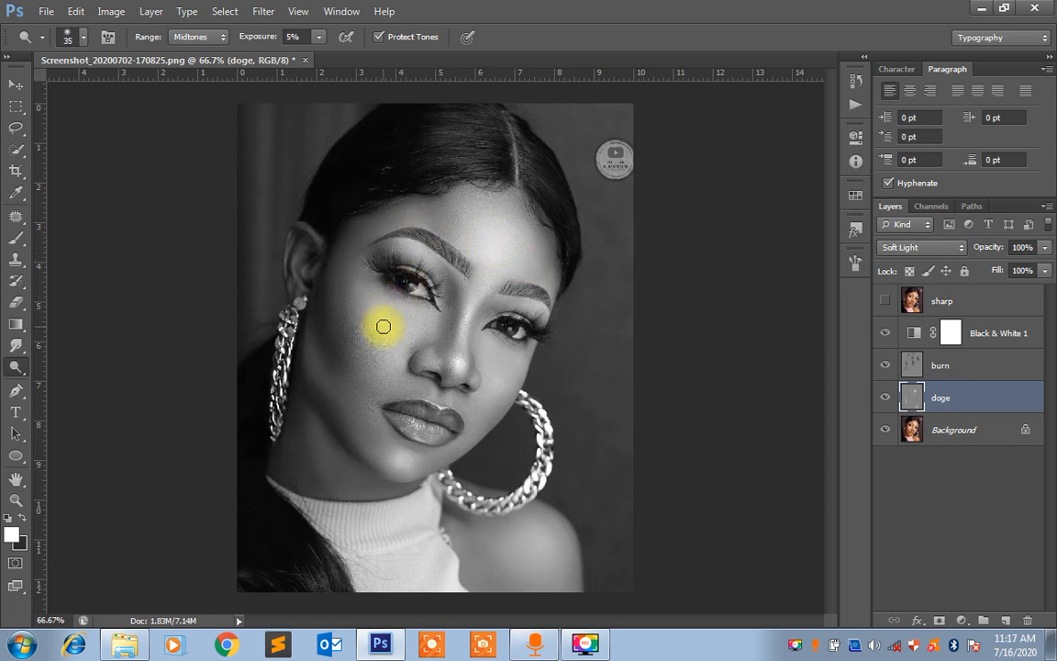
drag(383, 327, 387, 325)
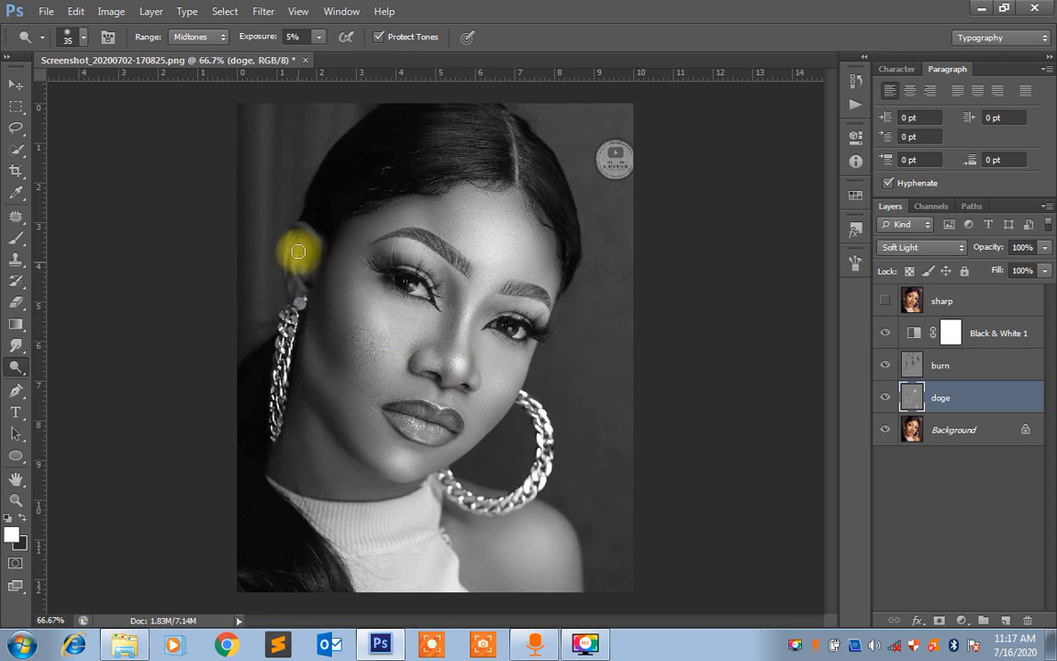
mouse_move(298, 251)
mouse_down()
mouse_move(295, 264)
mouse_move(317, 239)
mouse_move(310, 229)
mouse_up()
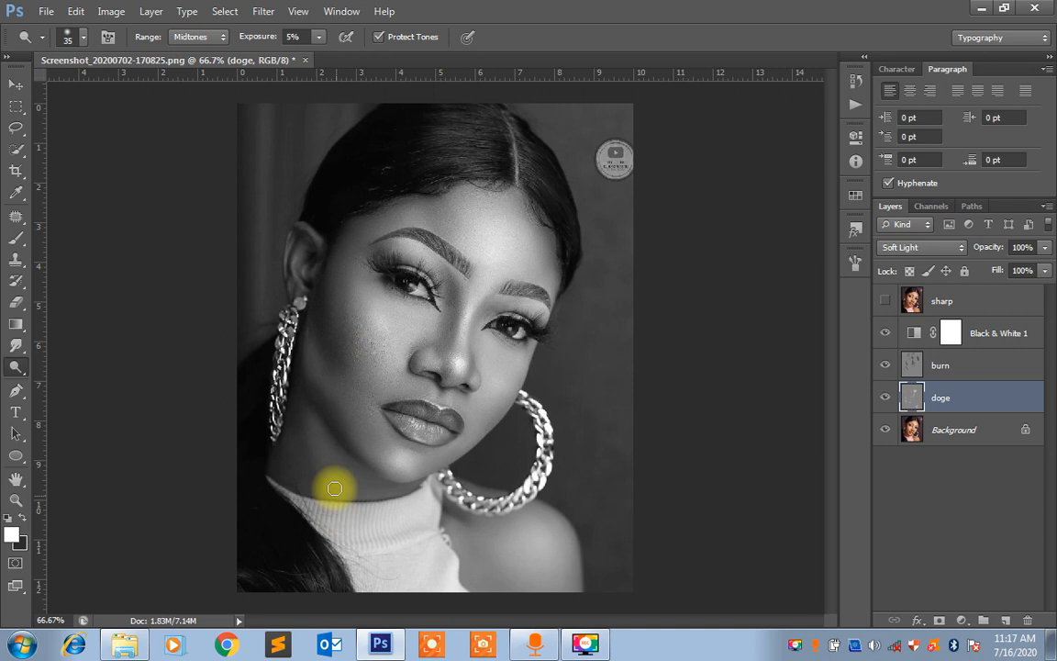
drag(331, 467, 305, 404)
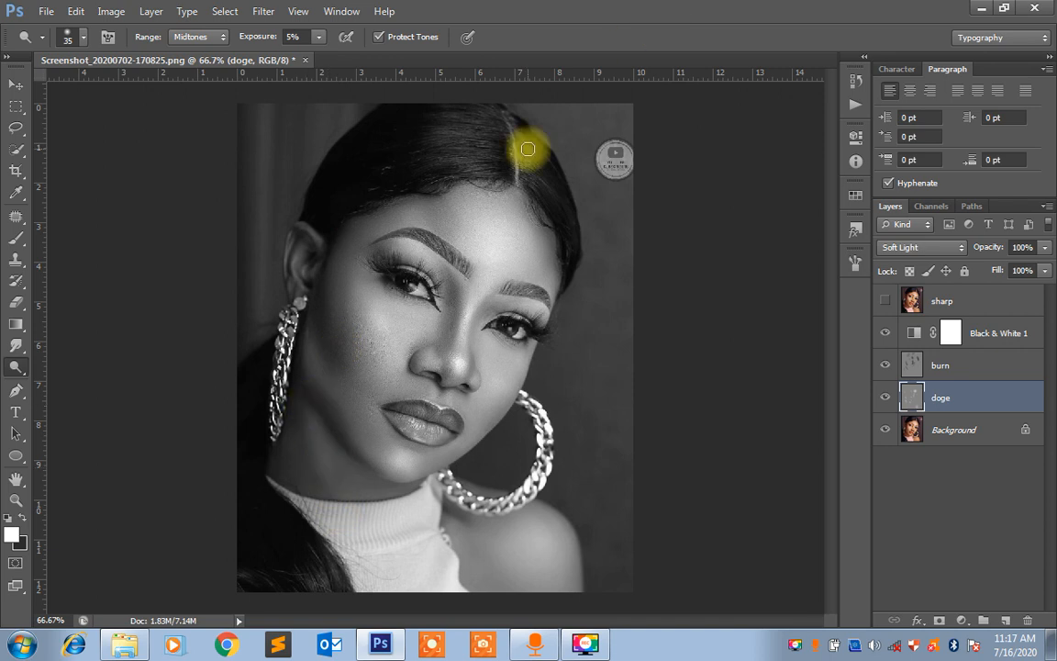
Dodge the hair on the crown and the lower hair lock at size 50, and enlarge the brush to 100 for the shoulder
key(bracketright)
key(bracketright)
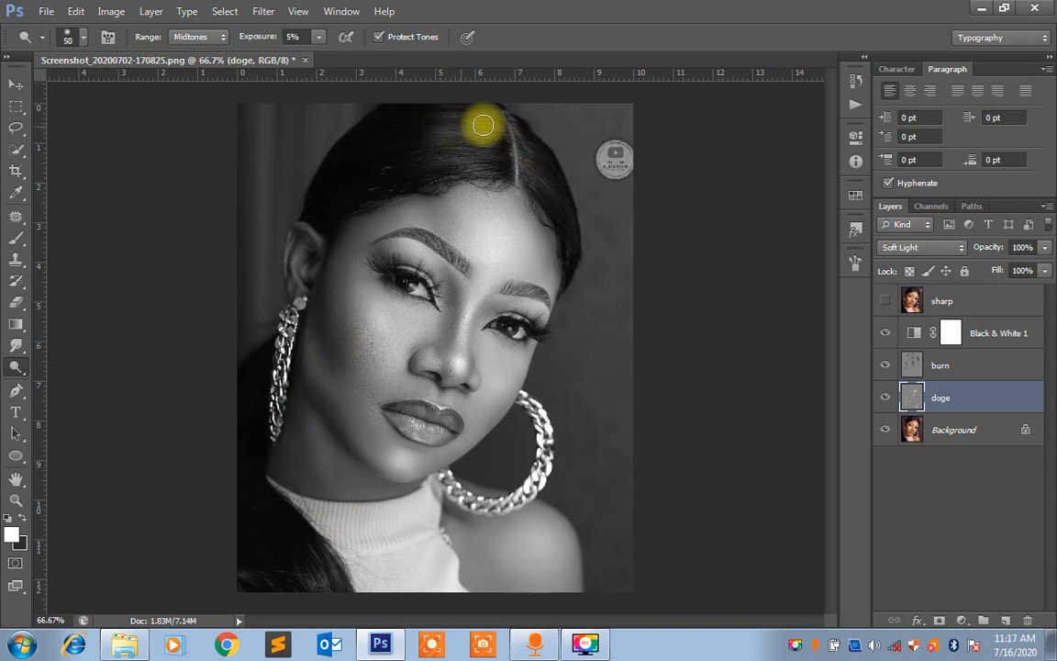
mouse_move(484, 125)
mouse_down()
mouse_move(409, 154)
mouse_move(454, 148)
mouse_move(488, 95)
mouse_move(473, 112)
mouse_move(458, 103)
mouse_move(484, 130)
mouse_move(461, 118)
mouse_move(469, 137)
mouse_move(437, 137)
mouse_move(462, 134)
mouse_move(478, 110)
mouse_move(470, 113)
mouse_move(549, 159)
mouse_move(561, 203)
mouse_up()
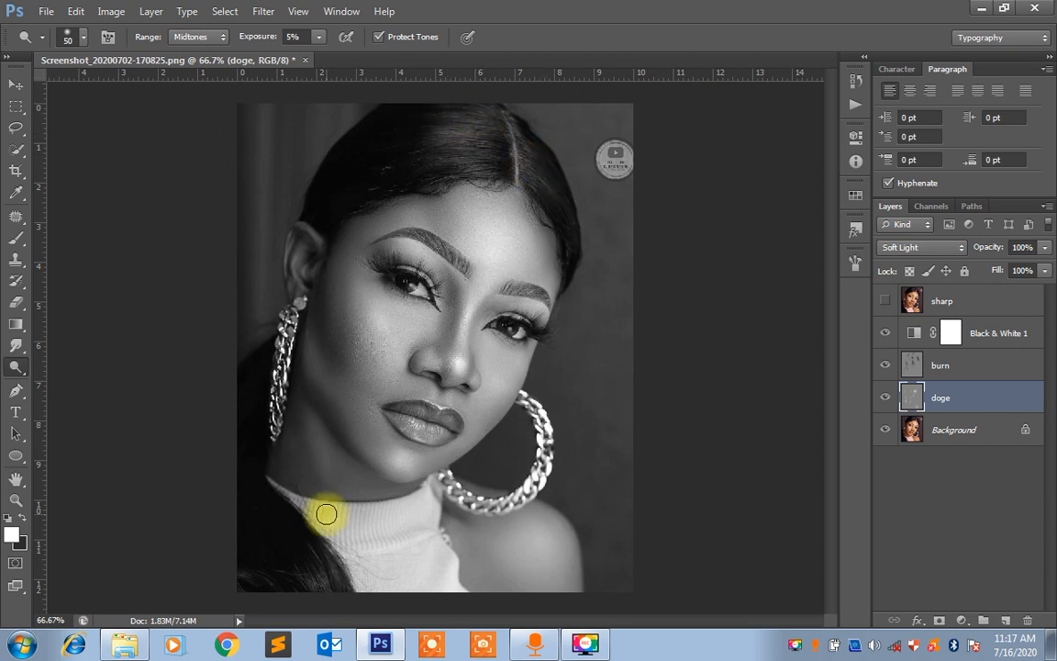
mouse_move(325, 515)
mouse_down()
mouse_move(317, 578)
mouse_move(309, 573)
mouse_move(330, 568)
mouse_move(313, 547)
mouse_move(331, 587)
mouse_move(314, 566)
mouse_move(293, 582)
mouse_move(252, 577)
mouse_up()
key(])
key(])
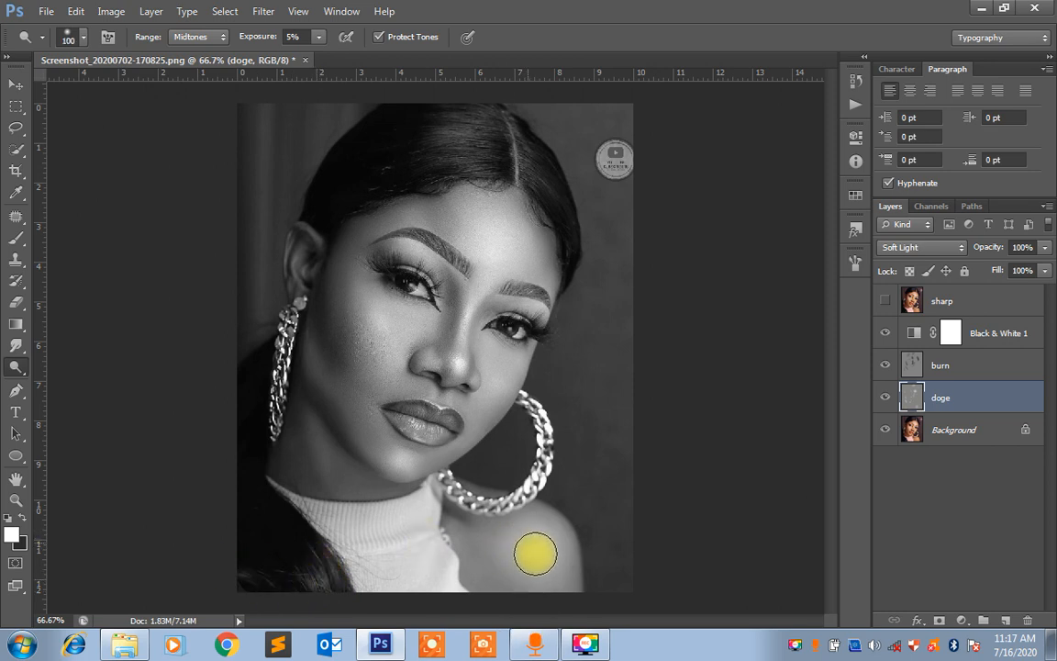
Group the burn and doge layers and hide the Black & White 1 adjustment layer
key(ctrl+minus)
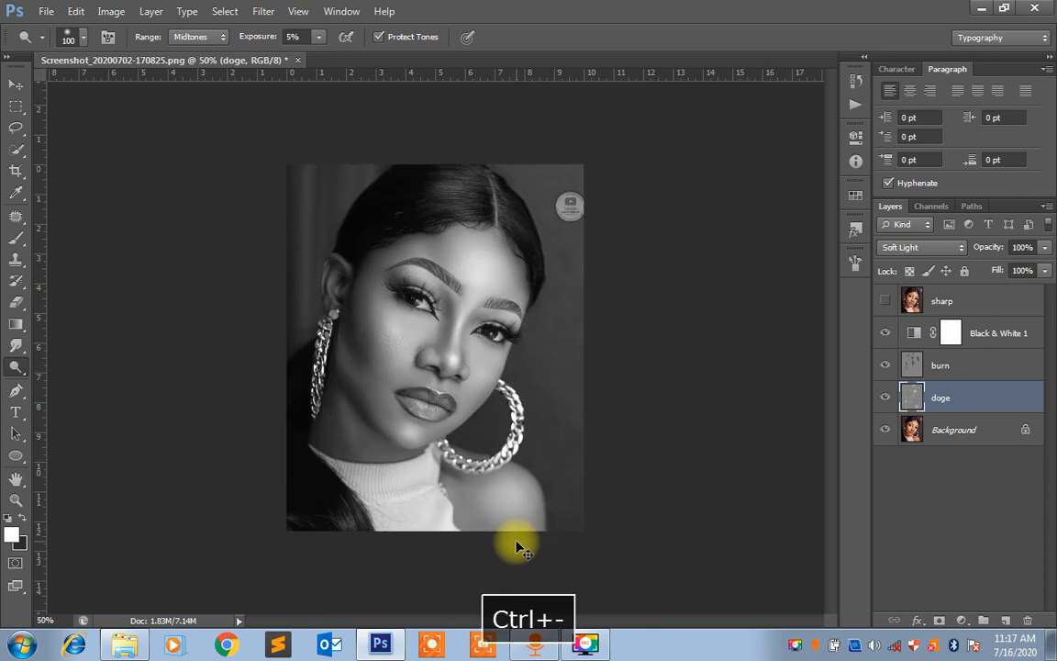
ctrl+click(946, 369)
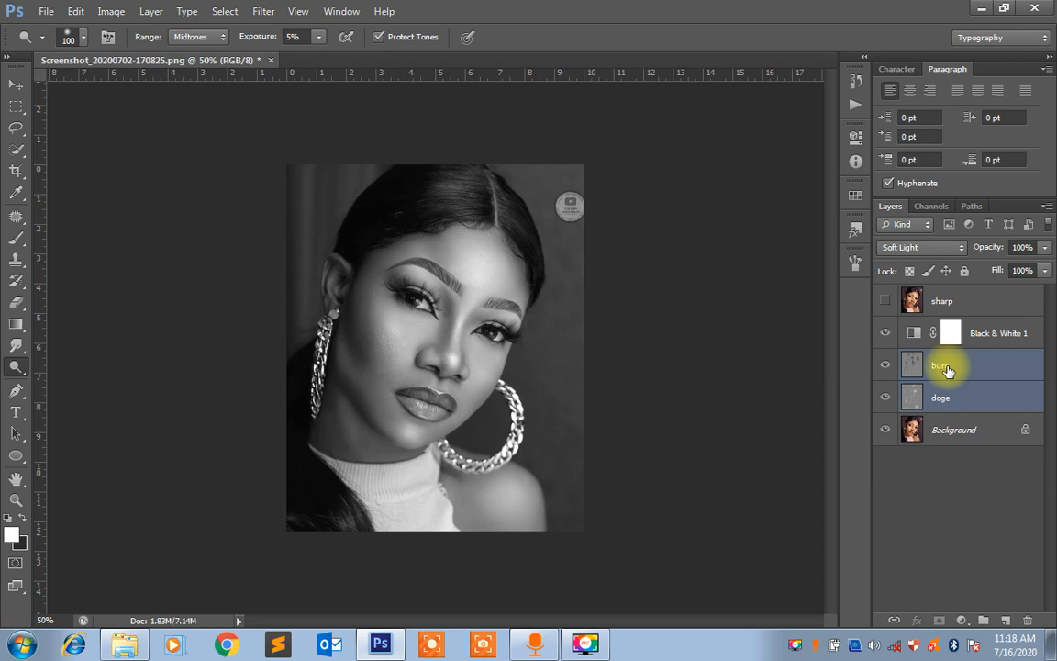
key(ctrl+g)
key(ctrl+g)
key(ctrl+alt+z)
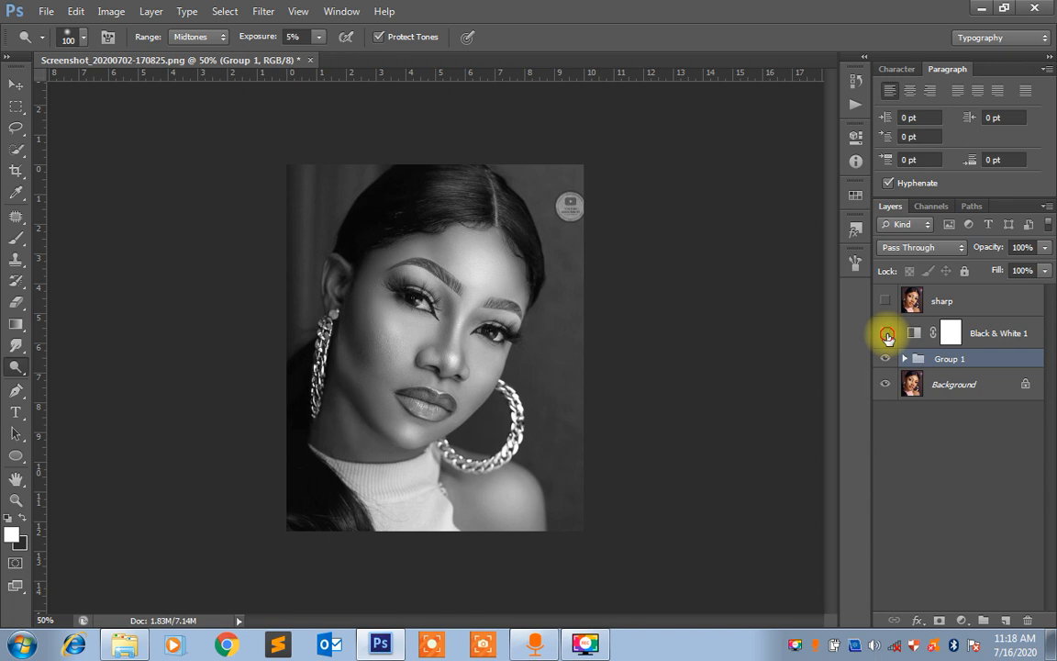
Delete the Black & White 1 adjustment layer
click(1001, 337)
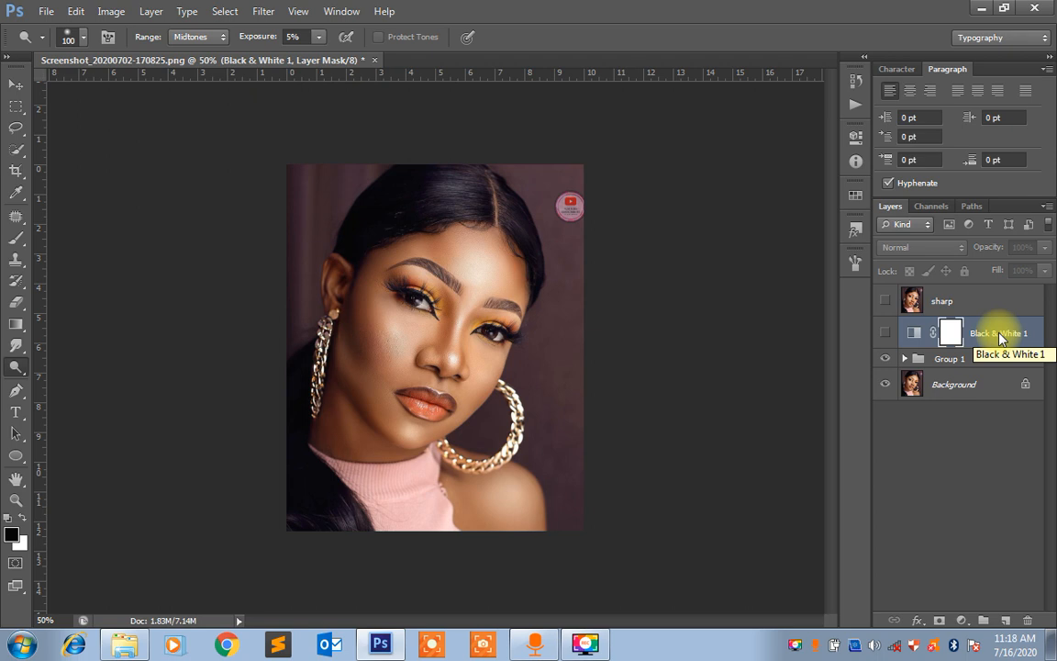
click(1000, 339)
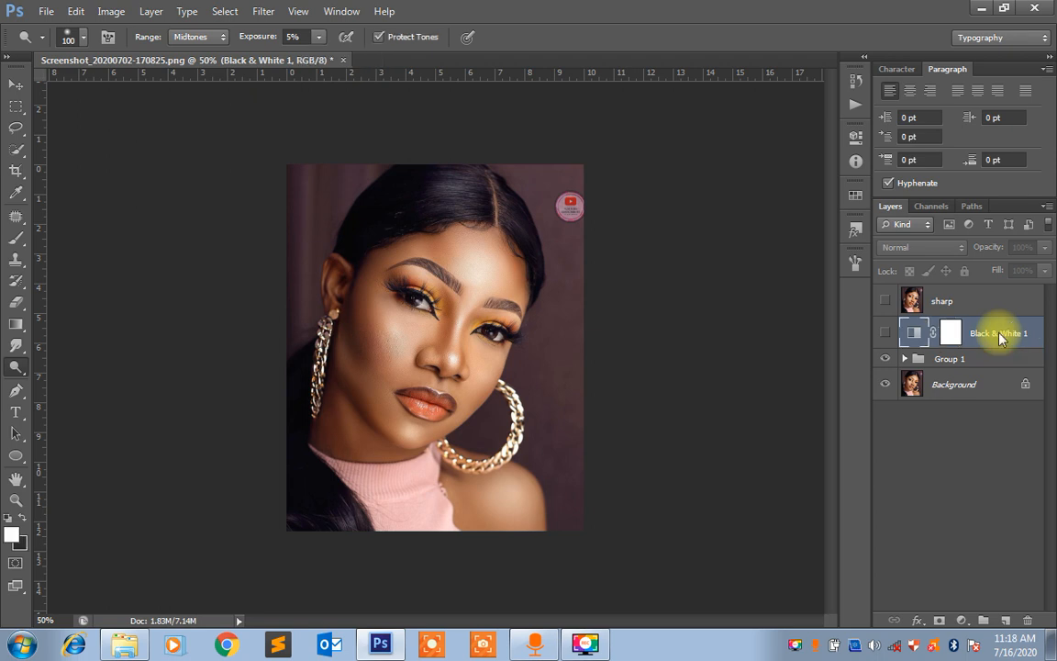
key(Delete)
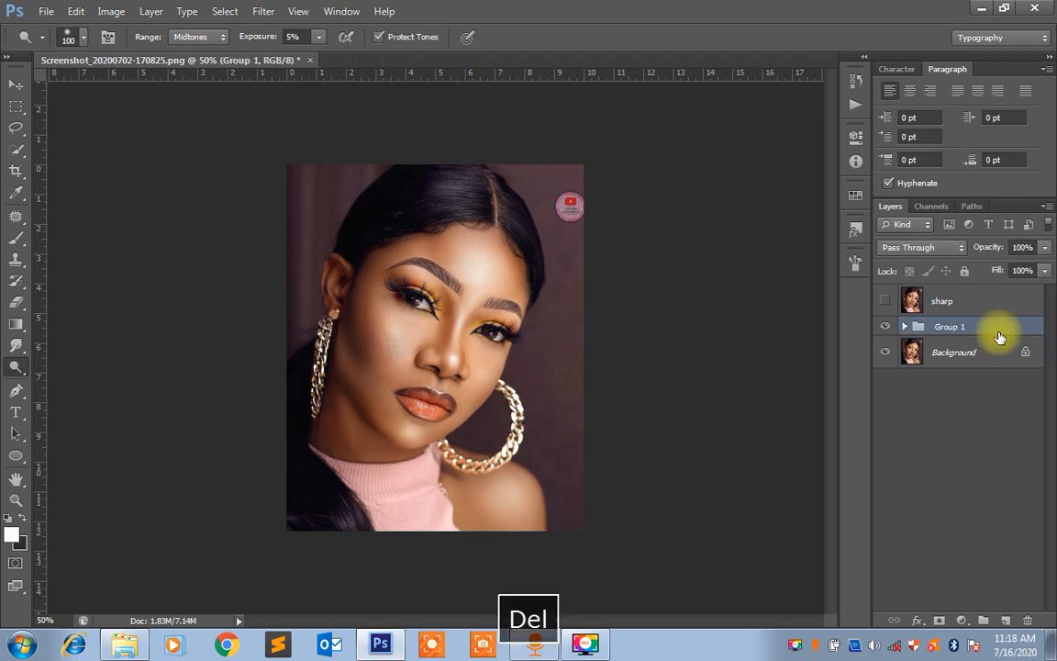
Show the sharp layer and move Group 1 above it in the layer stack
click(885, 328)
click(885, 328)
click(886, 301)
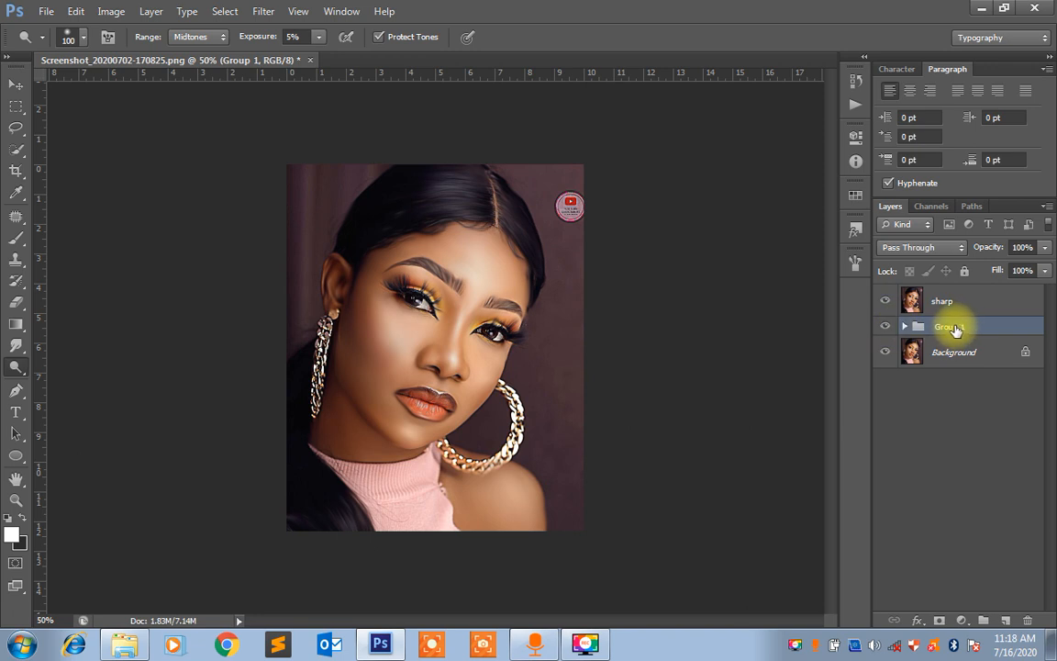
drag(953, 331, 945, 288)
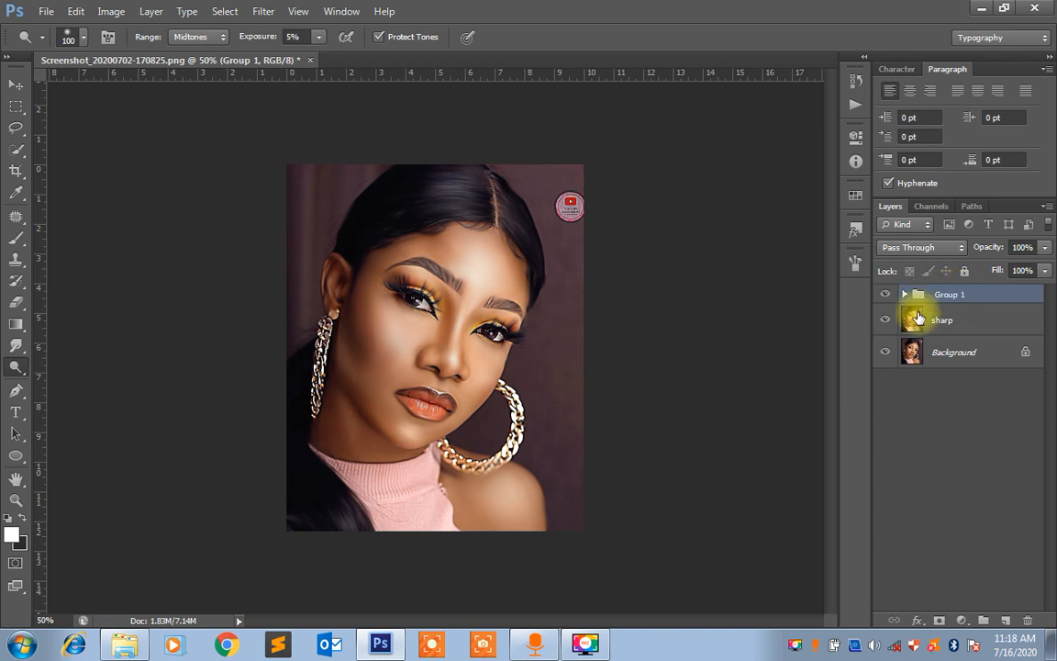
Compare the portrait with and without the sharp layer, leaving that layer visible
click(885, 321)
click(885, 321)
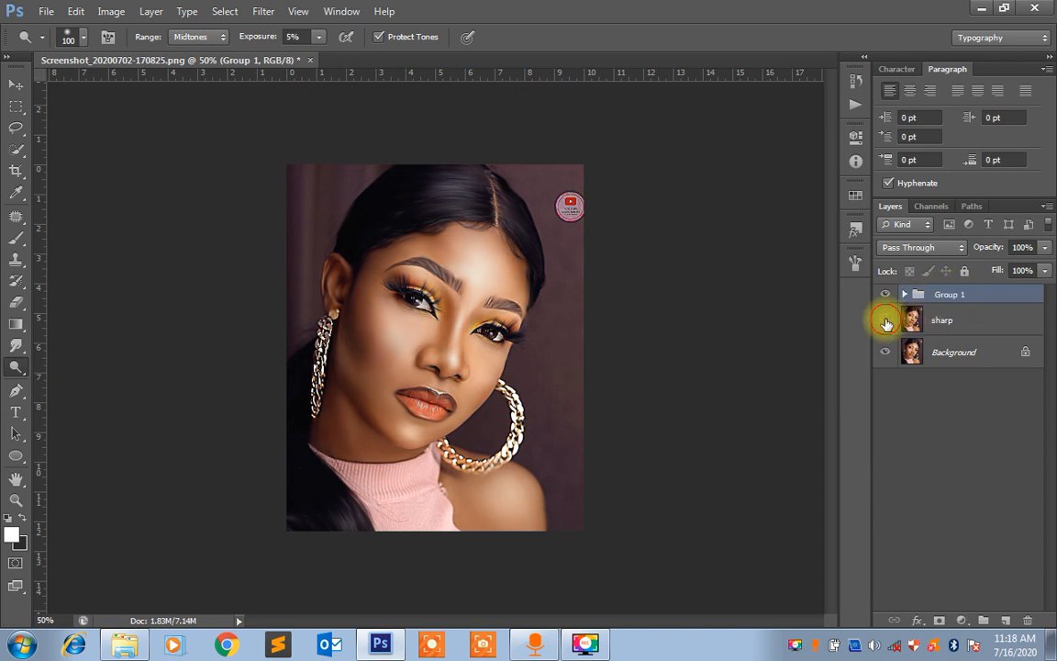
click(886, 322)
click(886, 321)
click(885, 321)
click(886, 321)
click(886, 322)
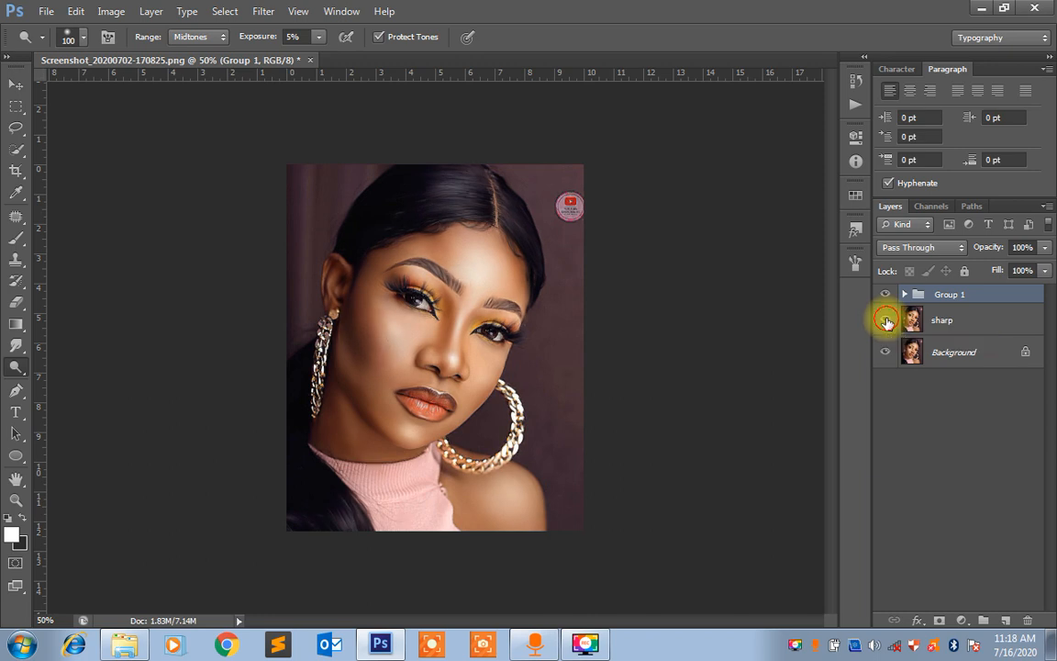
click(886, 320)
click(933, 321)
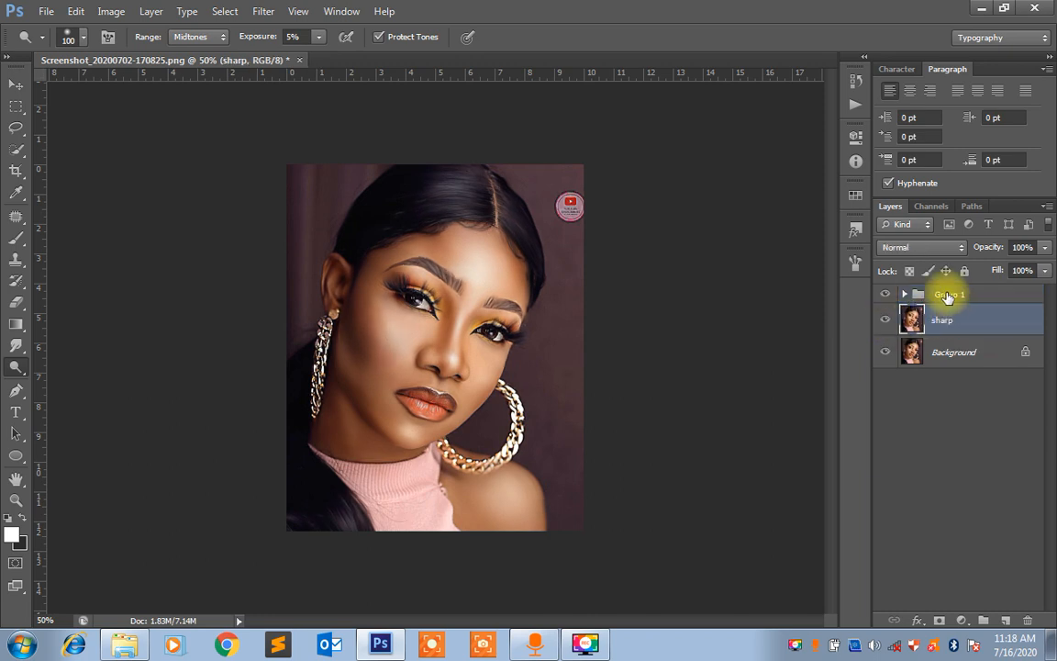
Add a white (ffffff) Solid Color fill layer above Group 1
click(940, 295)
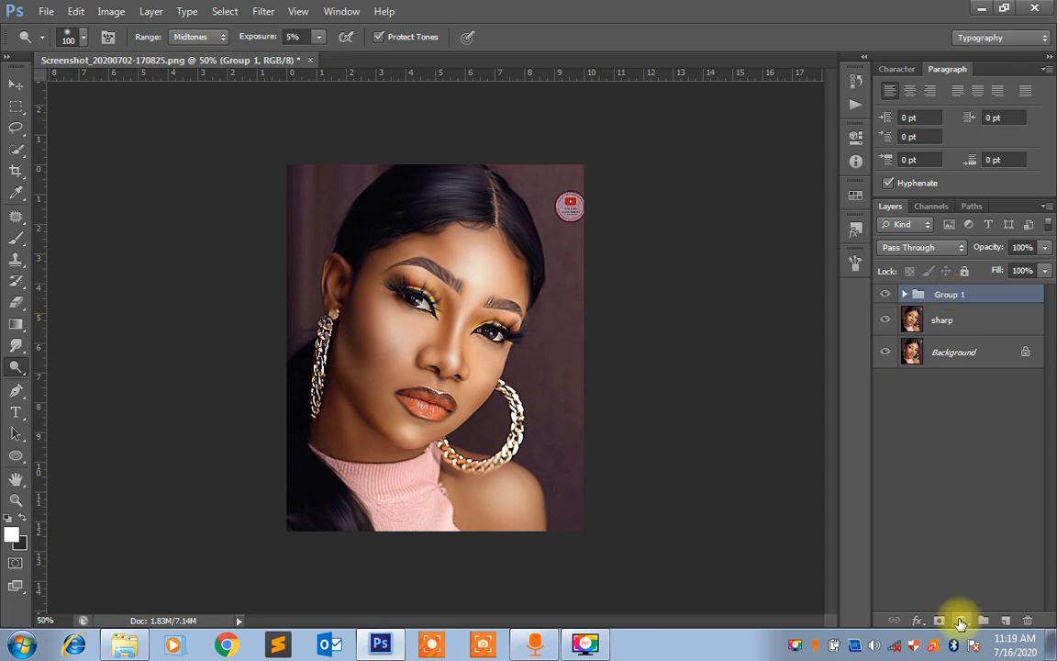
click(960, 621)
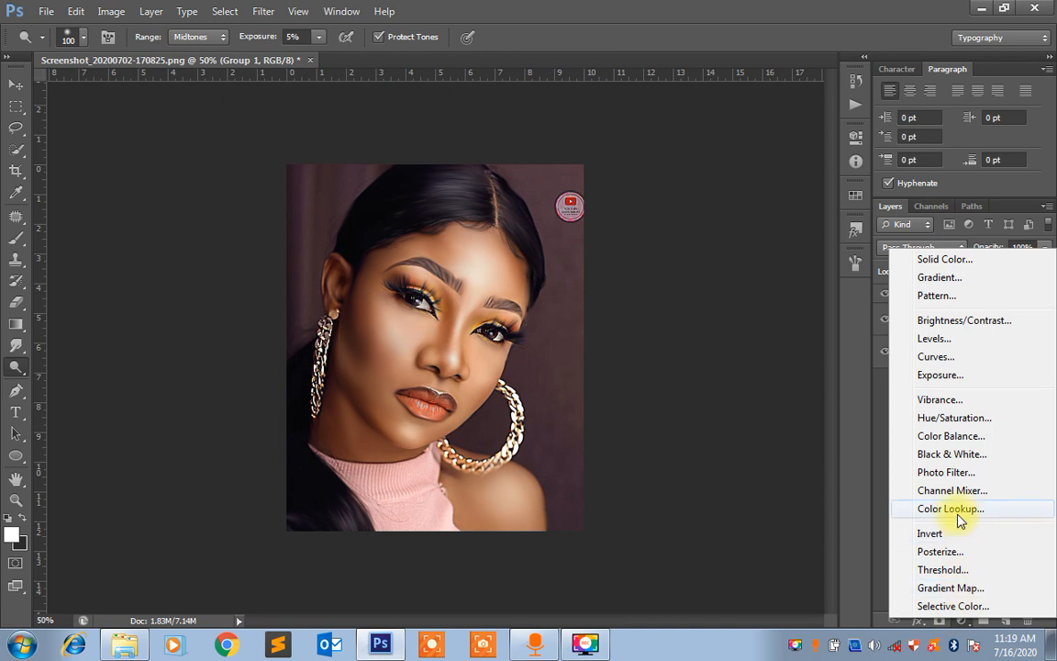
click(941, 261)
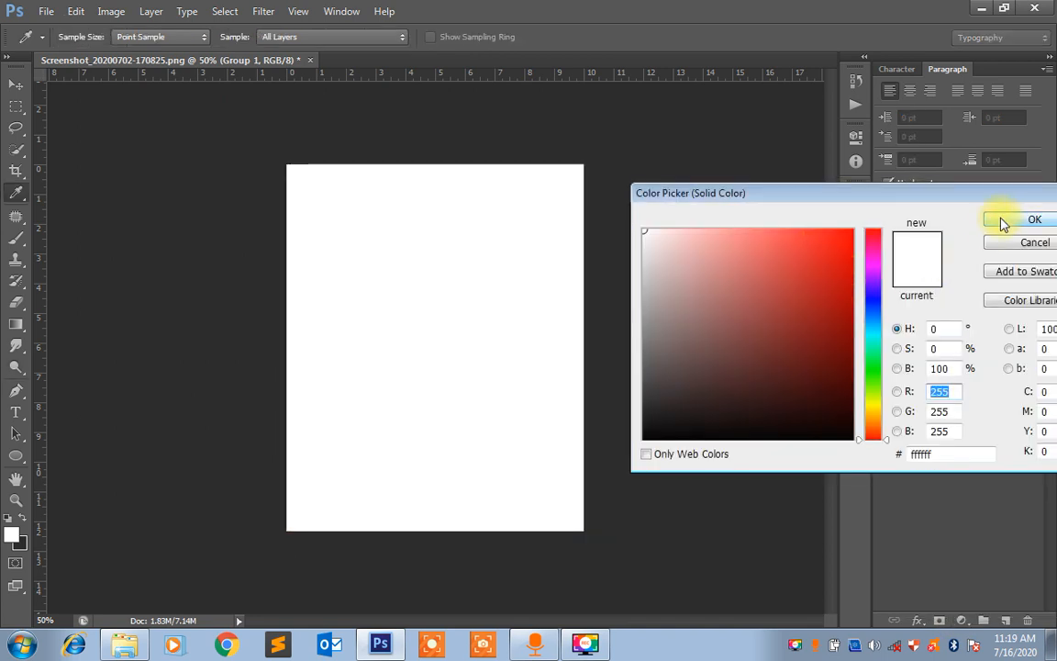
click(1005, 222)
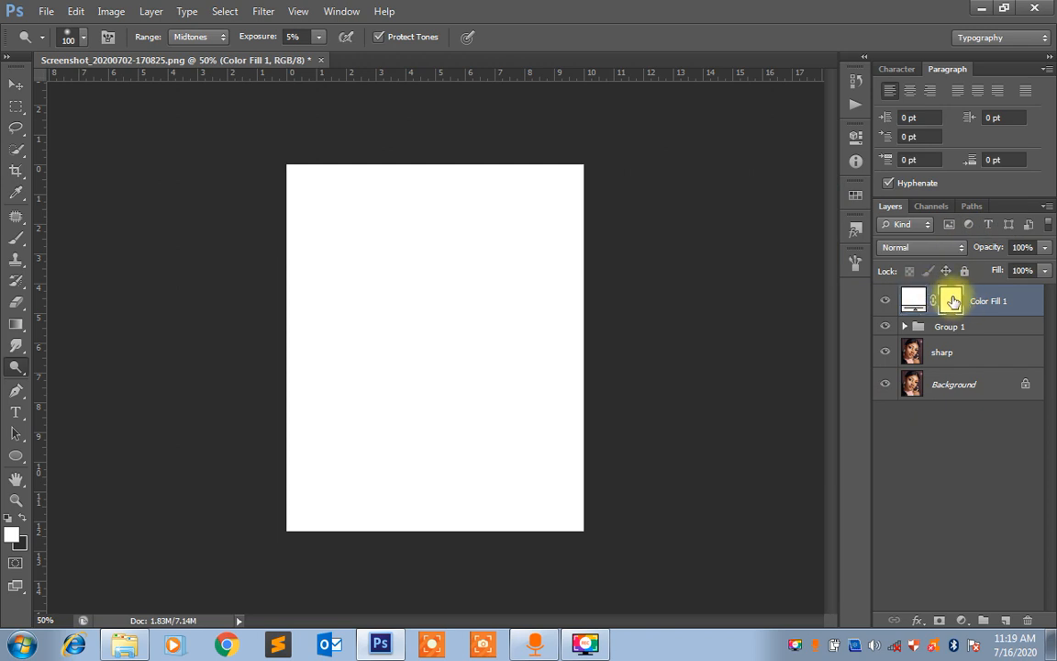
Fill the Color Fill 1 layer mask with black to hide the white fill
click(952, 302)
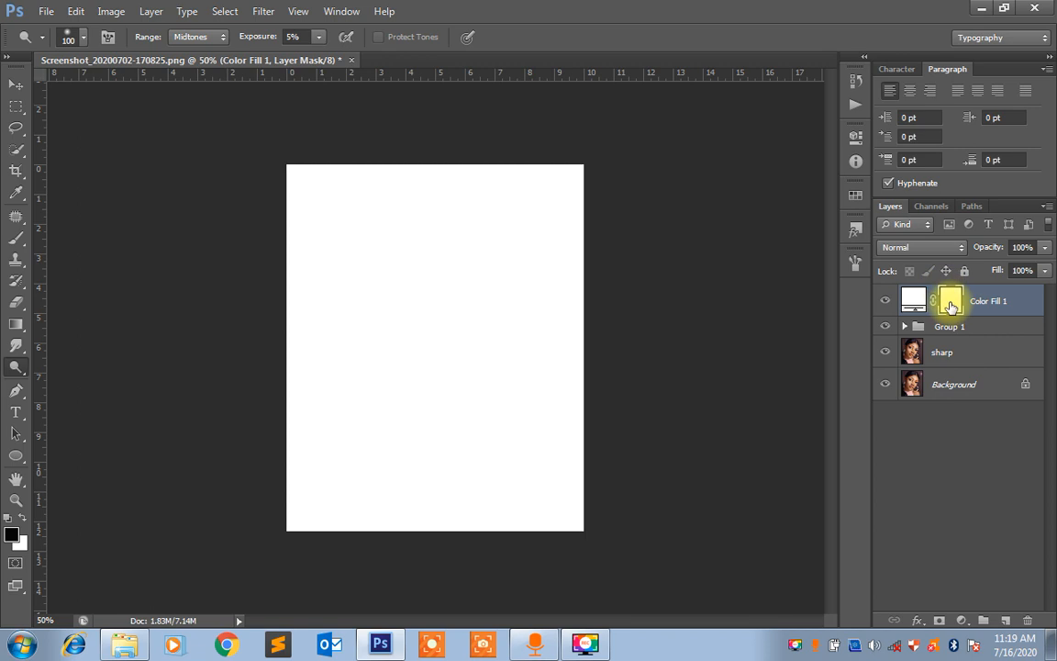
drag(951, 307, 953, 310)
key(ctrl+Delete)
key(alt+Delete)
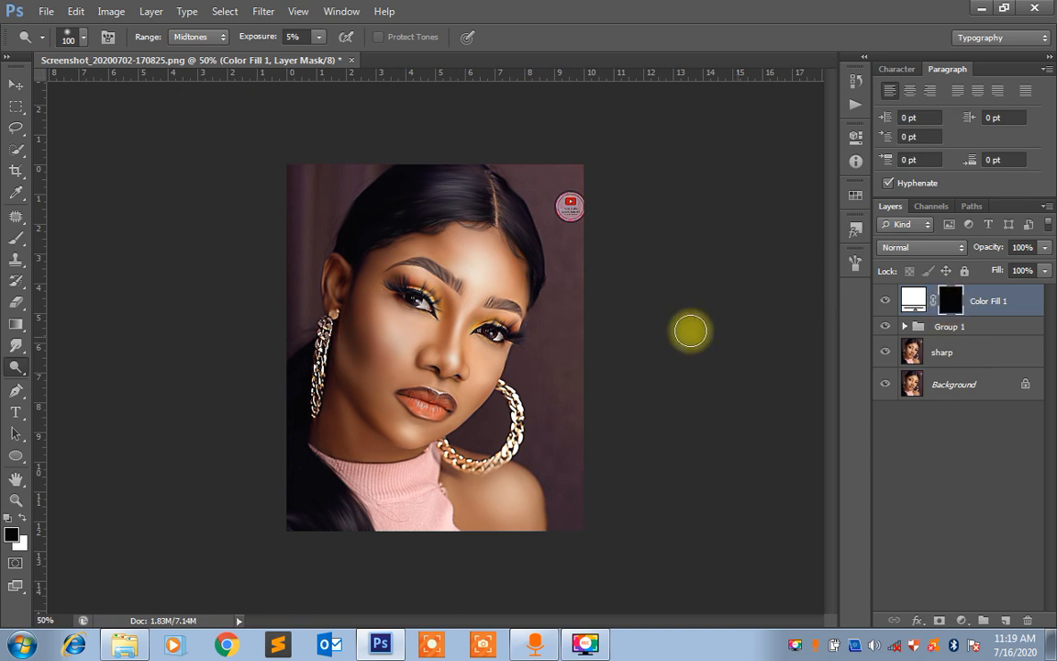
Switch to the Brush tool and check its tip size and hardness settings
key(b)
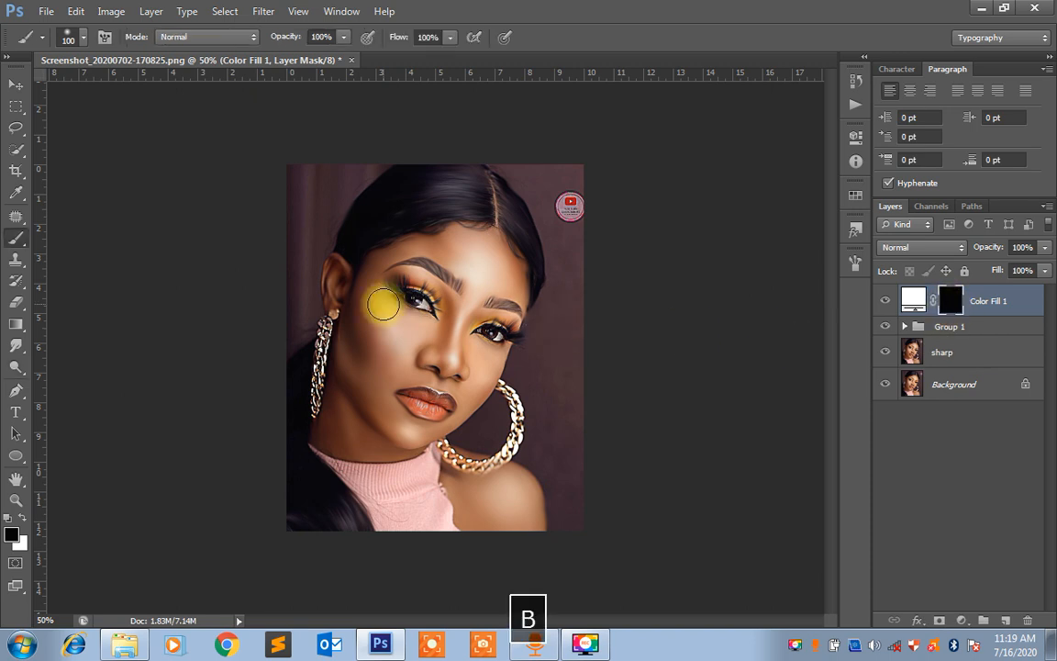
right_click(17, 238)
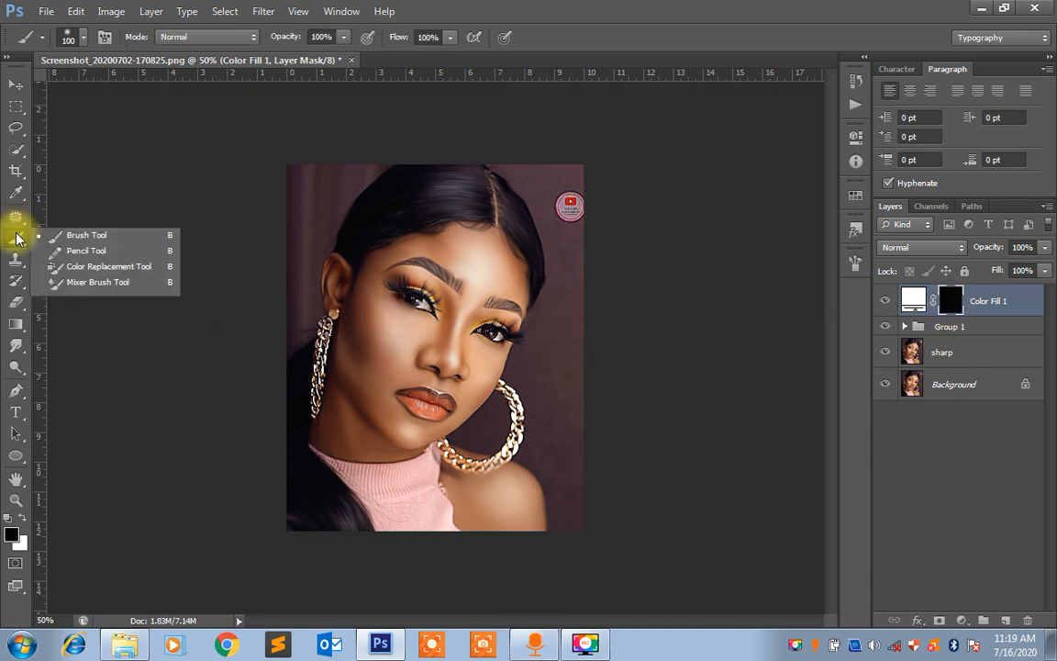
click(57, 234)
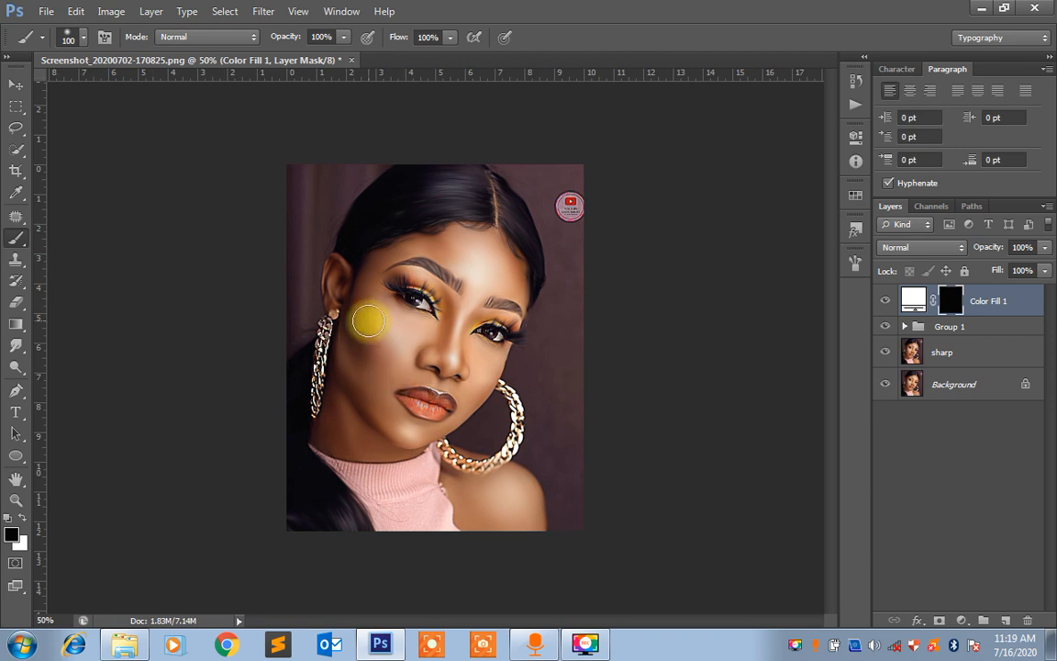
click(82, 38)
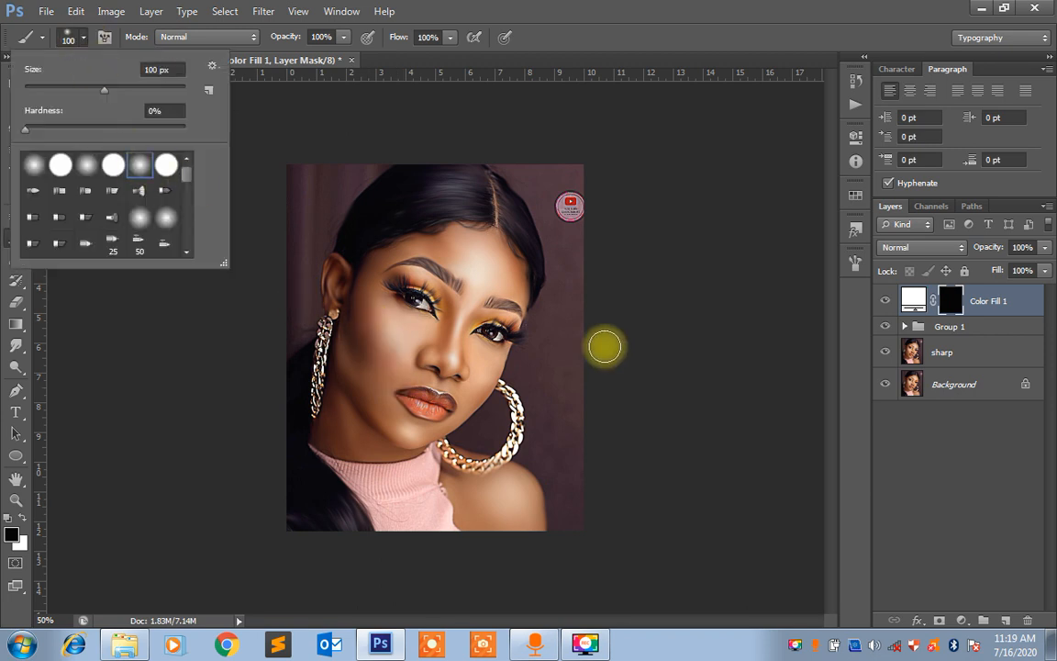
click(604, 346)
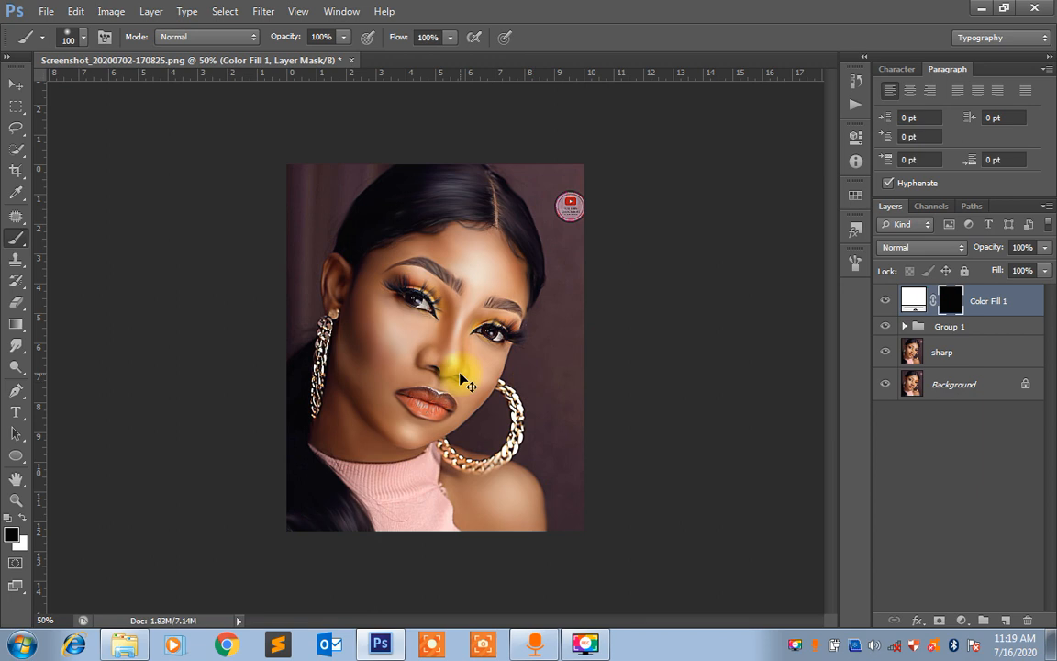
key(ctrl+equal)
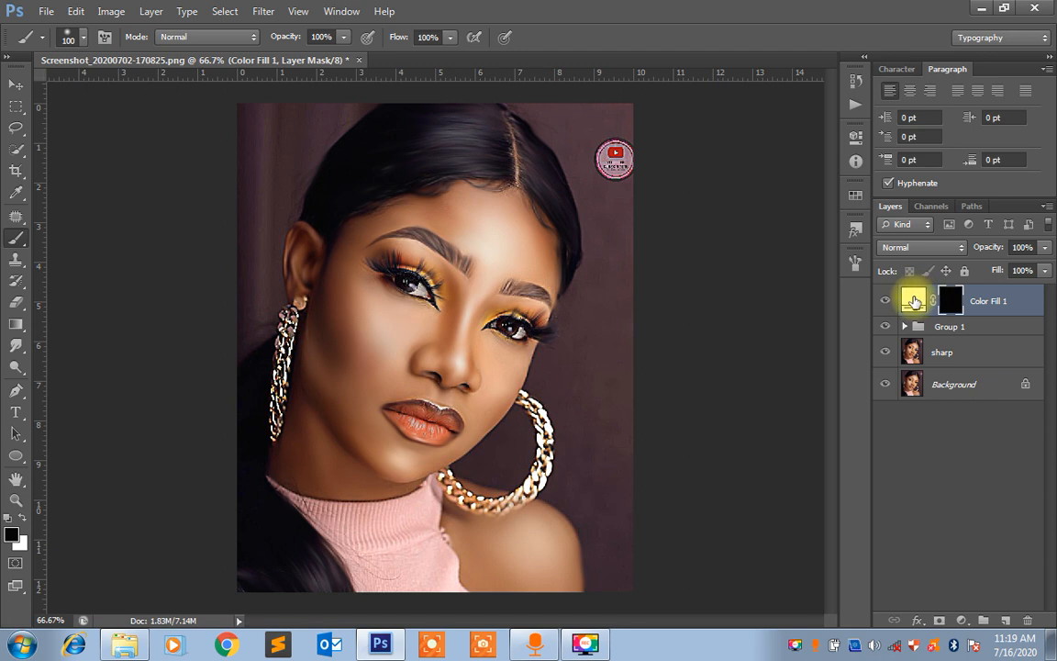
double_click(914, 301)
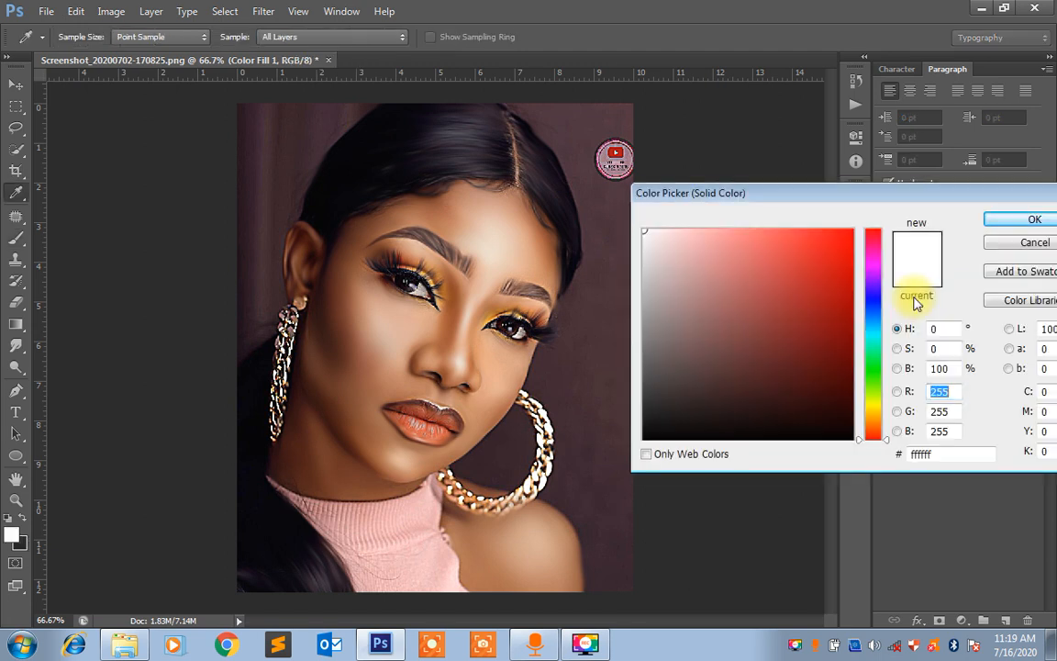
click(1005, 223)
click(950, 301)
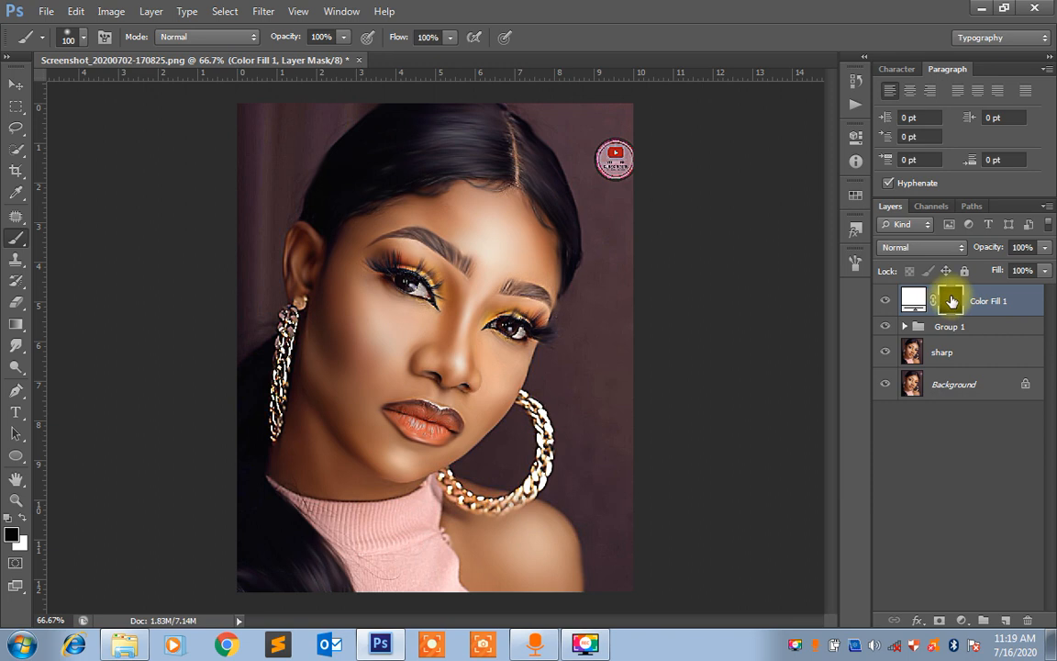
key(ctrl+i)
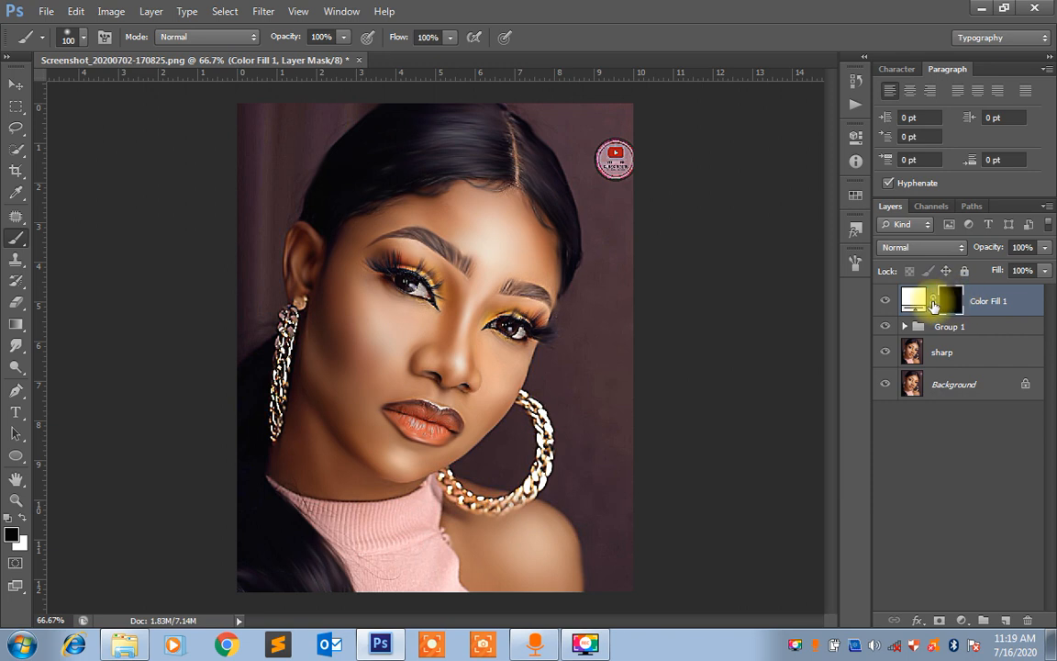
Set the Color Fill 1 color to the skin tone d2b19c by sampling the cheek under the eye
click(915, 301)
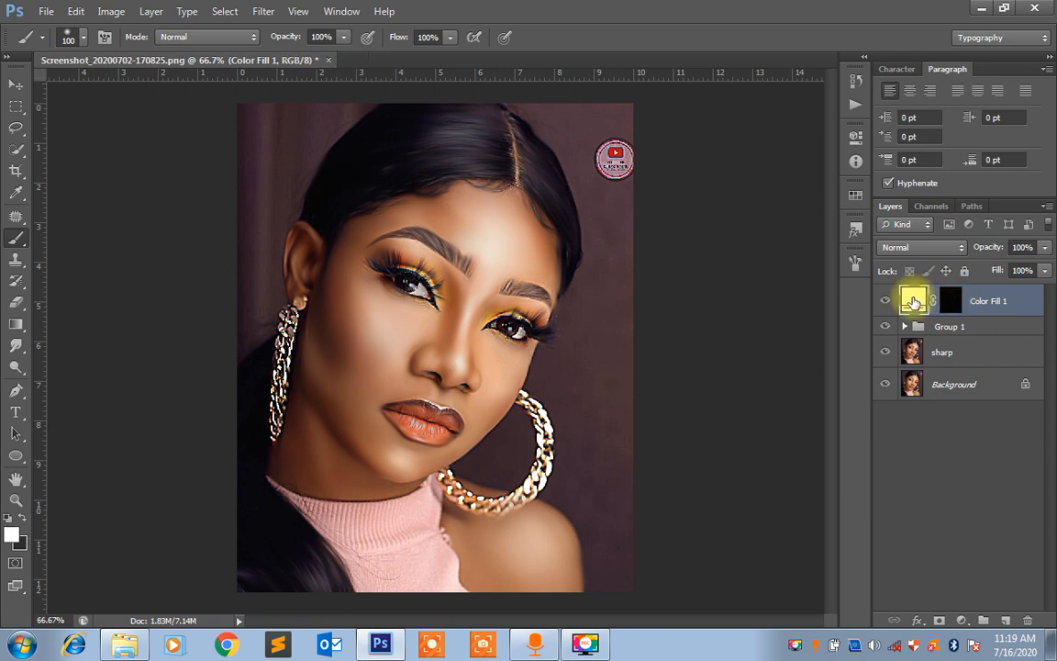
double_click(914, 300)
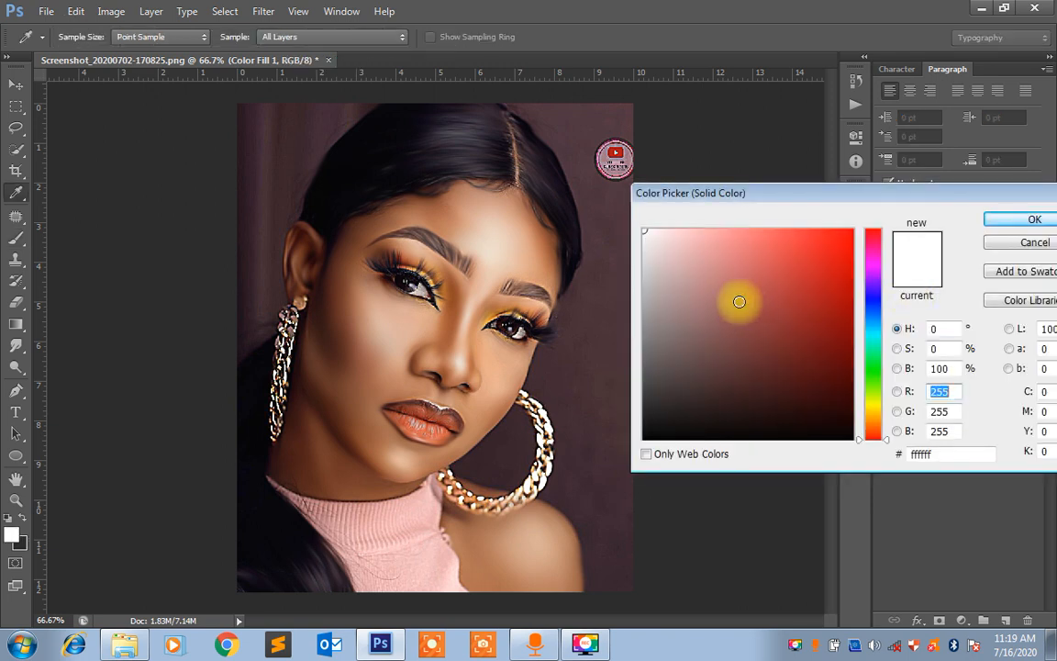
click(398, 321)
click(392, 325)
click(404, 321)
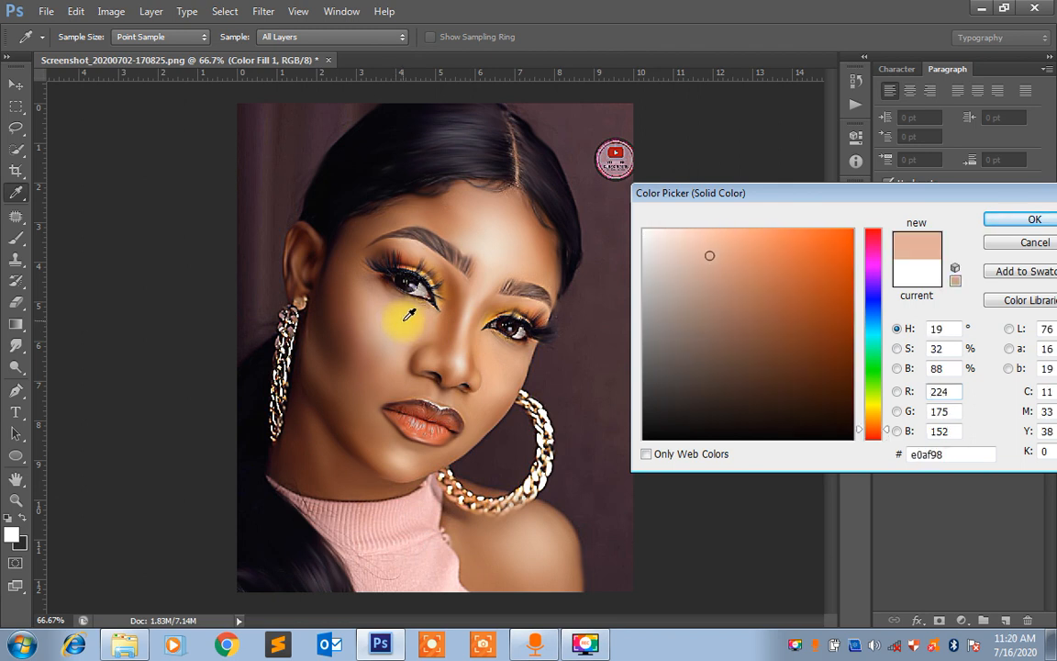
click(498, 234)
click(503, 238)
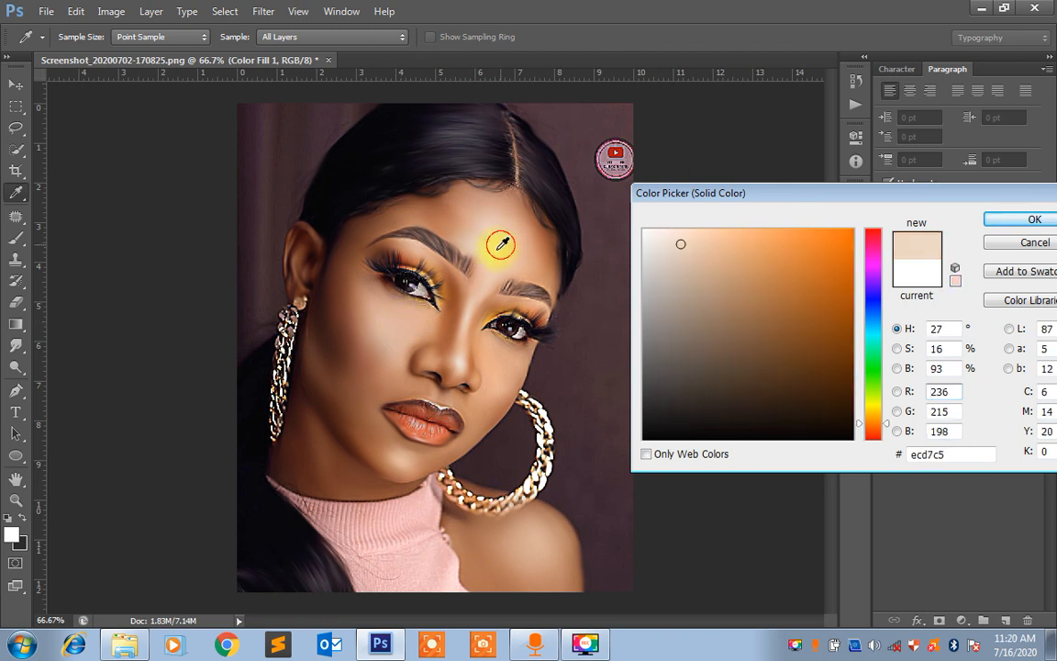
click(366, 337)
click(386, 328)
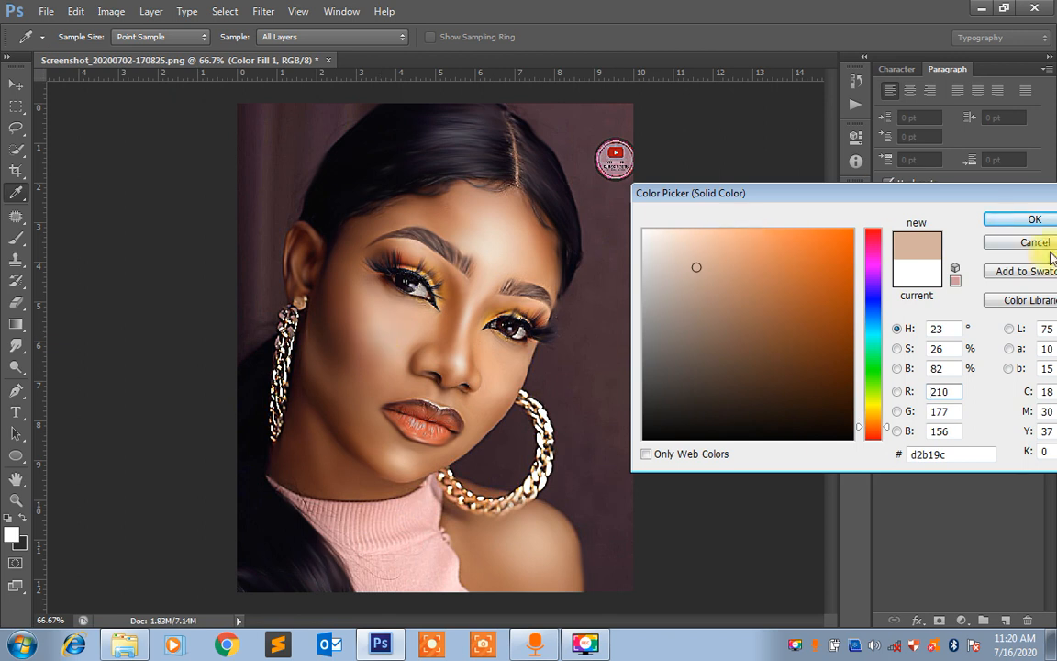
click(1034, 220)
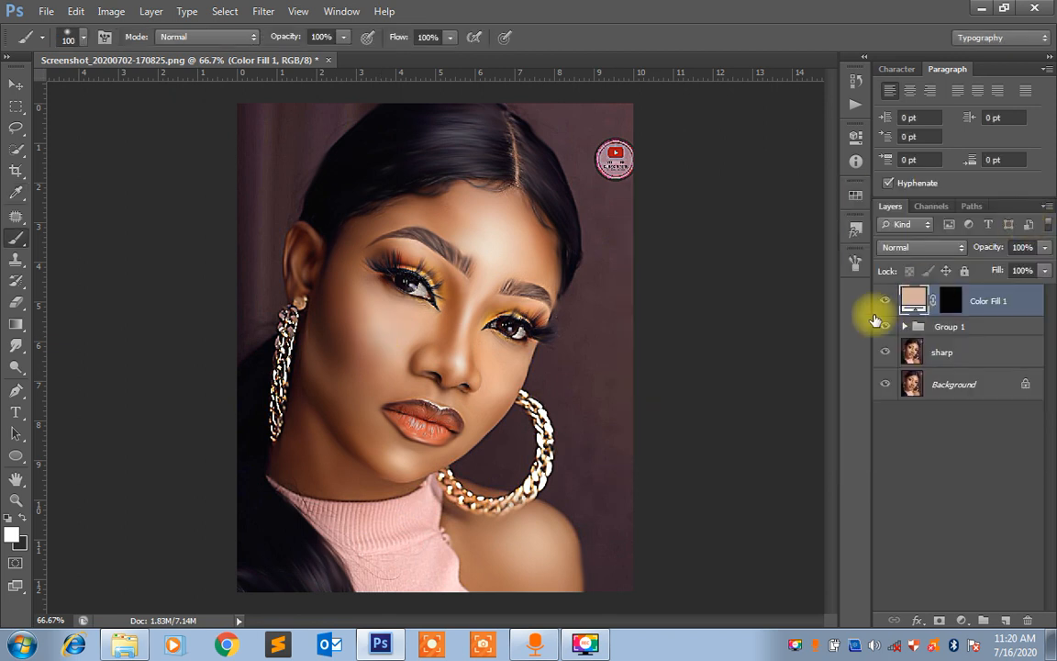
Paint white on the Color Fill 1 mask over the cheek beside the nose with a soft brush of size 100
click(954, 303)
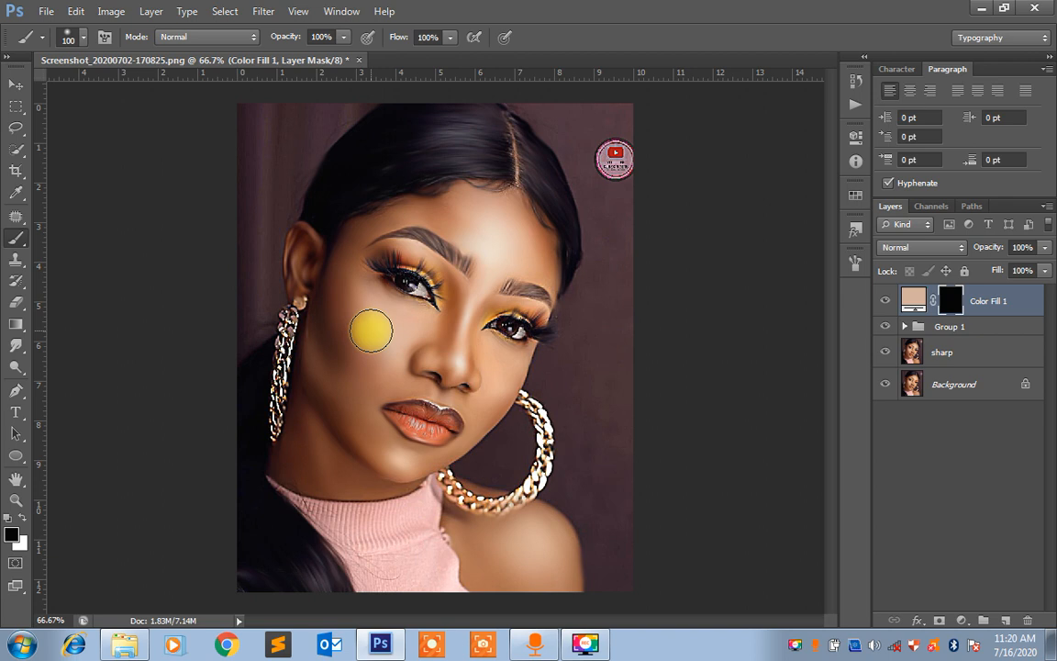
key(x)
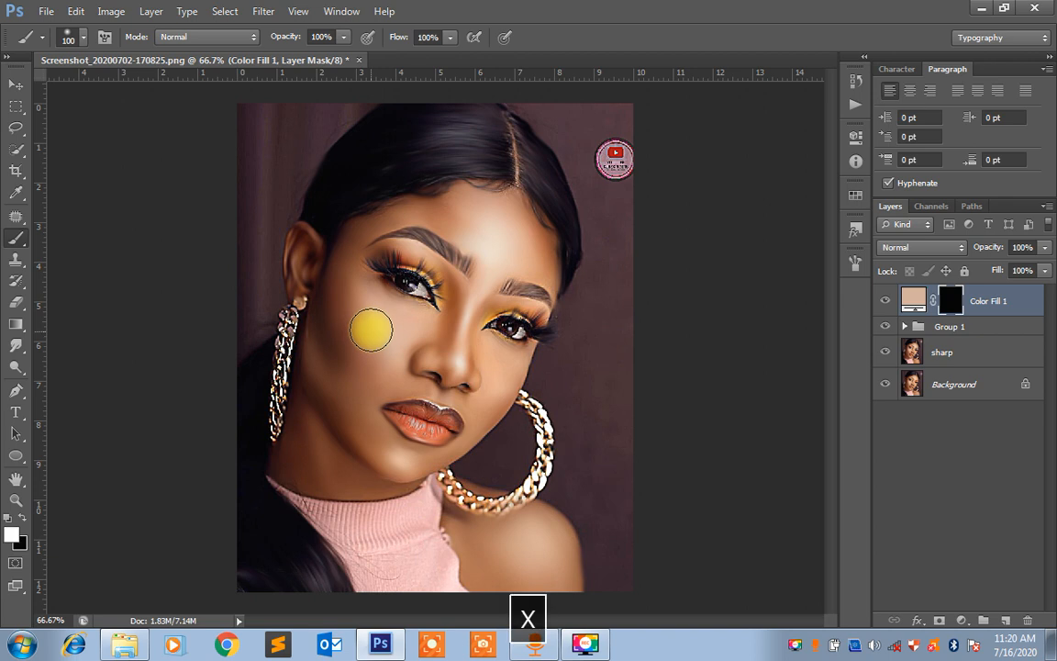
mouse_move(372, 331)
mouse_down()
mouse_move(383, 355)
mouse_move(361, 366)
mouse_move(344, 318)
mouse_move(349, 339)
mouse_up()
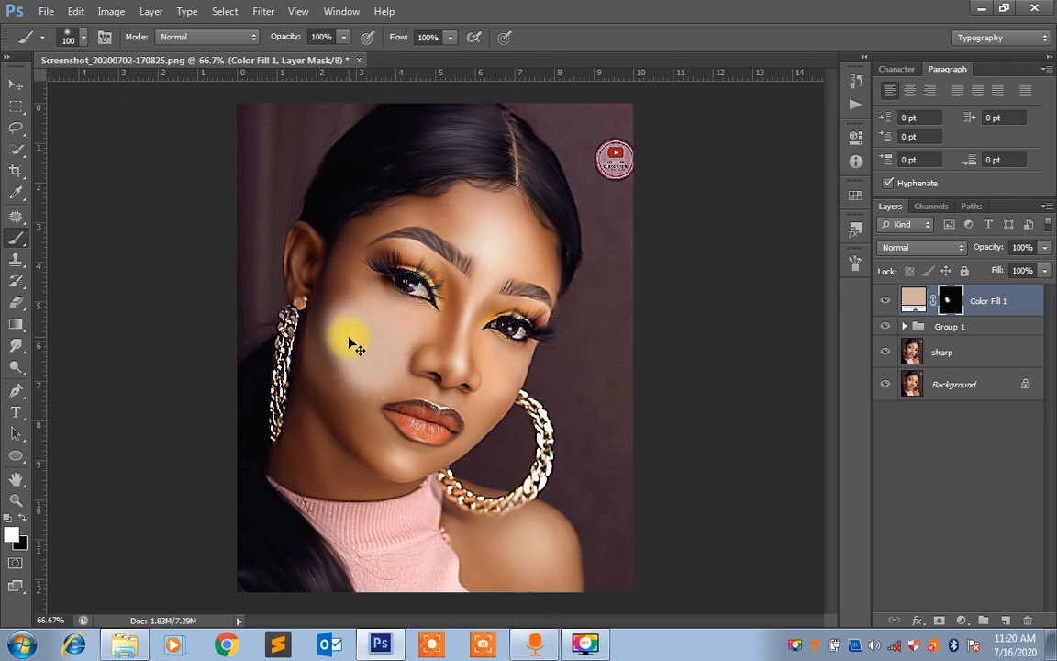
Paint the skin tone through the mask across the cheeks, nose and forehead with a smaller brush, sparing the eyes and brows
key(ctrl+equal)
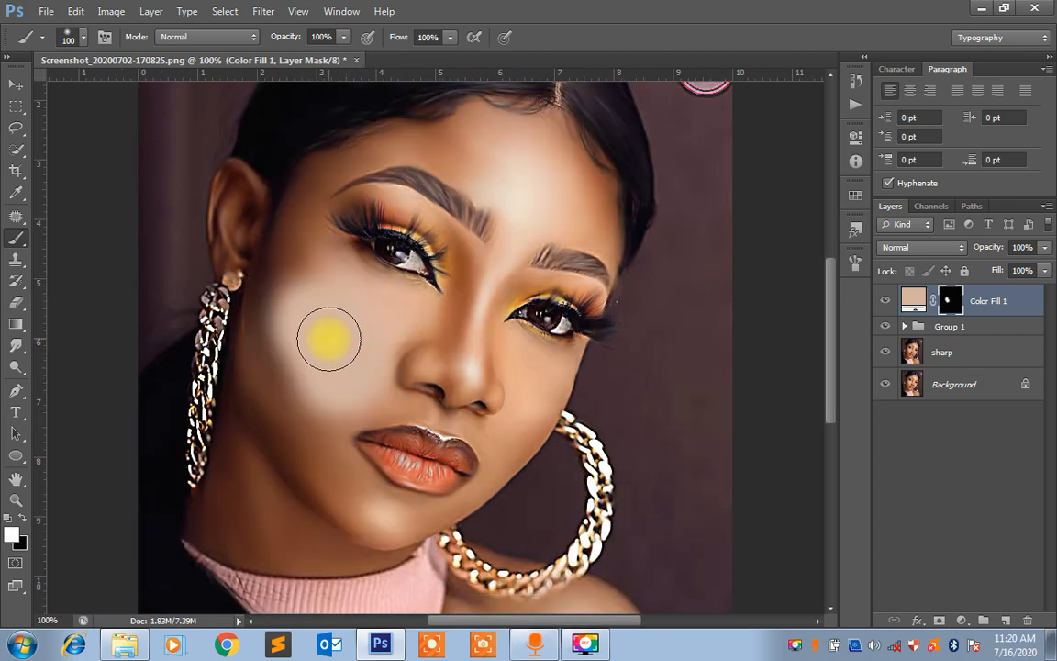
key(bracketleft)
key(bracketleft)
mouse_move(328, 340)
mouse_down()
mouse_move(286, 300)
mouse_move(274, 352)
mouse_move(318, 426)
mouse_move(281, 397)
mouse_up()
mouse_move(262, 355)
mouse_down()
mouse_move(277, 414)
mouse_move(335, 476)
mouse_move(331, 432)
mouse_move(340, 415)
mouse_move(371, 403)
mouse_move(305, 304)
mouse_move(289, 262)
mouse_move(294, 235)
mouse_move(285, 288)
mouse_move(279, 242)
mouse_move(321, 186)
mouse_move(390, 142)
mouse_move(474, 163)
mouse_move(492, 145)
mouse_move(483, 120)
mouse_move(489, 132)
mouse_move(461, 133)
mouse_move(526, 144)
mouse_move(555, 131)
mouse_move(542, 135)
mouse_move(512, 207)
mouse_move(498, 169)
mouse_move(489, 176)
mouse_move(570, 186)
mouse_move(590, 221)
mouse_move(564, 144)
mouse_move(594, 198)
mouse_move(598, 233)
mouse_move(540, 216)
mouse_move(465, 338)
mouse_move(472, 266)
mouse_move(491, 335)
mouse_move(484, 365)
mouse_move(502, 367)
mouse_move(513, 342)
mouse_move(558, 357)
mouse_move(516, 438)
mouse_move(519, 370)
mouse_move(551, 389)
mouse_move(488, 470)
mouse_move(541, 427)
mouse_move(509, 383)
mouse_move(490, 391)
mouse_move(416, 358)
mouse_move(408, 367)
mouse_move(465, 372)
mouse_move(464, 396)
mouse_move(425, 411)
mouse_move(494, 432)
mouse_move(484, 371)
mouse_move(416, 327)
mouse_up()
Paint white on the Color Fill 1 mask around the lips, chin and jawline with soft brushes of size 30 and 45
key(bracketleft)
key(bracketleft)
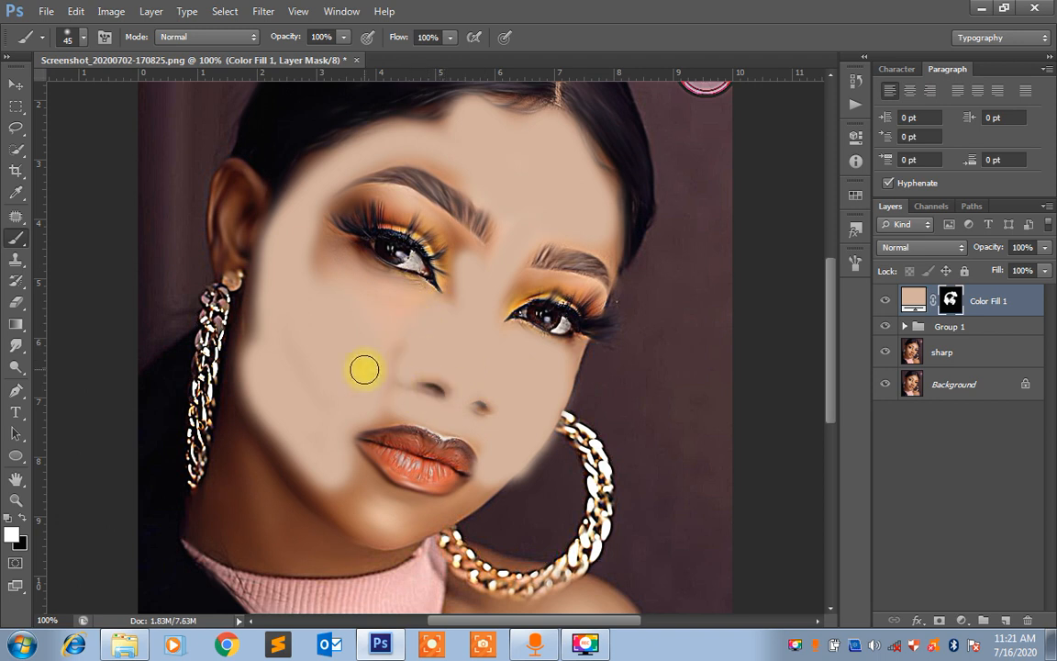
key(bracketleft)
drag(412, 413, 347, 434)
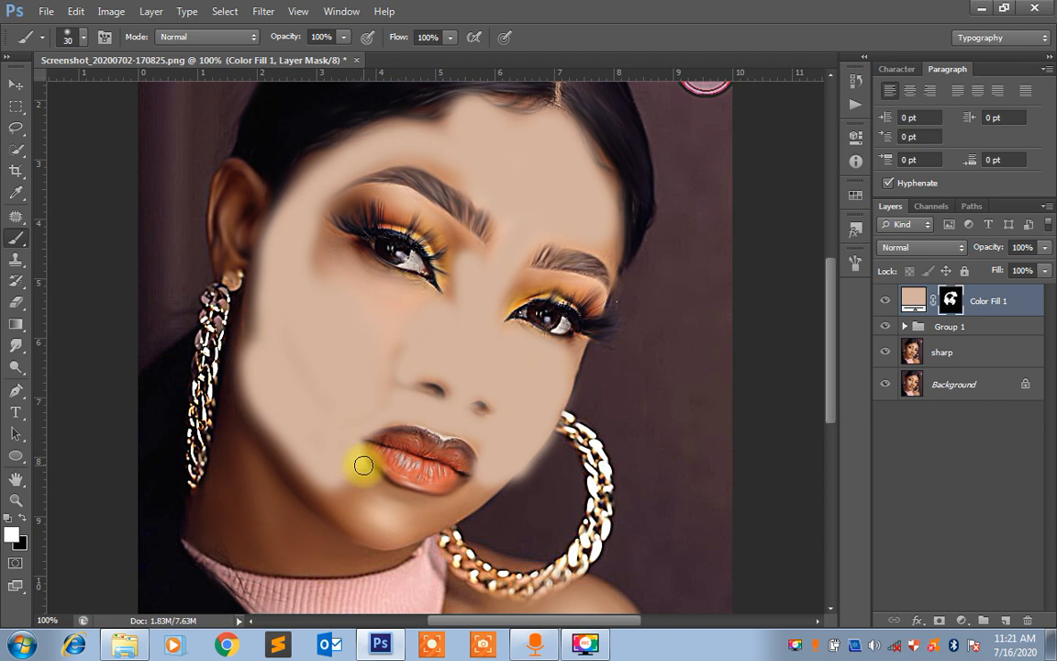
mouse_move(385, 487)
mouse_down()
mouse_move(490, 482)
mouse_move(451, 512)
mouse_move(384, 534)
mouse_move(320, 480)
mouse_move(353, 501)
mouse_move(345, 473)
mouse_move(386, 506)
mouse_move(423, 512)
mouse_move(355, 510)
mouse_move(361, 519)
mouse_move(326, 496)
mouse_move(238, 379)
mouse_move(260, 401)
mouse_up()
mouse_move(262, 321)
mouse_down()
mouse_move(281, 245)
mouse_move(307, 219)
mouse_move(312, 331)
mouse_up()
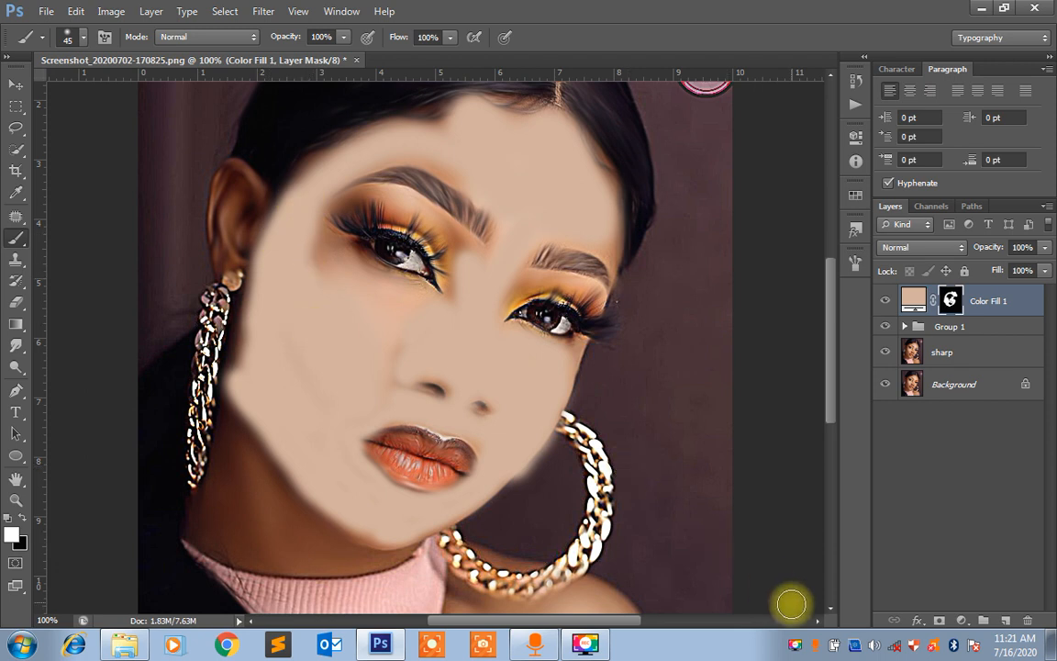
right_click(795, 644)
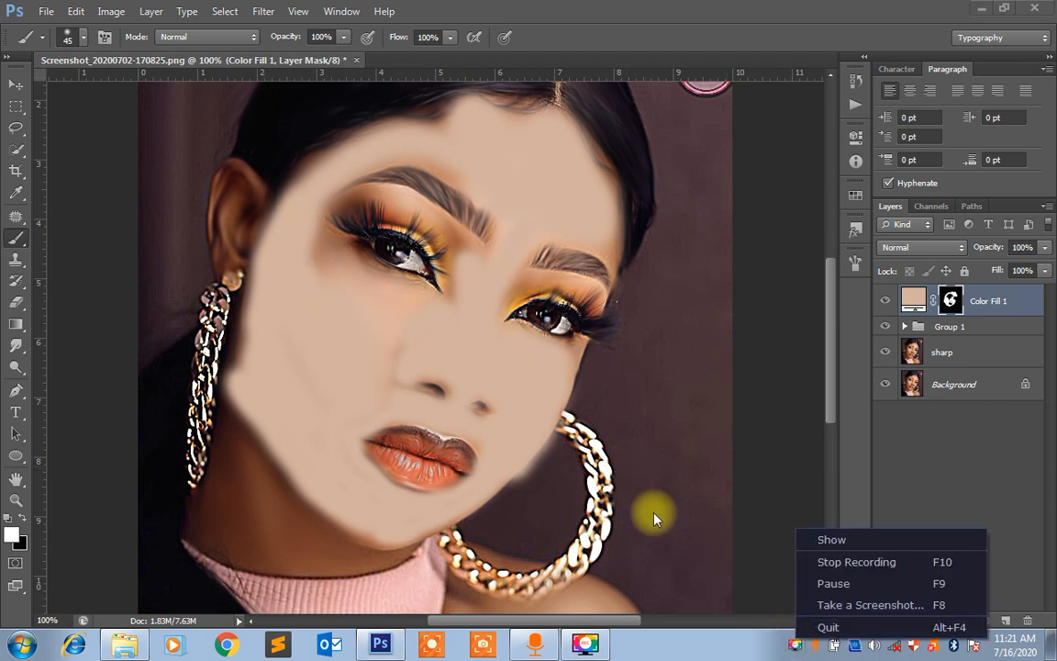
key(space)
click(312, 338)
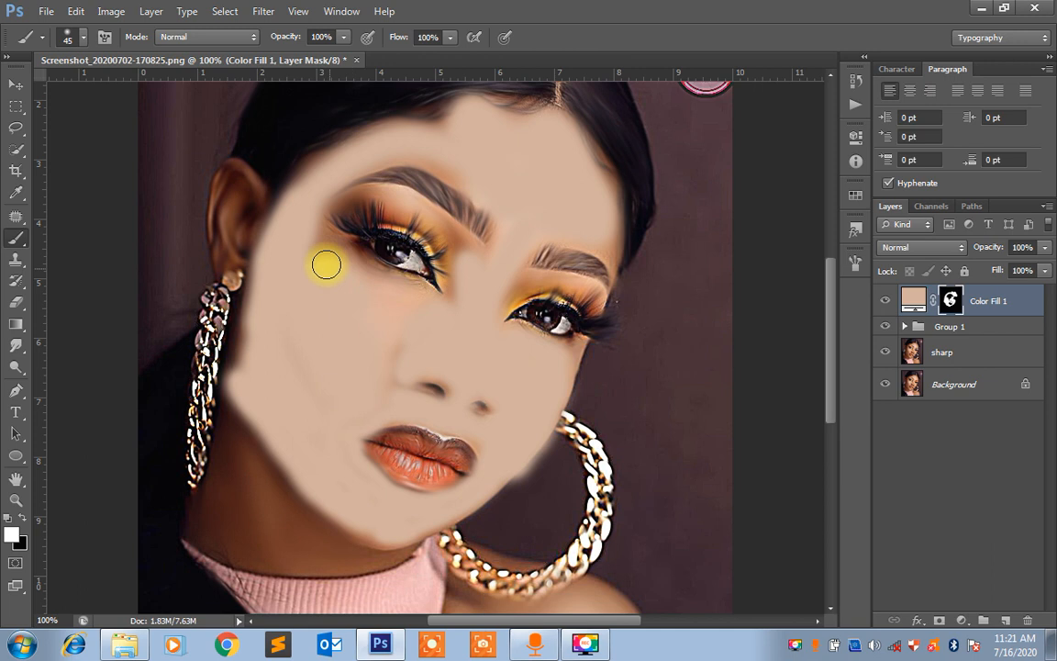
Paint the skin tone under the eye nearer the ear and around its inner corner, reducing the brush to size 25
drag(323, 260, 353, 272)
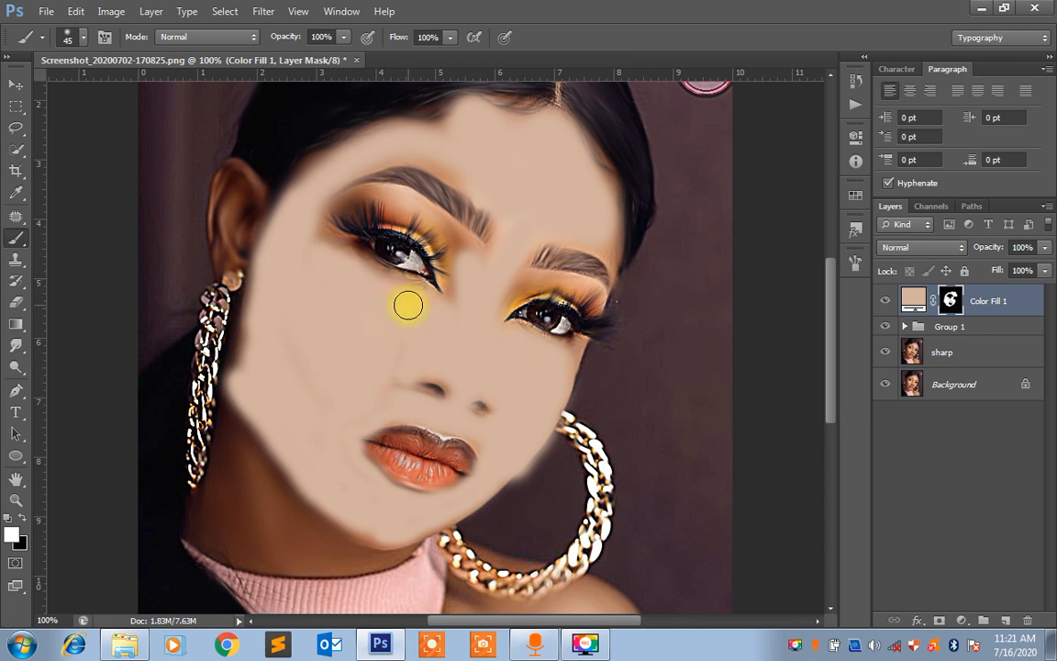
key(space)
drag(412, 309, 422, 449)
key(ctrl+=)
key(ctrl+=)
key(space)
key(bracketleft)
key(bracketleft)
key(bracketleft)
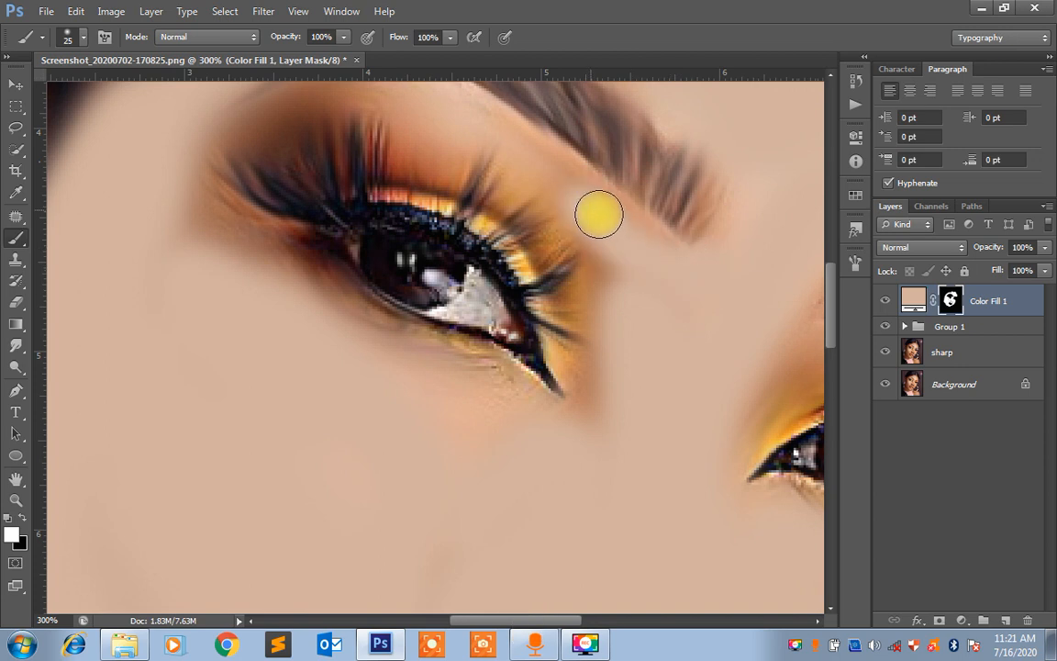
mouse_move(599, 213)
mouse_down()
mouse_move(593, 404)
mouse_move(592, 394)
mouse_move(580, 405)
mouse_move(570, 380)
mouse_move(584, 403)
mouse_move(572, 417)
mouse_move(327, 306)
mouse_move(292, 253)
mouse_move(231, 234)
mouse_move(243, 399)
mouse_up()
Paint the eyelid between the lashes and the brow of the same eye with a size 15 brush, sparing the lashes
key(space)
mouse_move(295, 289)
mouse_down()
mouse_move(248, 335)
mouse_move(234, 366)
mouse_move(241, 417)
mouse_move(259, 446)
mouse_move(283, 430)
mouse_move(332, 522)
mouse_move(339, 498)
mouse_move(309, 461)
mouse_move(277, 339)
mouse_move(281, 314)
mouse_move(317, 328)
mouse_move(318, 300)
mouse_move(339, 287)
mouse_move(311, 296)
mouse_move(421, 287)
mouse_move(407, 269)
mouse_move(394, 274)
mouse_move(432, 279)
mouse_move(447, 325)
mouse_move(447, 310)
mouse_move(439, 346)
mouse_move(488, 361)
mouse_move(458, 284)
mouse_move(476, 330)
mouse_move(457, 294)
mouse_move(423, 269)
mouse_move(361, 268)
mouse_move(402, 230)
mouse_up()
key(space)
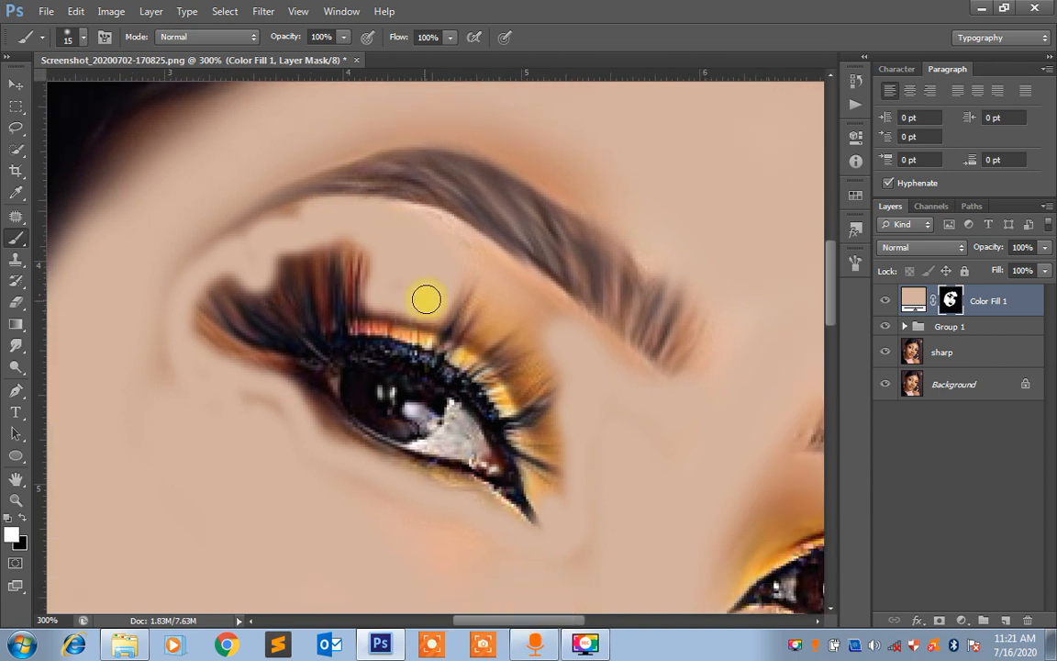
mouse_move(432, 285)
mouse_down()
mouse_move(467, 254)
mouse_move(520, 305)
mouse_move(491, 334)
mouse_move(513, 304)
mouse_move(497, 291)
mouse_move(529, 302)
mouse_move(488, 267)
mouse_move(512, 296)
mouse_move(496, 284)
mouse_move(514, 324)
mouse_move(467, 366)
mouse_move(511, 335)
mouse_move(538, 348)
mouse_move(532, 389)
mouse_move(529, 413)
mouse_up()
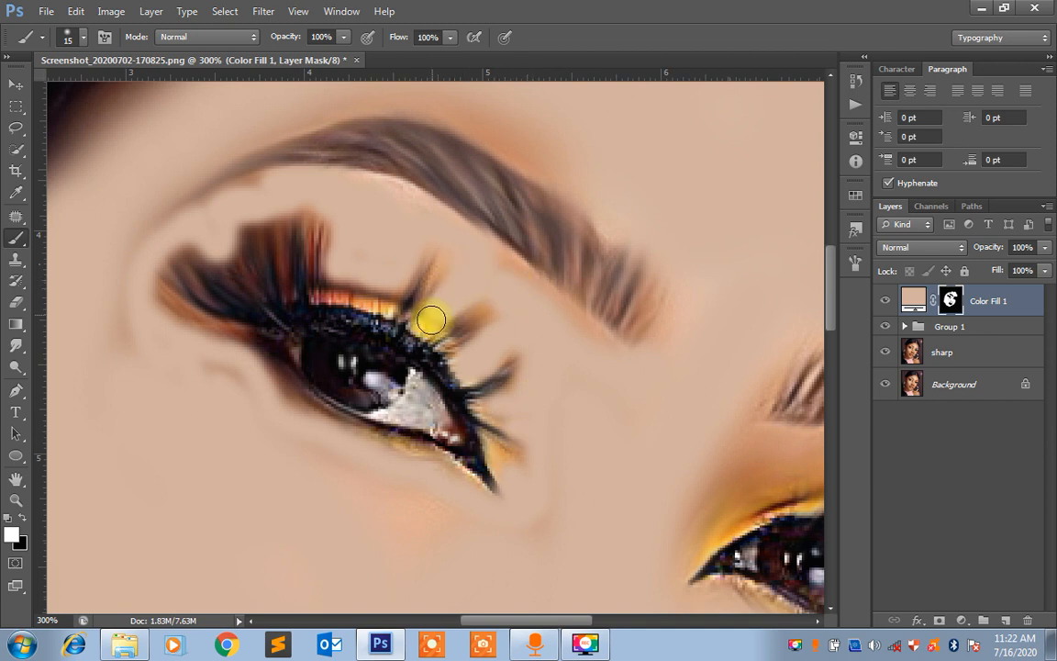
drag(431, 319, 357, 285)
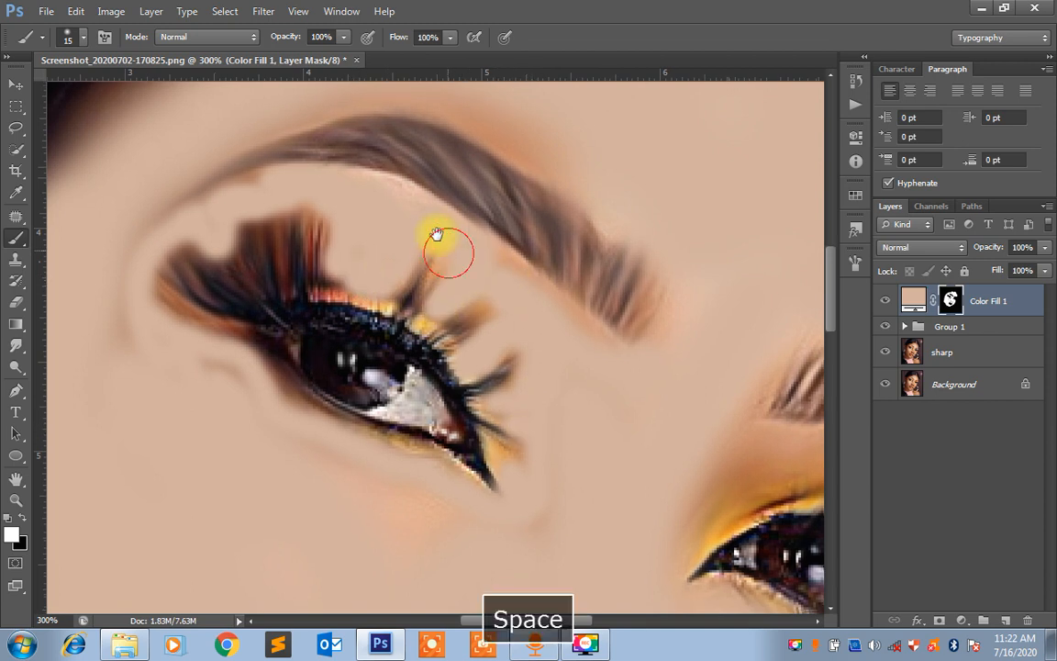
drag(437, 236, 401, 141)
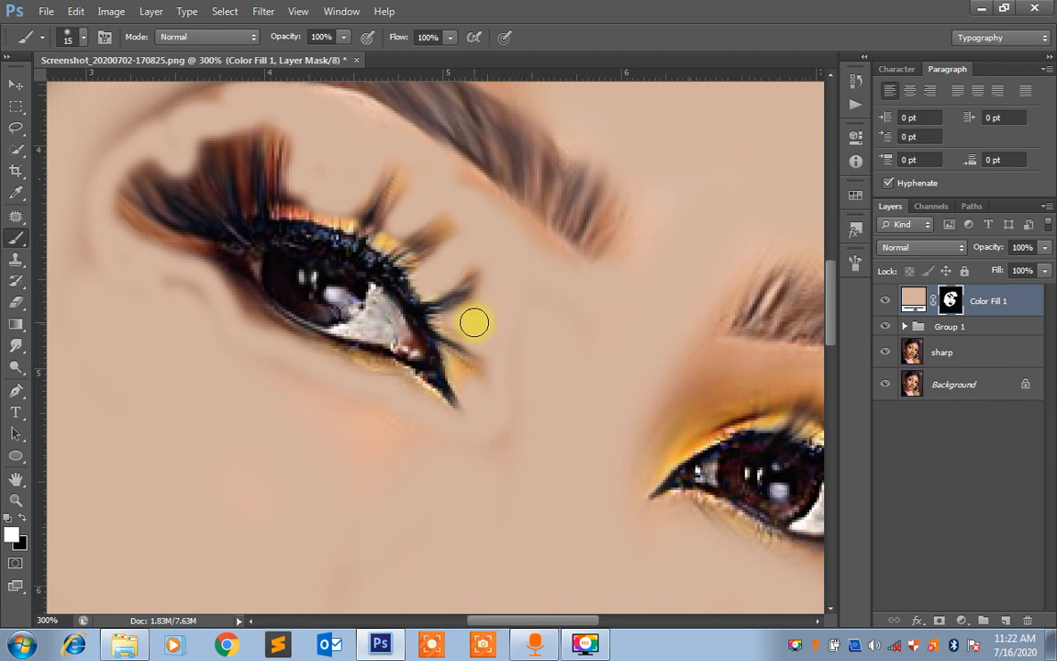
click(226, 282)
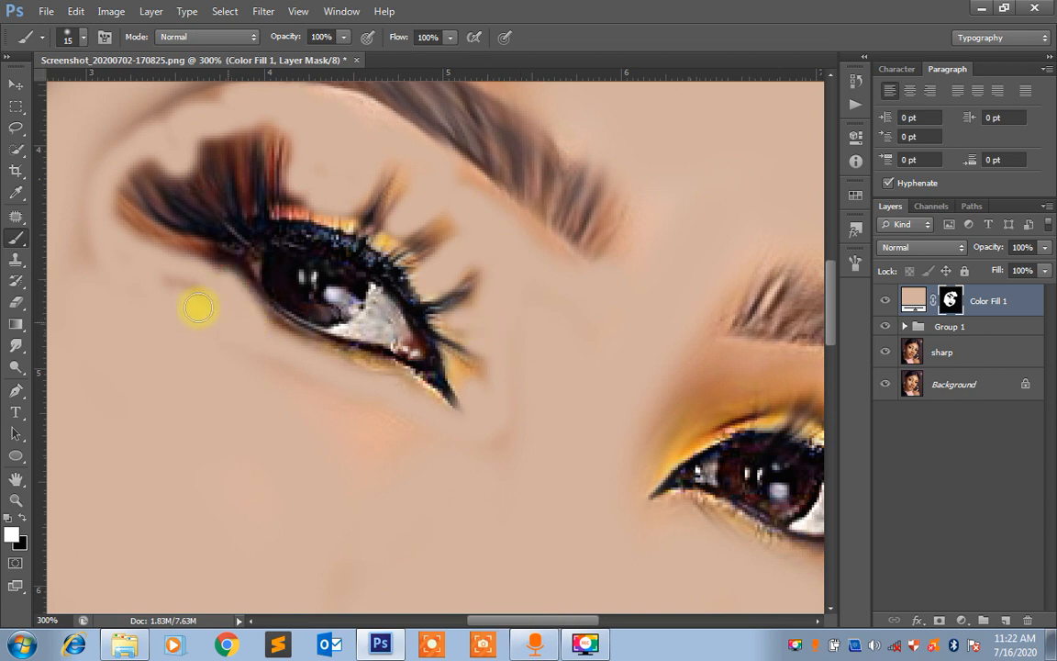
Paint the skin tone over the other eye's lid up to the brow with a size 25 brush
key(ctrl+minus)
key(ctrl+minus)
key(ctrl+minus)
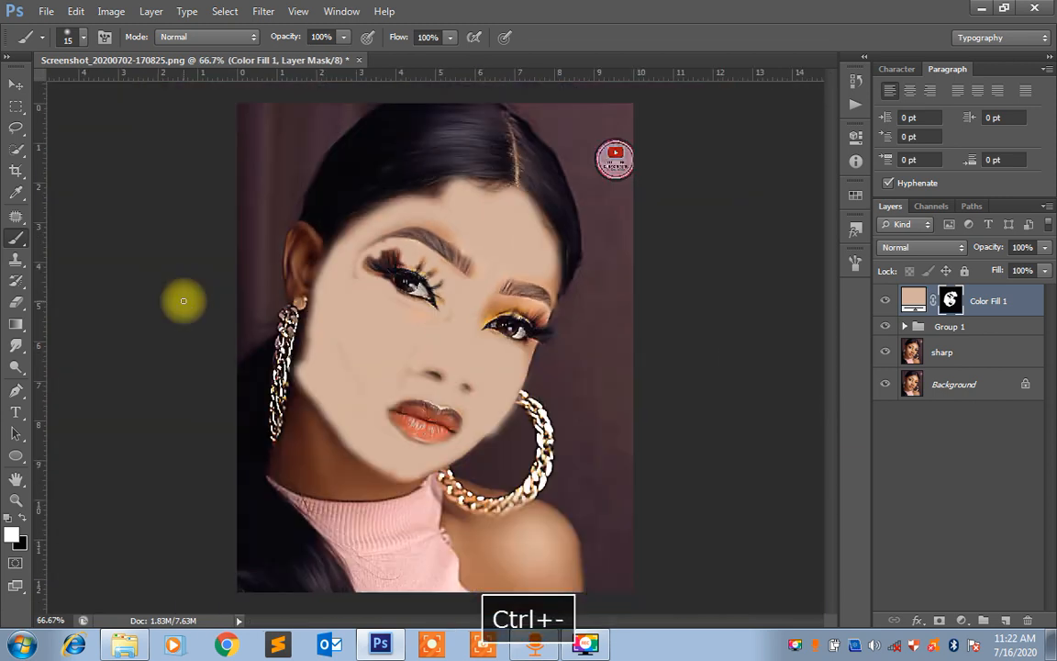
key(ctrl+equal)
key(ctrl+equal)
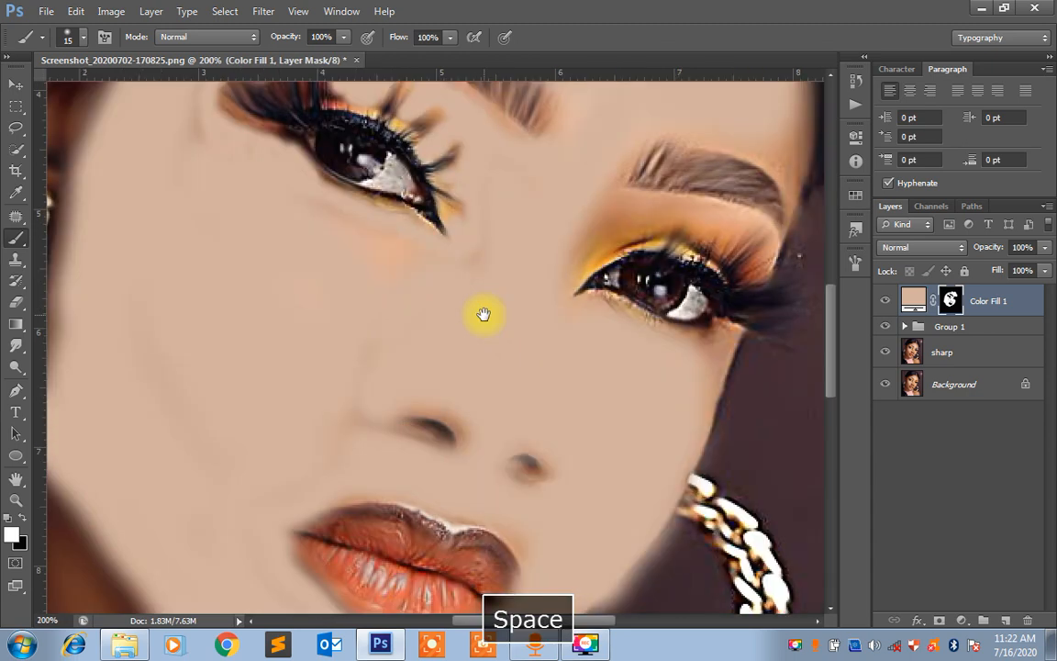
drag(482, 314, 460, 333)
key(bracketright)
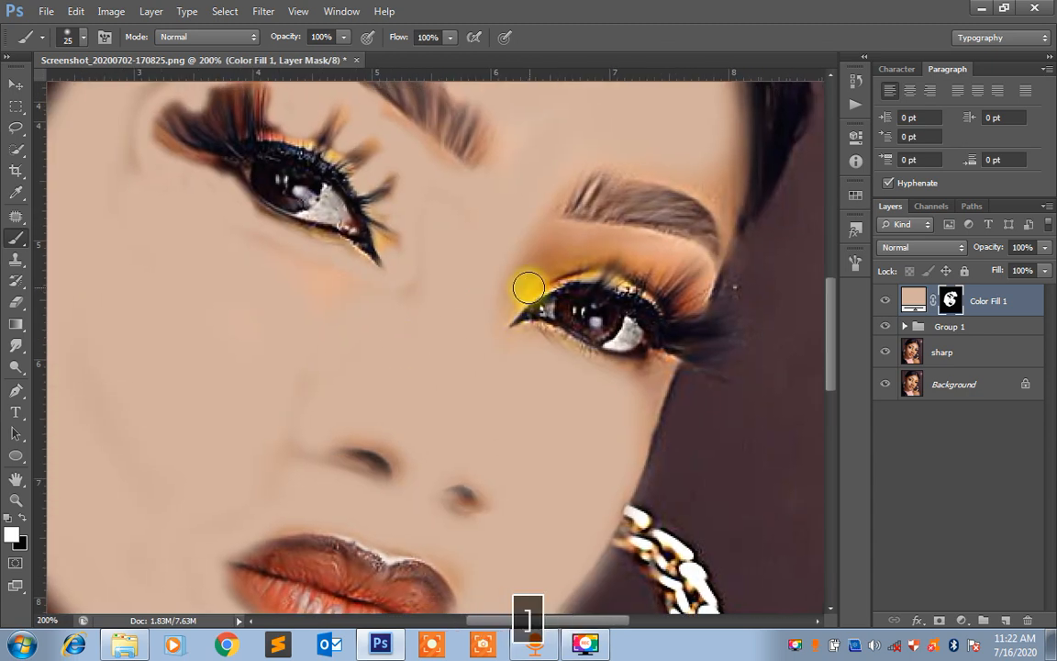
mouse_move(529, 289)
mouse_down()
mouse_move(566, 242)
mouse_move(542, 245)
mouse_move(664, 254)
mouse_up()
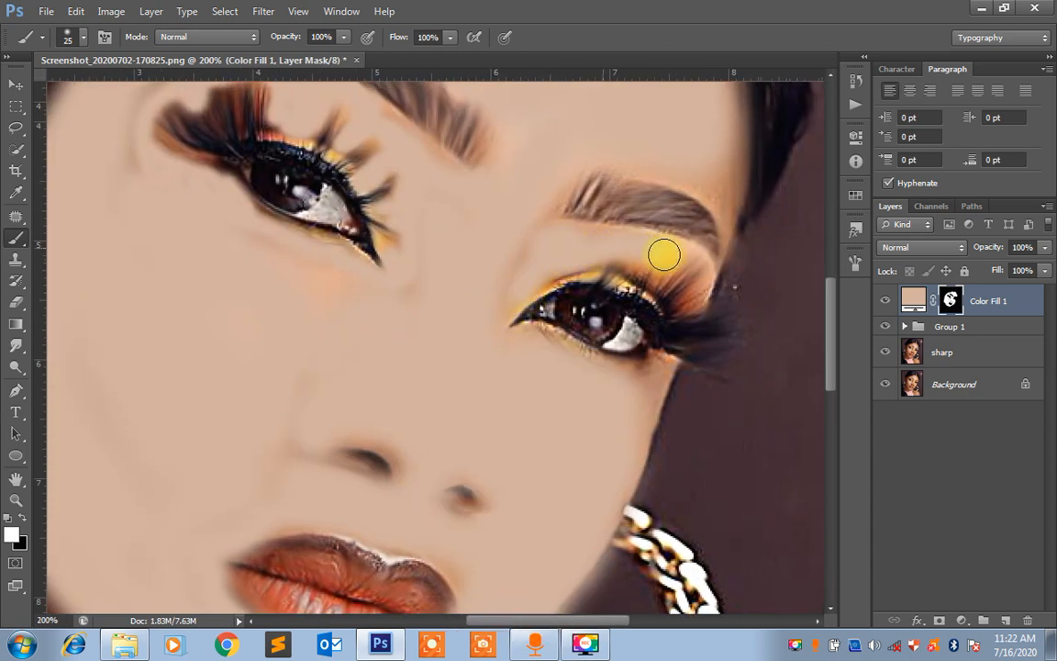
Extend the skin tone over the neck and the ear with a size 50 brush, sparing the chain earring
key(ctrl+minus)
key(ctrl+minus)
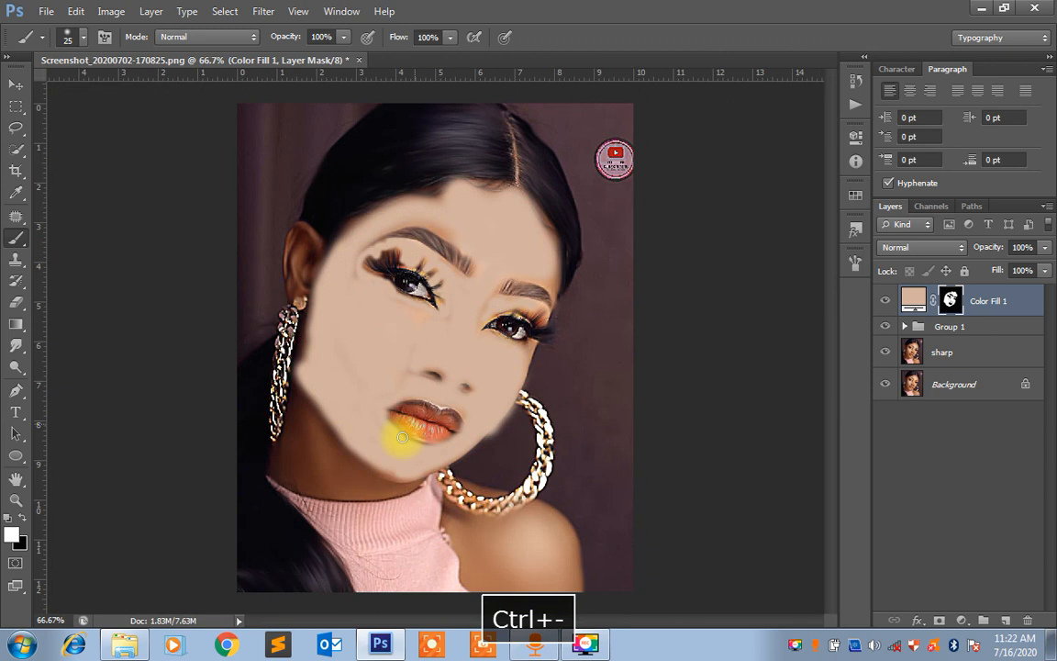
mouse_move(295, 471)
mouse_down()
mouse_move(342, 481)
mouse_move(312, 448)
mouse_move(300, 412)
mouse_move(364, 481)
mouse_move(298, 420)
mouse_move(302, 399)
mouse_move(291, 460)
mouse_move(322, 472)
mouse_move(298, 455)
mouse_move(279, 467)
mouse_move(328, 489)
mouse_move(387, 488)
mouse_move(330, 448)
mouse_move(313, 426)
mouse_move(311, 397)
mouse_up()
mouse_move(305, 286)
mouse_down()
mouse_move(300, 236)
mouse_move(320, 250)
mouse_move(297, 268)
mouse_move(302, 280)
mouse_move(333, 294)
mouse_up()
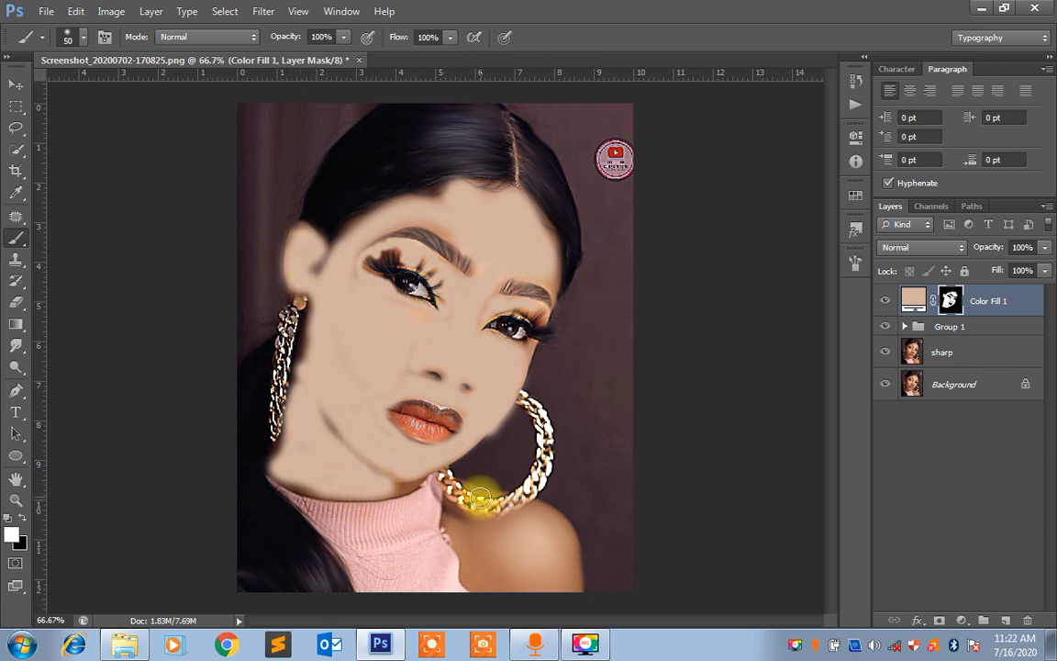
Paint the bare shoulder on the mask with brushes of size 80 and 45, cleaning the overspill along its edge with black
mouse_move(467, 541)
mouse_down()
mouse_move(494, 587)
mouse_move(478, 559)
mouse_move(504, 533)
mouse_move(566, 568)
mouse_move(560, 525)
mouse_move(536, 518)
mouse_move(566, 592)
mouse_move(516, 585)
mouse_up()
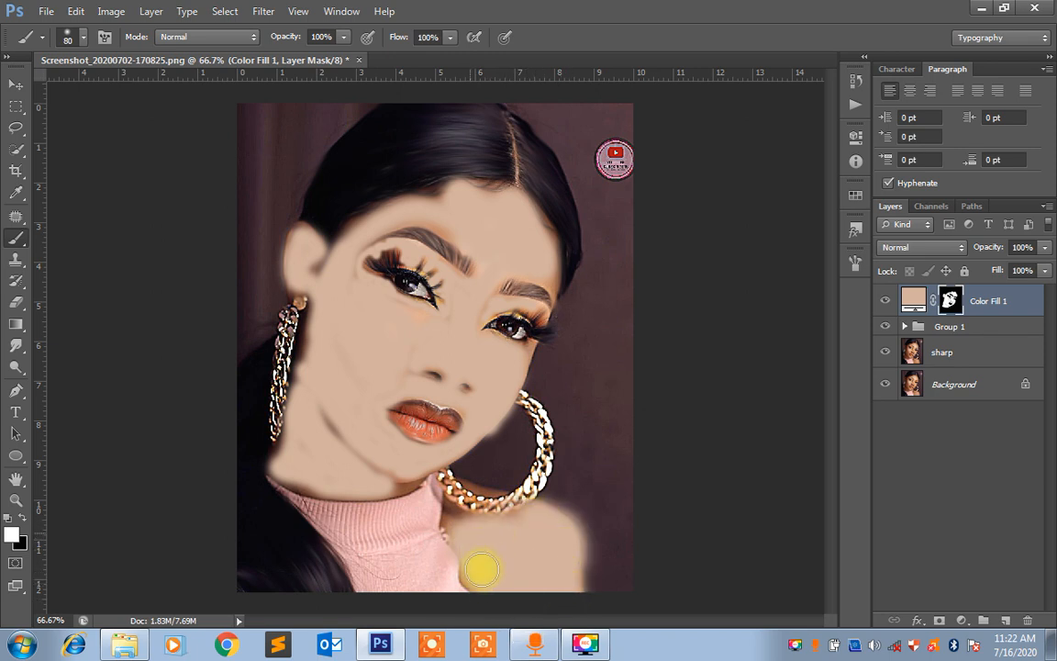
key(bracketleft)
key(bracketleft)
key(bracketleft)
key(bracketleft)
mouse_move(499, 494)
mouse_down()
mouse_move(481, 491)
mouse_move(464, 518)
mouse_move(631, 495)
mouse_move(583, 488)
mouse_move(588, 516)
mouse_up()
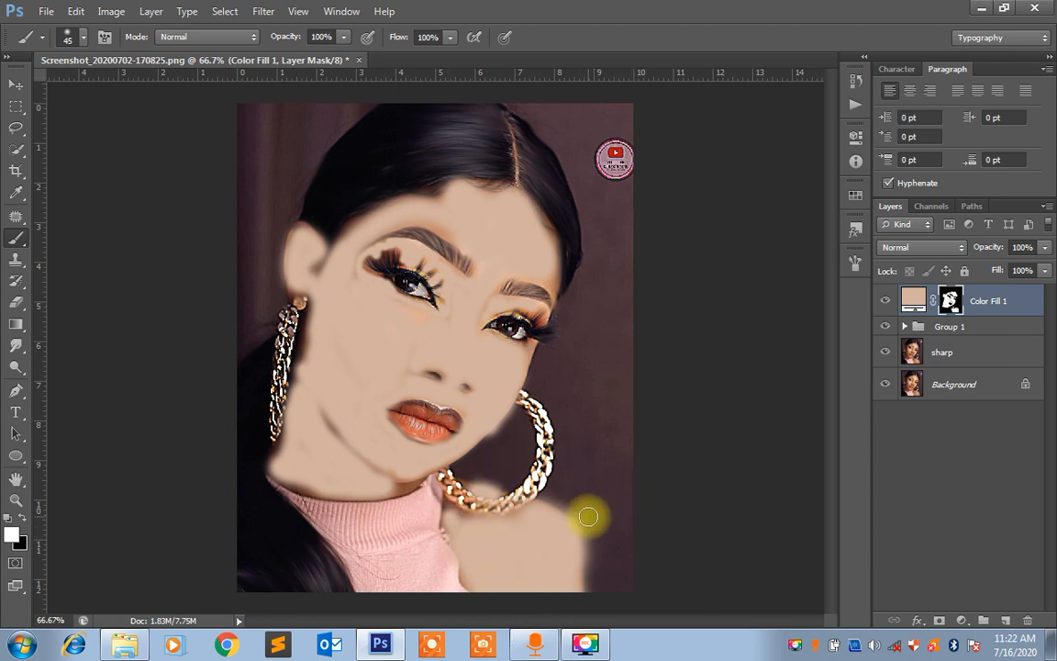
key(x)
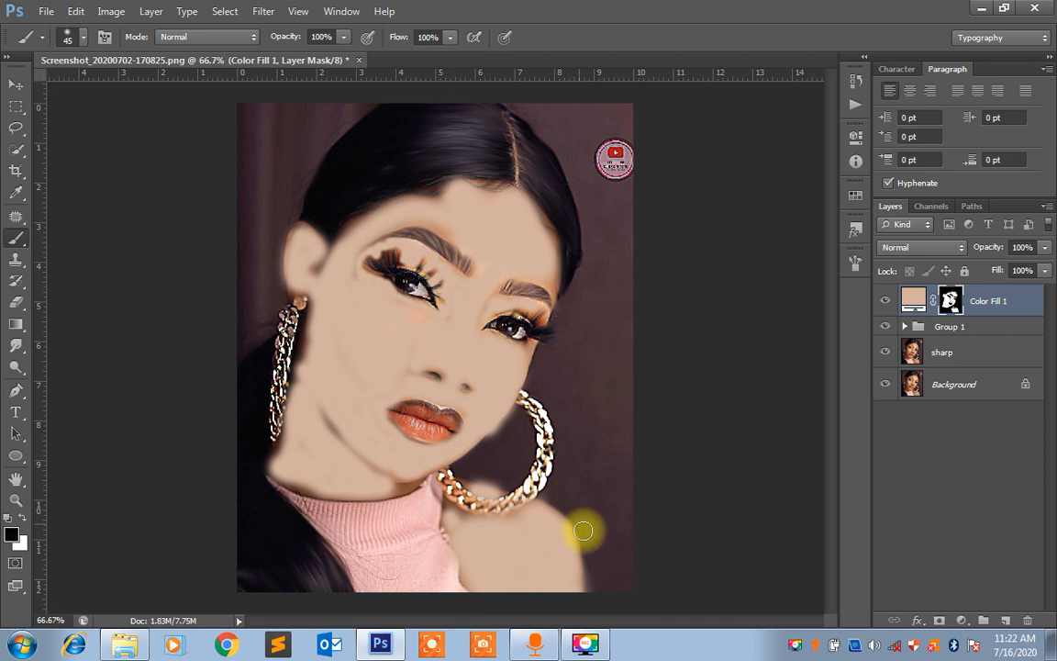
key(x)
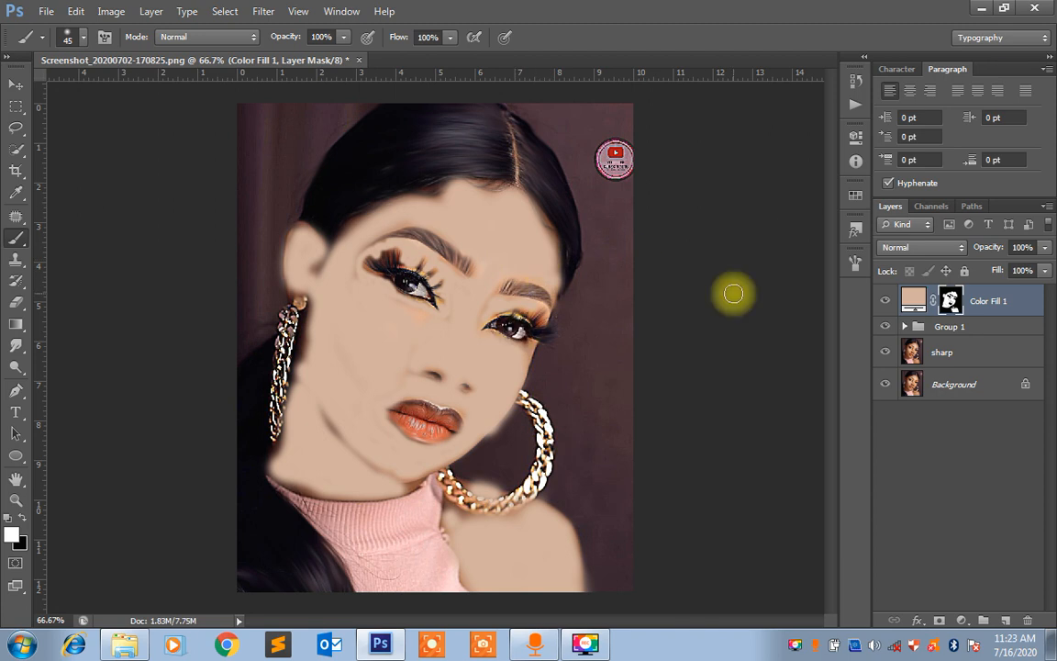
Set the Color Fill 1 layer's blend mode to Color and inspect the skin around the eyes and nose
click(916, 251)
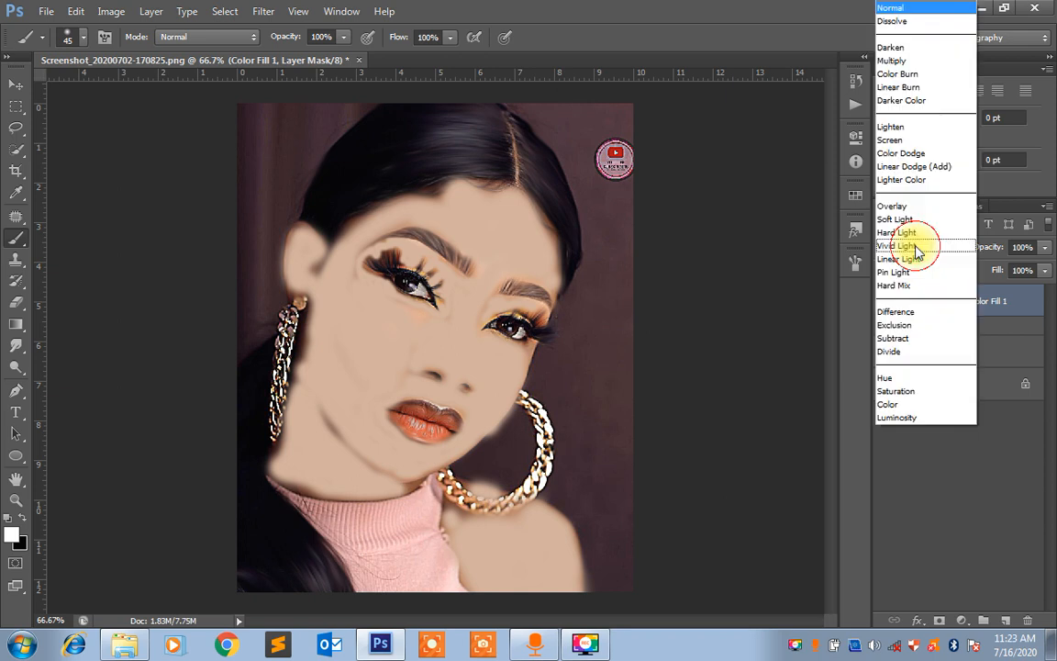
click(897, 405)
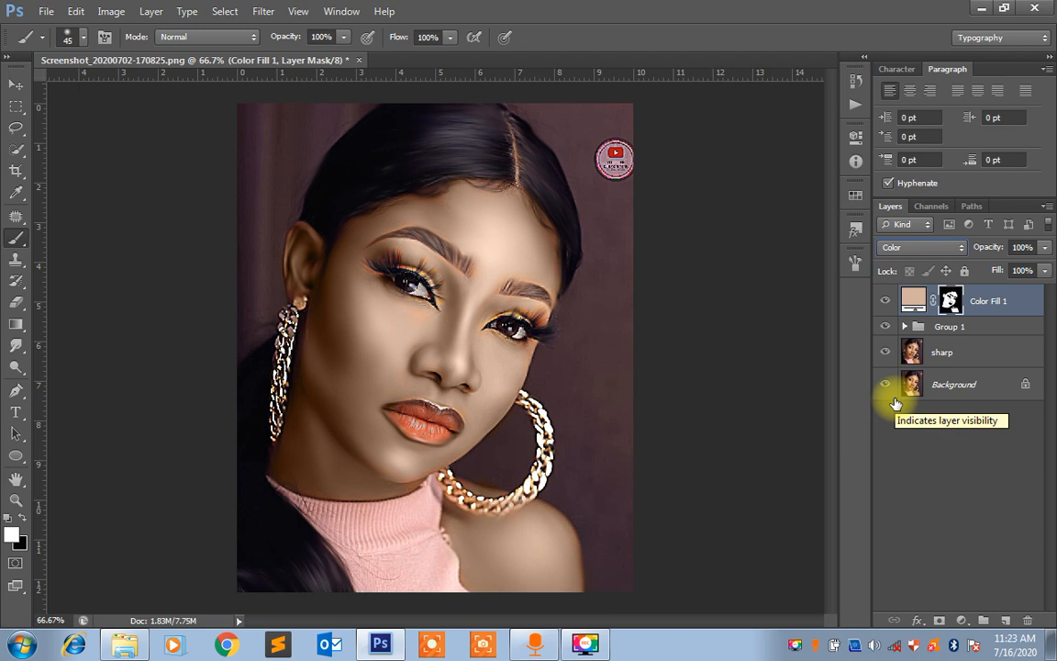
key(ctrl+equal)
key(ctrl+equal)
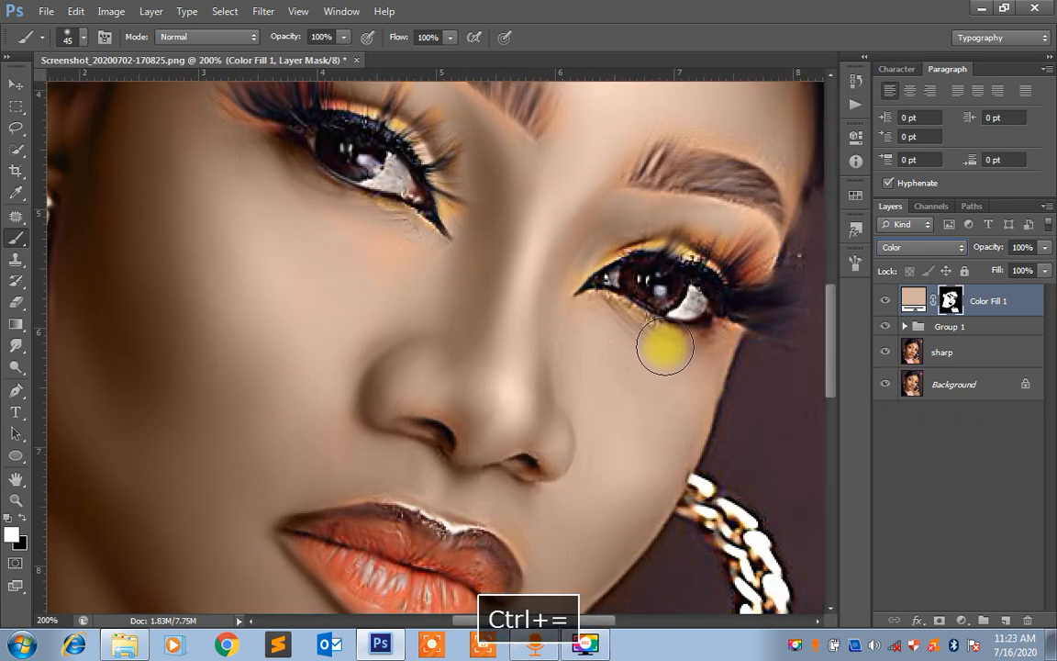
key(space)
drag(694, 296, 721, 401)
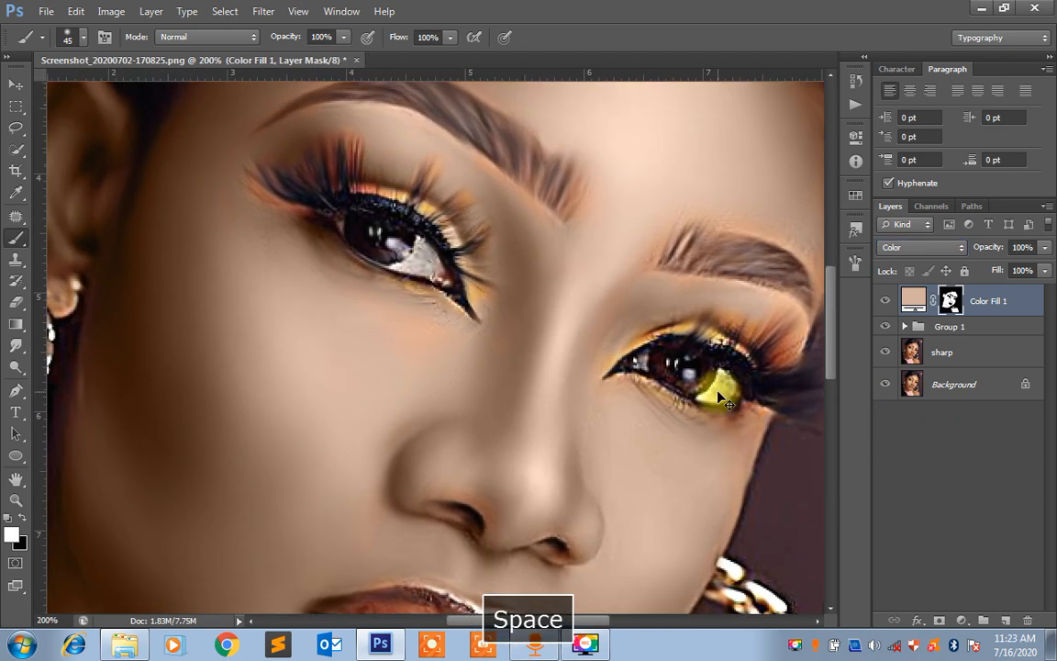
key(ctrl+minus)
key(ctrl+minus)
key(ctrl+minus)
key(ctrl+minus)
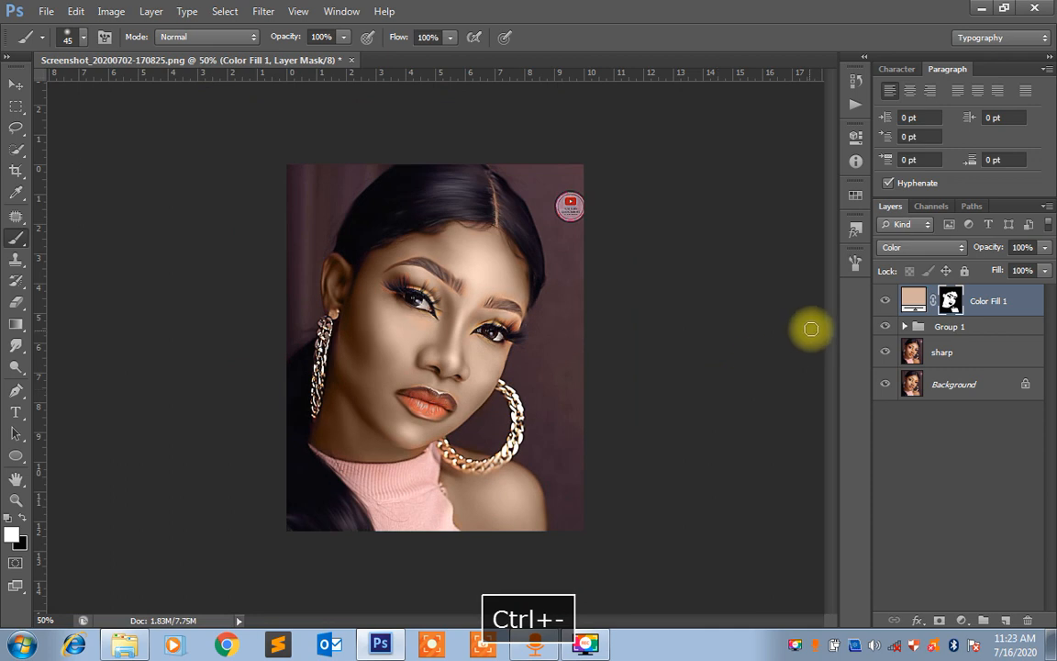
Change the Color Fill 1 color to the warmer brown a6704d
double_click(919, 303)
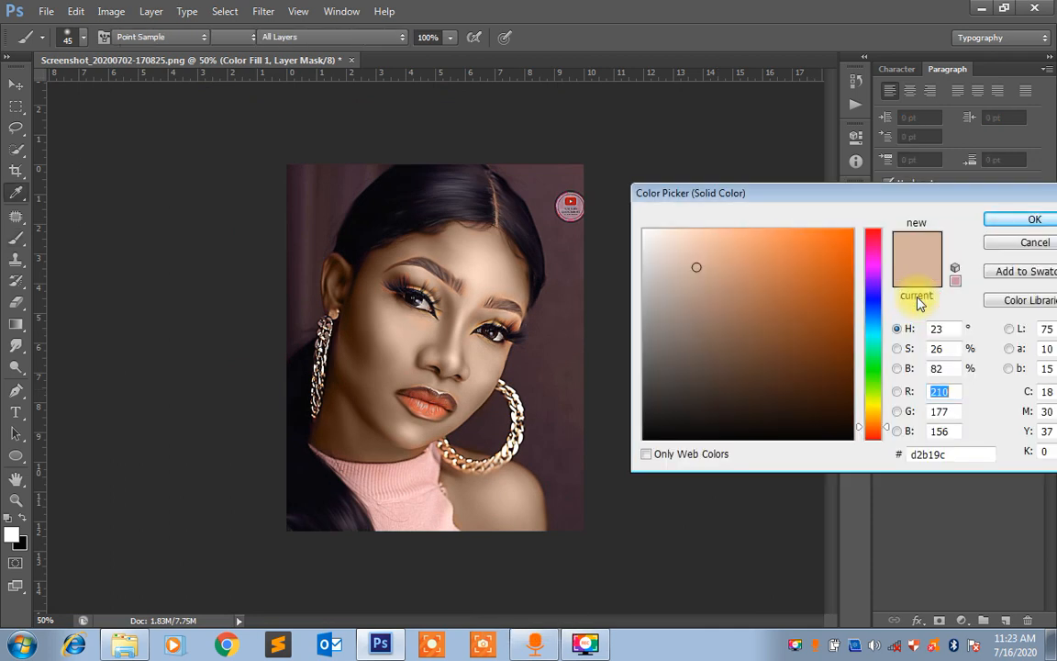
click(1019, 240)
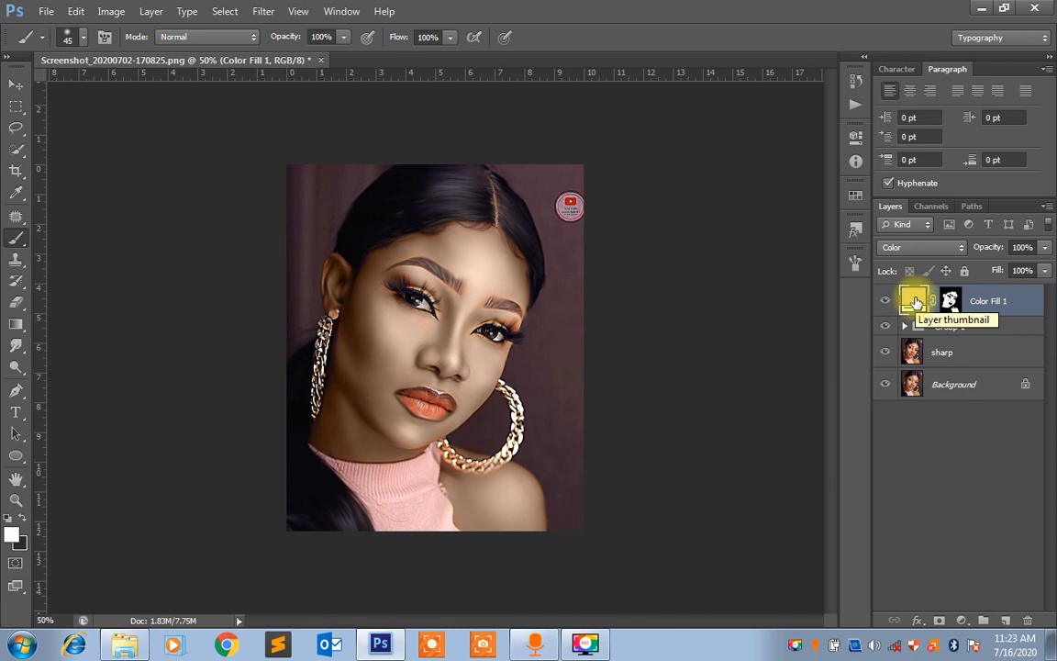
double_click(916, 301)
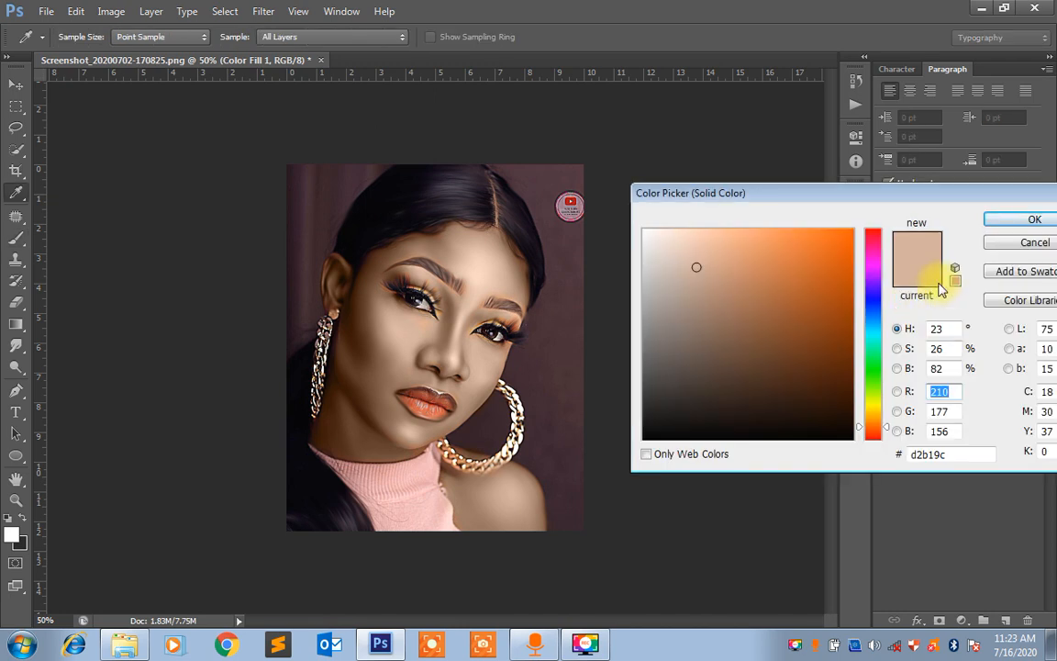
click(735, 296)
mouse_move(742, 296)
mouse_down()
mouse_move(740, 281)
mouse_move(751, 297)
mouse_move(746, 264)
mouse_move(731, 266)
mouse_move(746, 277)
mouse_move(743, 256)
mouse_move(755, 302)
mouse_up()
click(1000, 273)
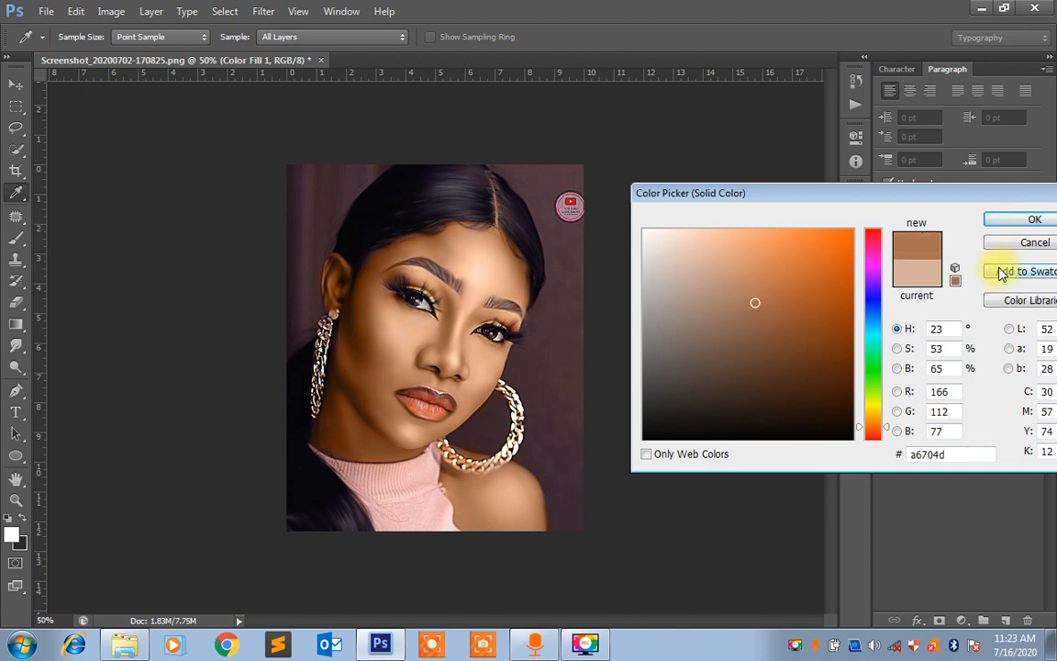
click(1010, 221)
Inspect the new skin tone on the face up close and reselect the Color Fill 1 layer
click(959, 302)
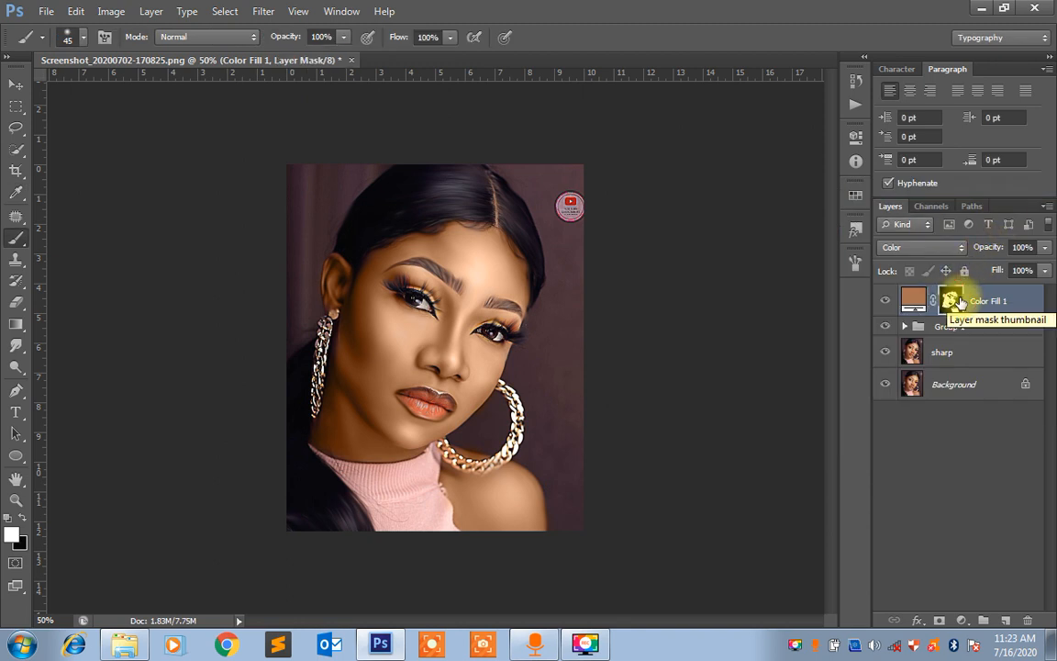
key(ctrl+equal)
key(ctrl+equal)
key(ctrl+equal)
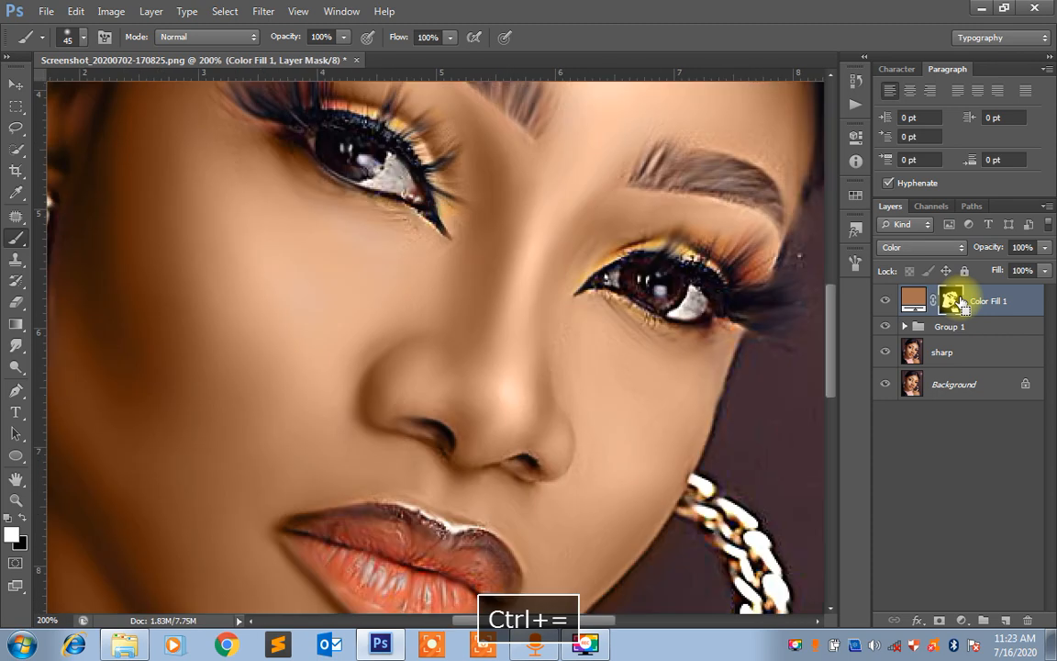
key(ctrl+minus)
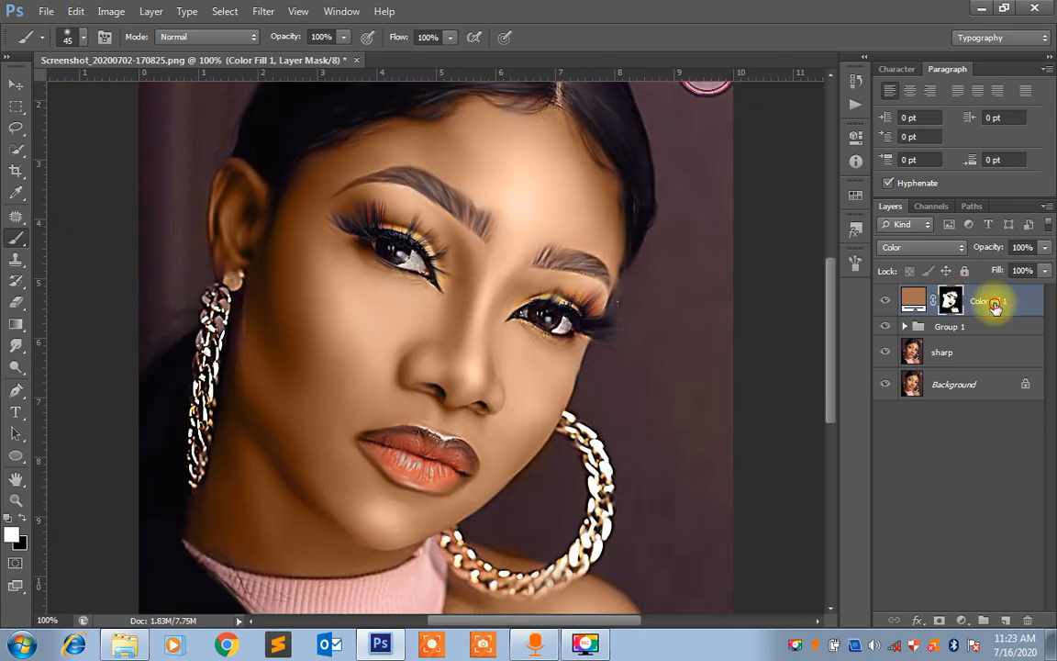
click(995, 307)
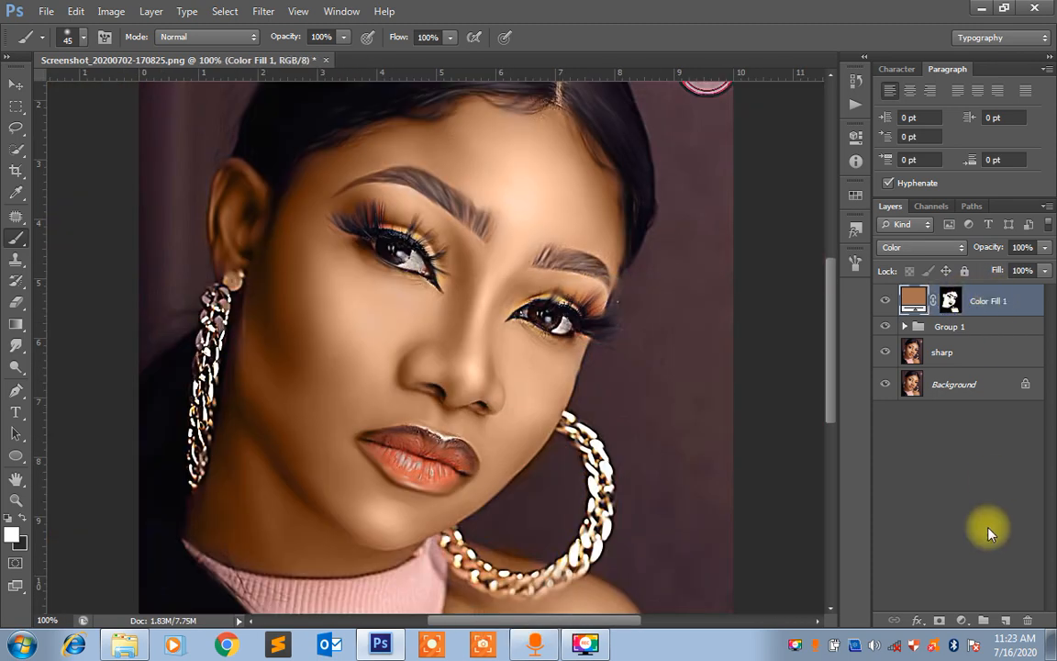
Add a white Solid Color fill layer on top and fill its mask with black to hide it
click(961, 622)
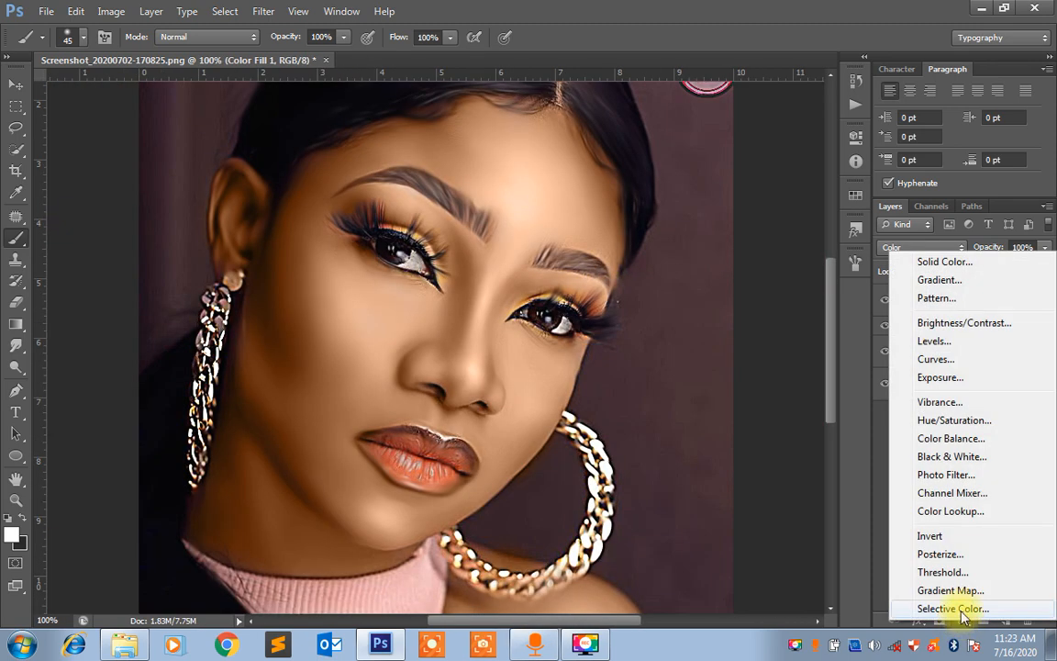
click(945, 262)
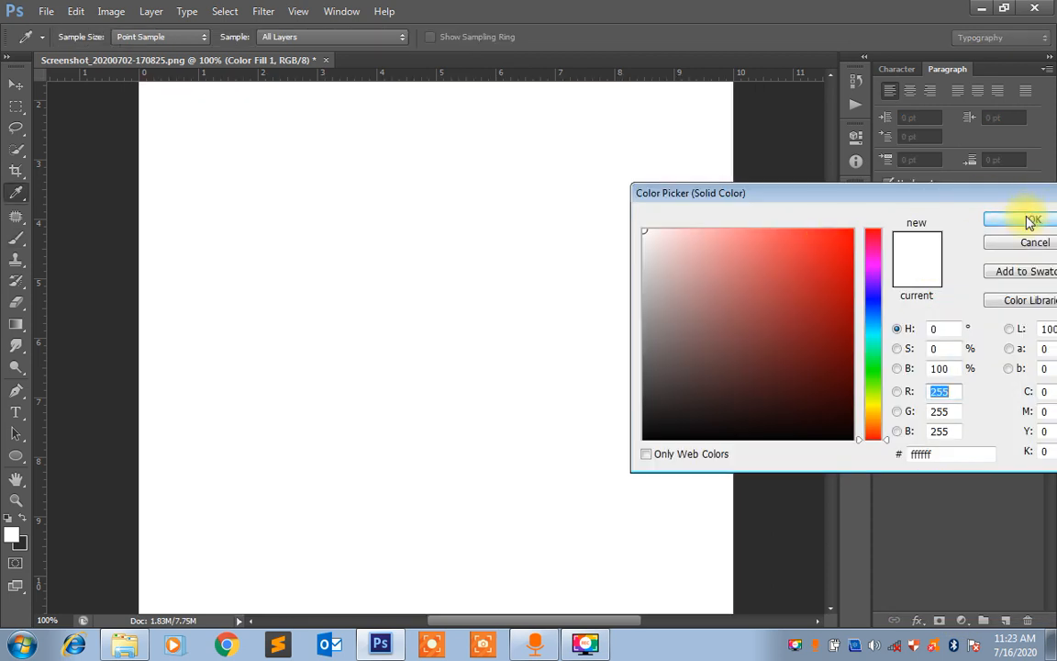
click(1030, 220)
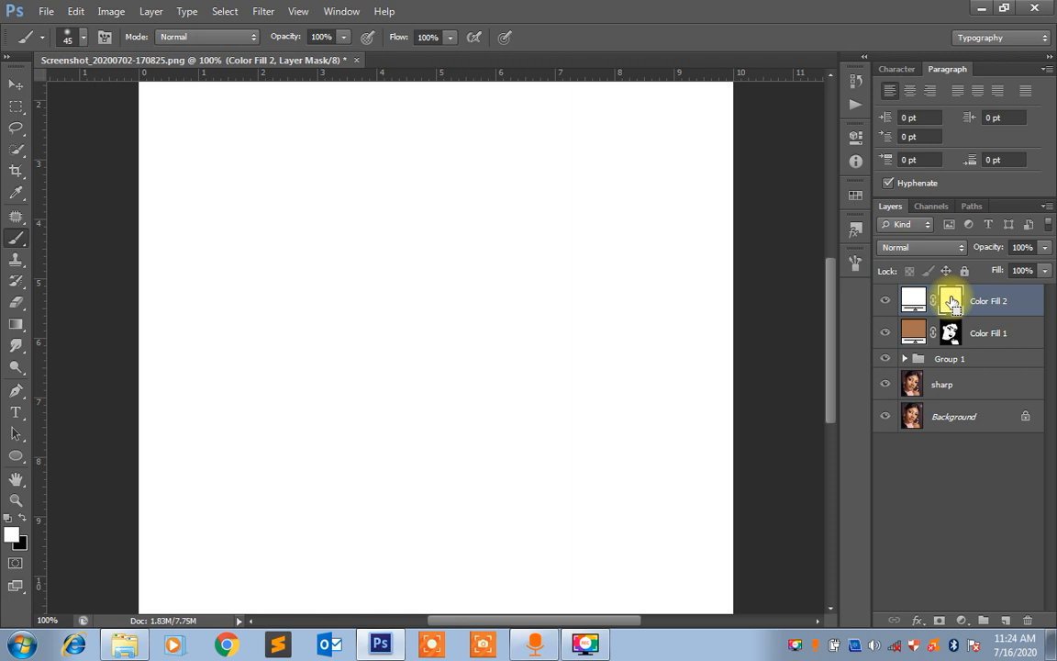
key(ctrl+Delete)
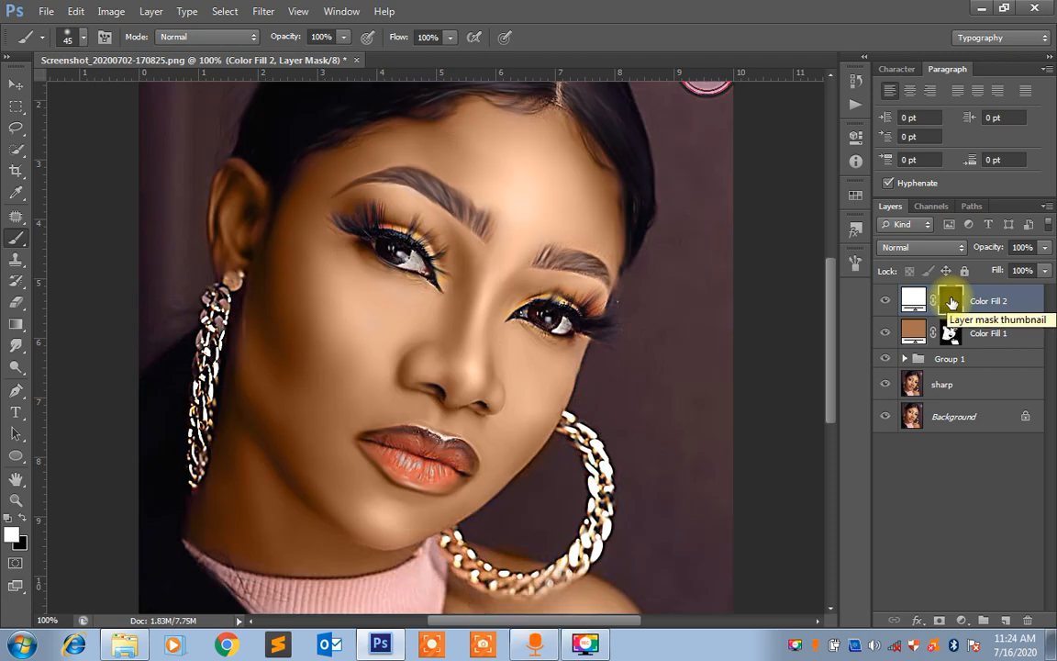
key(alt)
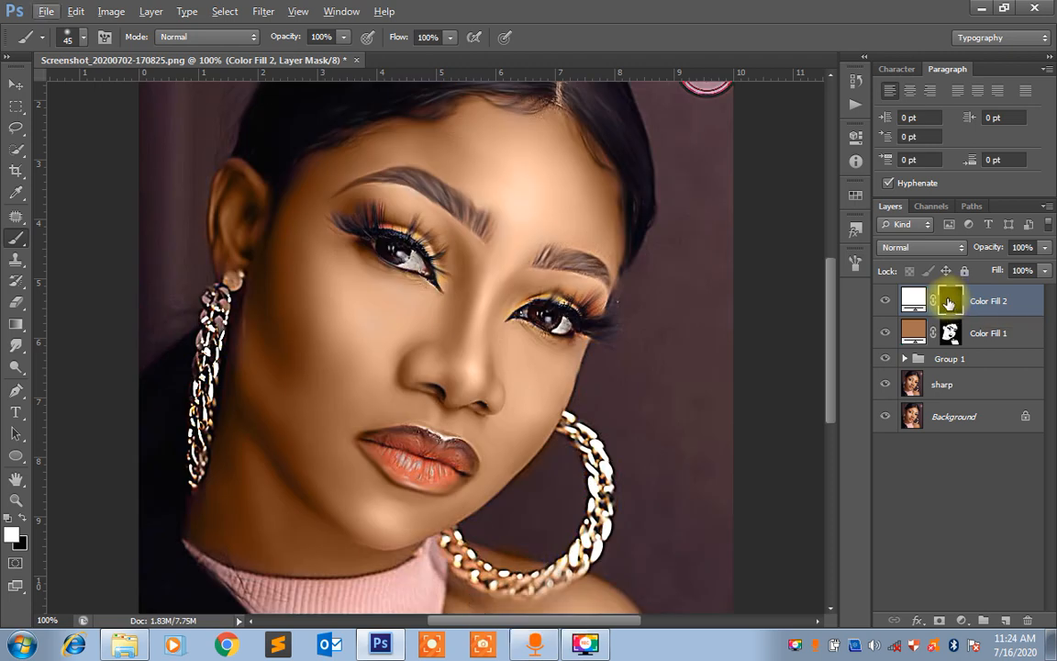
click(950, 303)
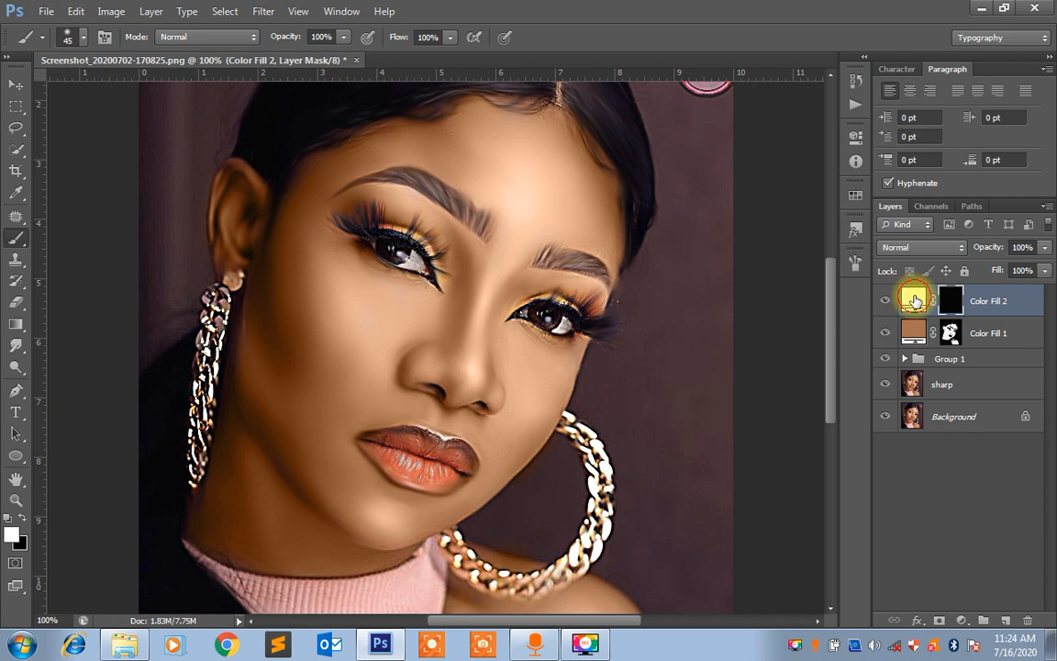
Change the Color Fill 2 color to the bright orange-red f96647, starting from a shade sampled on the lower lip
double_click(915, 300)
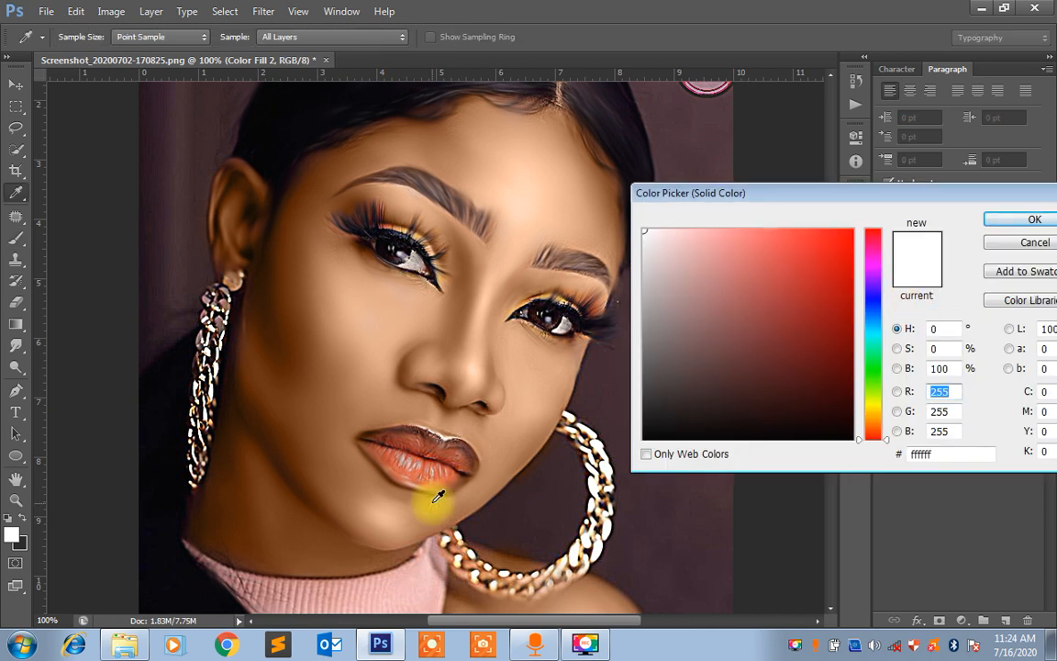
click(420, 471)
click(423, 471)
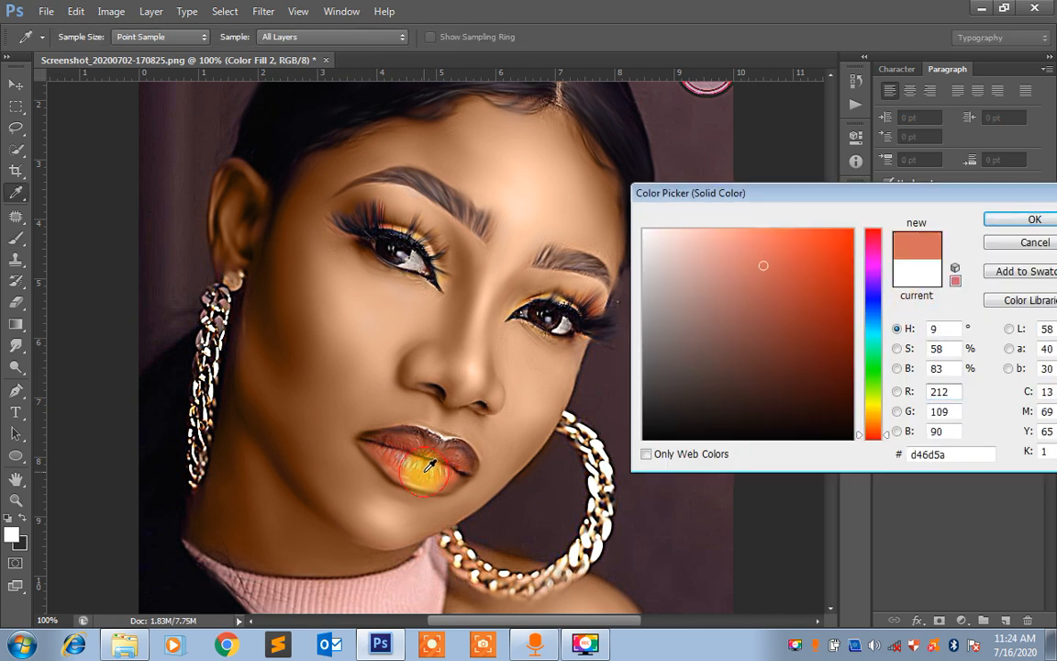
click(422, 469)
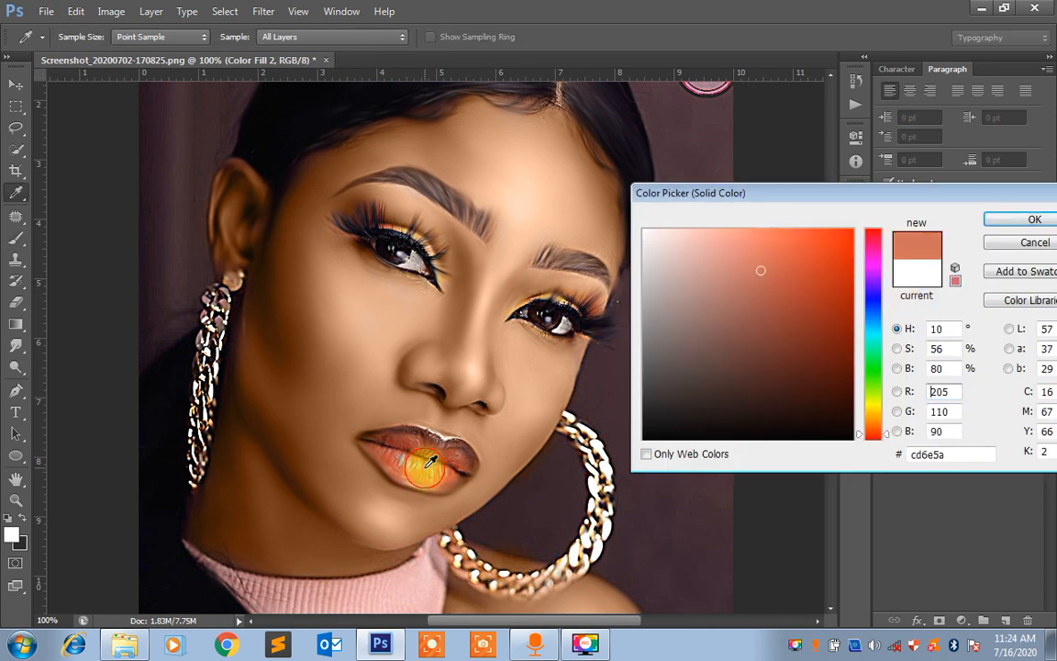
click(778, 238)
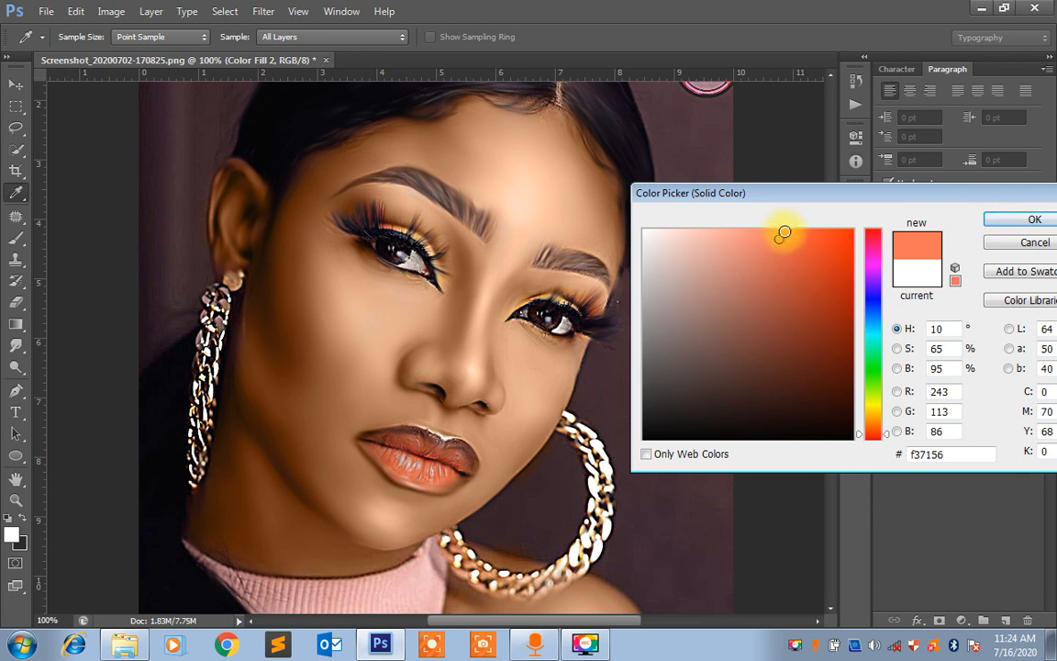
click(791, 233)
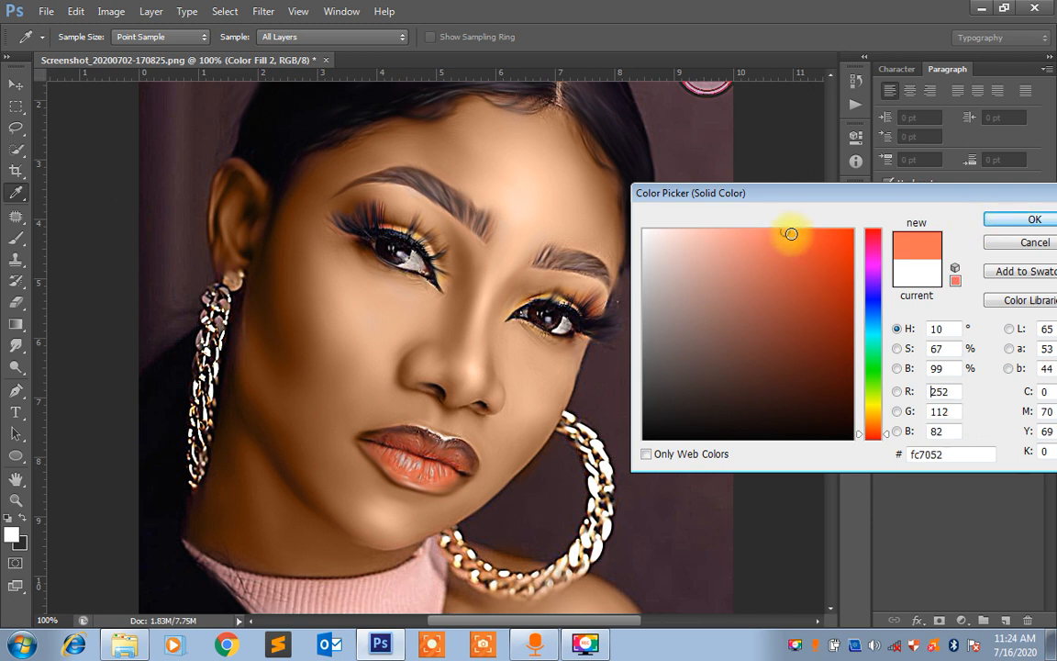
click(1032, 221)
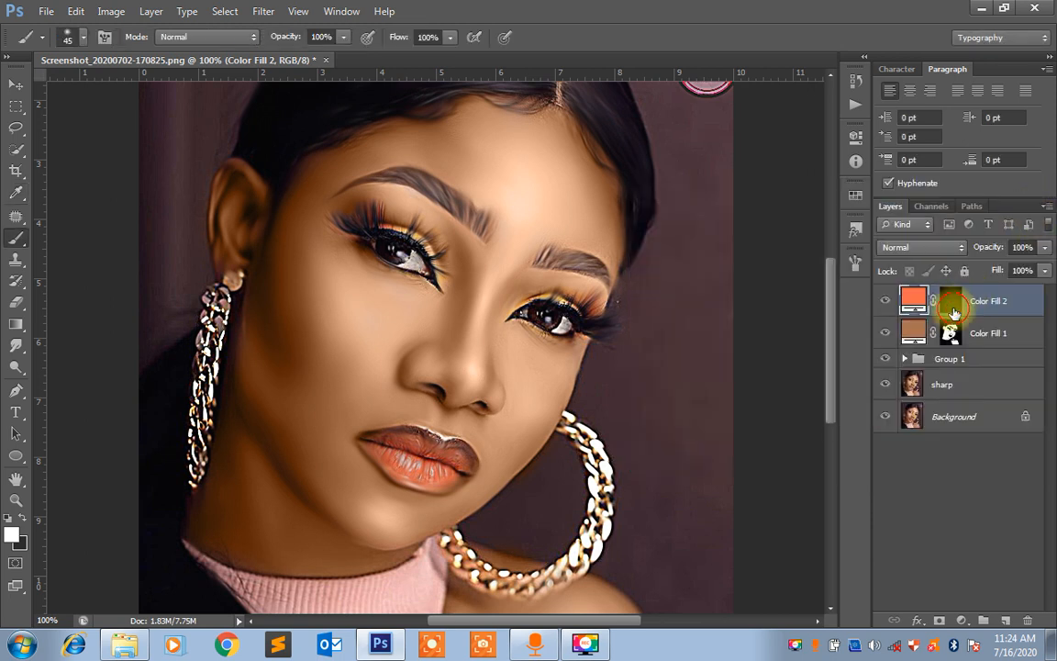
Paint the lips in white on the Color Fill 2 mask with a size 25 brush
click(952, 301)
key(b)
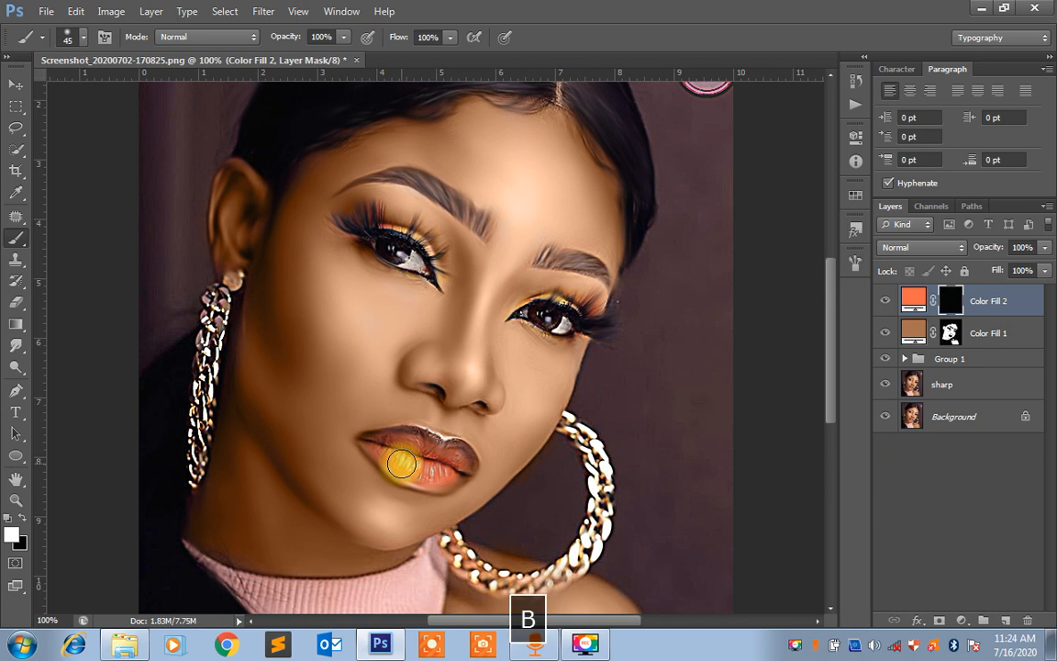
key(ctrl+equal)
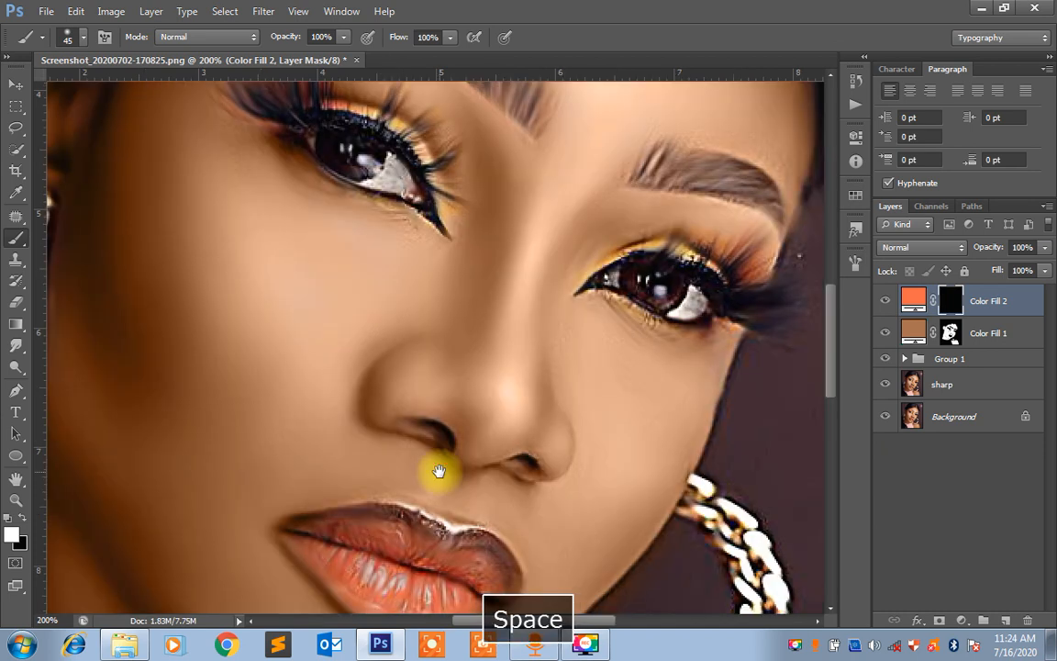
drag(437, 472, 427, 401)
key(bracketleft)
key(bracketleft)
key(bracketleft)
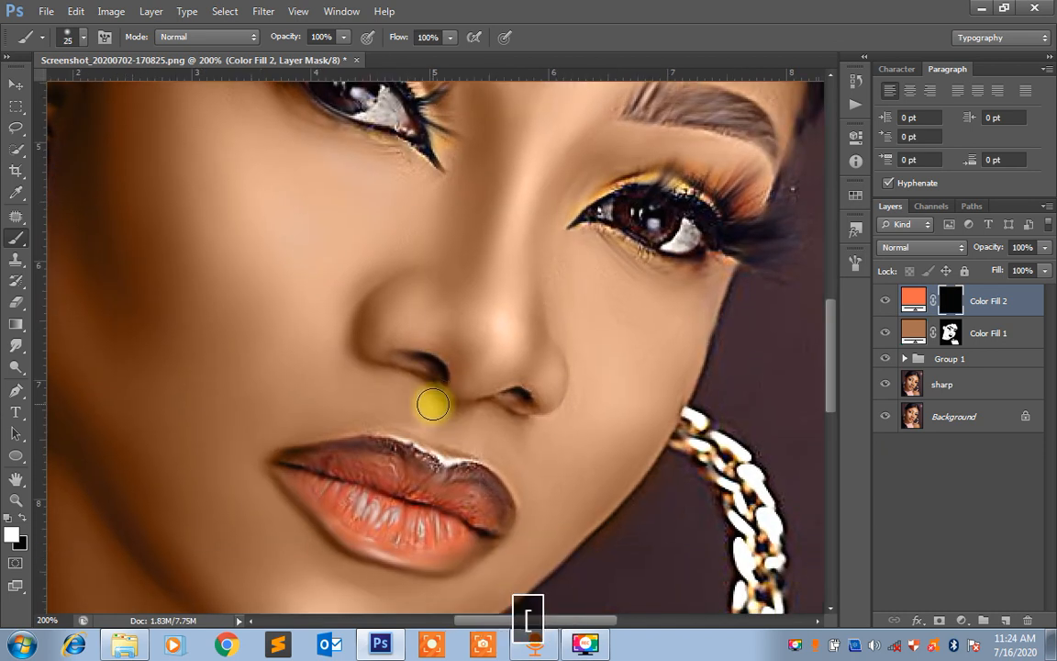
mouse_move(366, 460)
mouse_down()
mouse_move(325, 474)
mouse_move(391, 500)
mouse_move(334, 490)
mouse_move(321, 476)
mouse_move(426, 533)
mouse_move(466, 508)
mouse_move(351, 470)
mouse_move(496, 523)
mouse_move(437, 540)
mouse_move(398, 525)
mouse_up()
key(ctrl+minus)
key(ctrl+minus)
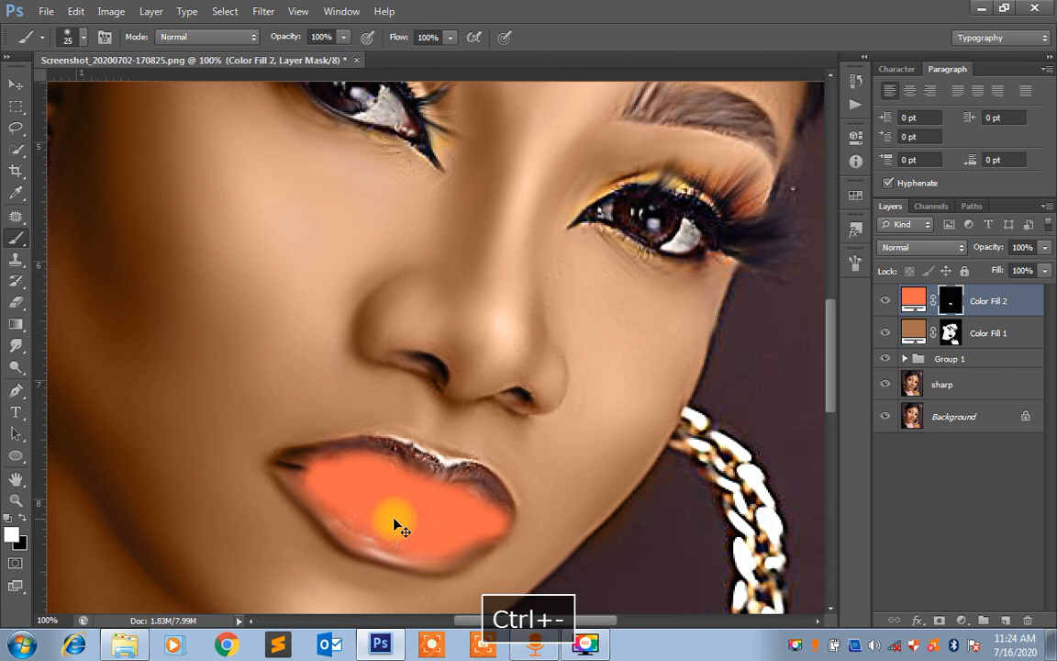
Set the Color Fill 2 layer's blend mode to Color and its opacity to 61%
click(916, 248)
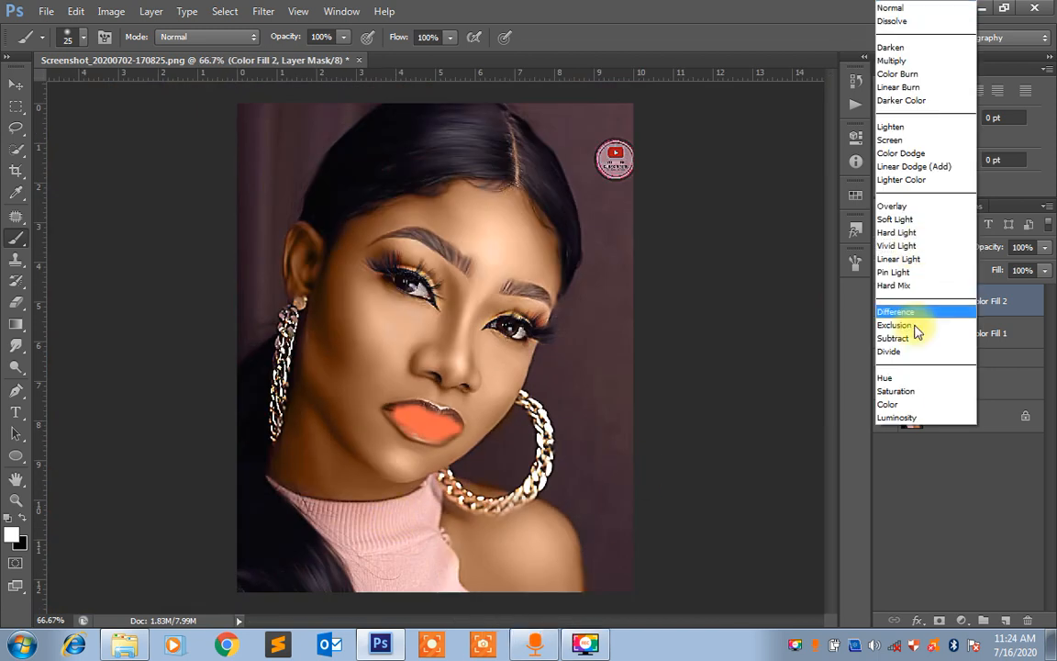
click(897, 413)
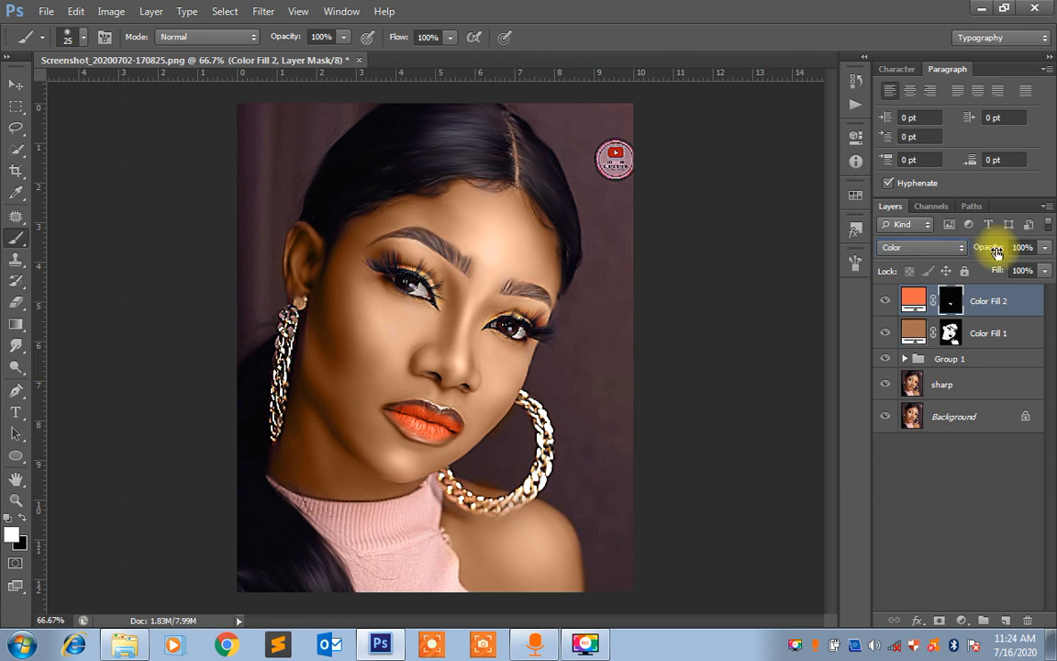
click(1044, 247)
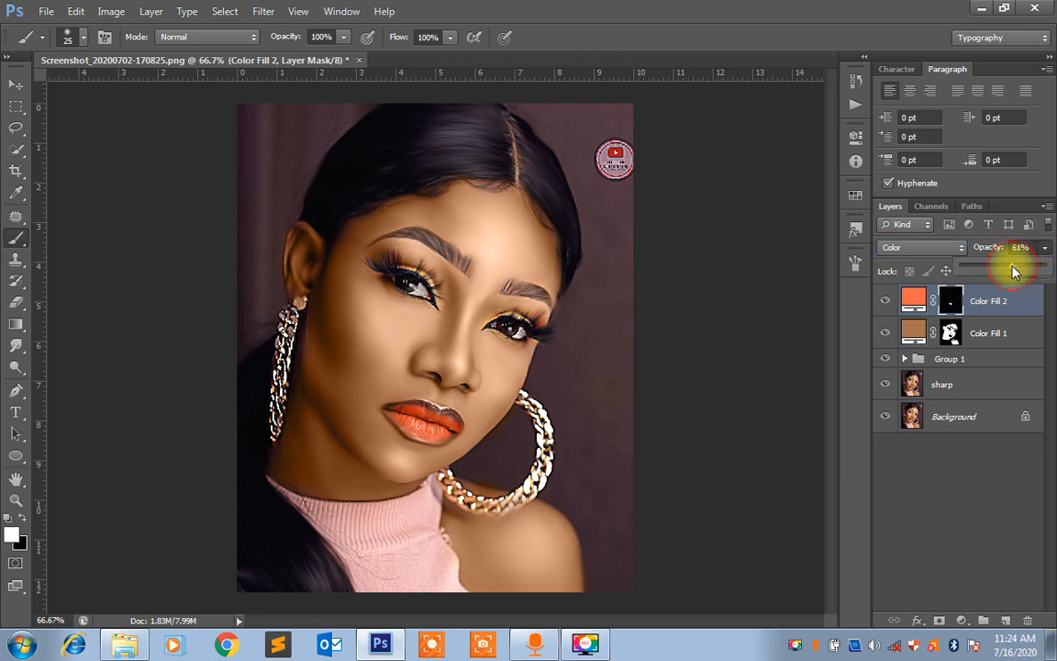
click(992, 250)
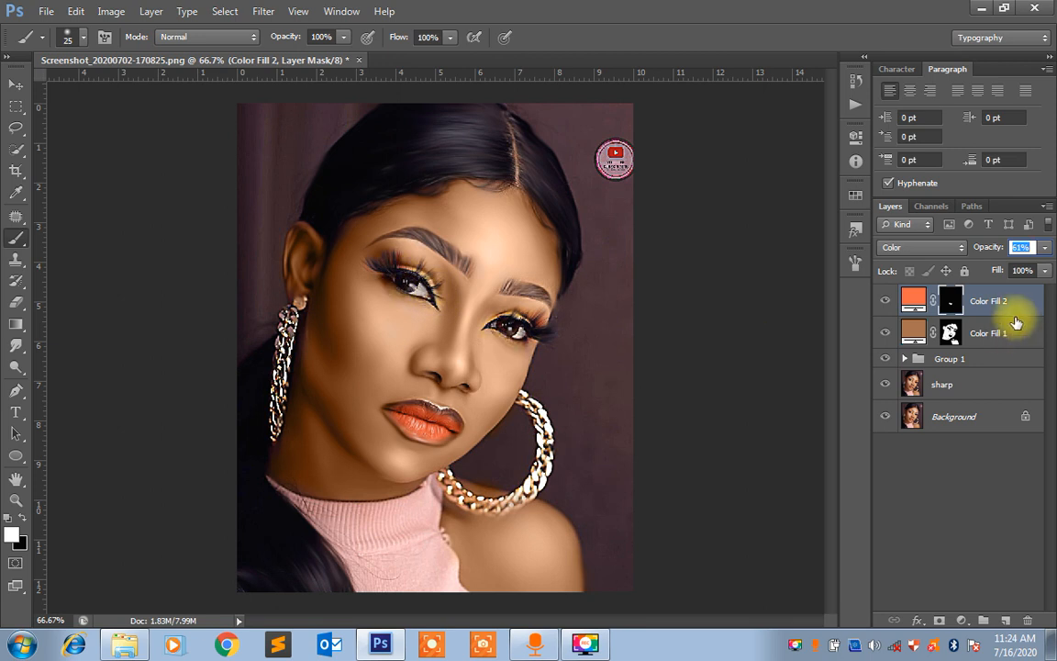
click(987, 311)
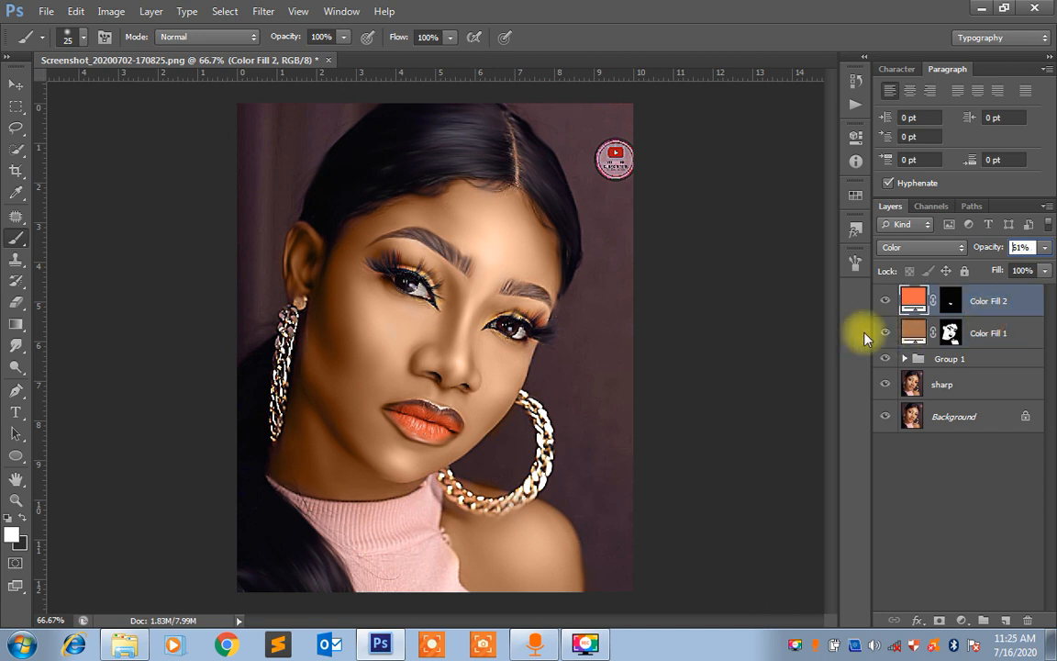
ctrl+click(990, 345)
ctrl+click(984, 359)
ctrl+click(979, 381)
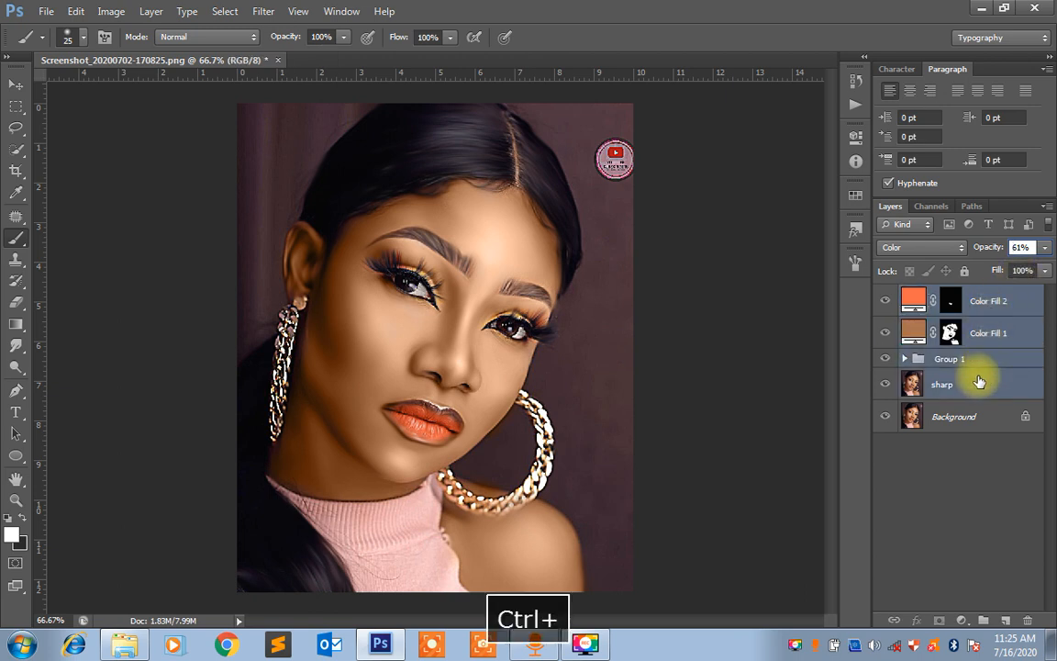
click(991, 323)
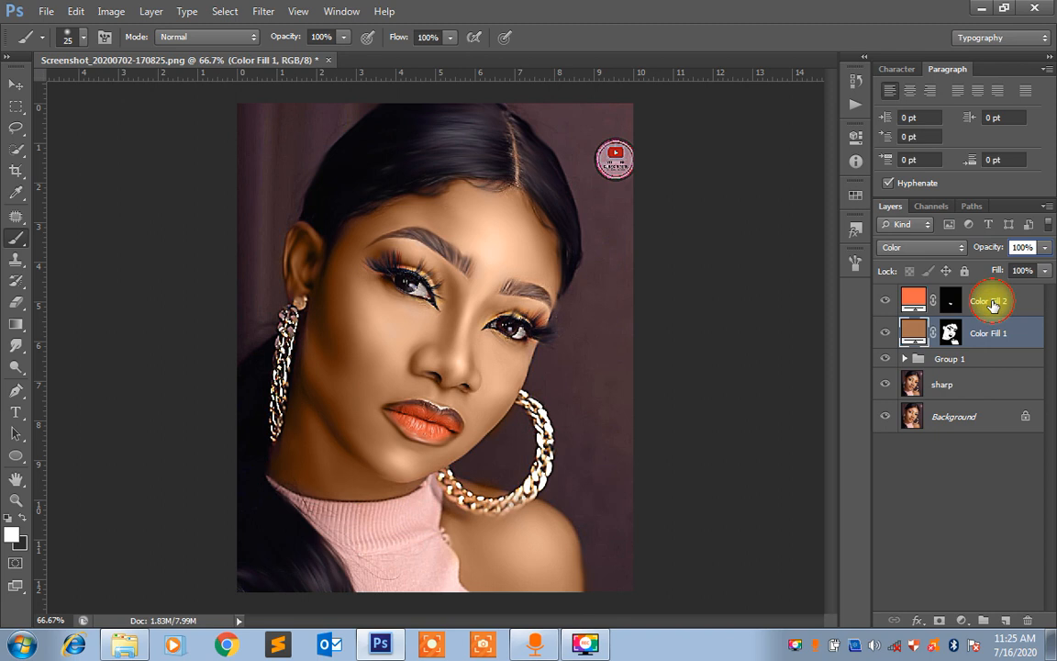
click(992, 306)
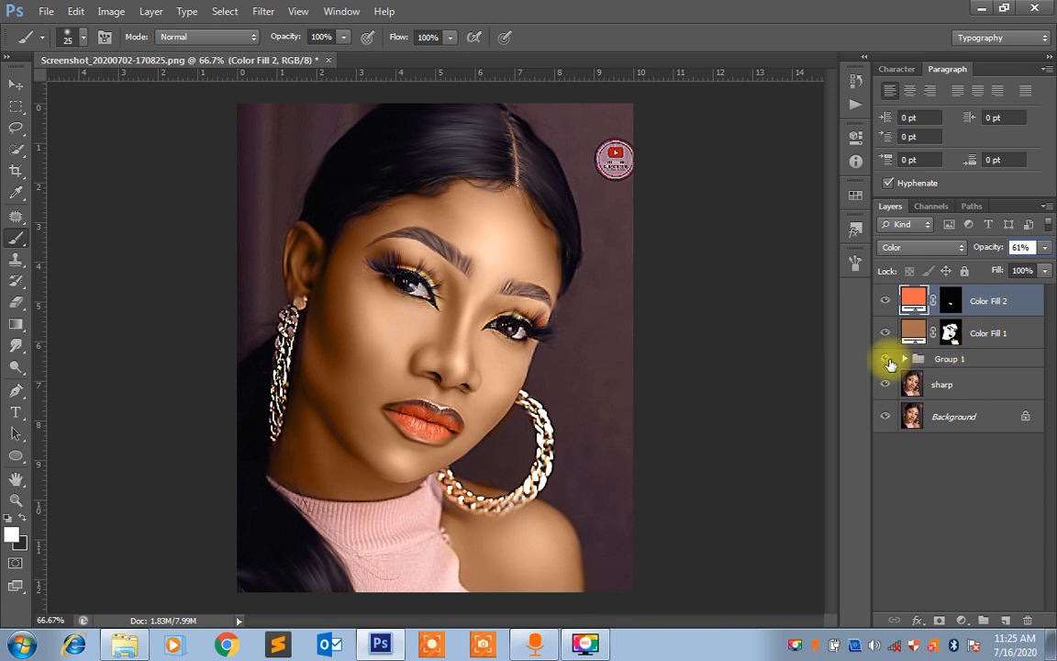
mouse_move(888, 362)
mouse_down()
mouse_move(889, 296)
mouse_move(885, 366)
mouse_up()
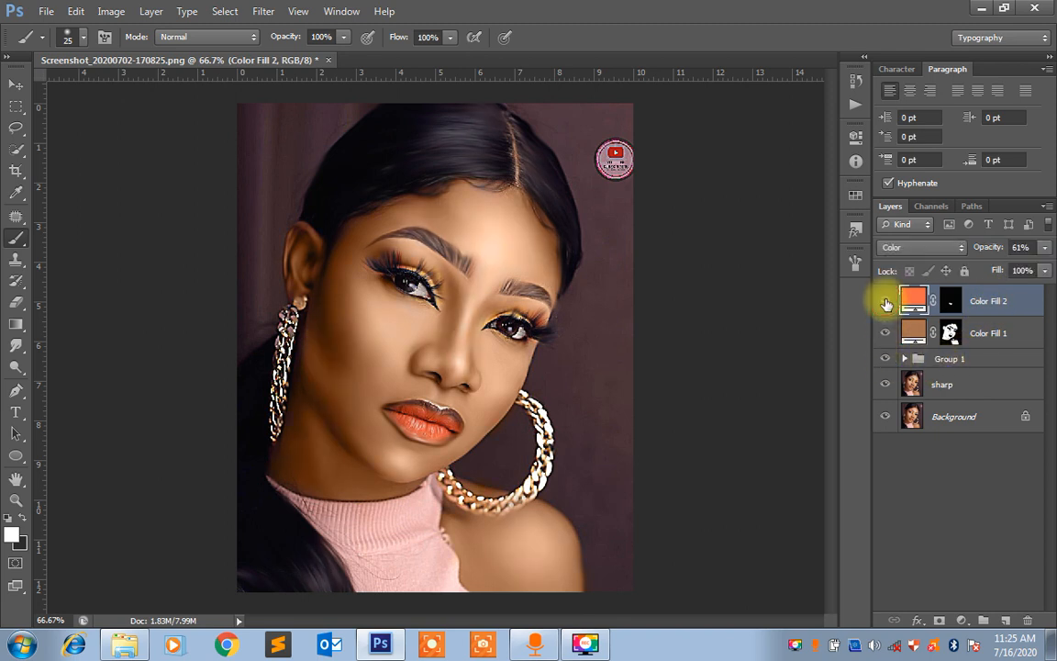
Select the sharp layer and ready the Smudge tool over the face and shoulder with a brush size of 90
click(937, 384)
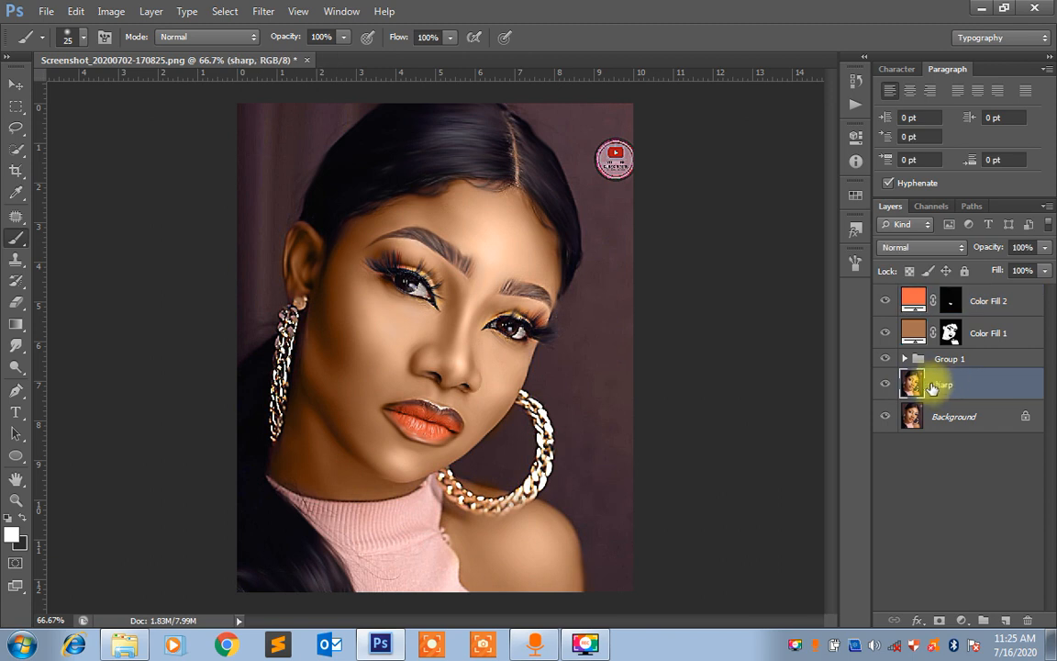
click(14, 349)
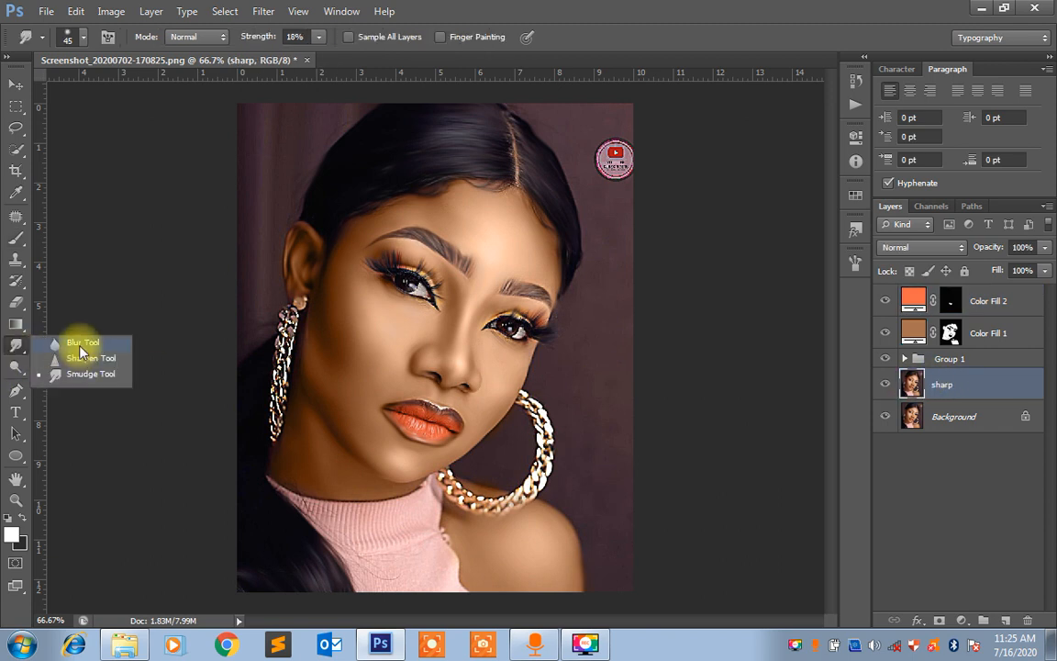
click(79, 372)
key(bracketright)
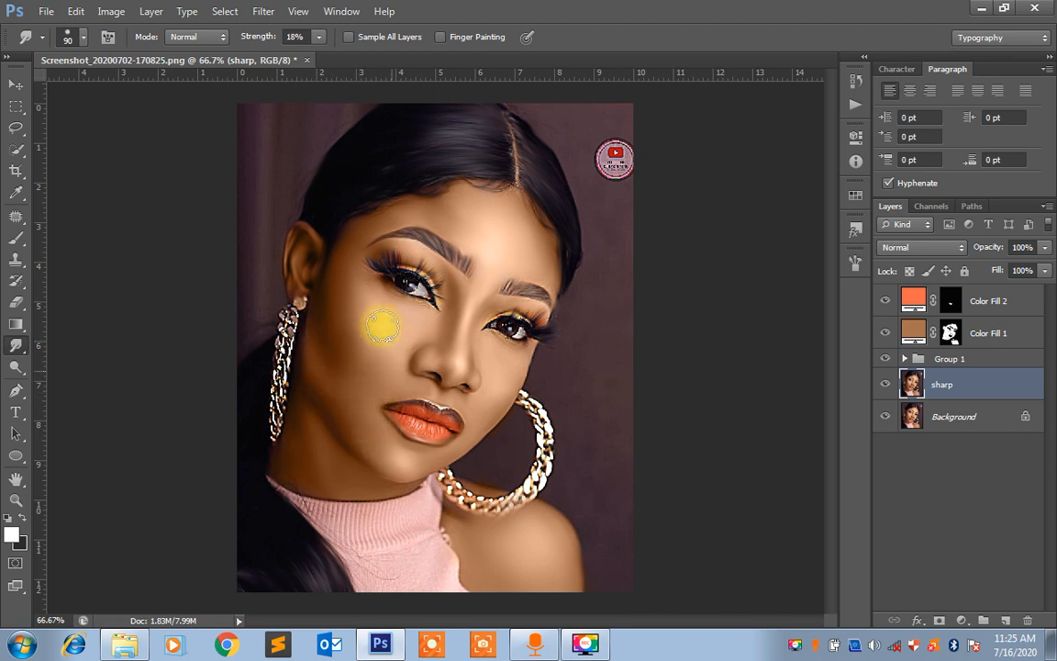
mouse_move(446, 340)
mouse_down()
mouse_move(494, 253)
mouse_move(467, 214)
mouse_move(520, 271)
mouse_move(548, 264)
mouse_move(504, 219)
mouse_move(466, 253)
mouse_move(527, 558)
mouse_move(524, 534)
mouse_move(527, 562)
mouse_up()
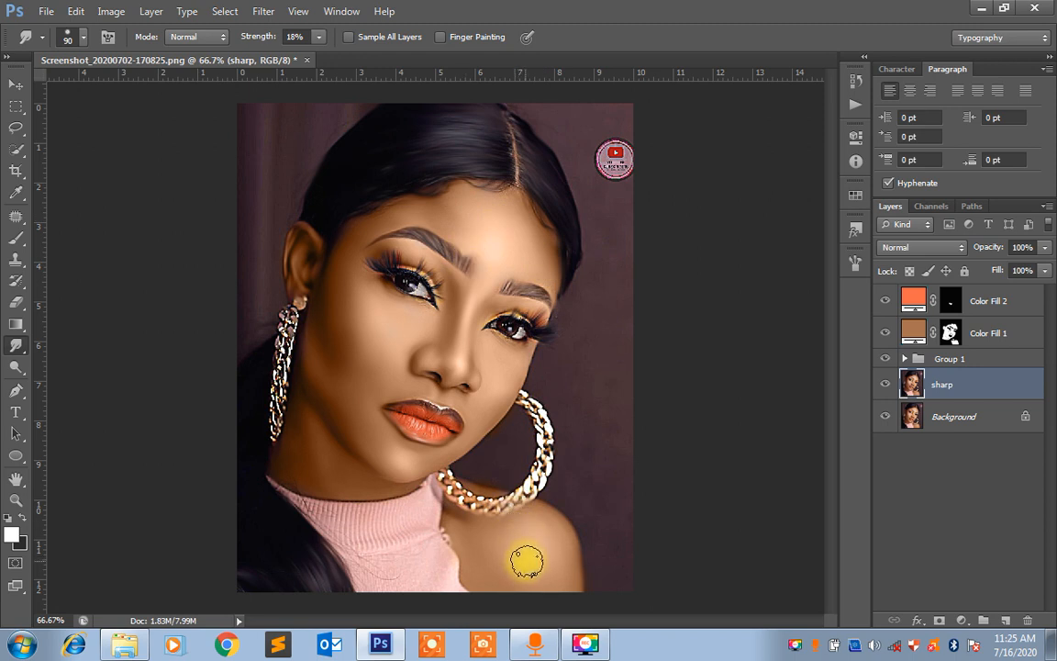
mouse_move(537, 551)
mouse_down()
mouse_move(553, 550)
mouse_move(562, 569)
mouse_move(555, 533)
mouse_move(521, 546)
mouse_move(401, 459)
mouse_move(306, 417)
mouse_move(337, 456)
mouse_up()
Examine the whole portrait at several reduced sizes down to 16.67%, finishing with it fitted to the window
key(ctrl+minus)
key(ctrl+minus)
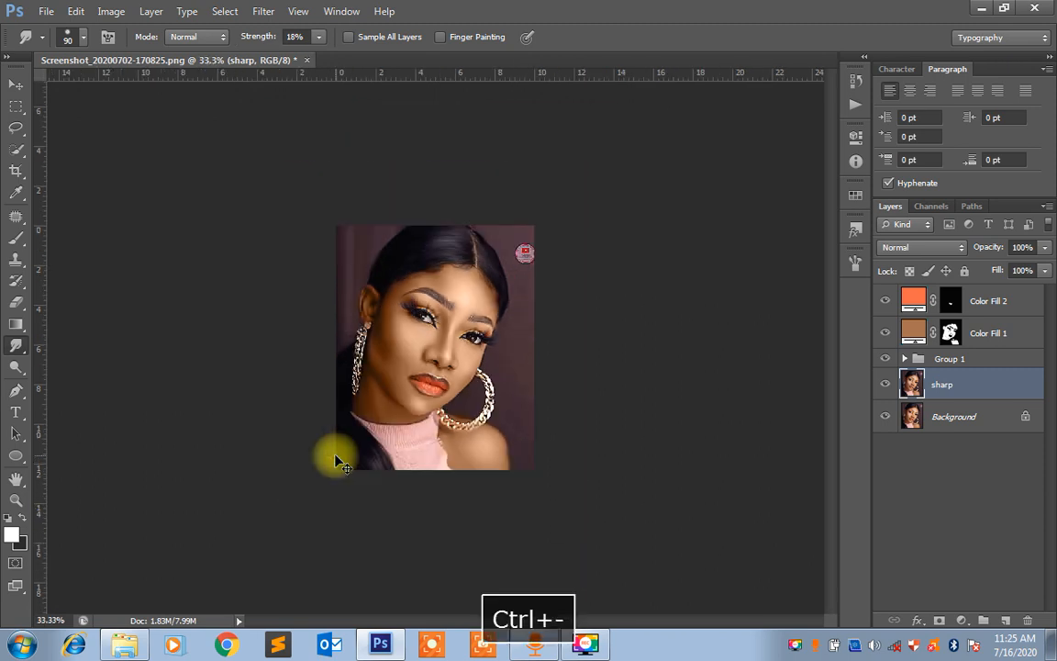
key(ctrl+equal)
key(ctrl+minus)
key(ctrl+minus)
key(ctrl+minus)
key(ctrl+equal)
key(ctrl+equal)
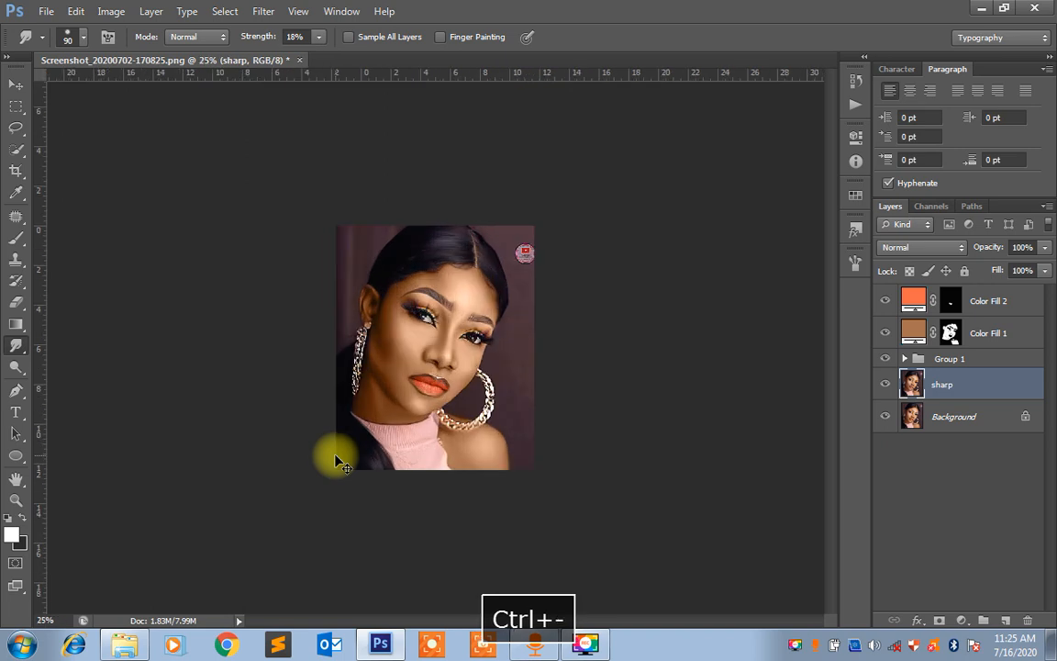
key(ctrl+minus)
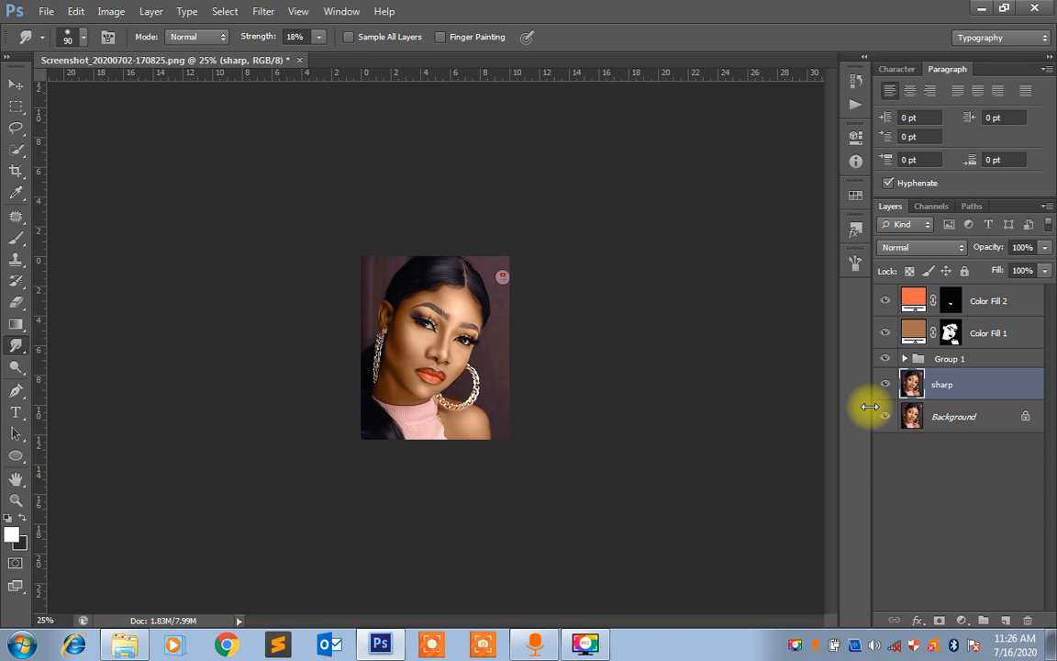
key(ctrl+minus)
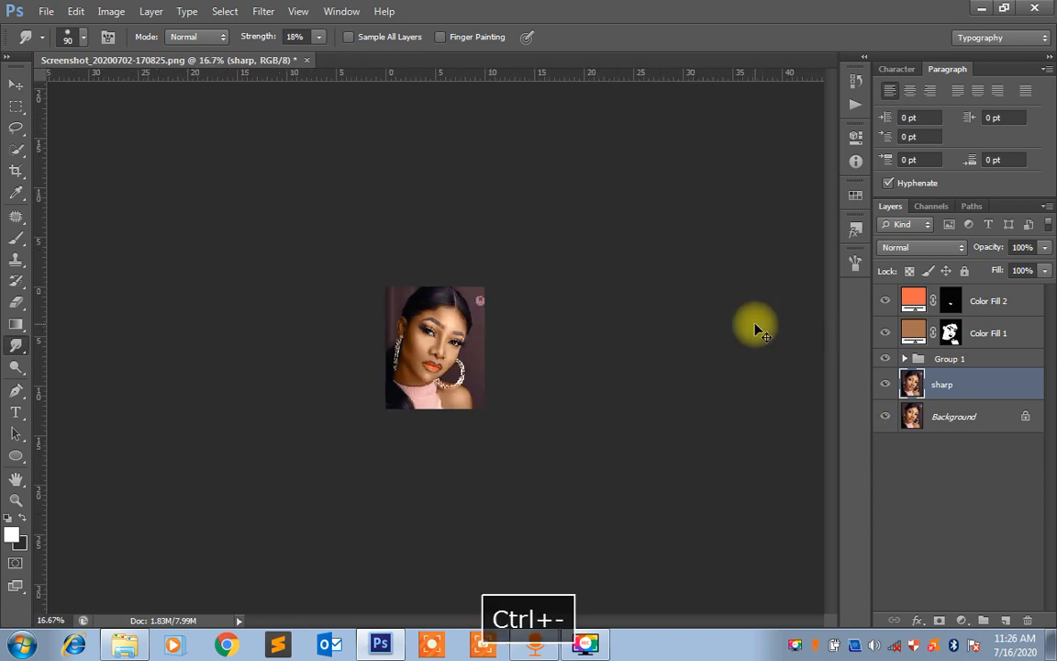
key(ctrl+0)
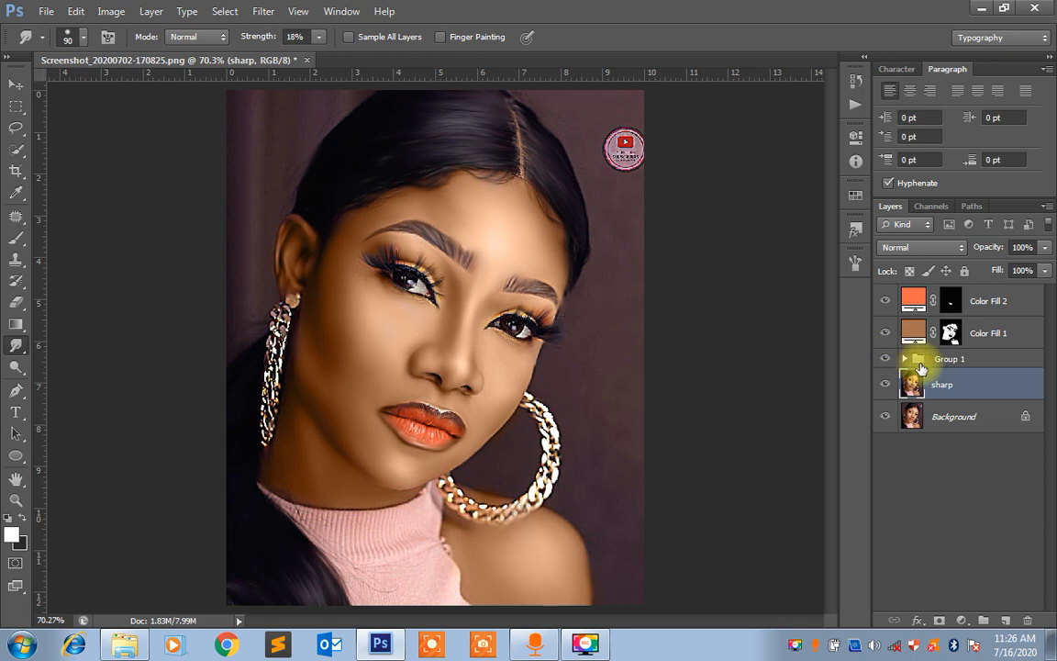
Try Group 1 above the Color Fill 1 layer and return it to its place above the sharp layer
drag(959, 363, 961, 310)
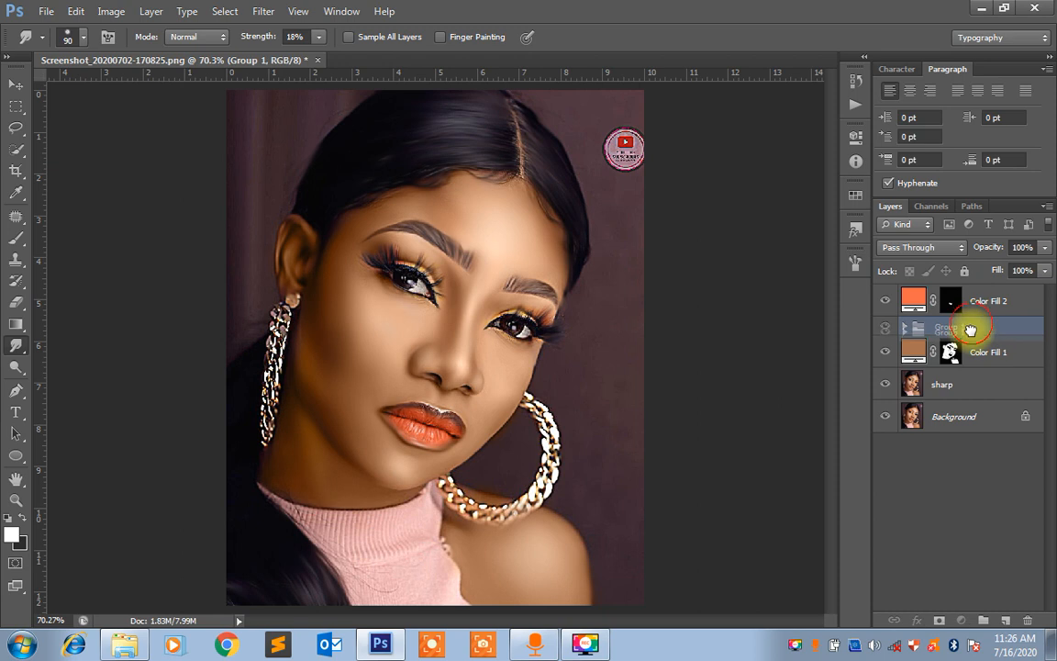
drag(967, 329, 971, 358)
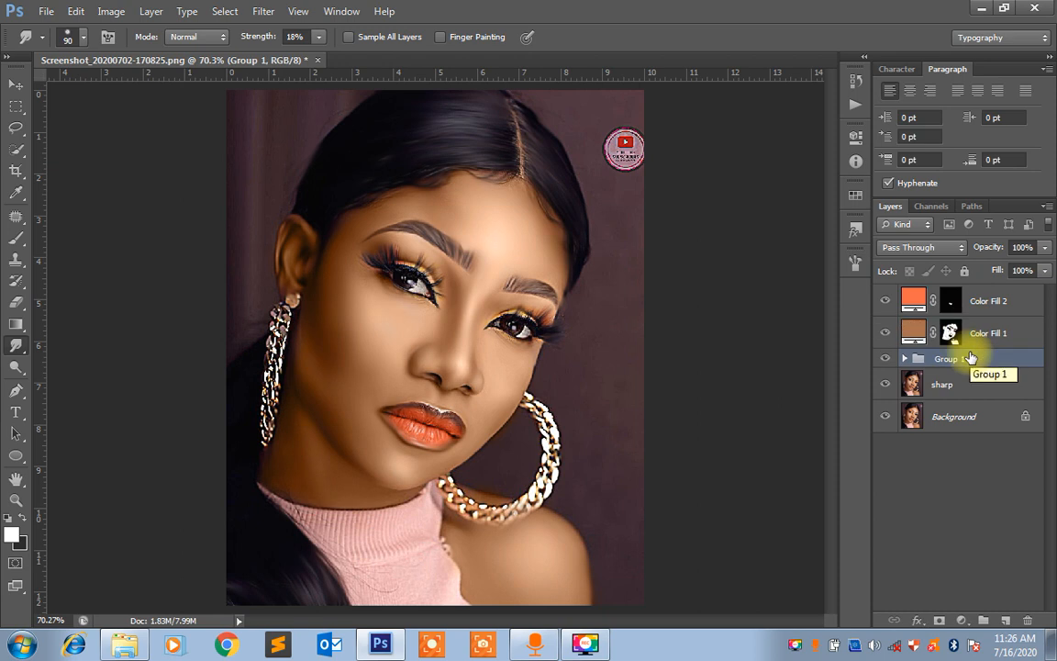
right_click(797, 648)
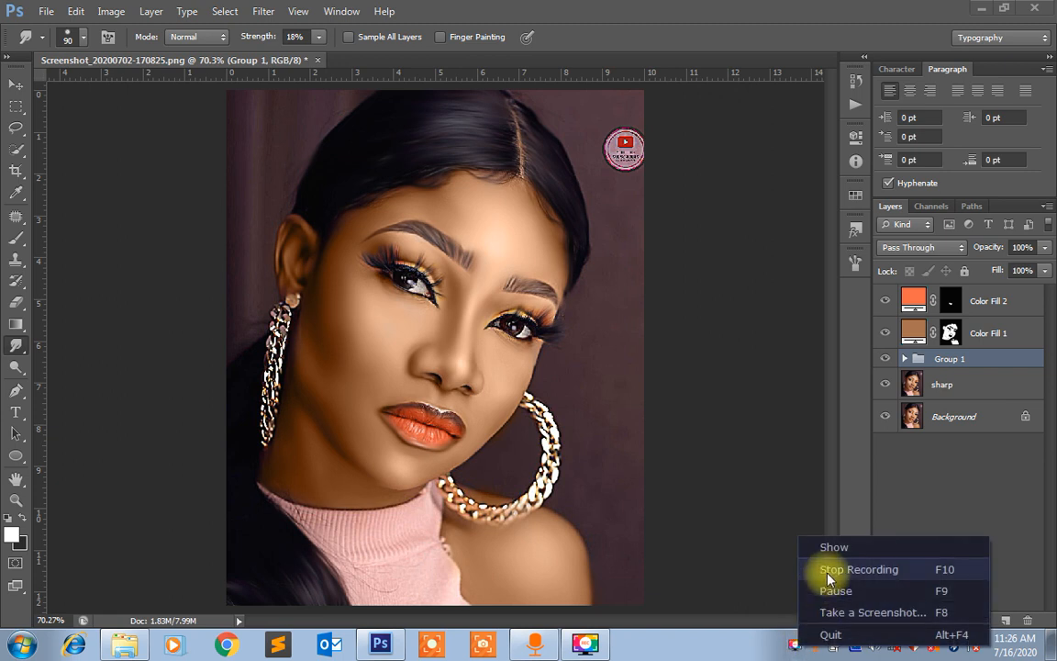